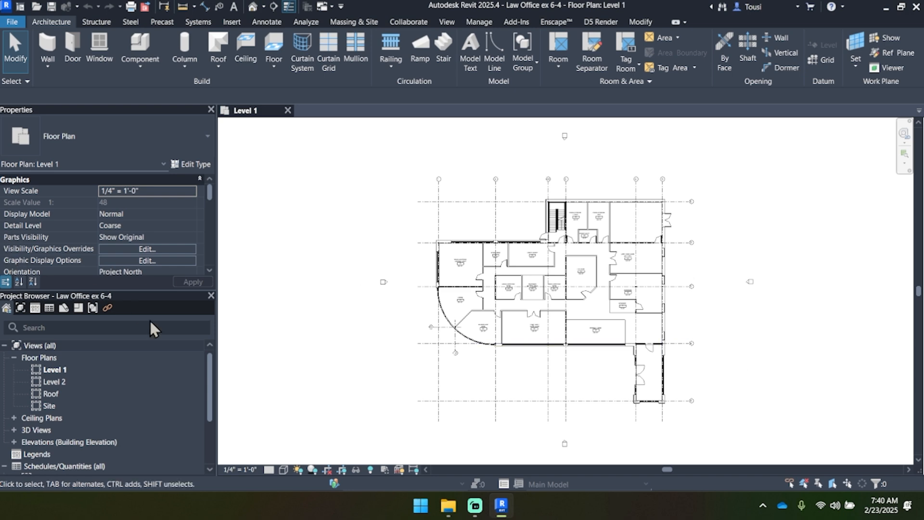
Step: Open the Level 2 floor plan, examine the floor around the central opening, and close the view
double_click(73, 380)
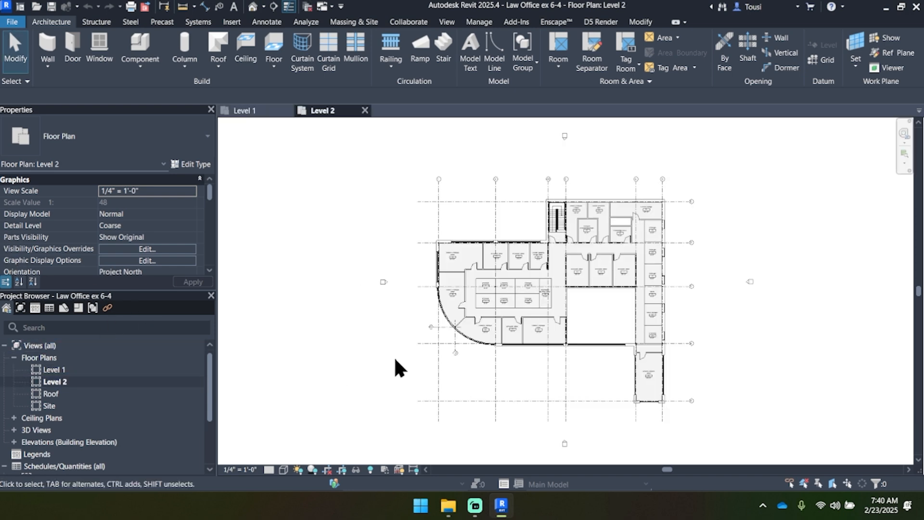
scroll(592, 301, "up", 4)
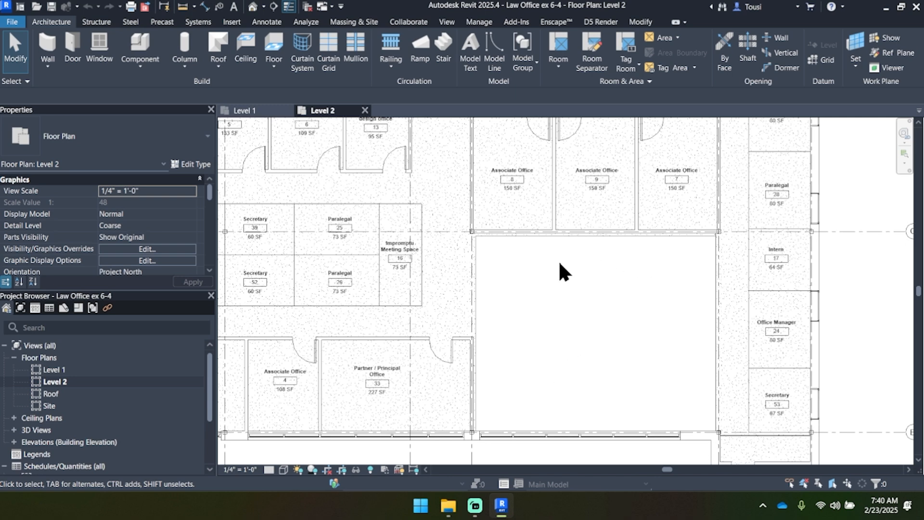
left_click(457, 243)
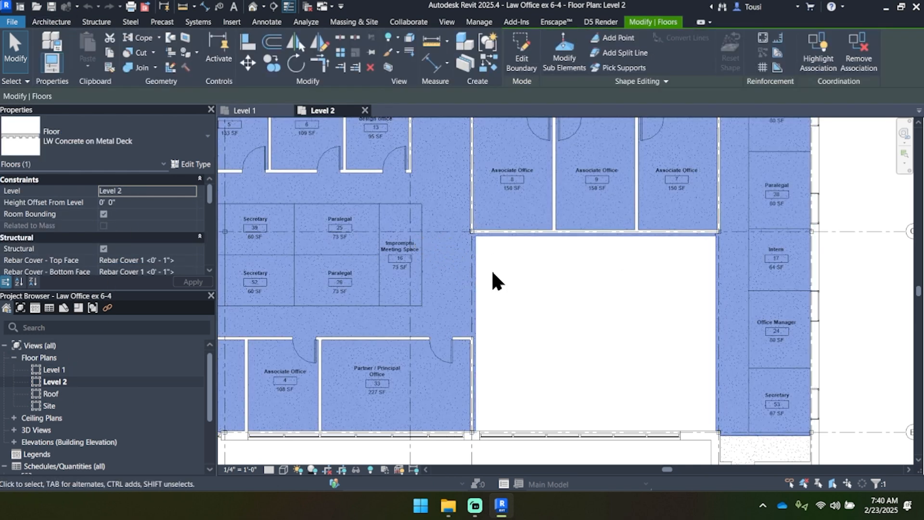
scroll(608, 288, "down", 4)
left_click(775, 305)
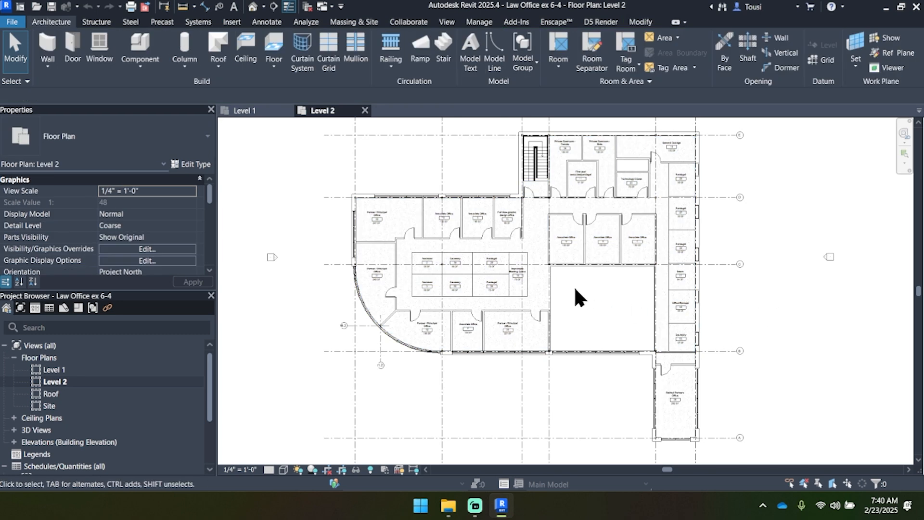
scroll(585, 289, "up", 3)
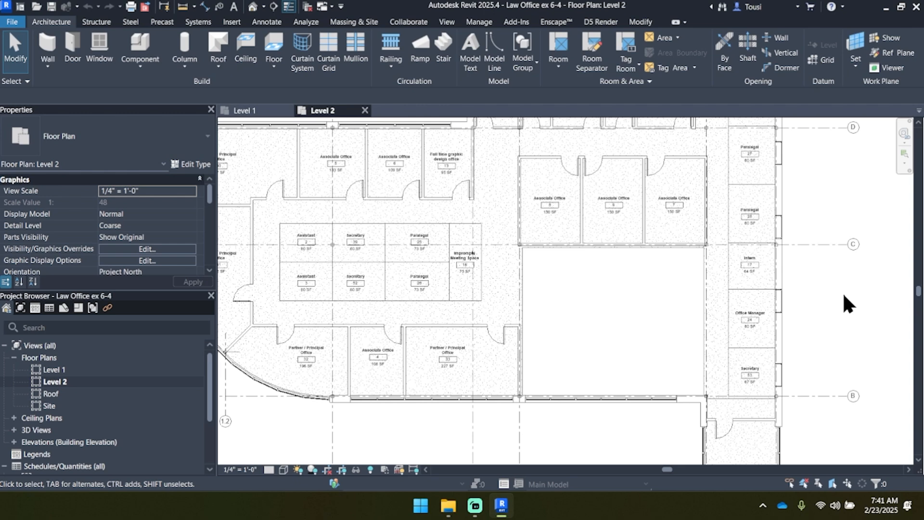
left_click(365, 111)
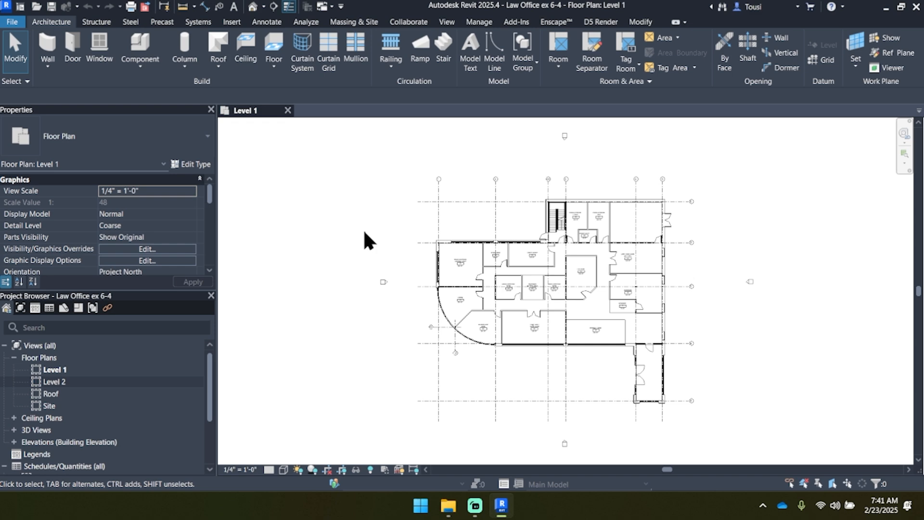
Step: Add the Detail Line tool to the Quick Access Toolbar while working in the Level 1 floor plan
scroll(602, 310, "up", 2)
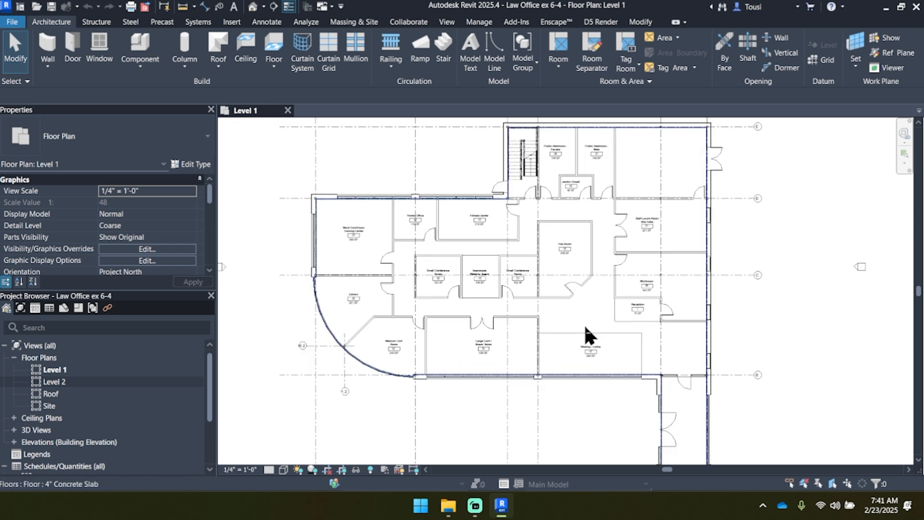
scroll(590, 312, "up", 2)
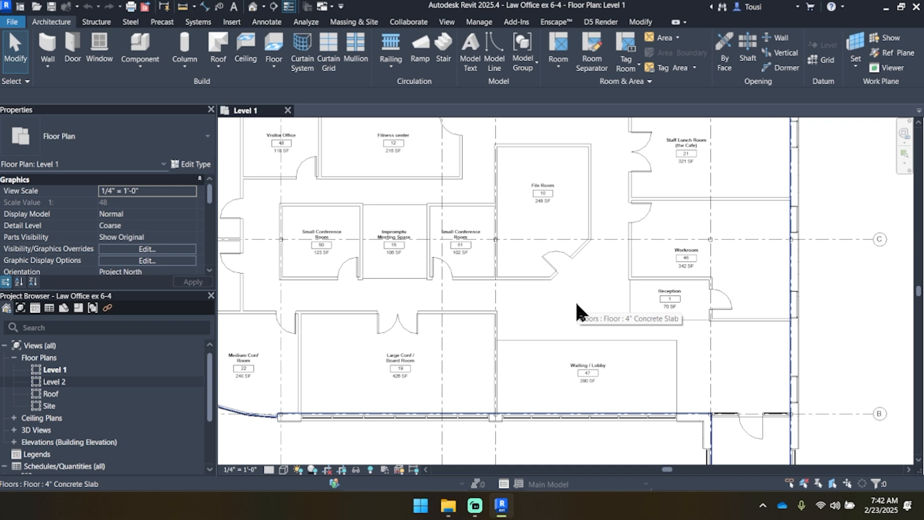
left_click(266, 25)
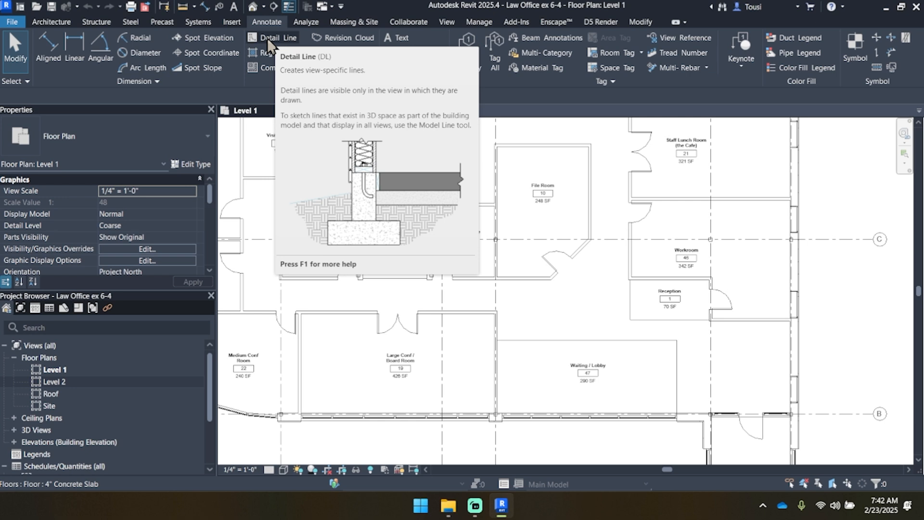
right_click(272, 40)
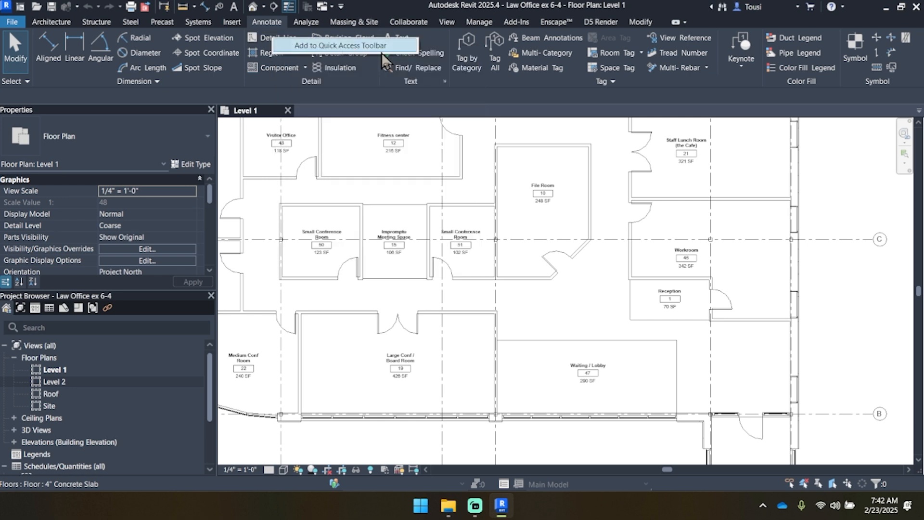
left_click(336, 45)
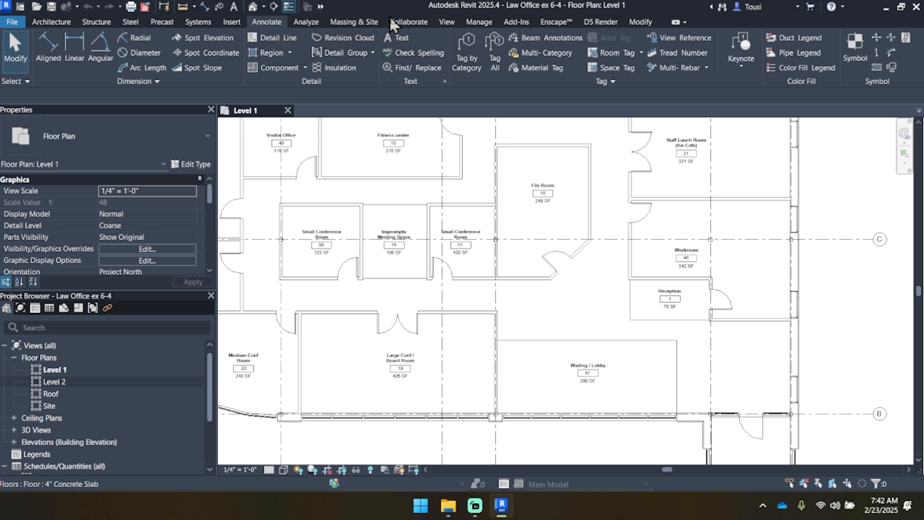
left_click(886, 8)
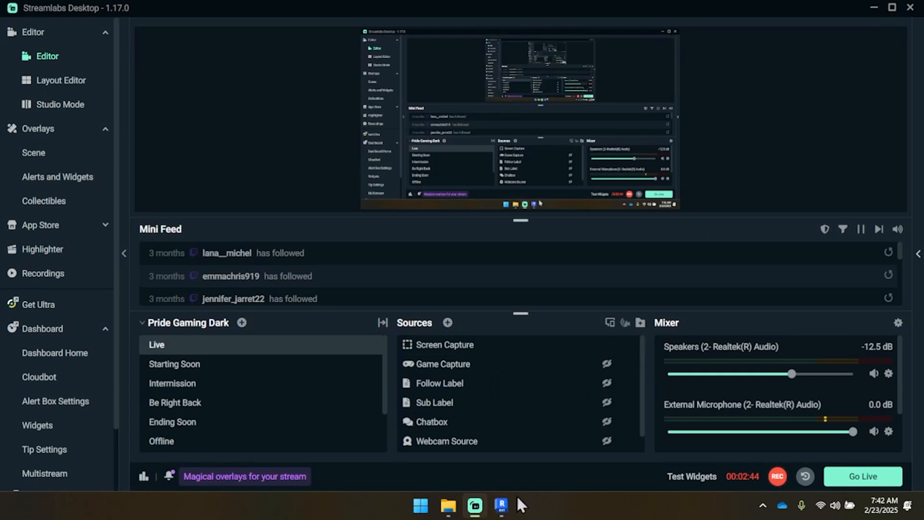
left_click(502, 505)
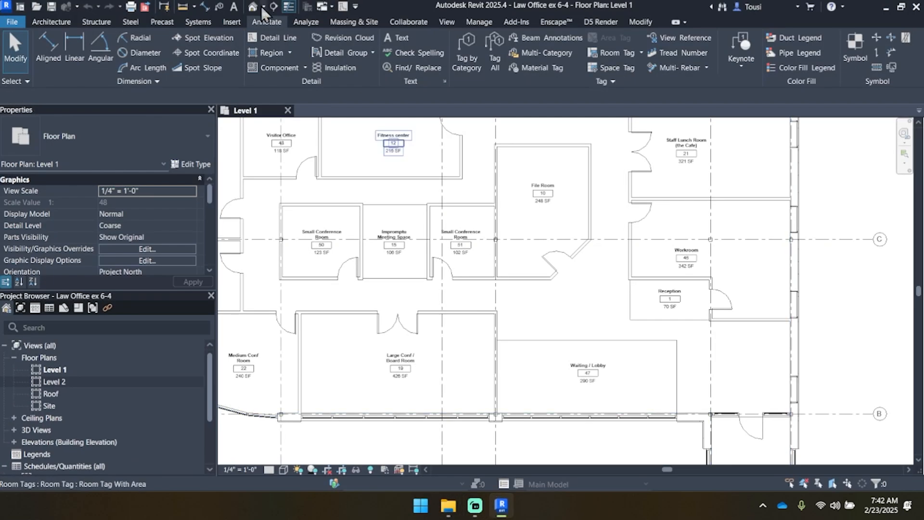
Step: Start the Detail Line command for the Level 1 plan and set its line style to <Hidden>
left_click(344, 7)
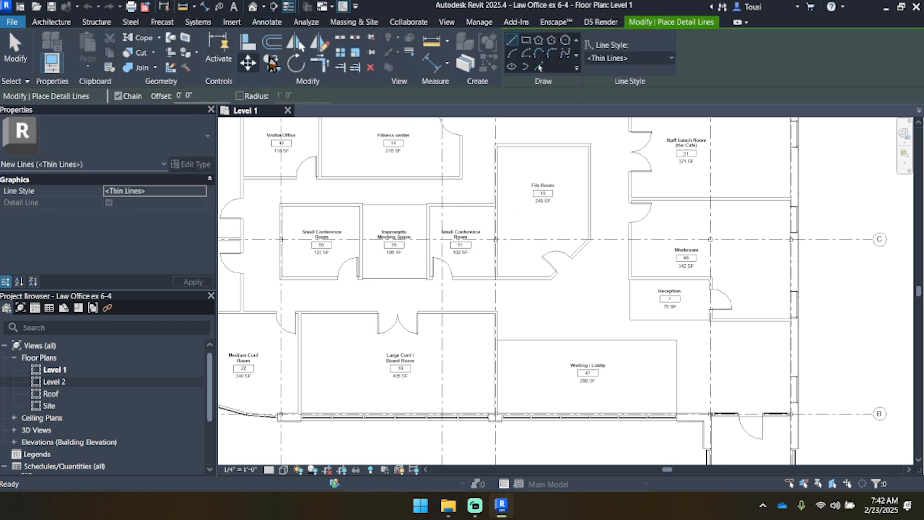
left_click(266, 22)
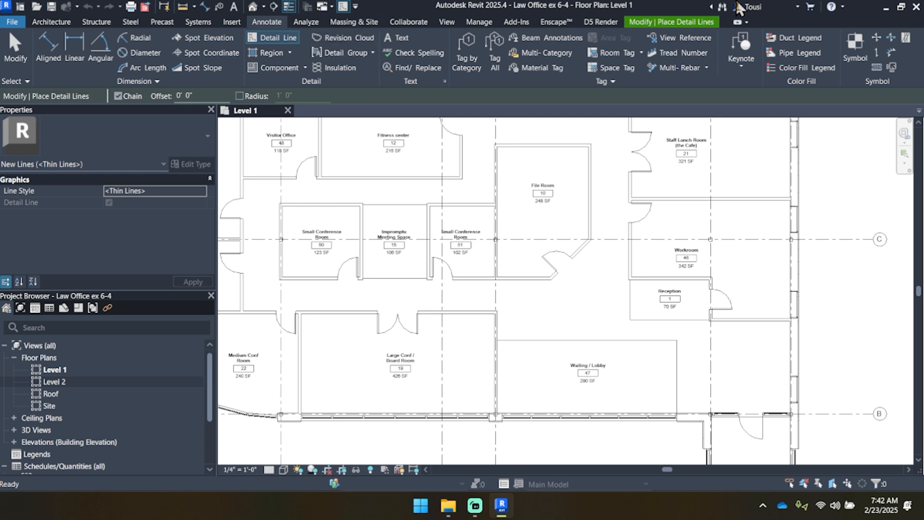
left_click(692, 23)
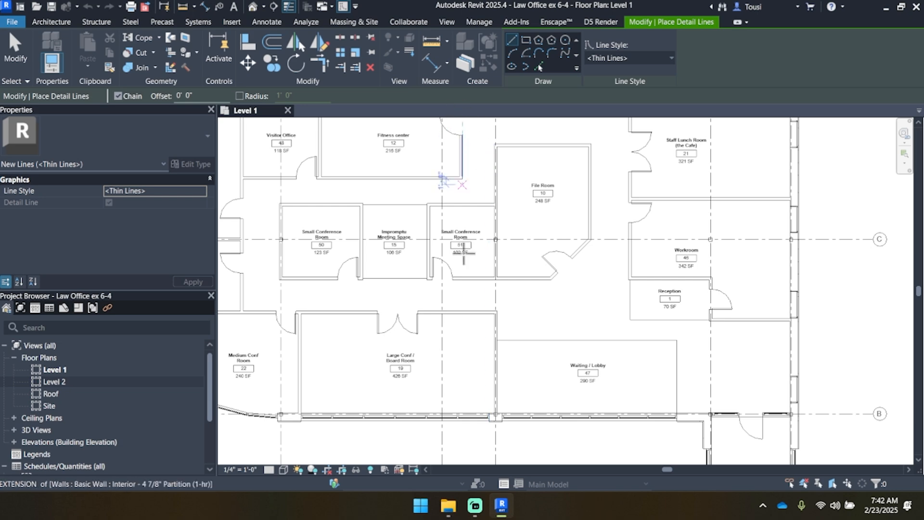
scroll(472, 265, "up", 3)
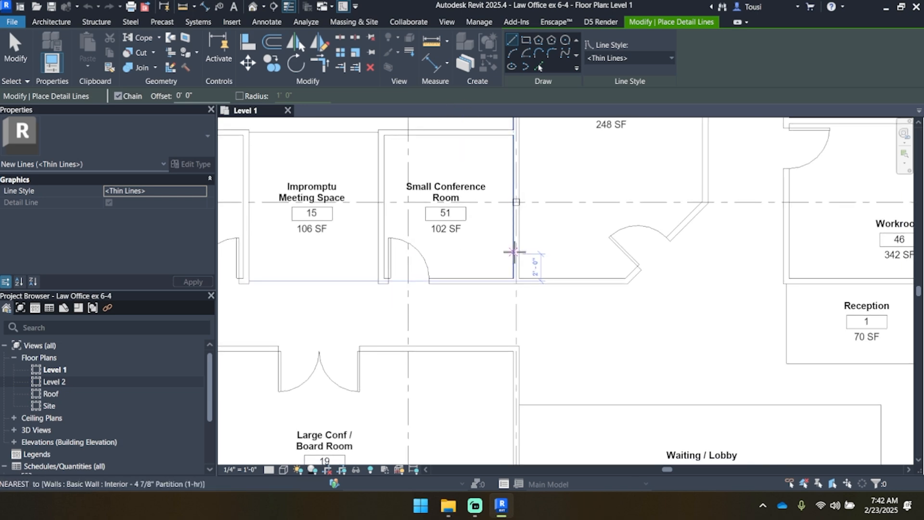
scroll(516, 247, "down", 2)
scroll(478, 260, "up", 3)
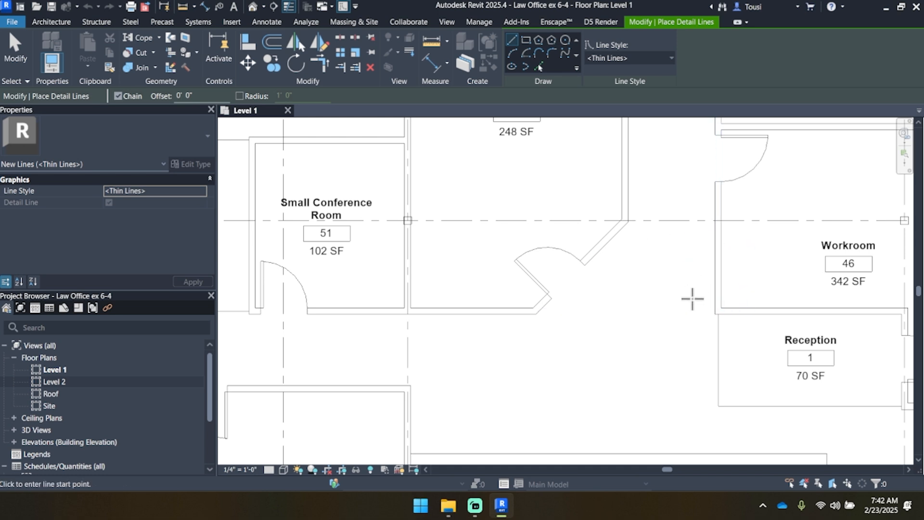
middle_click_drag(606, 279, 594, 275)
middle_click_drag(583, 407, 550, 347)
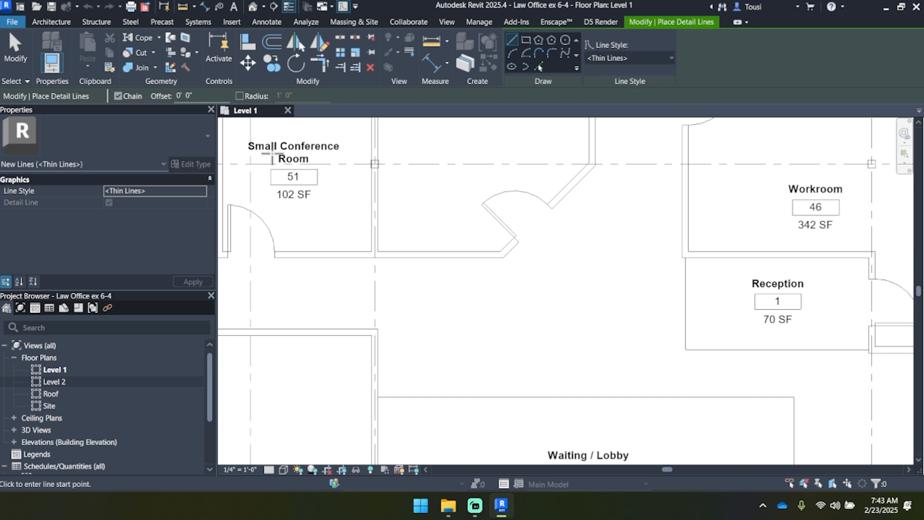
left_click(647, 59)
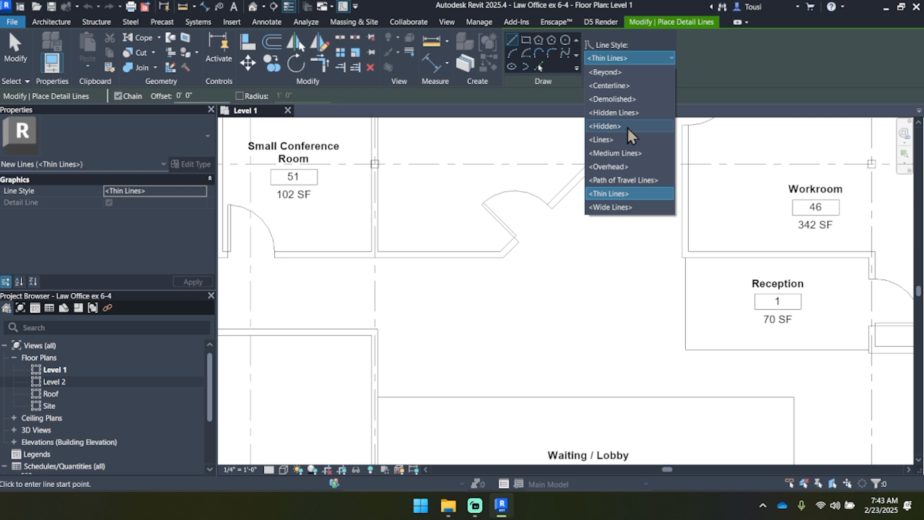
left_click(606, 126)
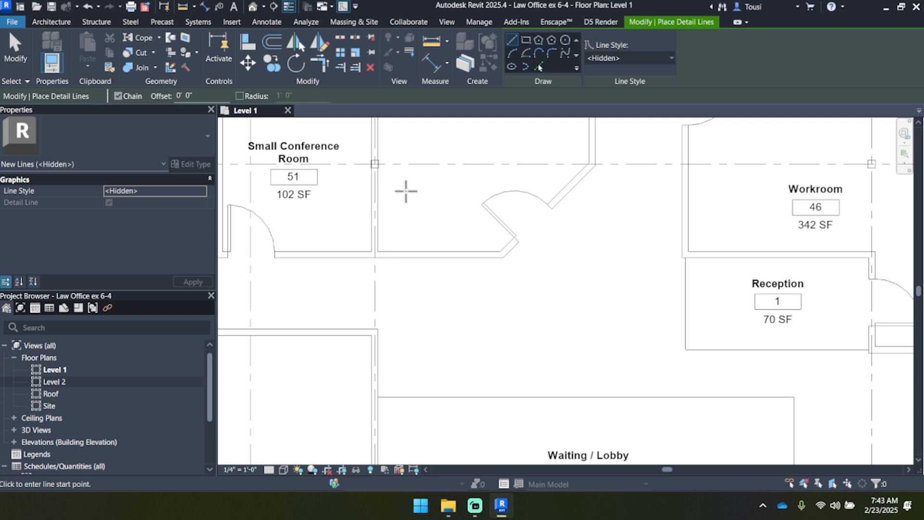
middle_click_drag(419, 182, 421, 262)
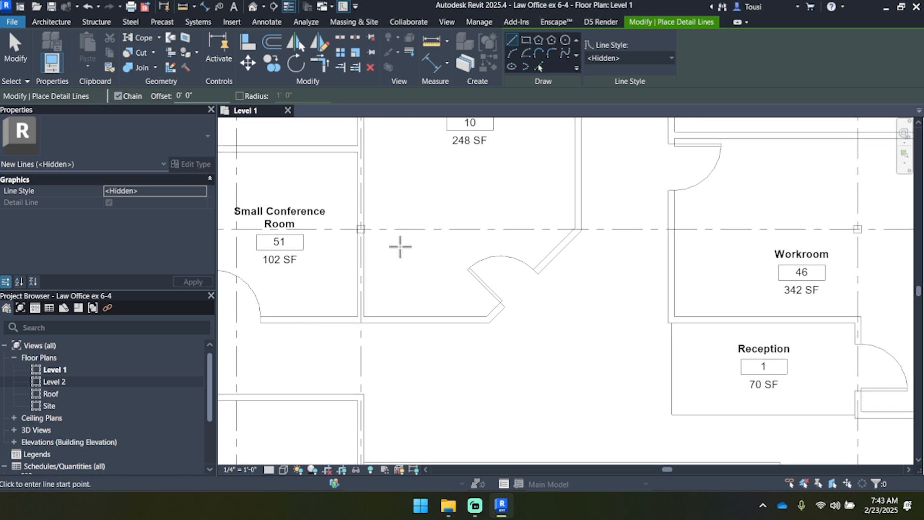
Step: Draw three connected detail lines inside the File Room below grid C: down 5'-4 7/8", across 6'-4" along the lower wall's centreline, and back up
left_click(374, 235)
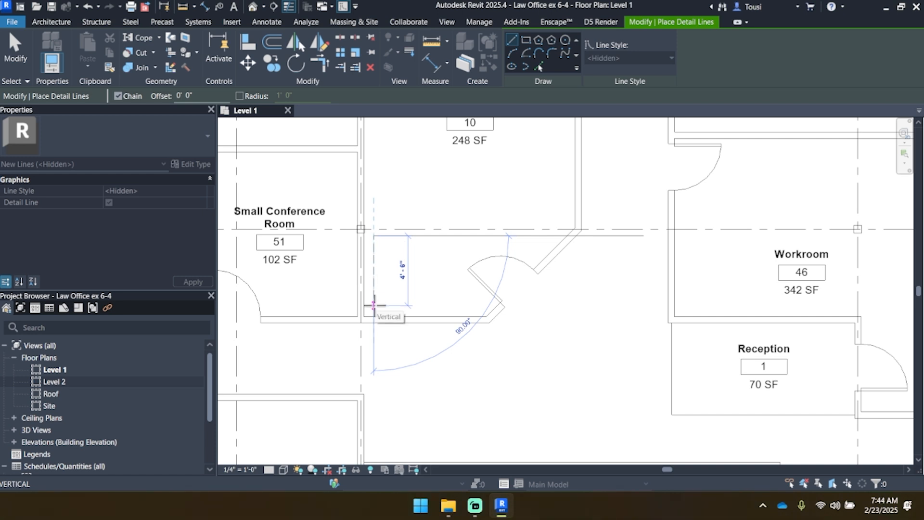
scroll(374, 308, "up", 2)
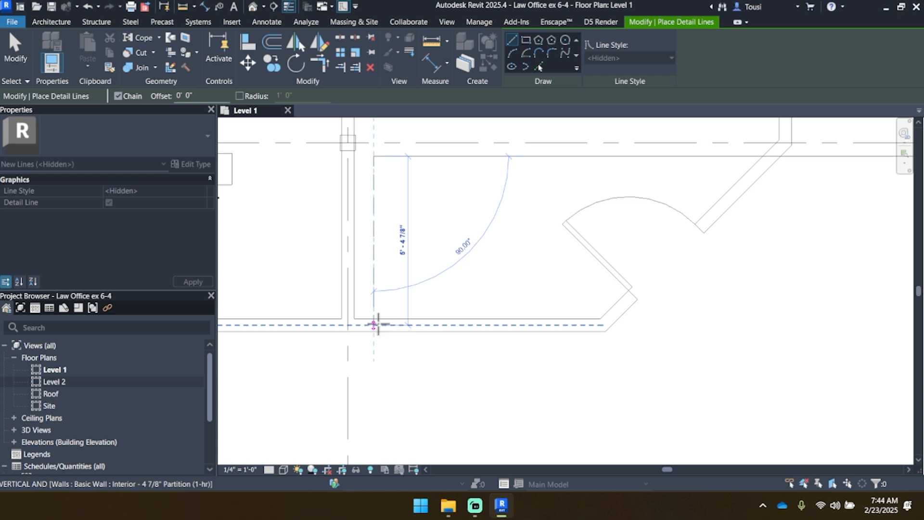
left_click(374, 325)
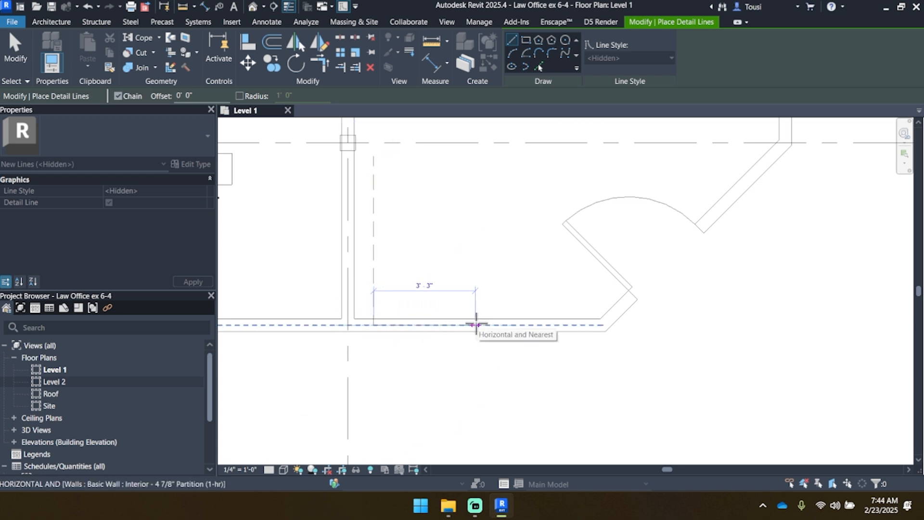
left_click(571, 325)
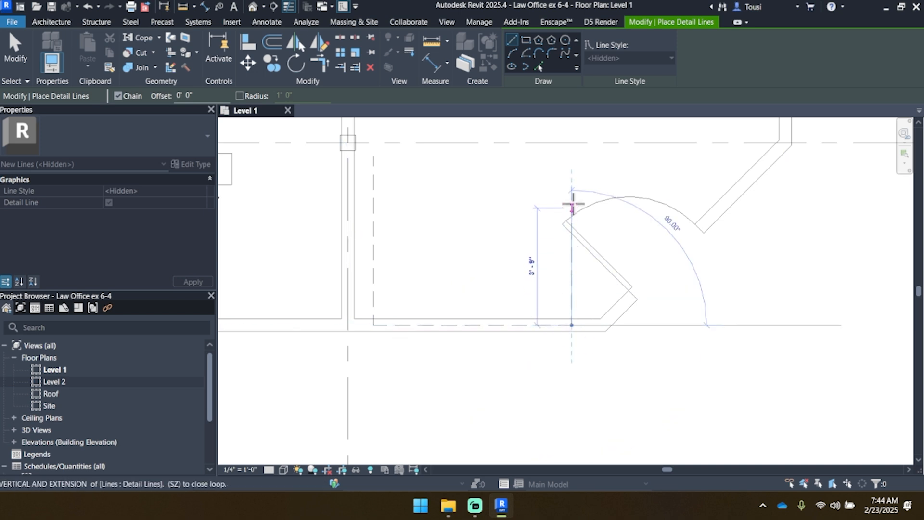
left_click(572, 157)
key("Escape")
key("Escape")
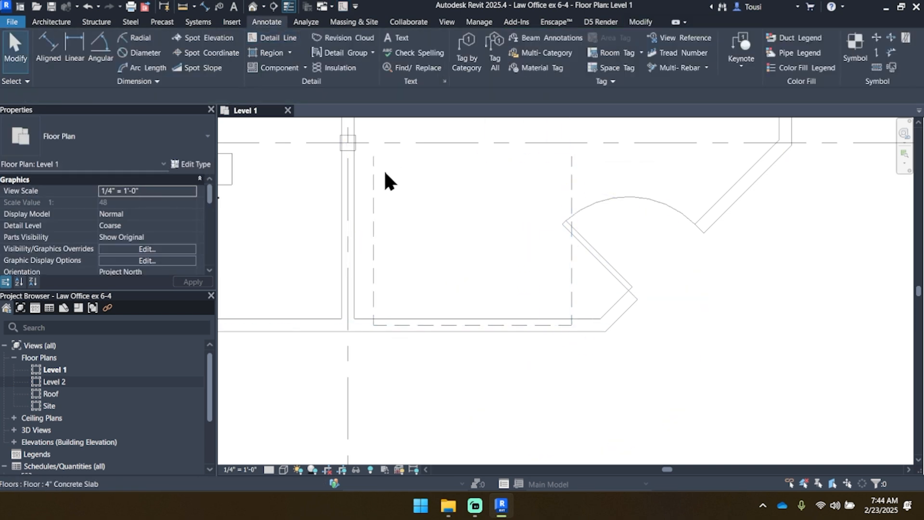
Step: Draw a horizontal detail line from the first vertical line's upper end past the angled wall, and continue it down 5'-4 7/8"
key("d")
key("l")
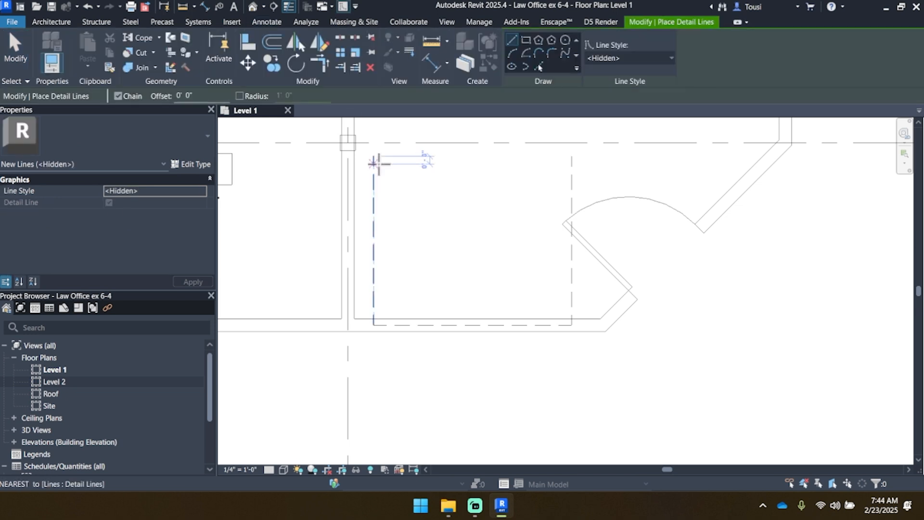
left_click(374, 157)
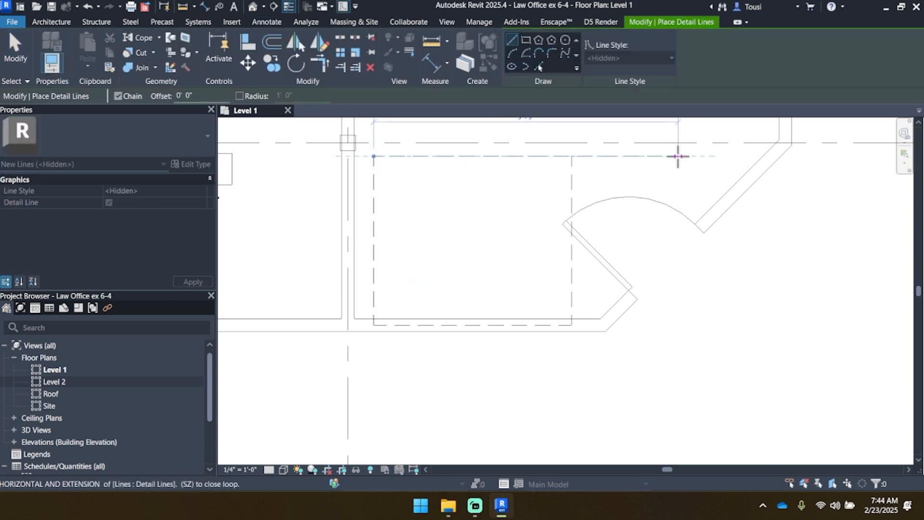
left_click(801, 157)
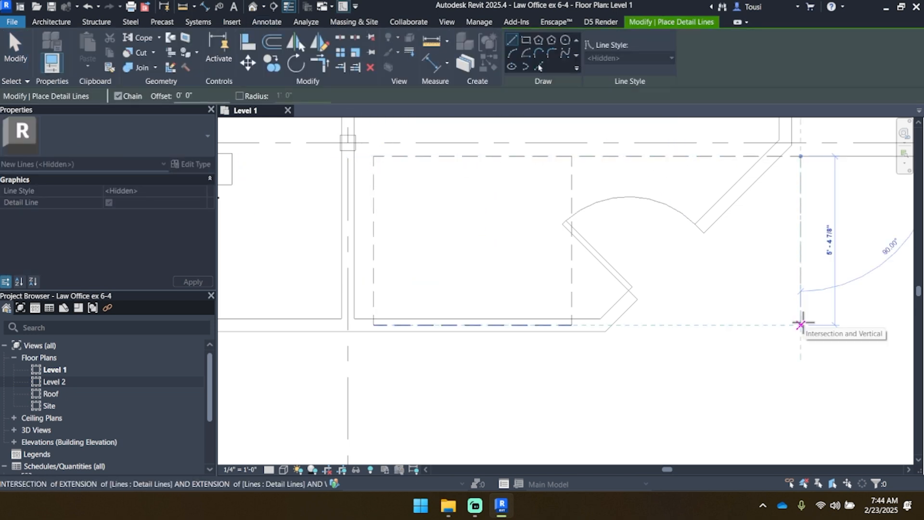
left_click(801, 326)
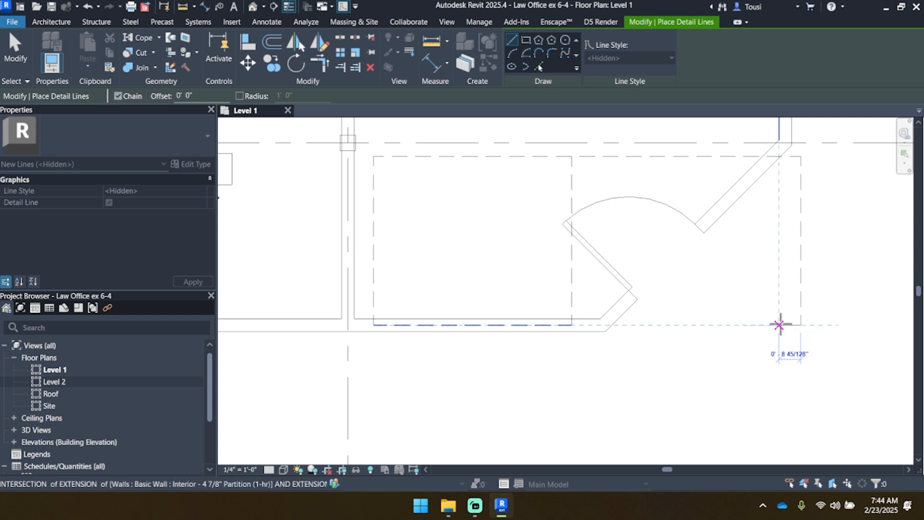
key("Escape")
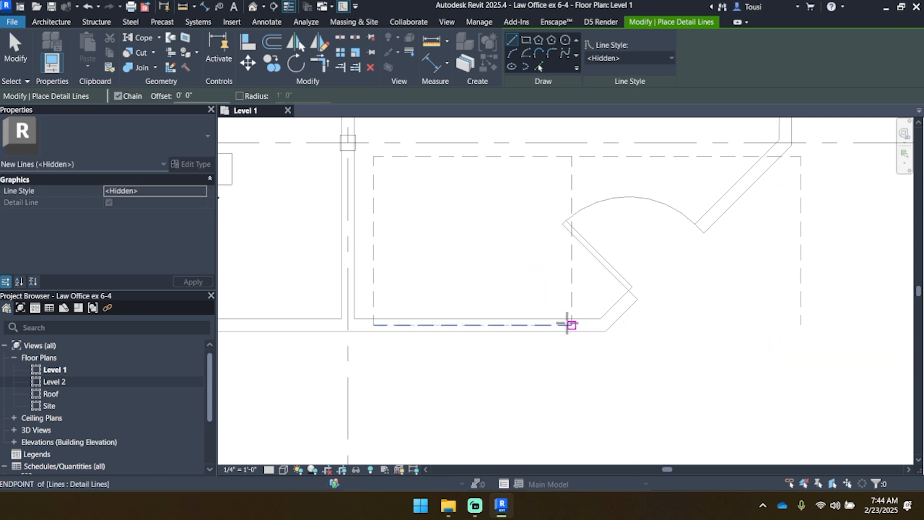
Step: Try closing the outline's bottom with a separate 7'-4" detail line to the outer vertical line, and delete that line
left_click(569, 325)
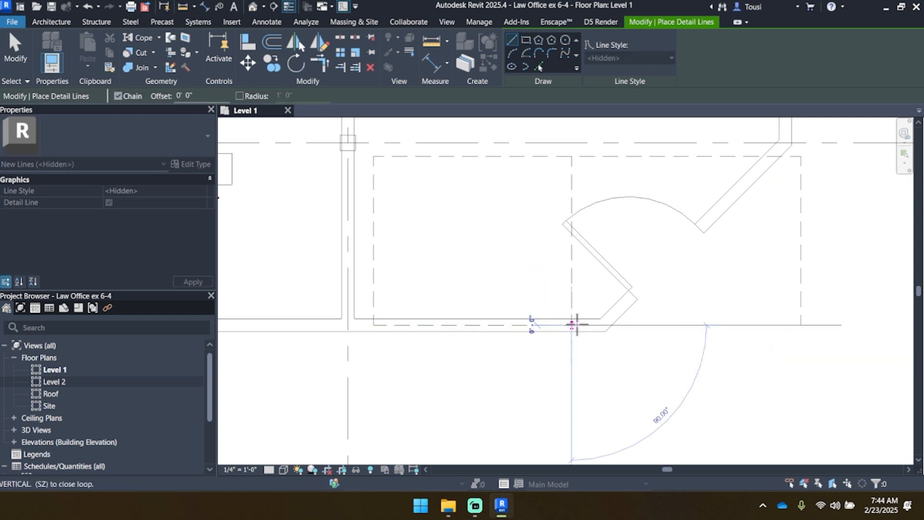
left_click(800, 325)
key("Escape")
key("Escape")
left_click(561, 325)
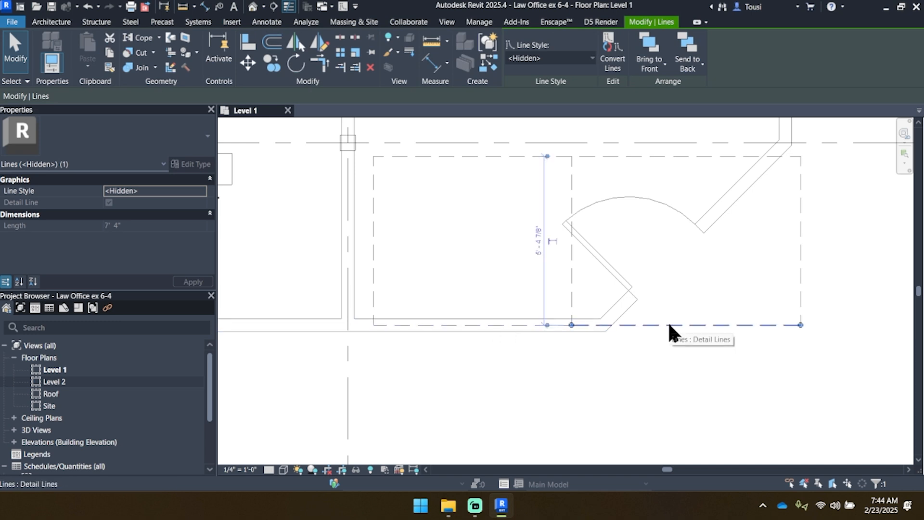
key("Delete")
Step: Extend the outline's lower line to the outer vertical line, and stretch its upper line to 30'-6" so it ends inside the Workroom
left_click(554, 325)
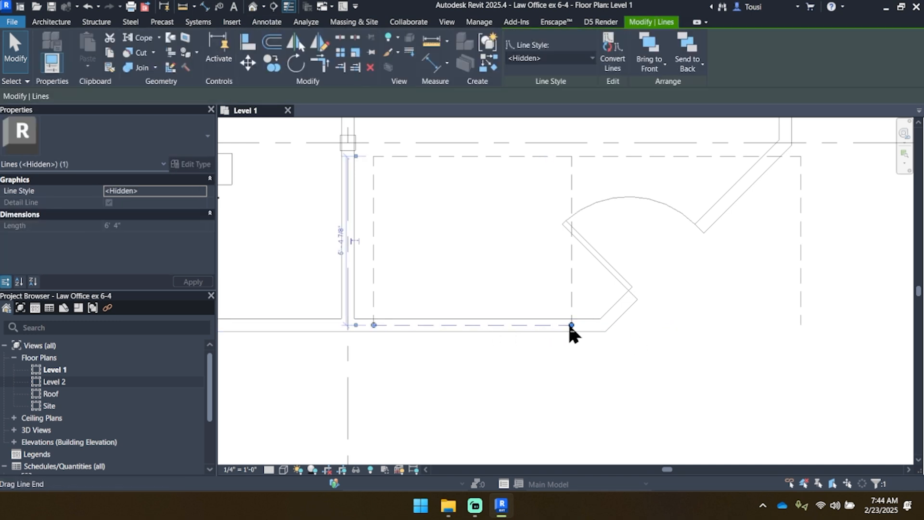
left_click_drag(572, 325, 800, 325)
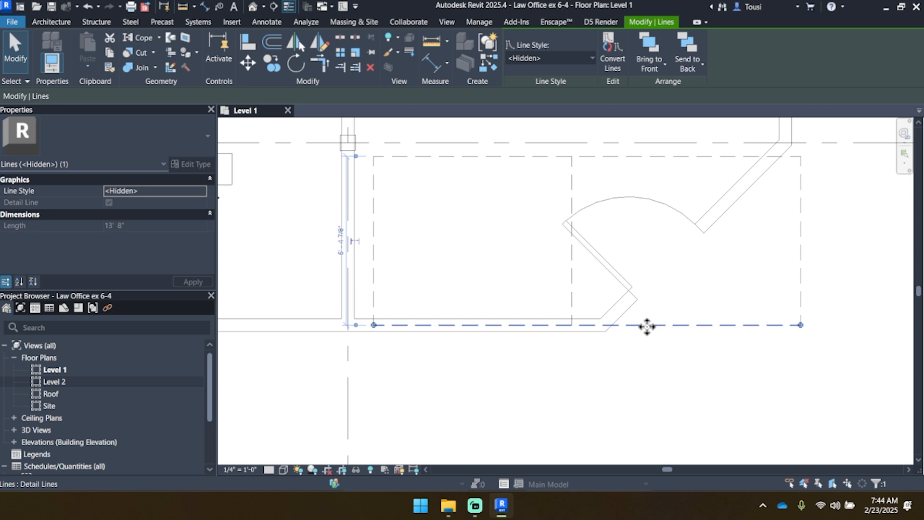
scroll(646, 324, "down", 3)
middle_click_drag(639, 303, 470, 279)
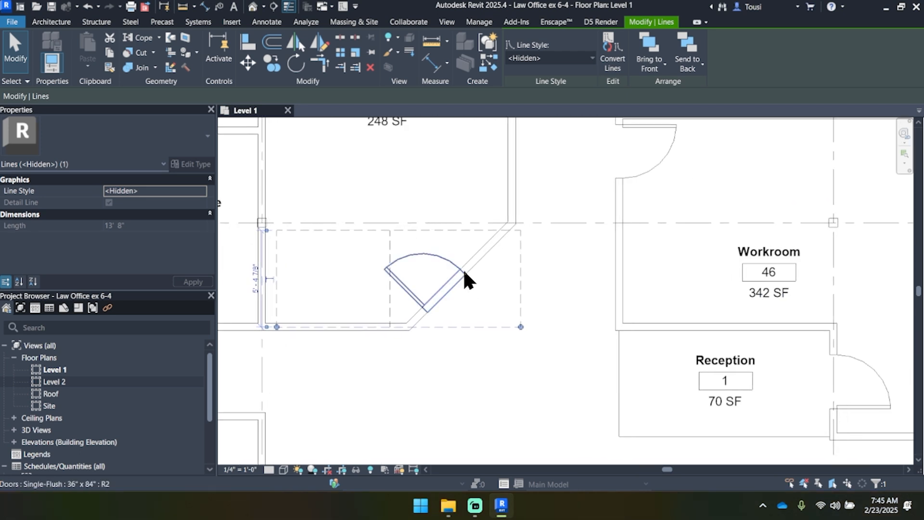
left_click(481, 231)
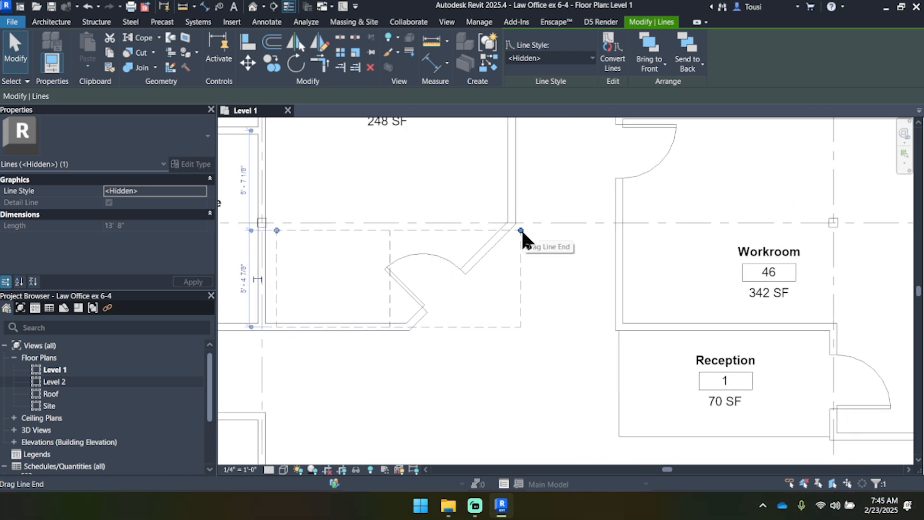
left_click_drag(521, 230, 708, 213)
left_click_drag(765, 214, 822, 231)
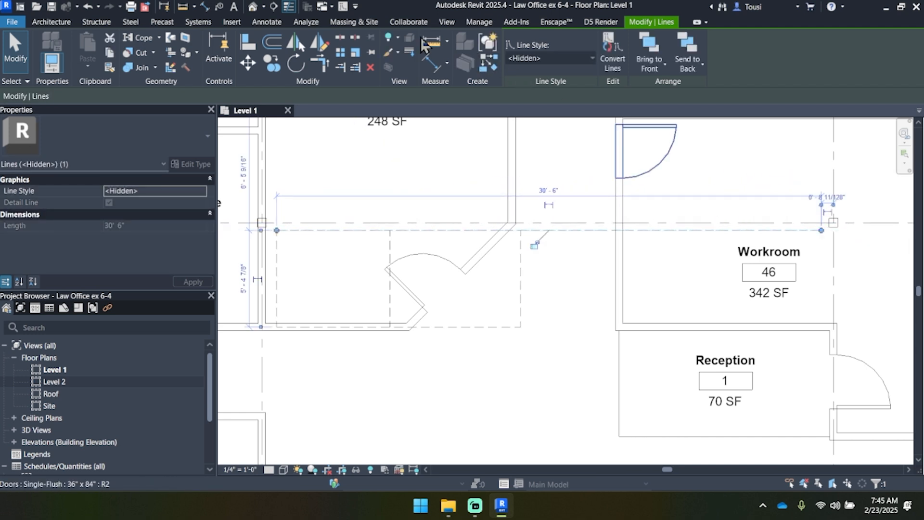
Step: Draw three connected detail lines in the Workroom: down 5'-4 7/8" from the upper line's end, across about 11'-4" along the lower wall's centreline, and back up
left_click(342, 7)
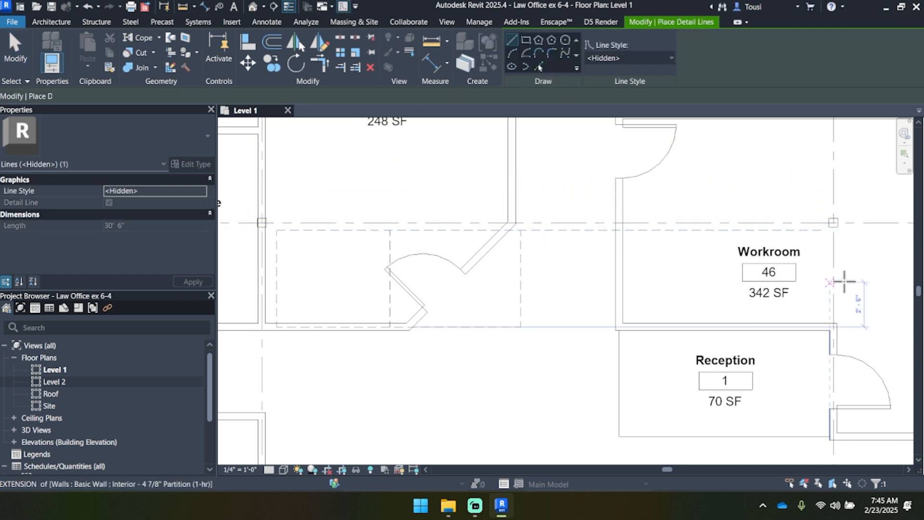
left_click(822, 230)
scroll(824, 322, "up", 2)
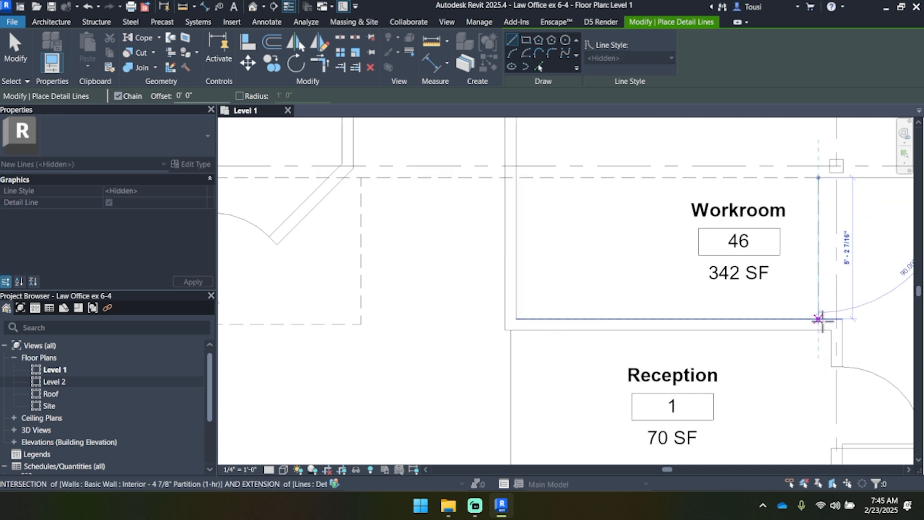
left_click(819, 320)
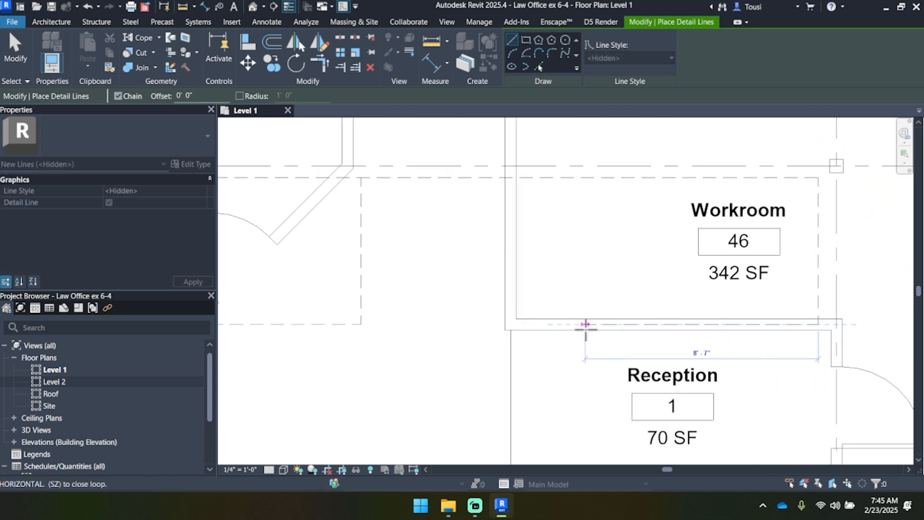
left_click(511, 324)
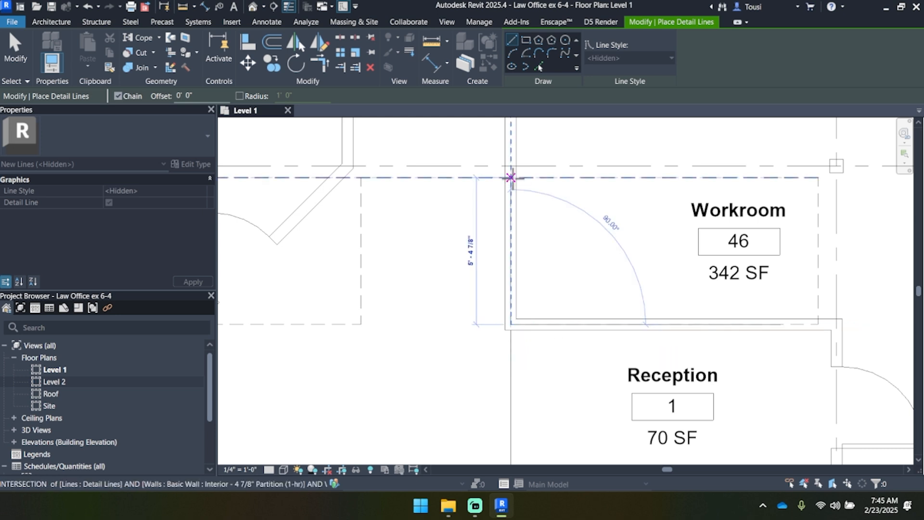
left_click(512, 178)
key("Escape")
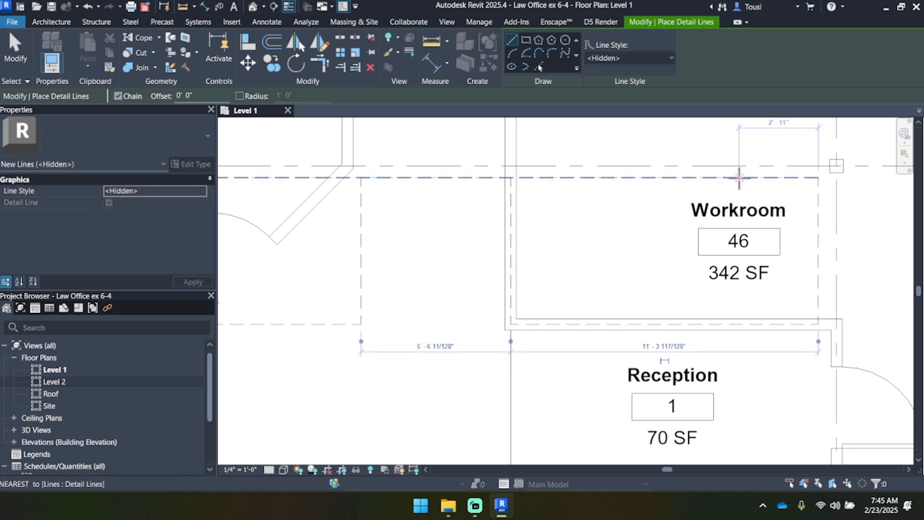
Step: Draw a vertical dividing detail line 5'-4 7/8" long across the Workroom rectangle, 3'-5" from its outer end line
left_click(724, 177)
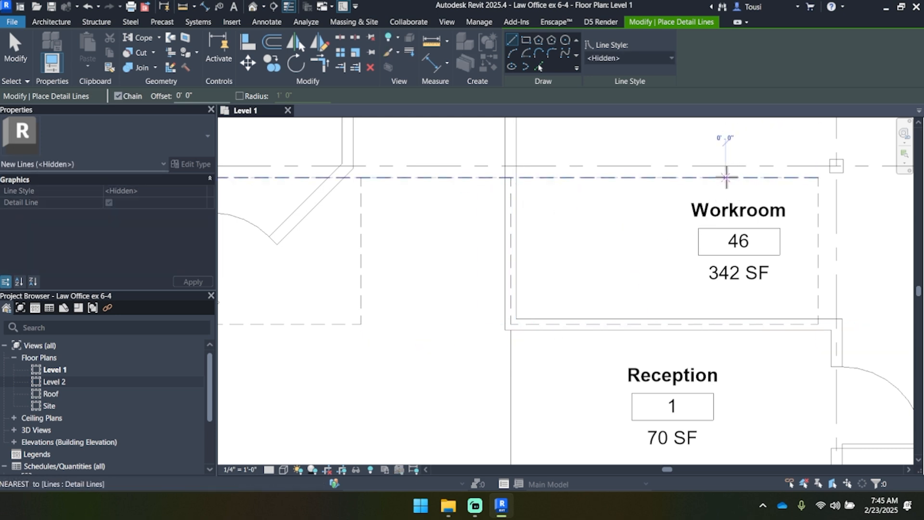
left_click(724, 324)
key("Escape")
scroll(732, 234, "down", 3)
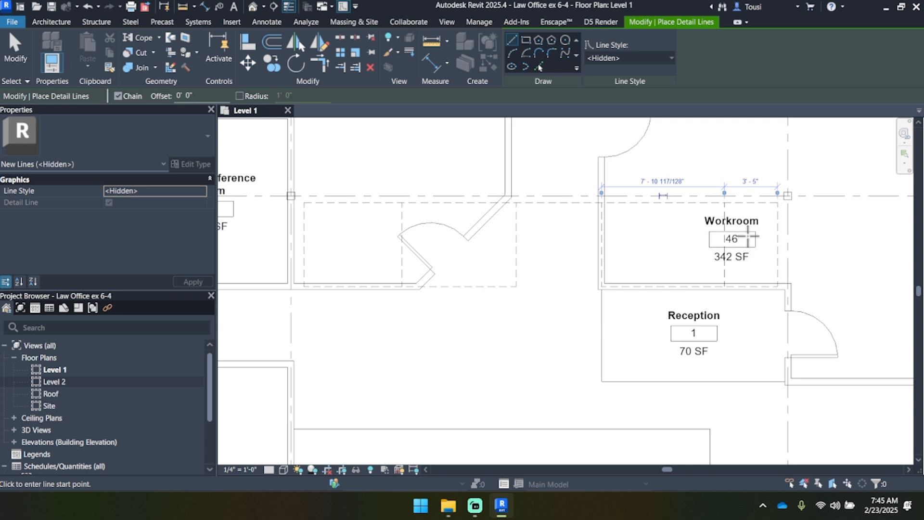
scroll(740, 244, "down", 3)
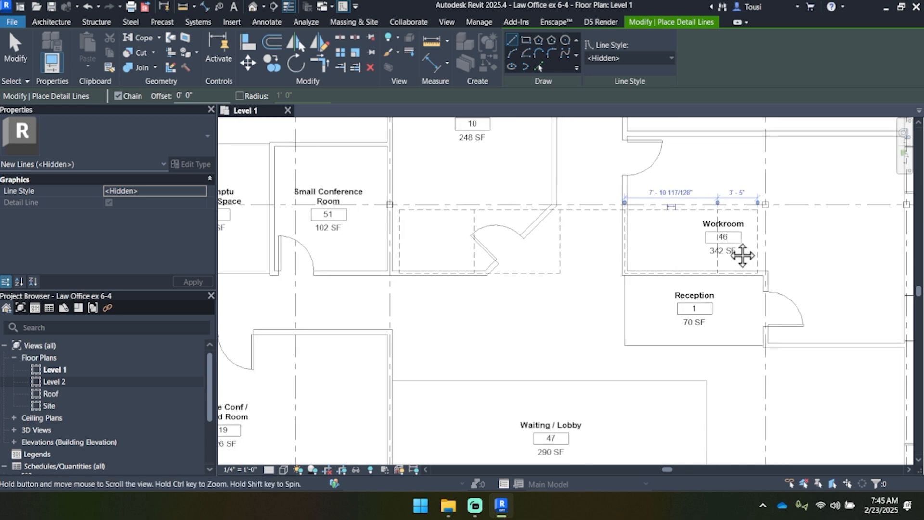
scroll(645, 255, "down", 2)
scroll(638, 255, "up", 2)
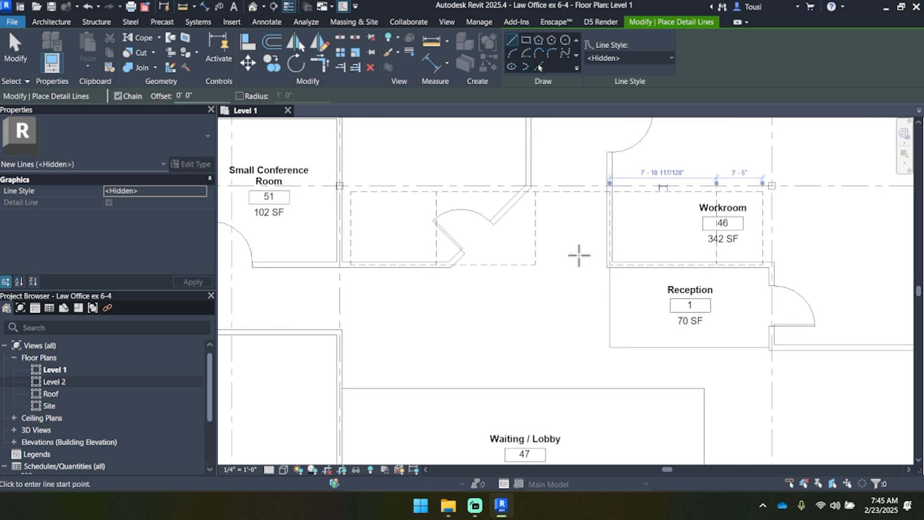
scroll(542, 219, "up", 3)
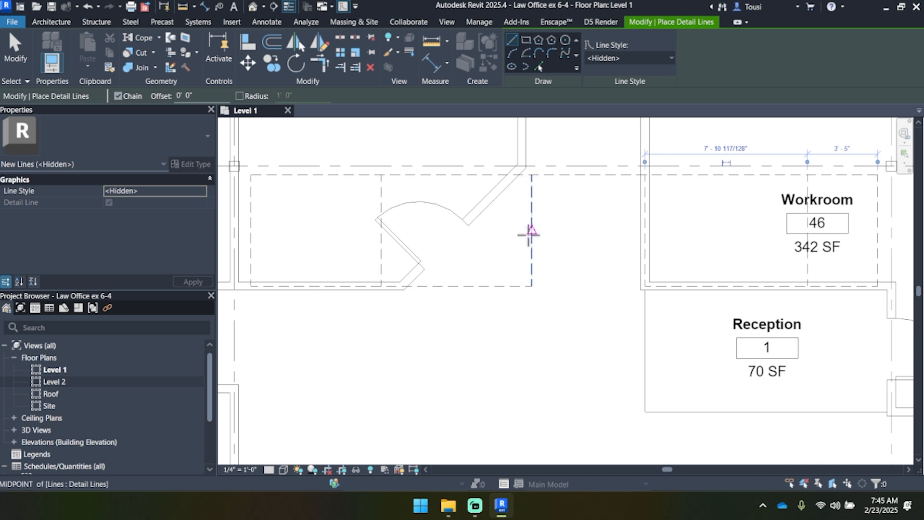
left_click(531, 286)
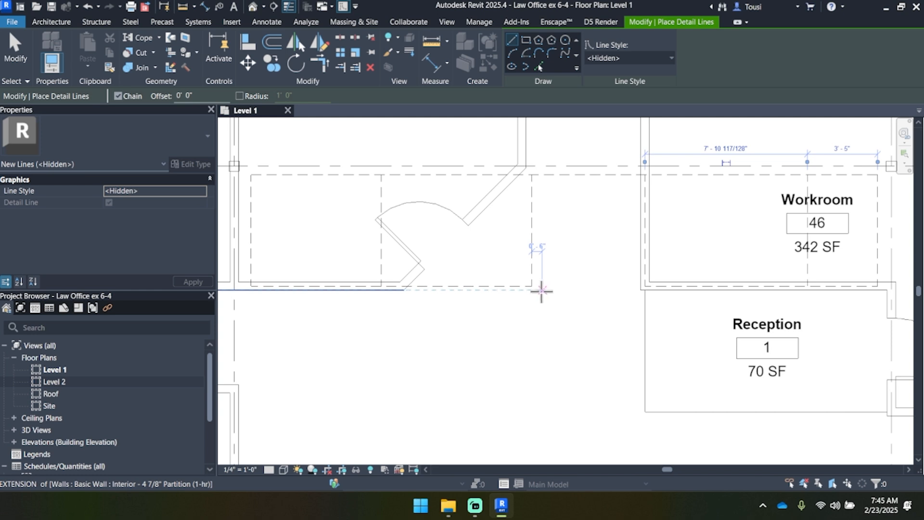
key("Escape")
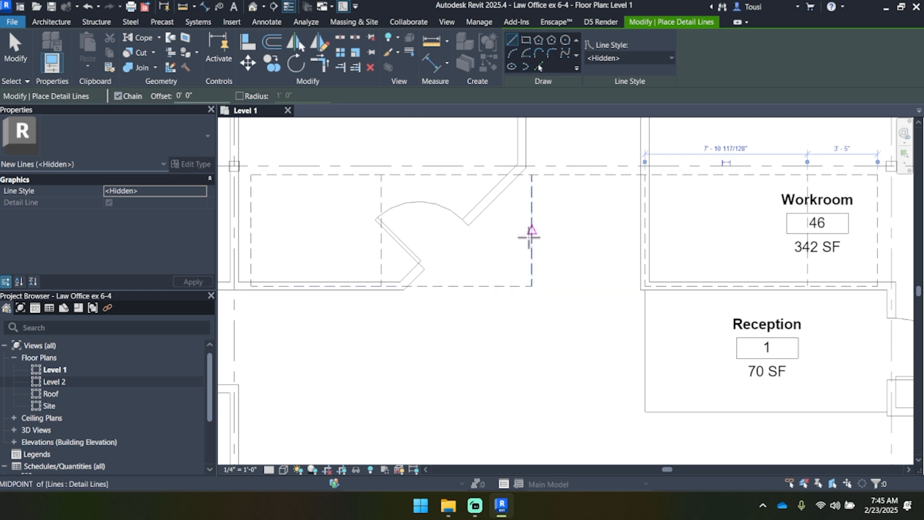
middle_click_drag(555, 280, 540, 279)
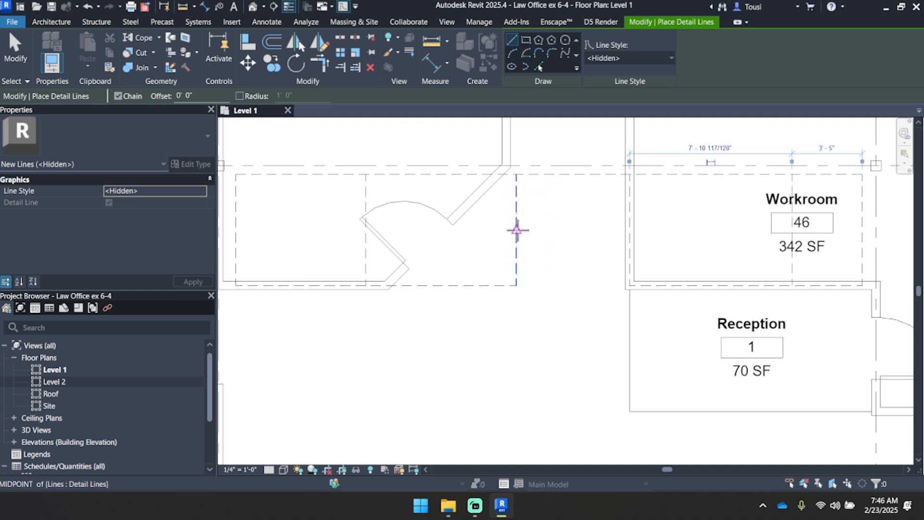
Step: Draw connected detail lines from the corridor rectangle's lower outer corner: 1'-6" down, 9'-6" diagonally at 45° towards the lobby, and 3'-6" perpendicular to that
scroll(517, 229, "down", 2)
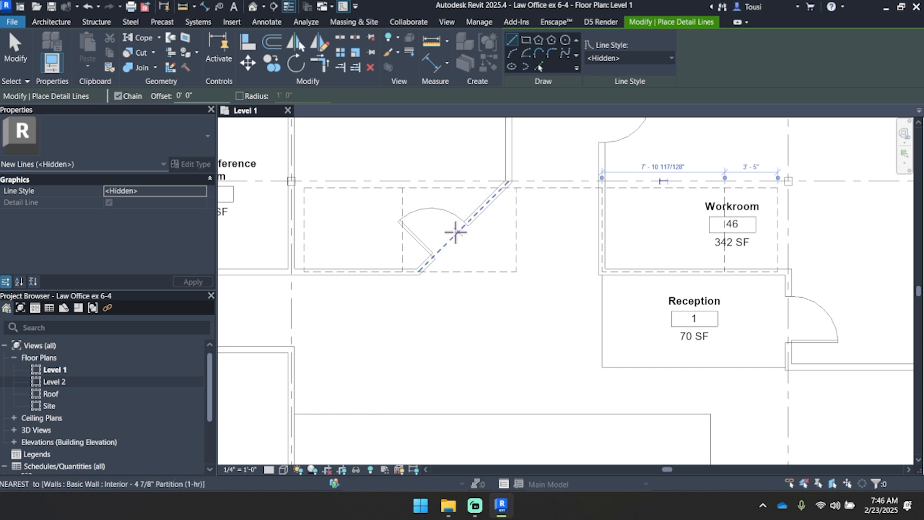
left_click(515, 271)
left_click(517, 297)
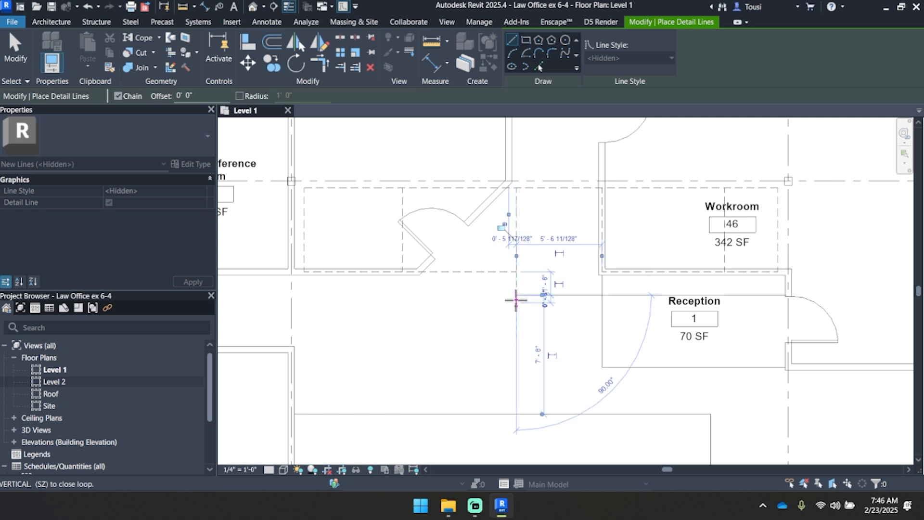
scroll(438, 362, "down", 1)
middle_click_drag(438, 363, 451, 284)
scroll(451, 284, "down", 1)
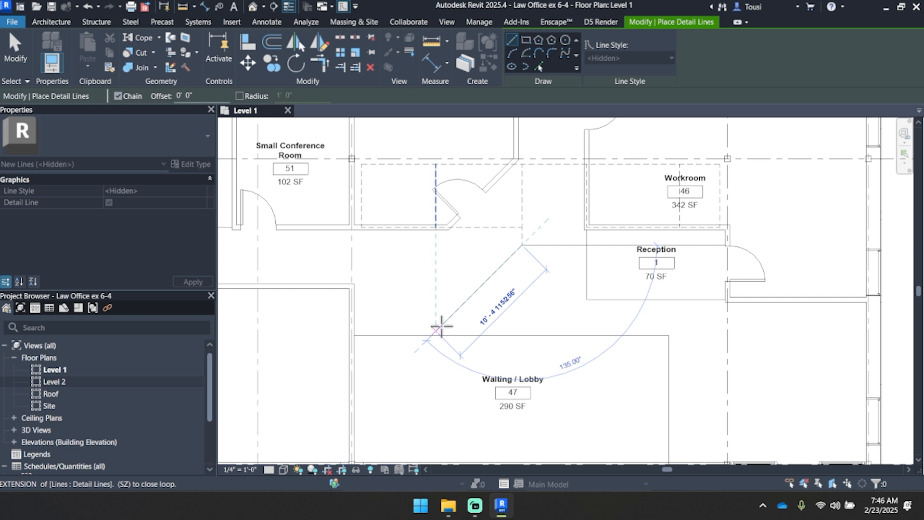
left_click(442, 325)
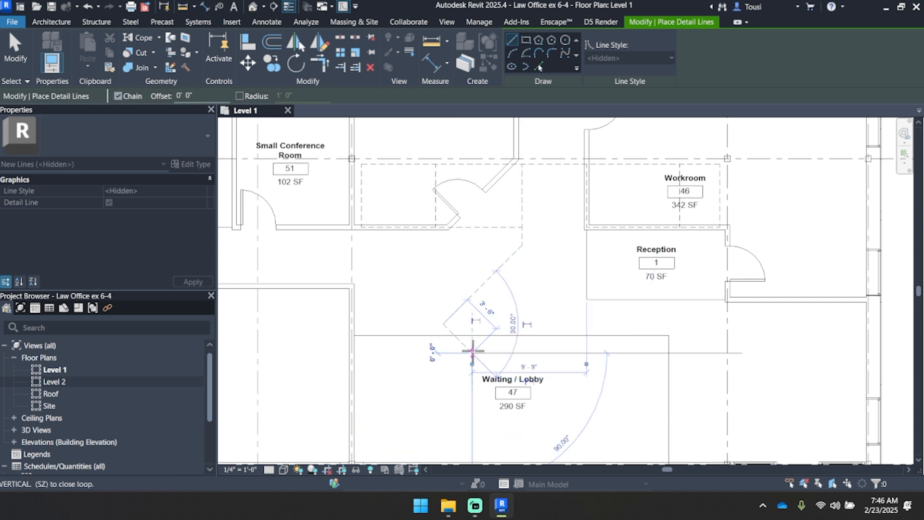
left_click(472, 353)
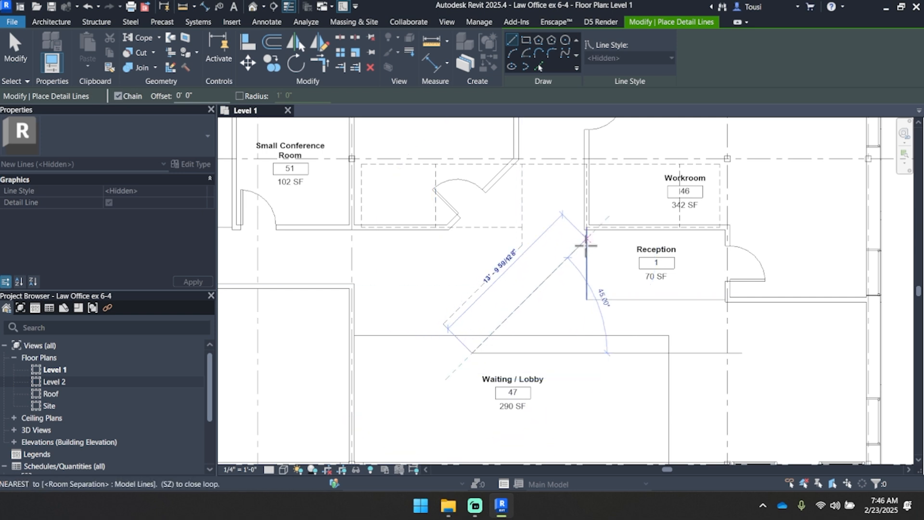
Step: Draw the parallel diagonal line back to Reception's room separation line, and connect it perpendicularly to the first diagonal's upper end with a detail line
scroll(586, 246, "up", 3)
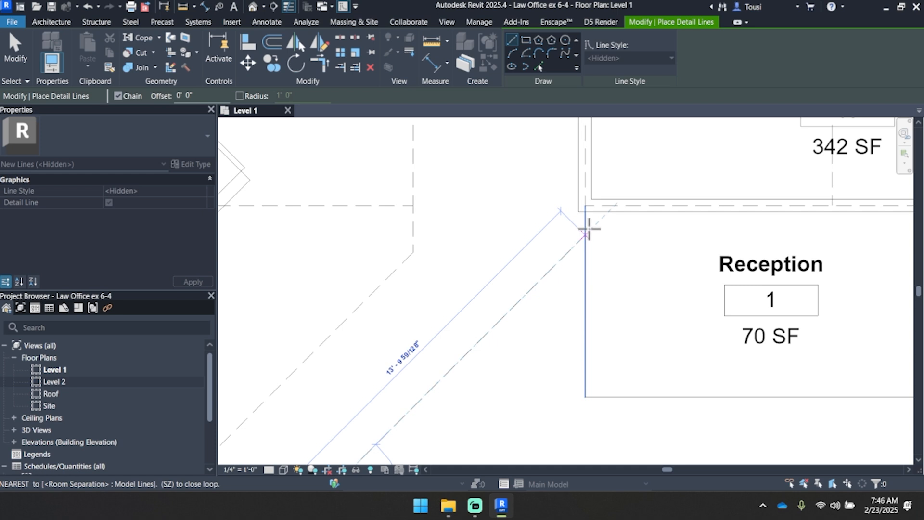
scroll(589, 228, "up", 2)
left_click(579, 241)
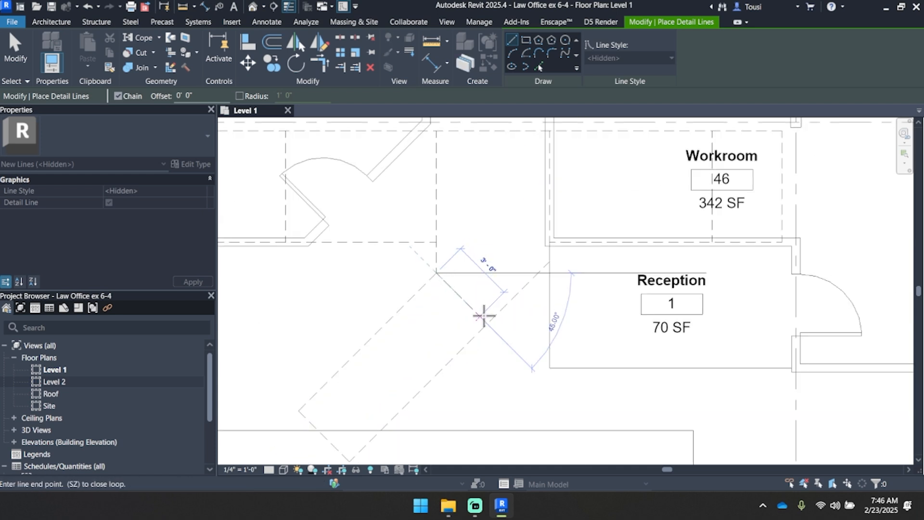
left_click(489, 320)
scroll(489, 319, "down", 2)
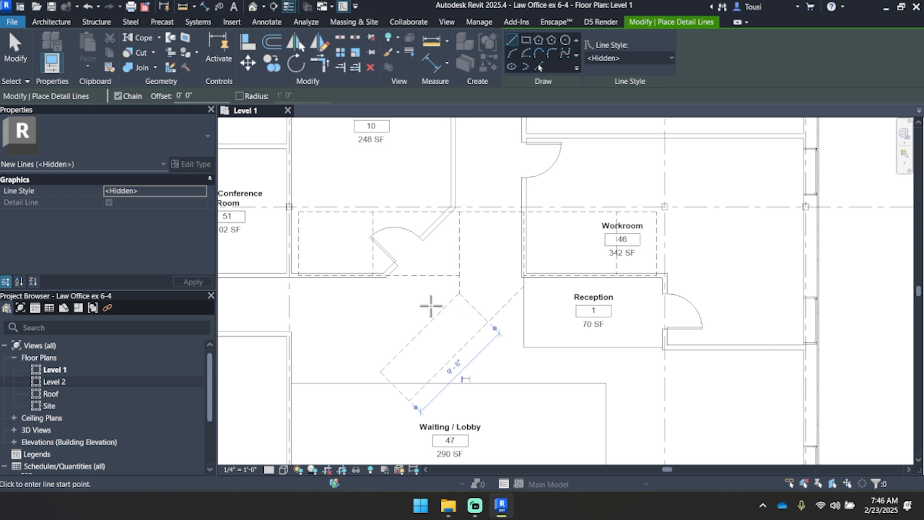
key("Escape")
key("Escape")
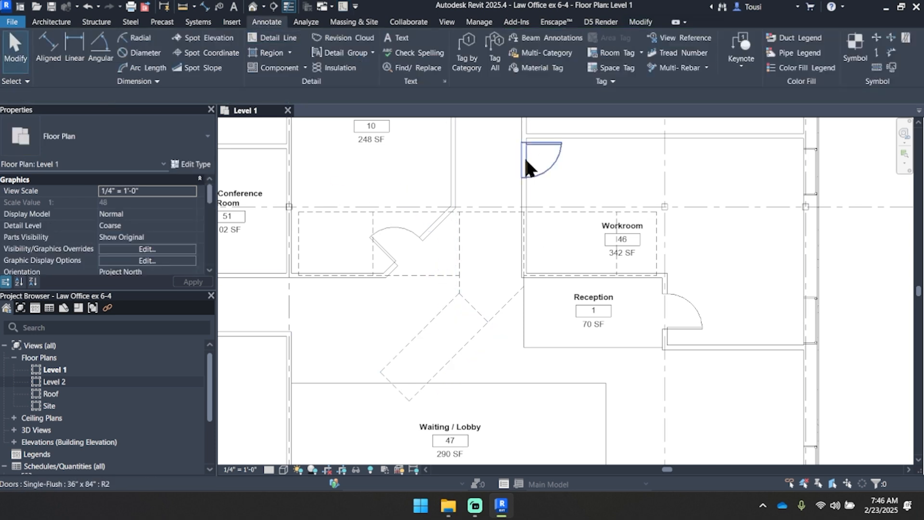
Step: Move the Workroom room tag horizontally beyond the rectangle's outer end line, clear of the detail lines
left_click(628, 250)
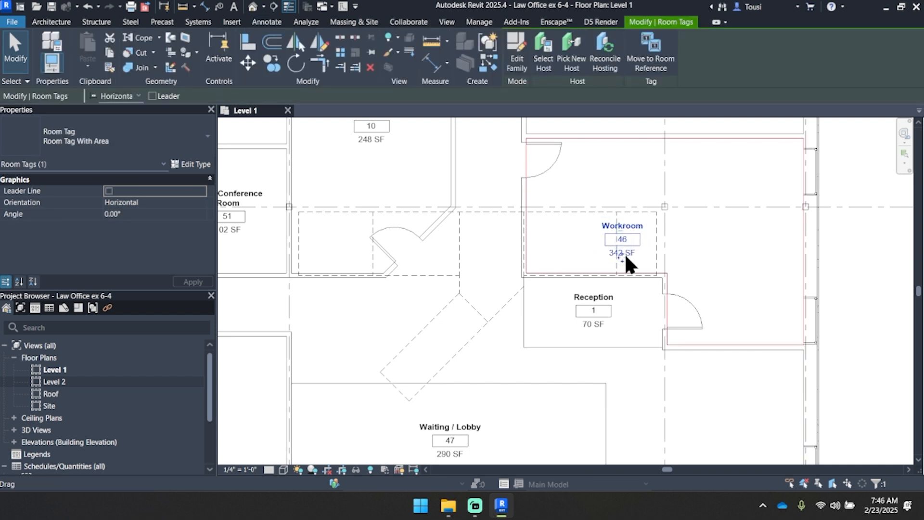
left_click_drag(625, 258, 693, 259)
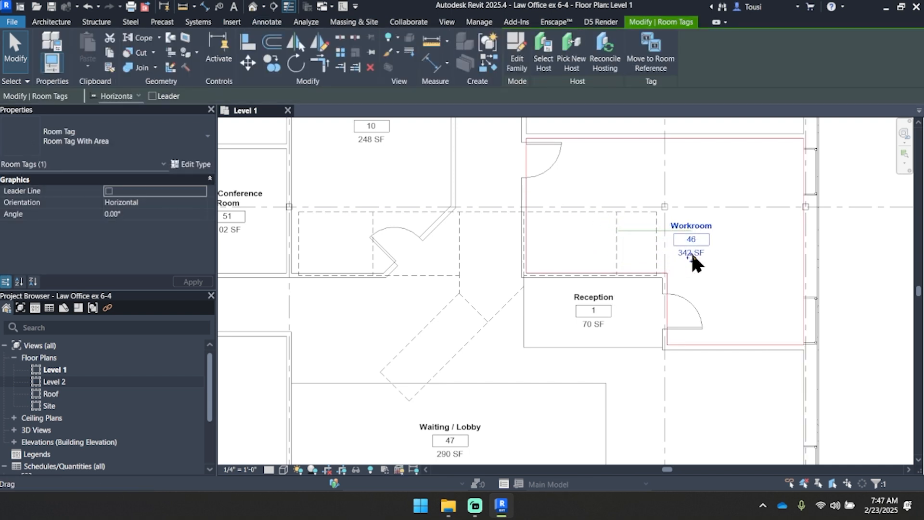
left_click(851, 262)
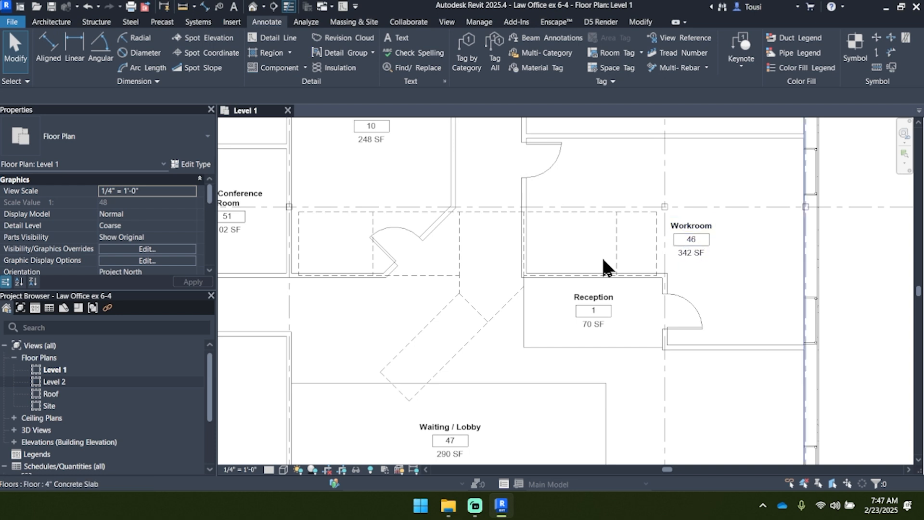
Step: Select the outline's vertical end line beside the Small Conference Room wall and inspect its distances to the wall and the dividing line
mouse_move(601, 256)
middle_mouse_down()
mouse_move(617, 264)
mouse_move(618, 250)
middle_mouse_up()
scroll(620, 221, "up", 1)
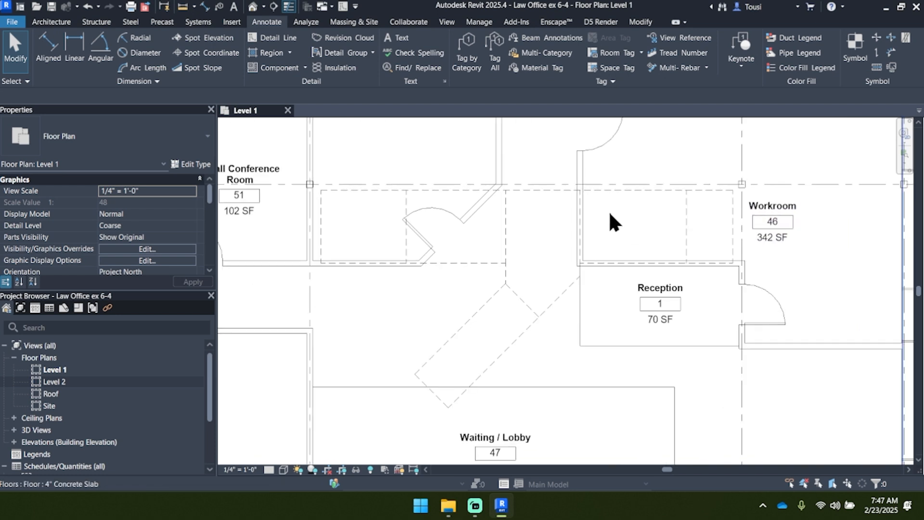
middle_click_drag(364, 220, 434, 235)
scroll(396, 202, "up", 2)
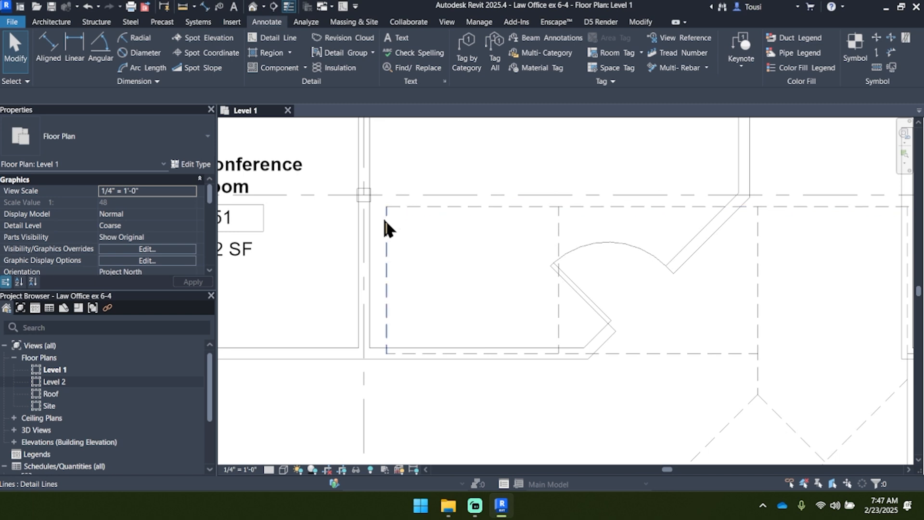
left_click(386, 226)
scroll(388, 228, "down", 1)
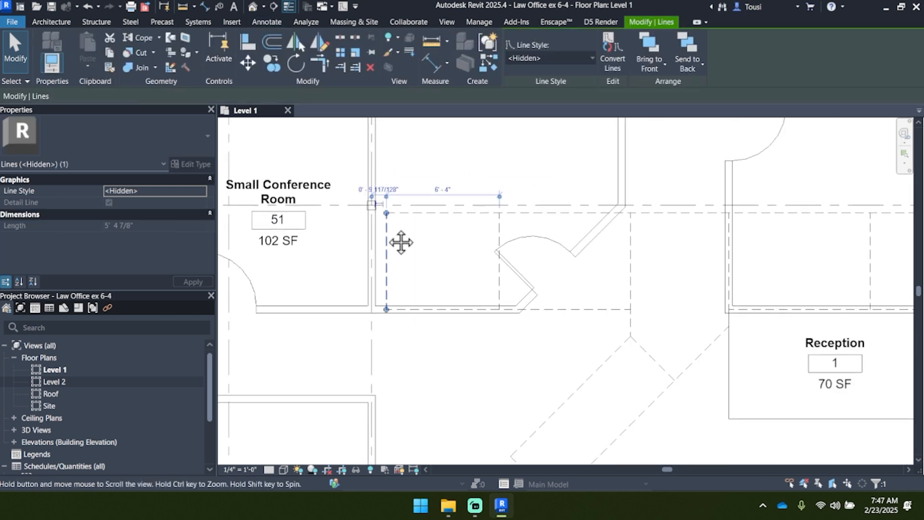
middle_click_drag(398, 241, 402, 307)
scroll(397, 301, "up", 2)
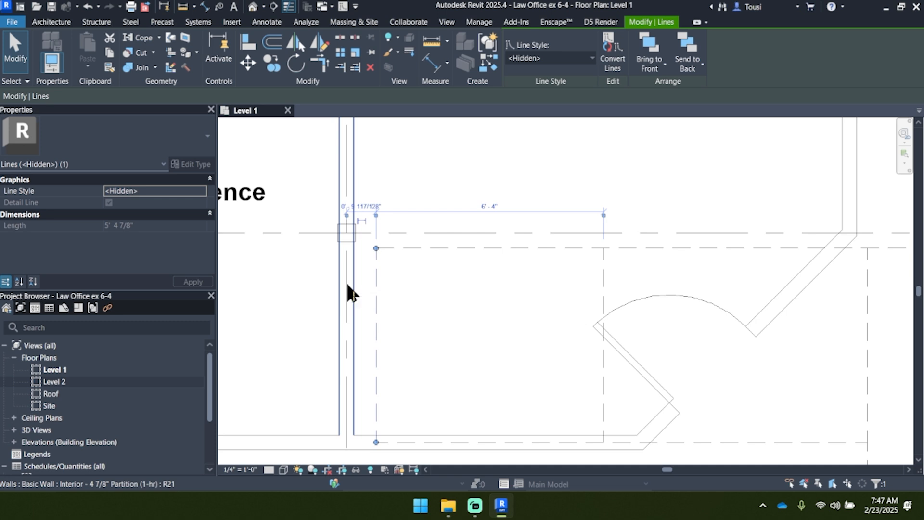
scroll(368, 256, "up", 2)
left_click(393, 293)
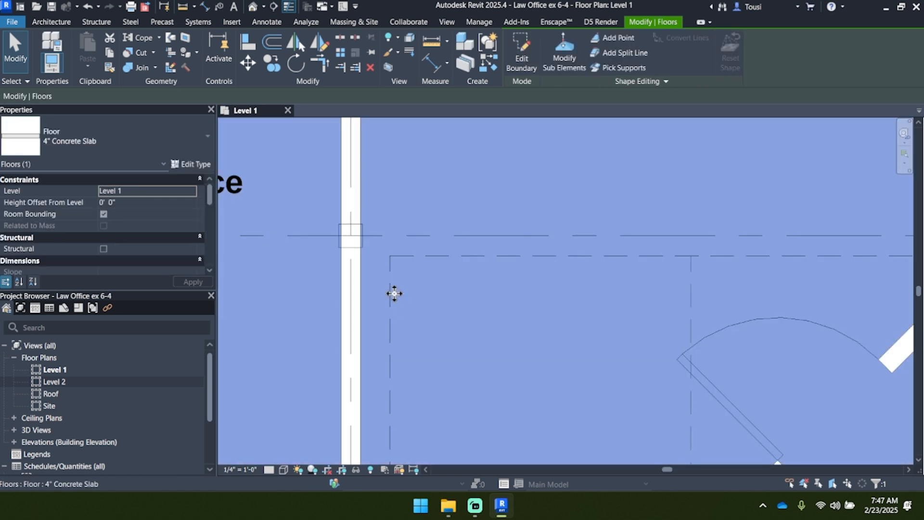
key("Escape")
left_click(389, 270)
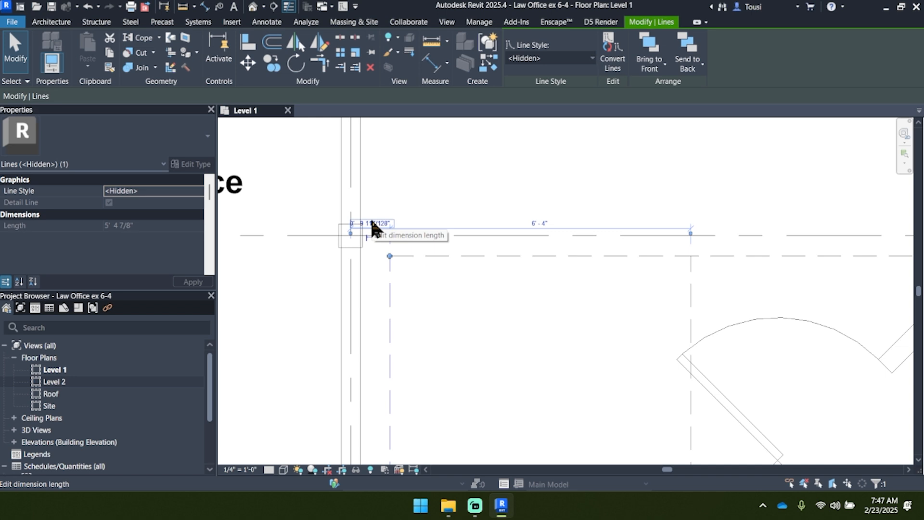
scroll(371, 219, "down", 3)
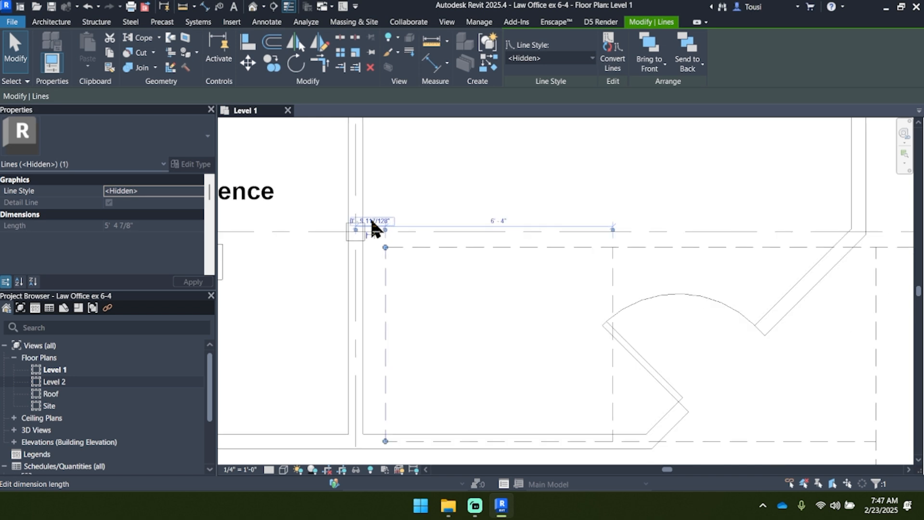
middle_click_drag(556, 282, 439, 237)
scroll(439, 237, "down", 4)
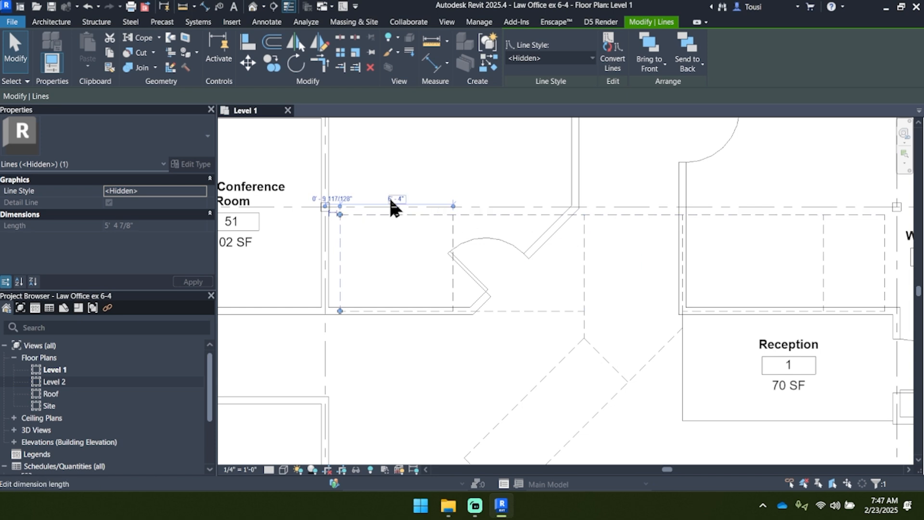
scroll(327, 207, "up", 4)
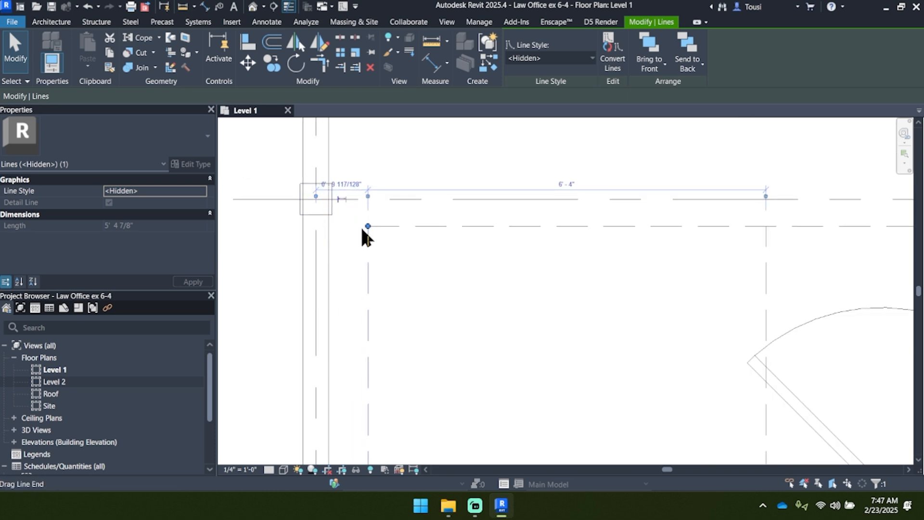
Step: Move the end line's temporary dimension witness line to the wall's far face and back to the wall centerline
middle_click_drag(361, 232, 385, 260)
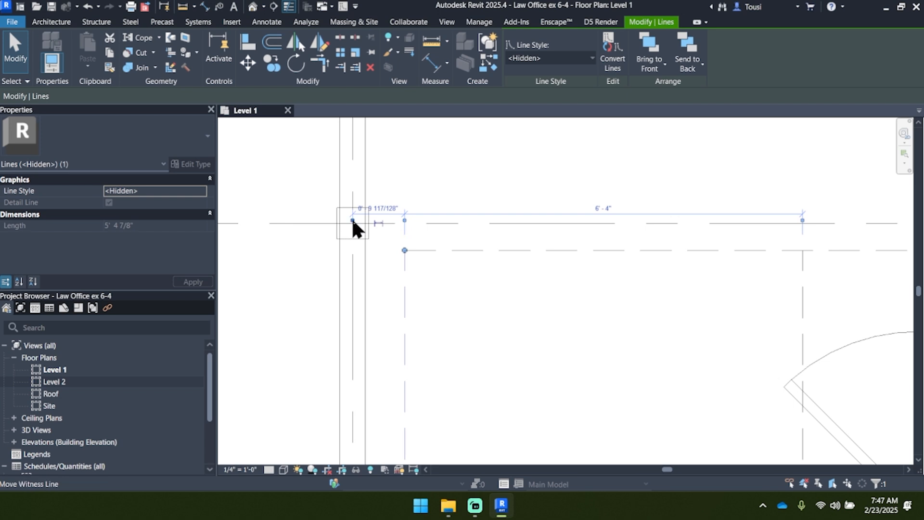
scroll(354, 218, "up", 2)
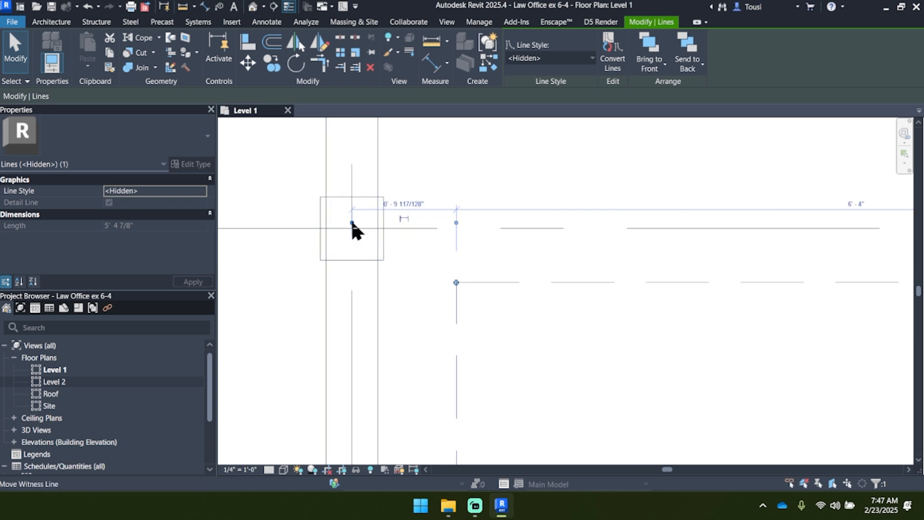
left_click_drag(352, 222, 368, 221)
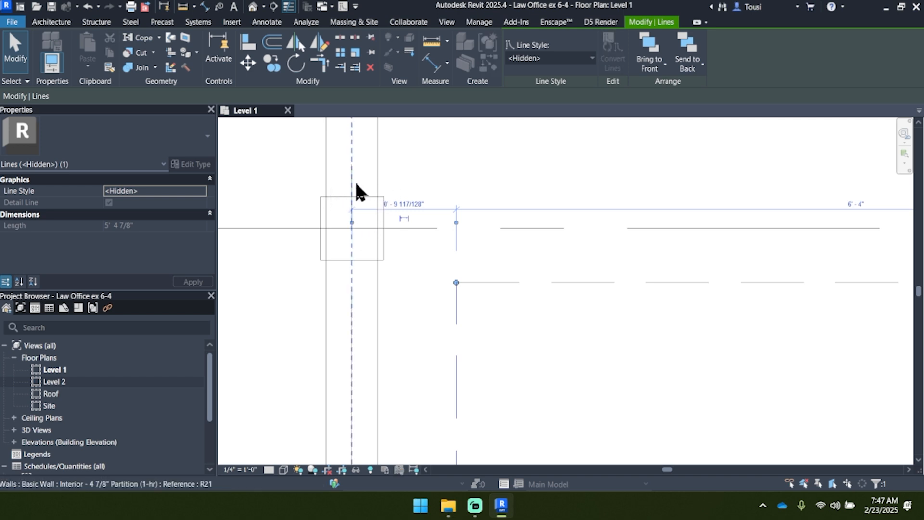
left_click_drag(356, 184, 325, 171)
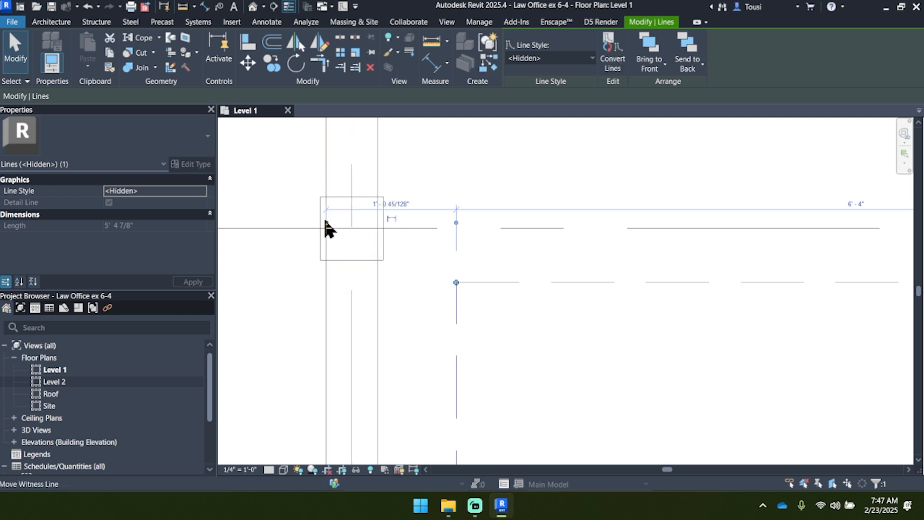
mouse_move(326, 222)
left_mouse_down()
mouse_move(352, 210)
mouse_move(375, 223)
mouse_move(324, 224)
left_mouse_up()
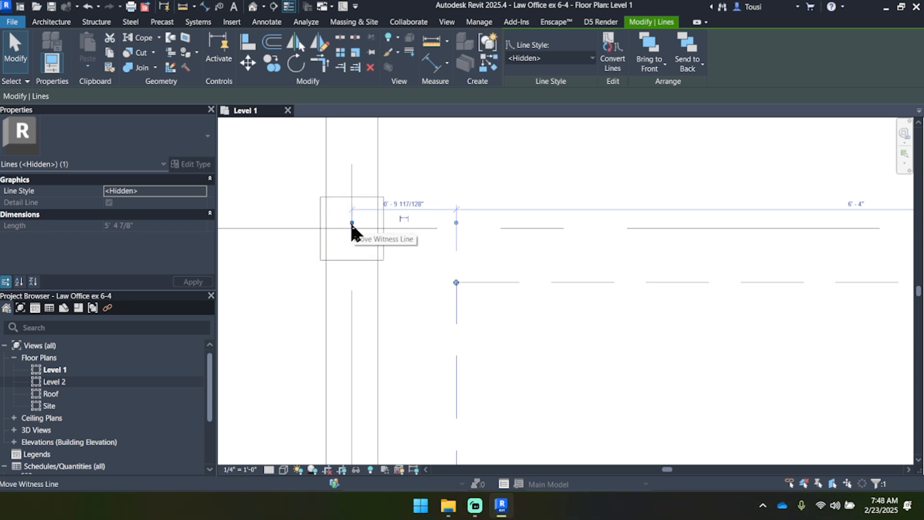
scroll(351, 221, "down", 2)
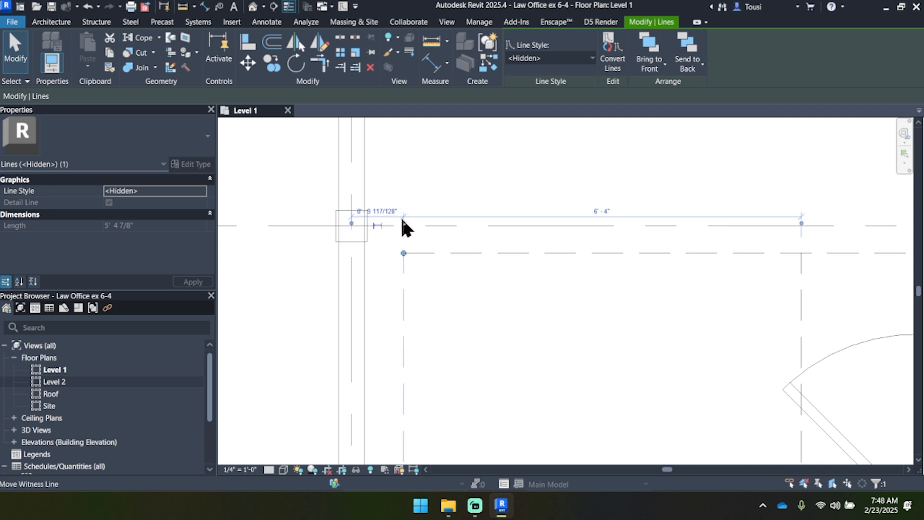
scroll(403, 221, "up", 2)
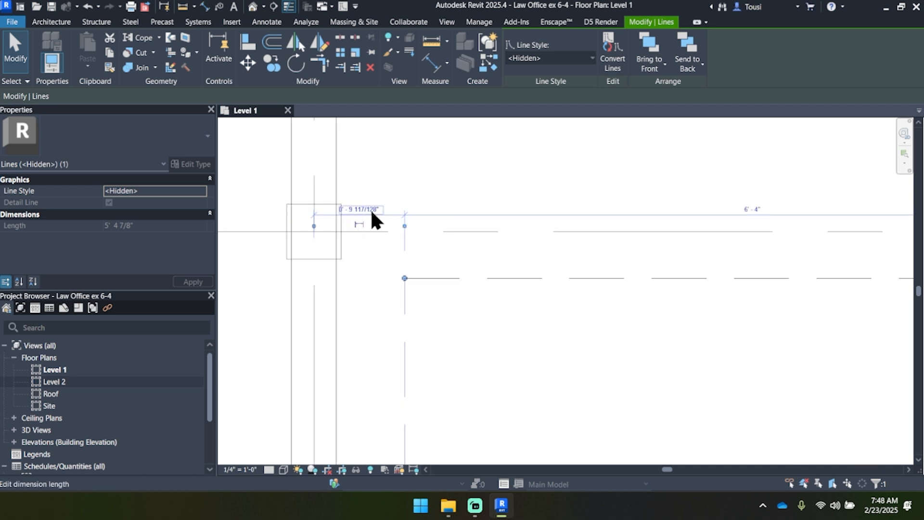
scroll(373, 214, "down", 3)
middle_click_drag(404, 256, 379, 203)
scroll(379, 230, "down", 2)
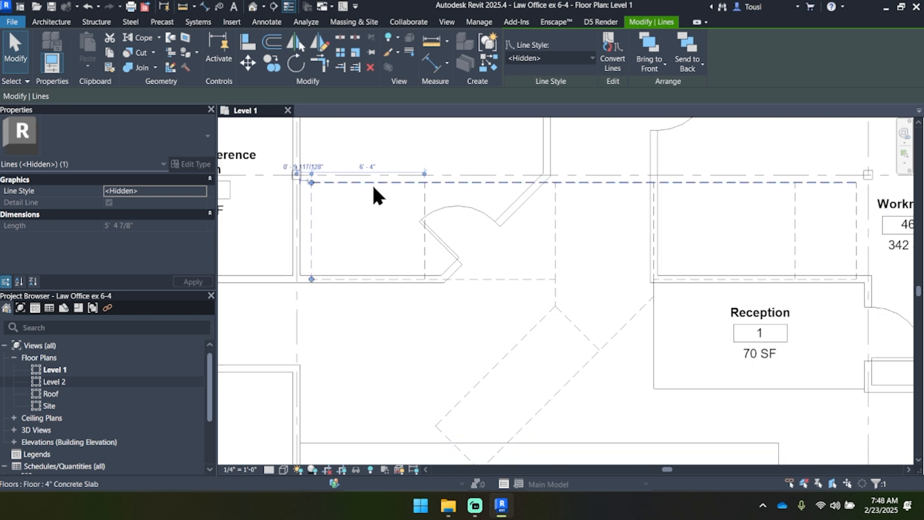
Step: Place an aligned dimension between the outline's vertical end line and the centerline of the Small Conference Room wall
left_click(265, 22)
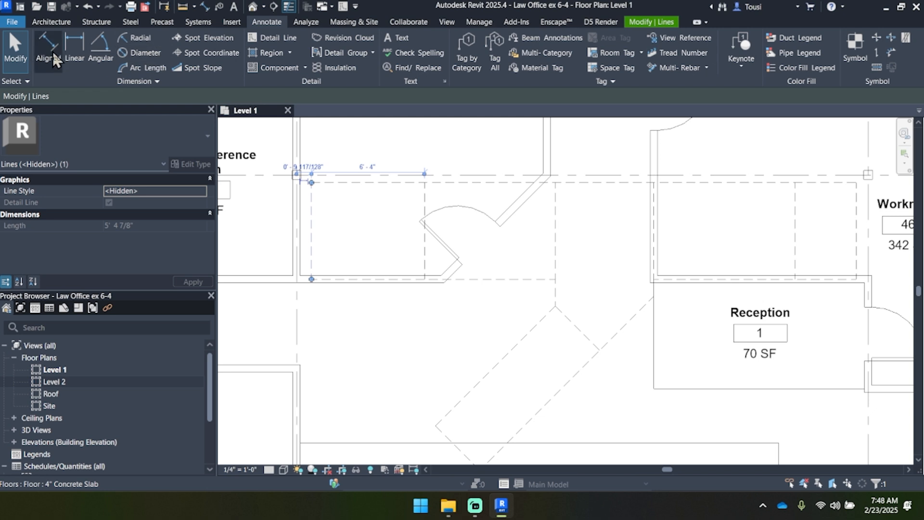
left_click(204, 7)
scroll(289, 202, "up", 5)
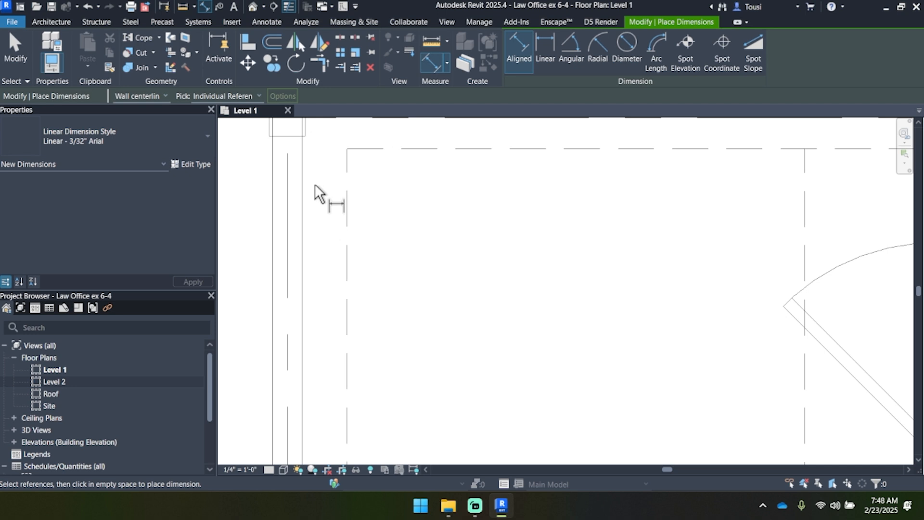
left_click(344, 199)
left_click(288, 201)
middle_click_drag(307, 220, 301, 273)
scroll(301, 273, "down", 2)
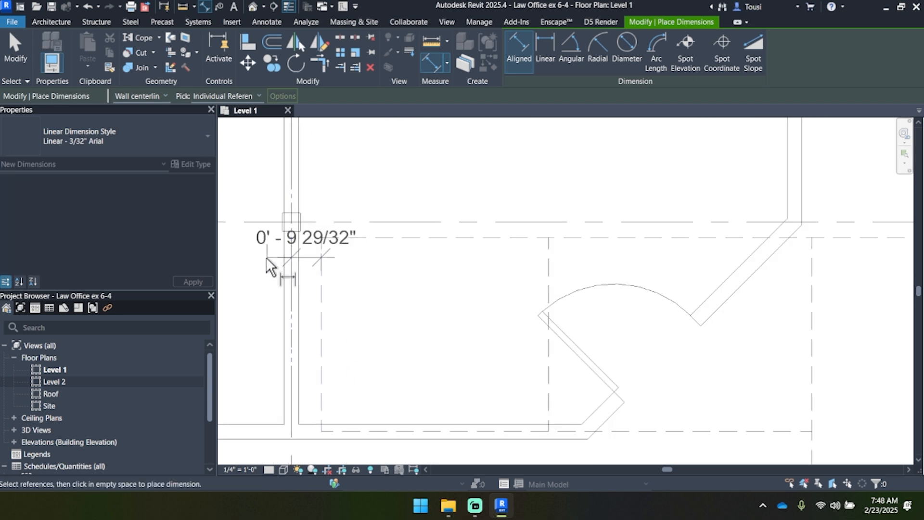
left_click(258, 258)
key("Escape")
key("Escape")
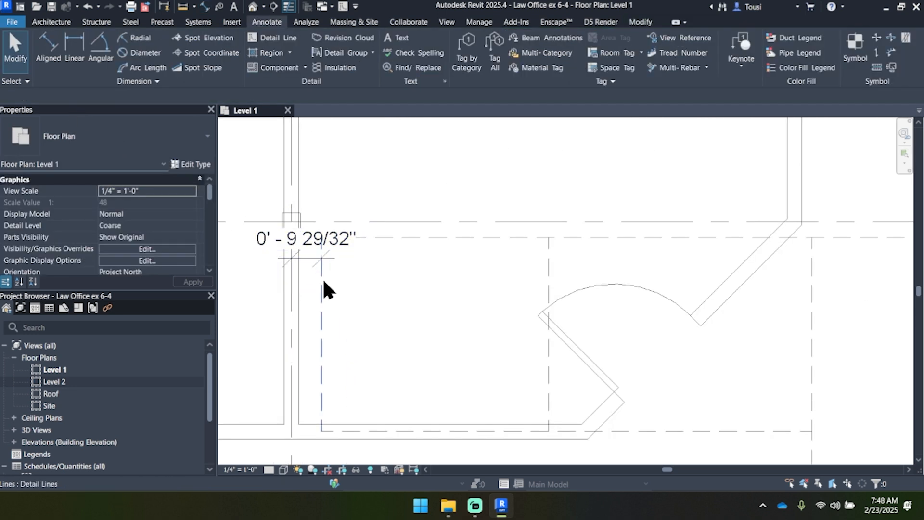
Step: Set the vertical end line's distance from the wall centerline to 6" using the placed dimension, and delete that dimension
left_click(322, 279)
left_click(310, 243)
type("6")
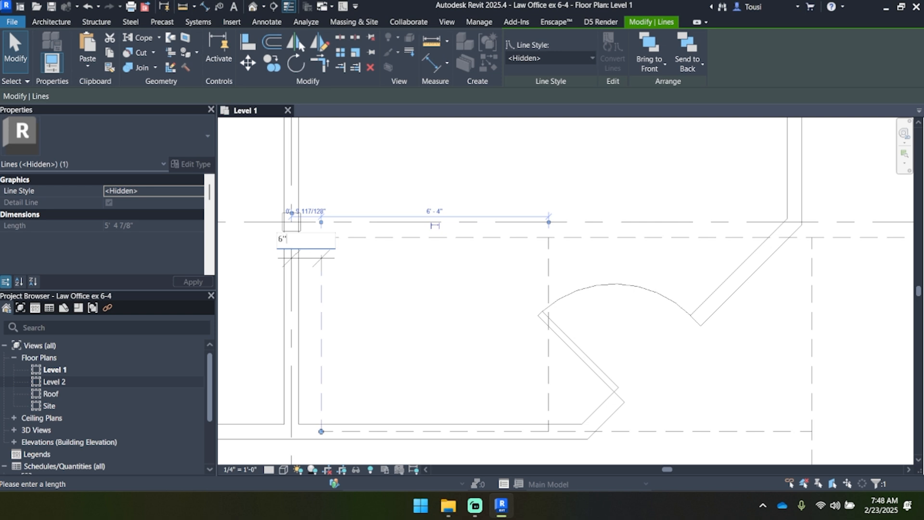
type("\"")
key("Return")
left_click(362, 168)
key("Escape")
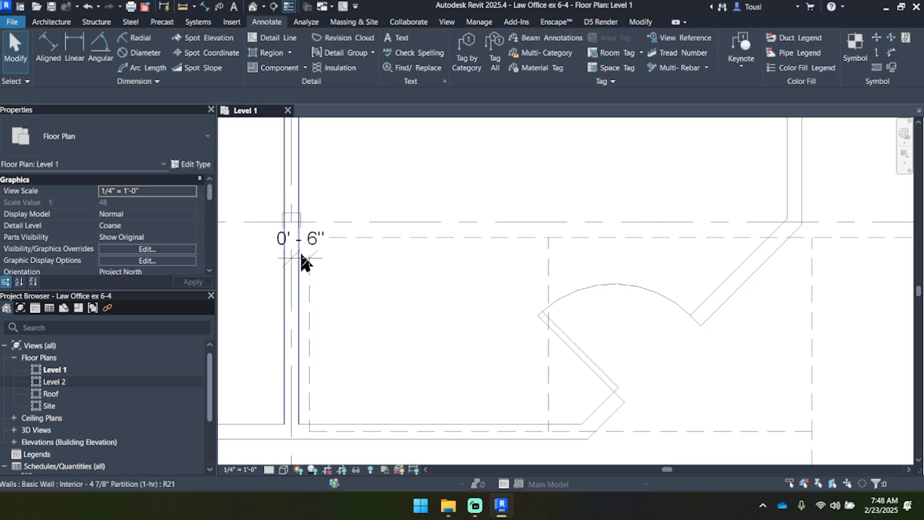
left_click(317, 257)
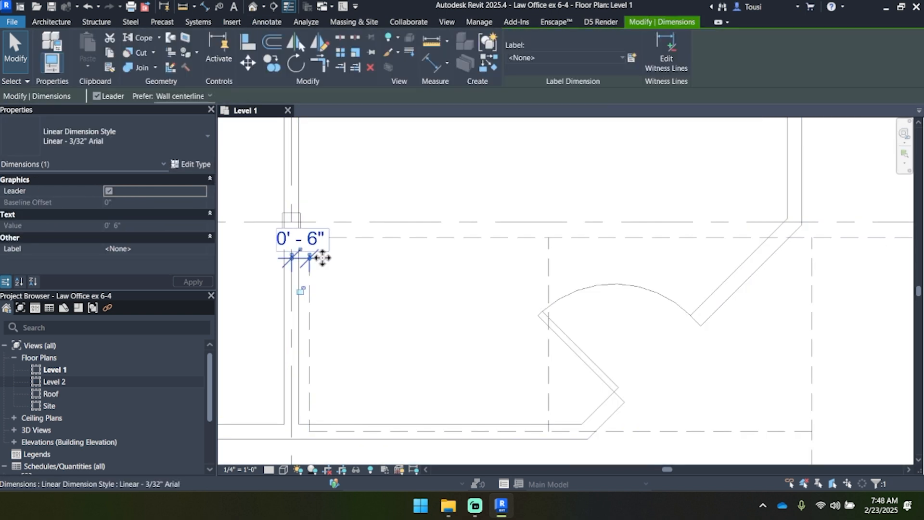
key("Delete")
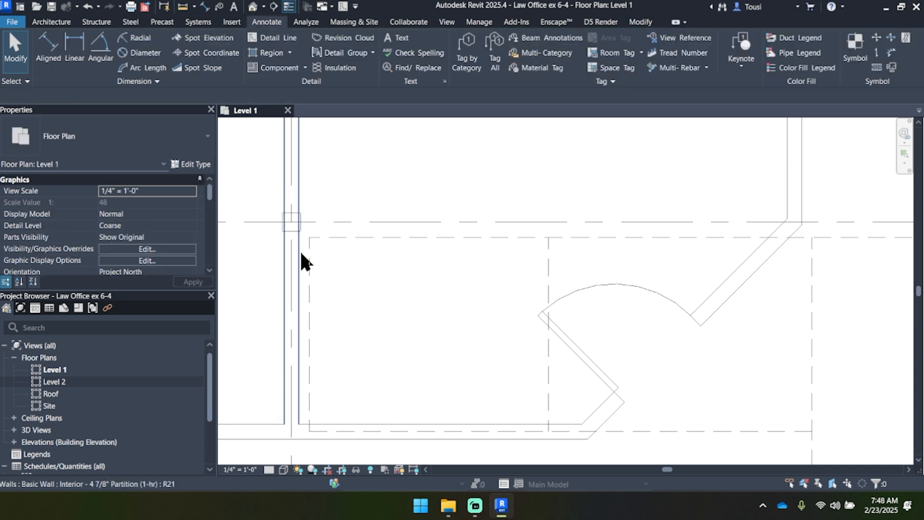
Step: Select the outline's lower horizontal detail line and move its temporary dimension's witness line to the corridor-side face of the adjacent wall
middle_click_drag(351, 344, 361, 267)
left_click(370, 354)
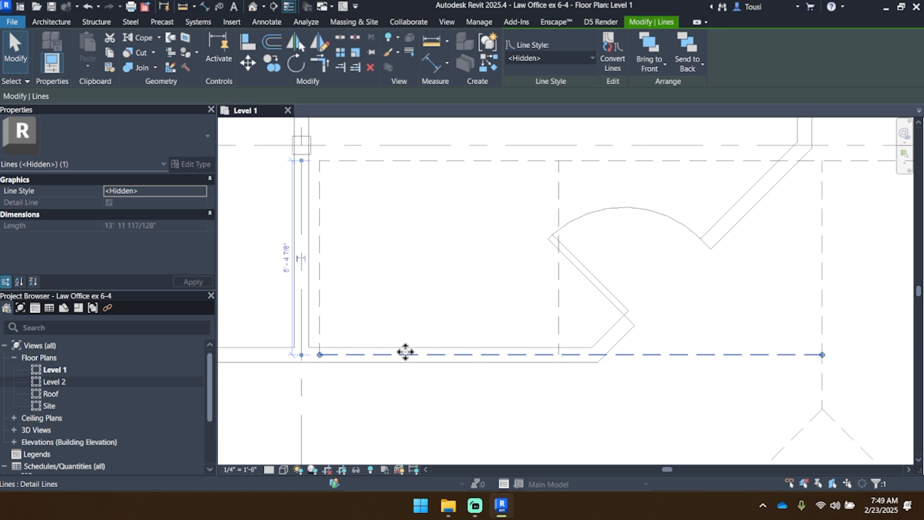
scroll(442, 356, "up", 3)
scroll(462, 351, "down", 2)
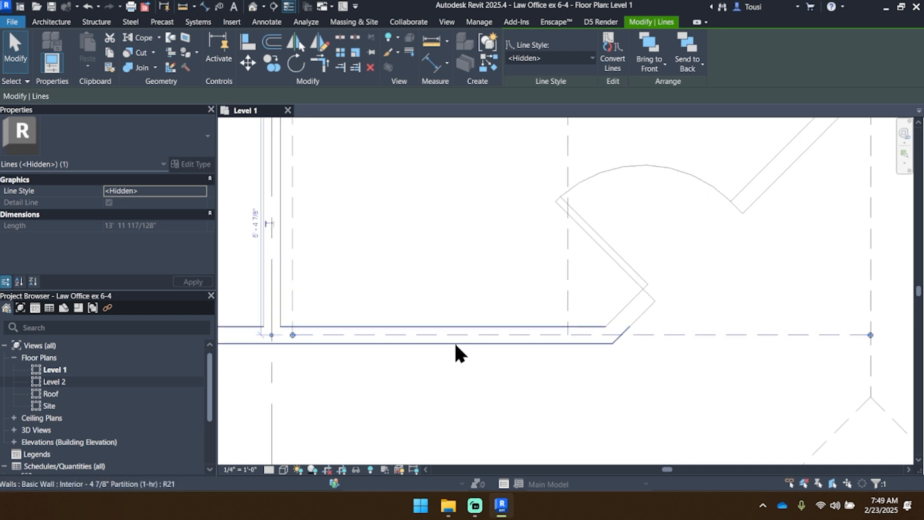
middle_click_drag(351, 355, 423, 386)
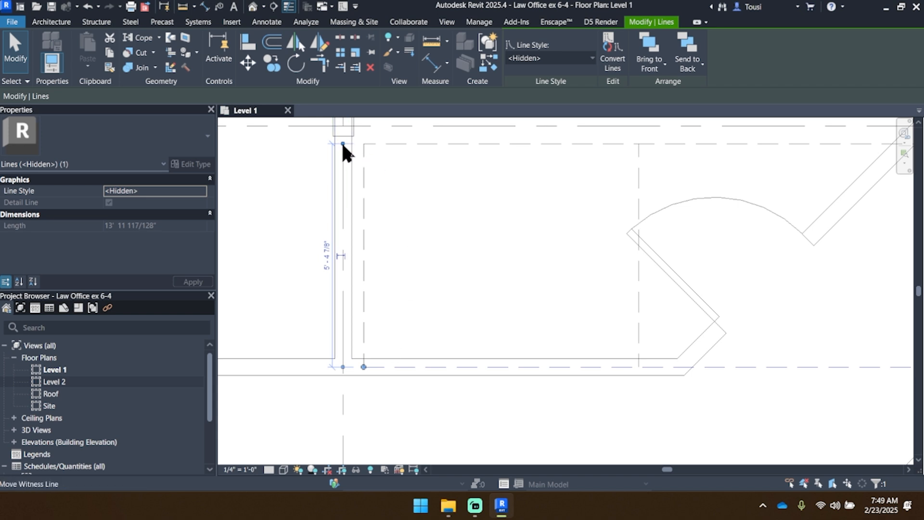
left_click_drag(343, 144, 407, 377)
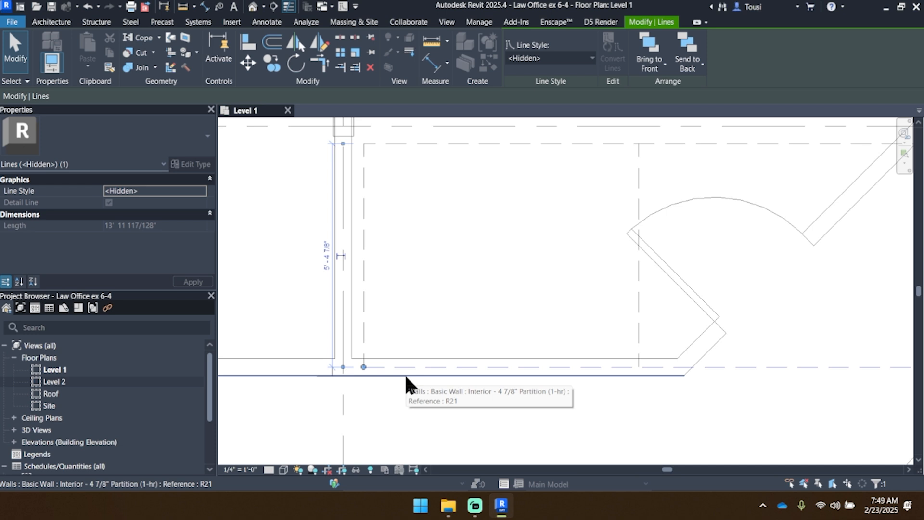
left_click_drag(404, 373, 403, 376)
Step: Set the lower horizontal detail line's distance from the wall's corridor-side face to 2"
scroll(337, 368, "up", 4)
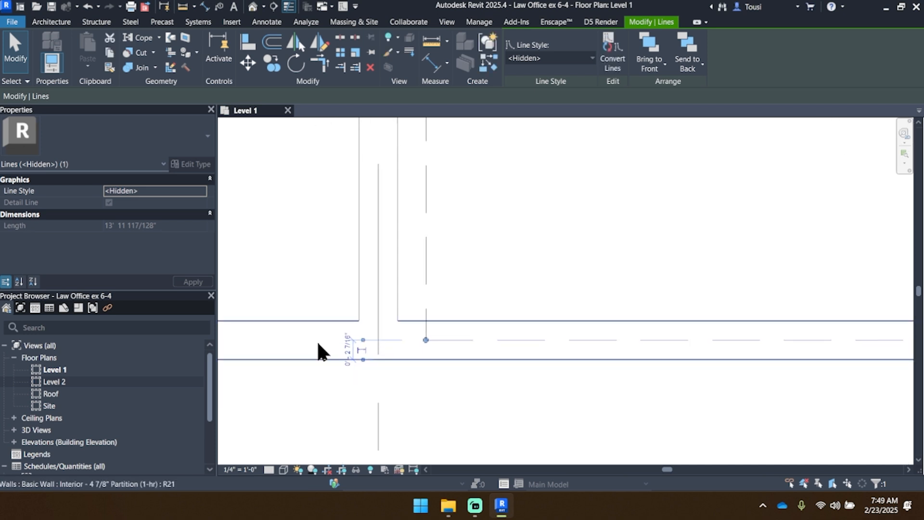
left_click(348, 346)
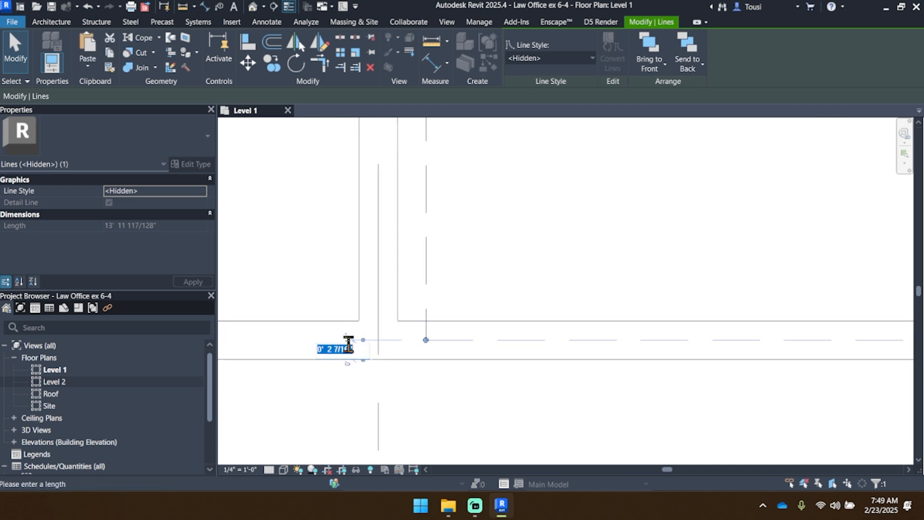
type("2\"")
key("Return")
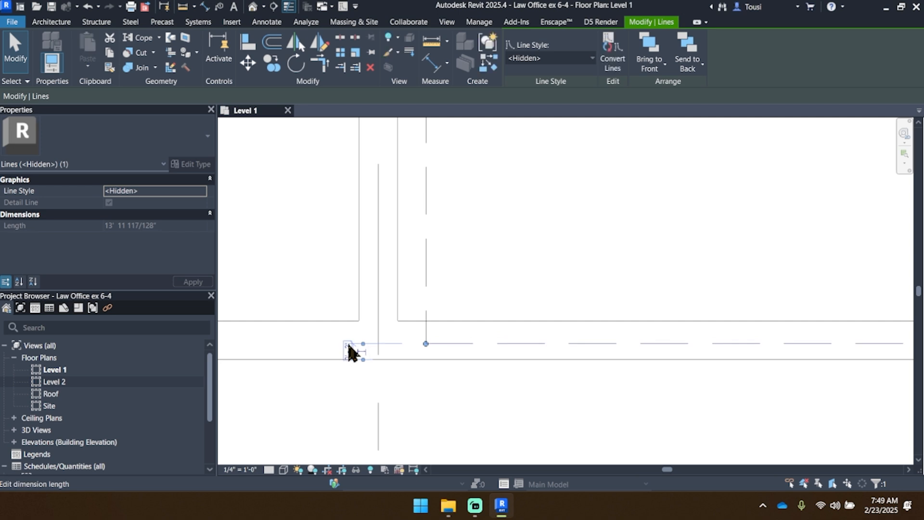
Step: Set the distance between the outline's upper and lower horizontal detail lines near the Small Conference Room to 5' 2"
scroll(470, 205, "down", 4)
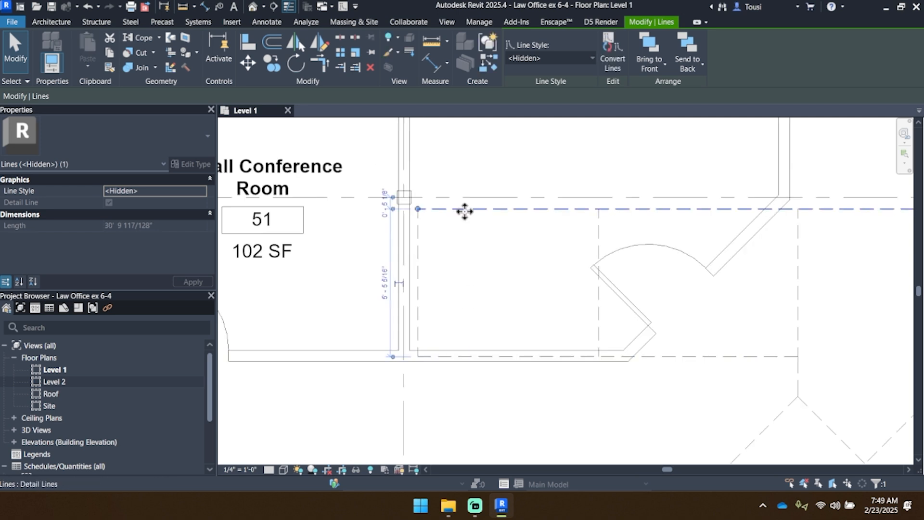
scroll(470, 197, "up", 3)
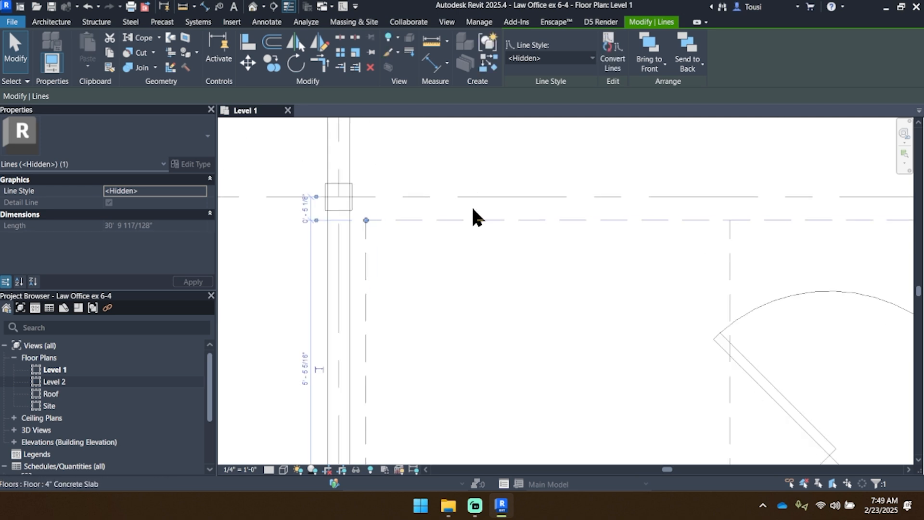
scroll(473, 212, "down", 2)
scroll(471, 226, "up", 1)
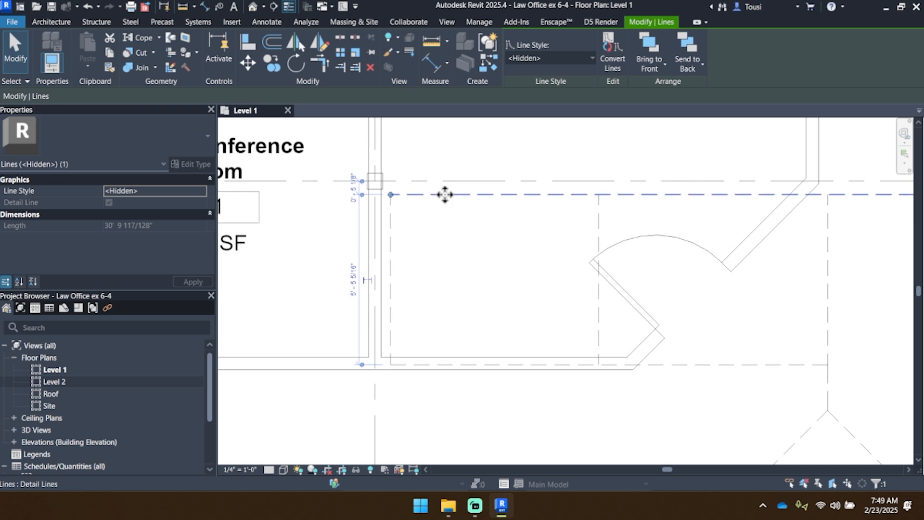
left_click(440, 365)
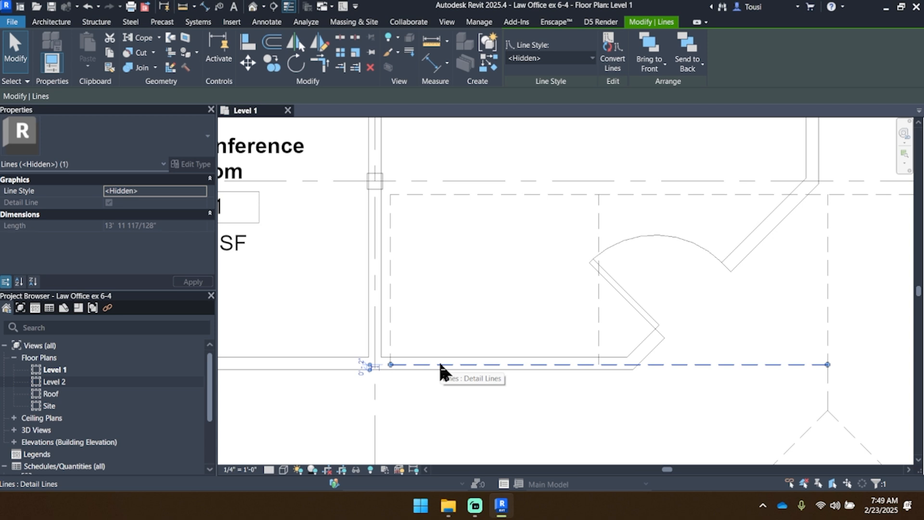
left_click(453, 194)
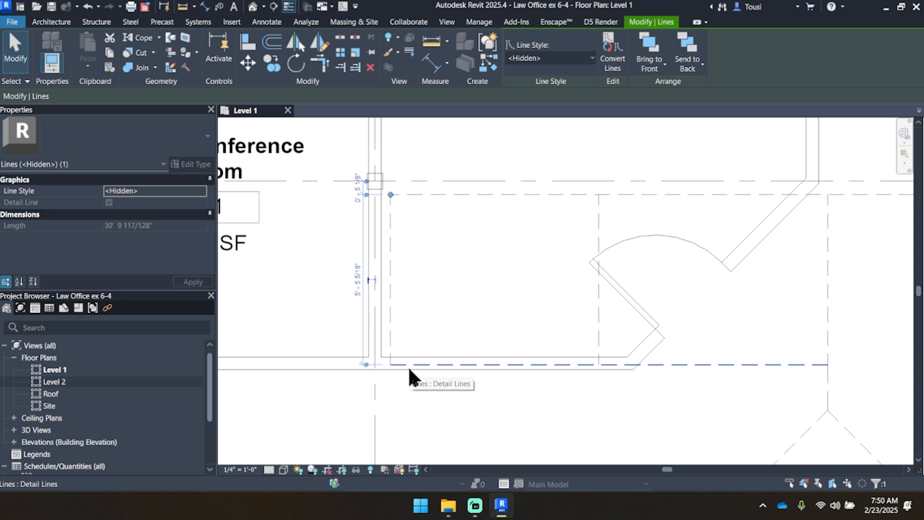
left_click(359, 278)
type("5")
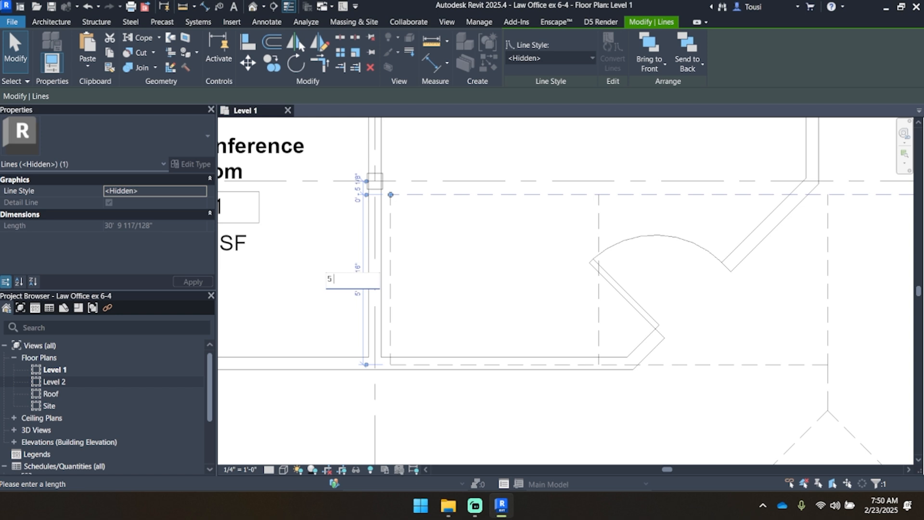
type("' - 2")
key("Return")
Step: Examine the temporary dimensions of the outline's lower line above Reception and its vertical lines near the Small Conference Room
scroll(359, 283, "down", 2)
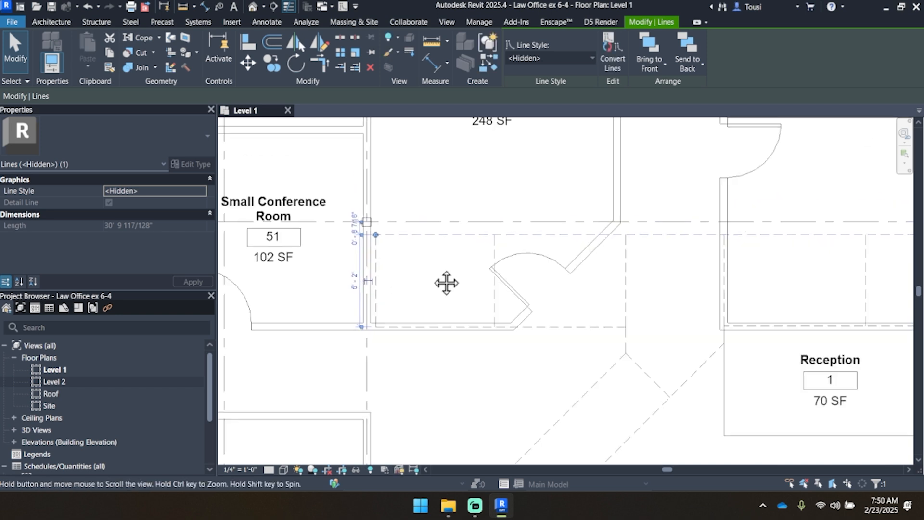
middle_click_drag(446, 282, 377, 285)
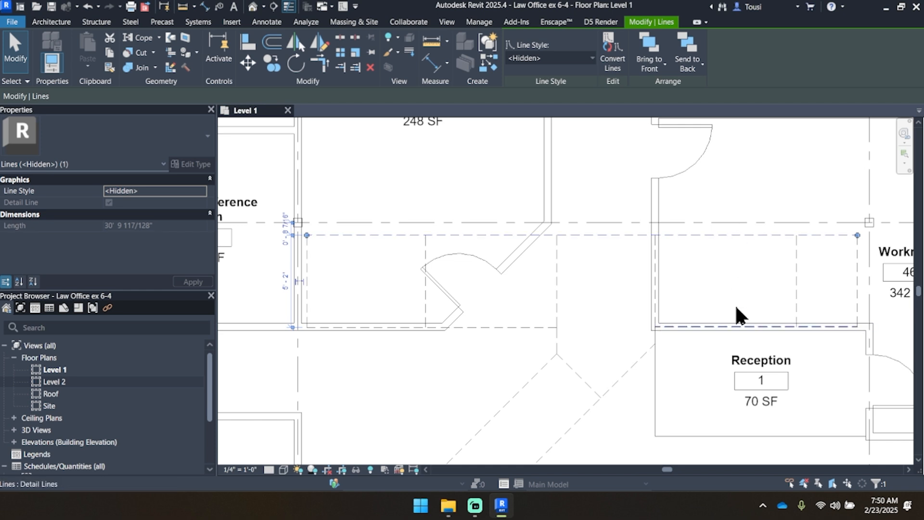
left_click(738, 327)
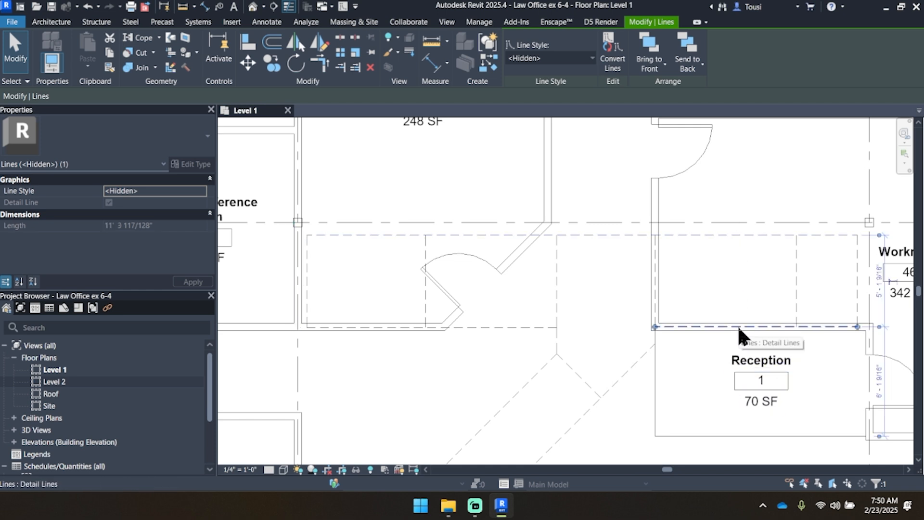
scroll(474, 212, "up", 2)
scroll(501, 284, "down", 1)
middle_click_drag(524, 309, 540, 289)
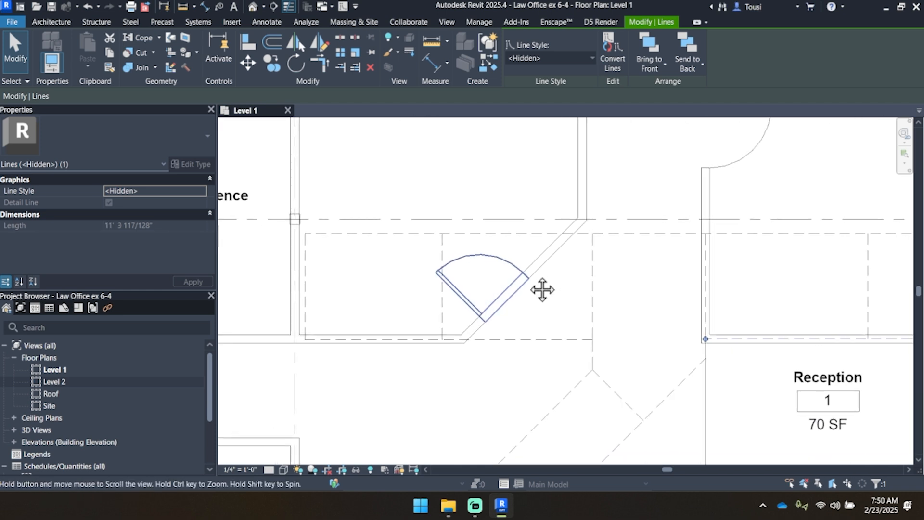
left_click(443, 256)
left_click(305, 248)
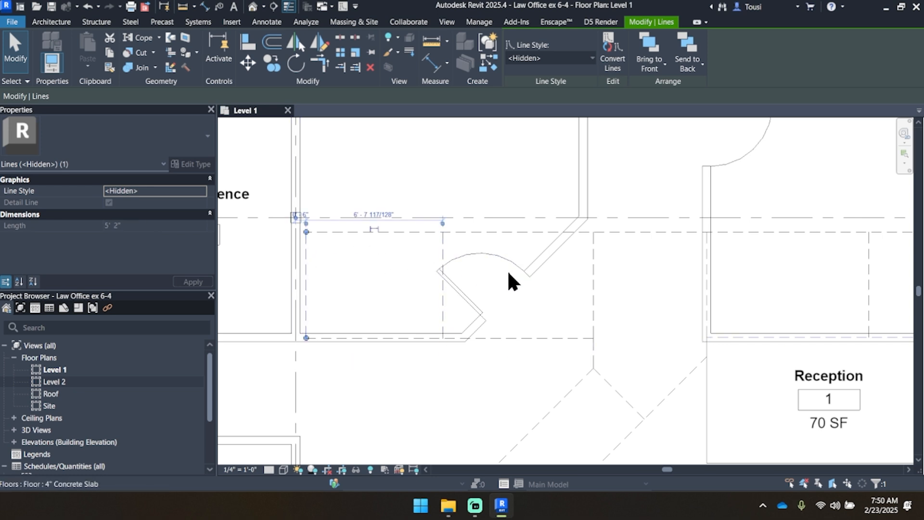
Step: Set the distance of the outline's vertical end line near the Workroom from the adjacent vertical grid line to 6"
middle_click_drag(635, 305, 519, 279)
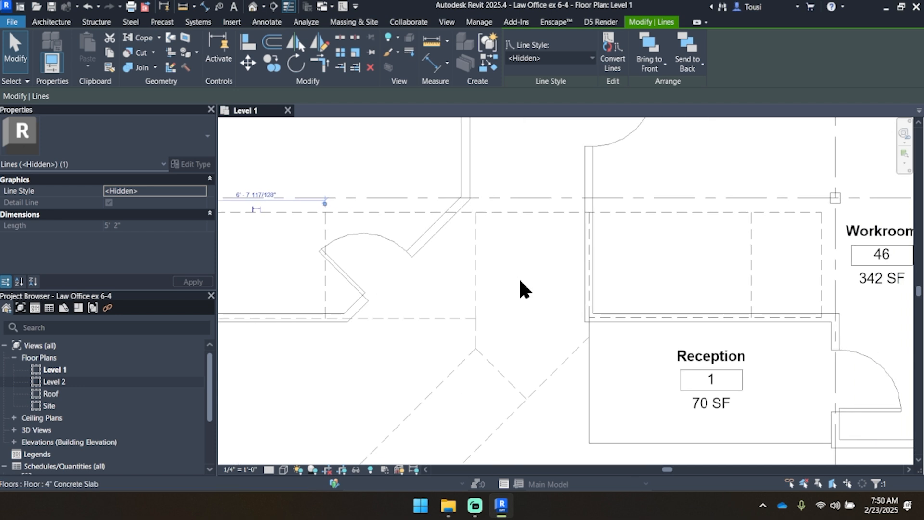
scroll(519, 278, "down", 1)
scroll(684, 254, "up", 2)
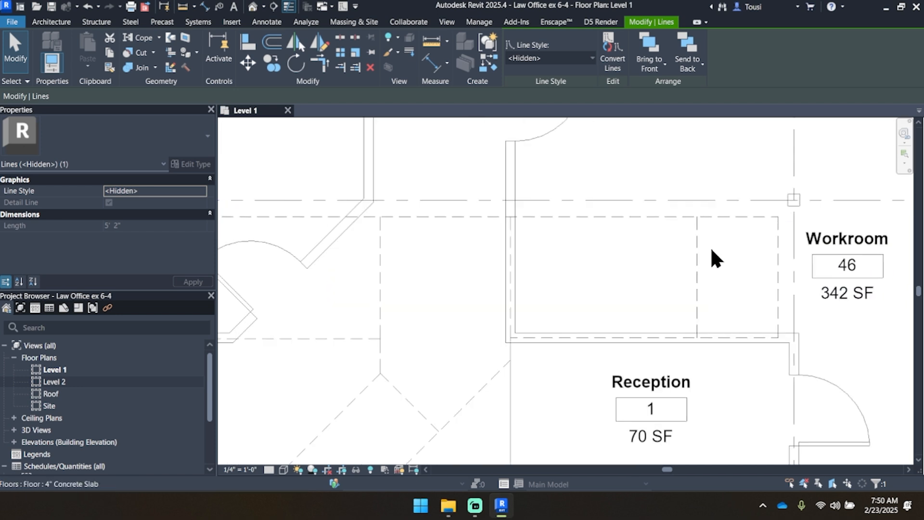
middle_click_drag(716, 258, 553, 264)
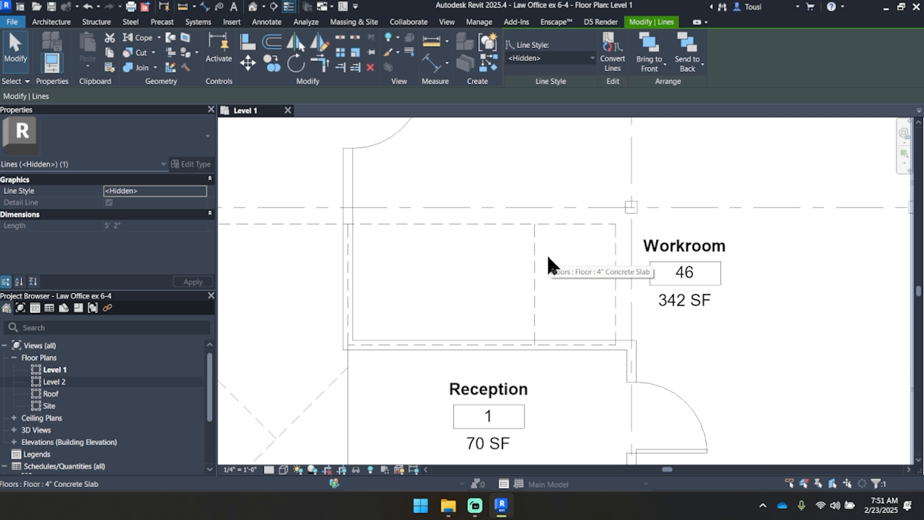
scroll(619, 244, "up", 2)
left_click(612, 238)
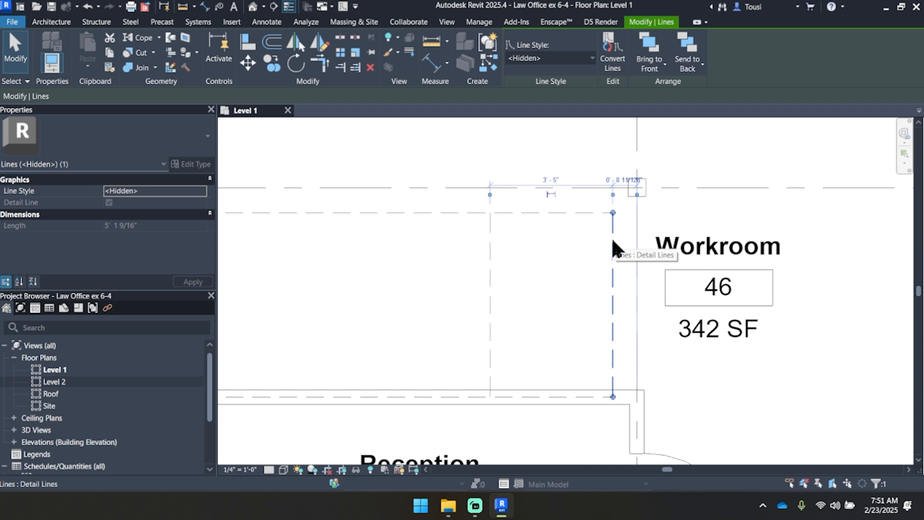
left_click(626, 176)
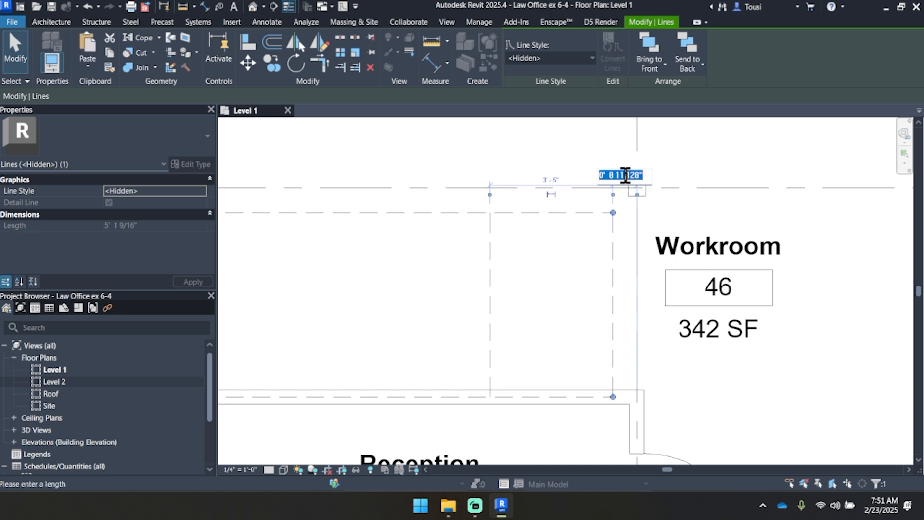
type("6\"")
key("Return")
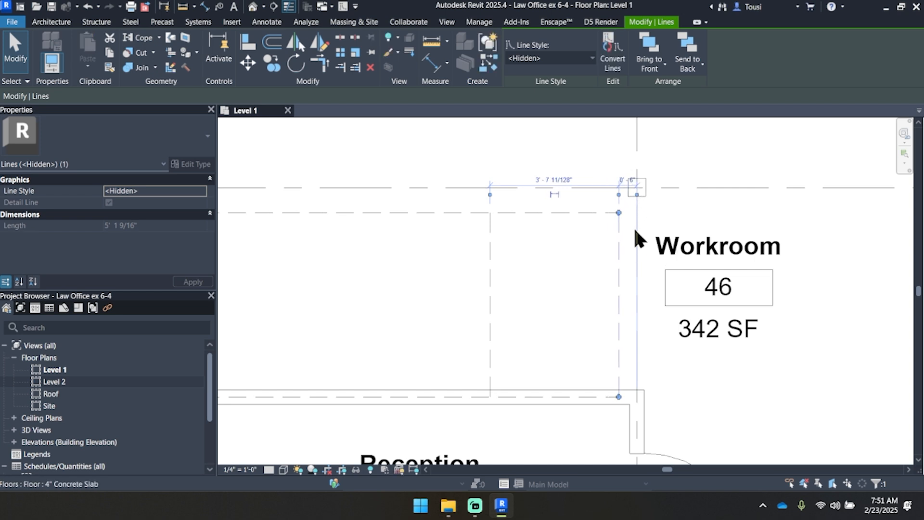
Step: Select the vertical detail line inside the partition above Reception and move its temporary dimension's witness line to the partition's inner face
scroll(625, 235, "down", 2)
middle_click_drag(487, 264, 631, 274)
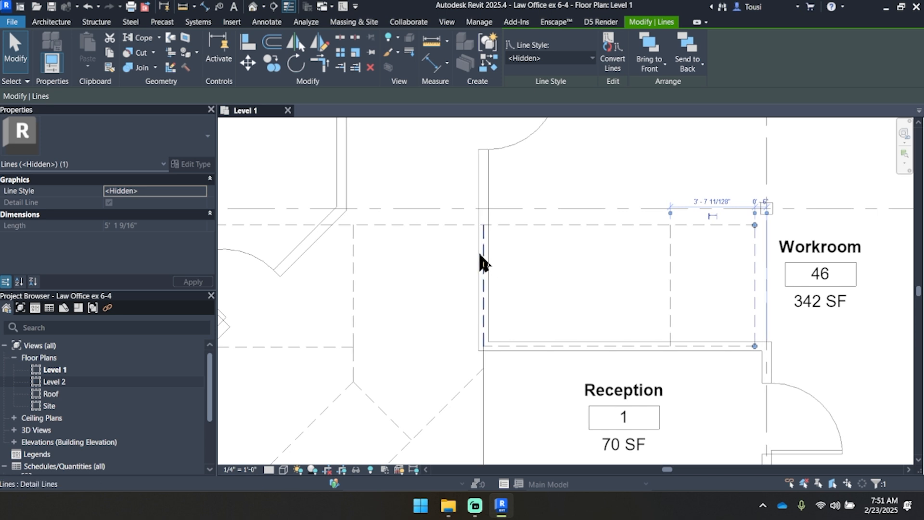
scroll(478, 250, "up", 3)
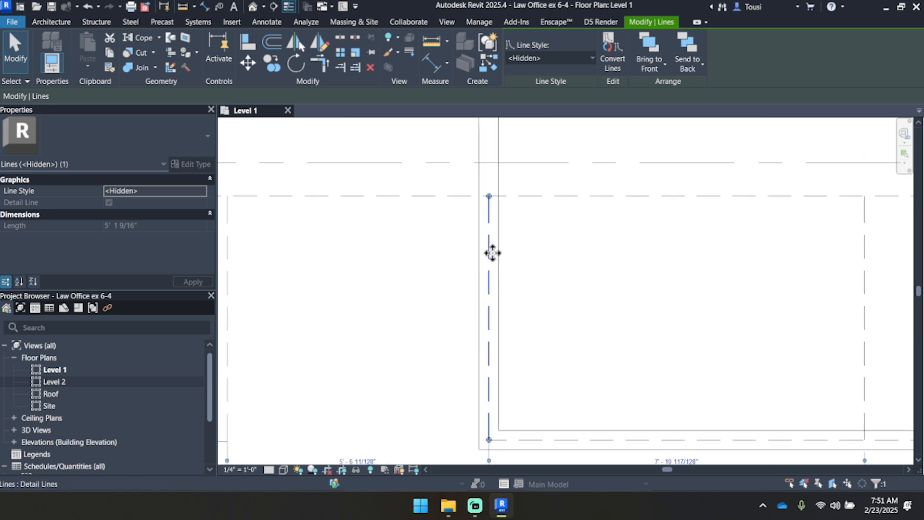
scroll(497, 249, "down", 3)
middle_click_drag(498, 249, 494, 215)
scroll(496, 259, "up", 4)
scroll(497, 266, "down", 2)
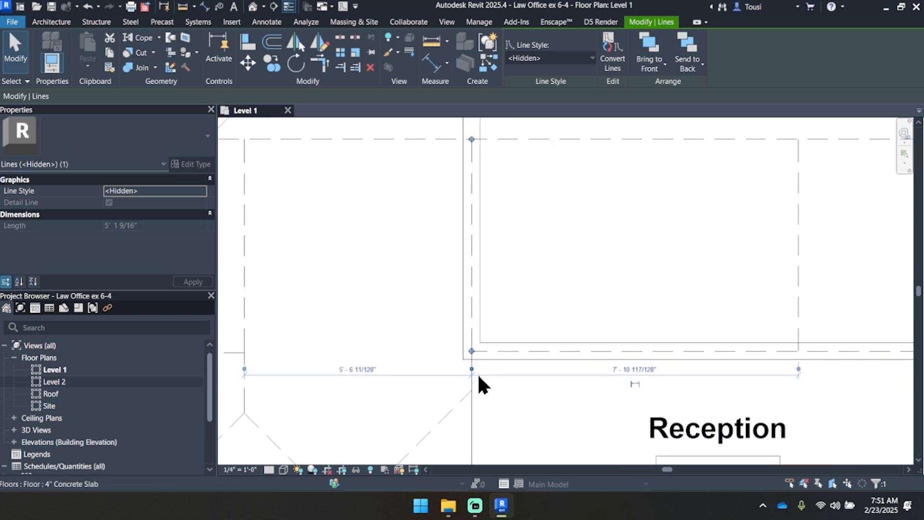
left_click_drag(797, 369, 785, 368)
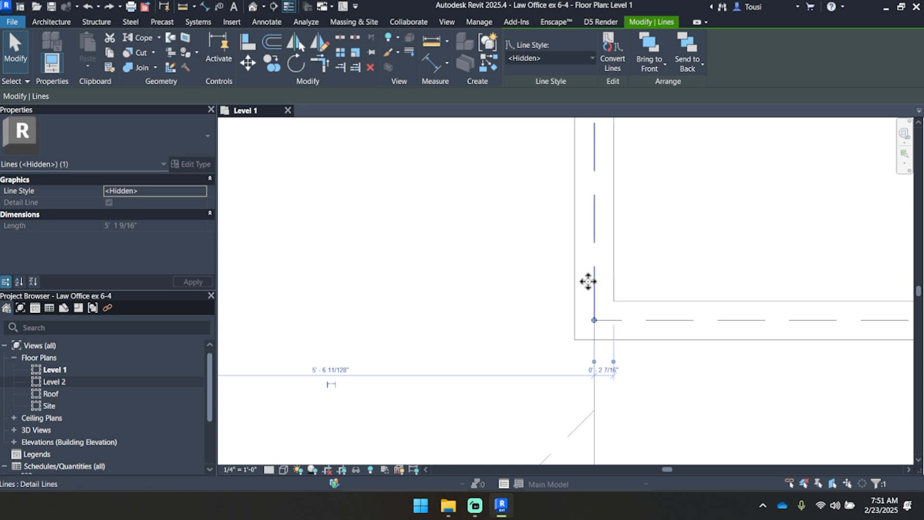
Step: Set the vertical detail line's distance from the partition's inner face to 2" and deselect the line
left_click(606, 374)
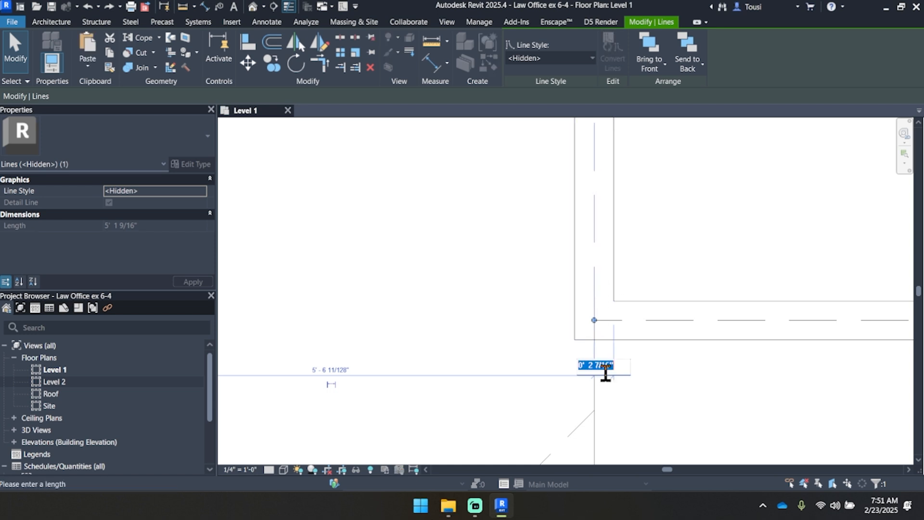
type("2\"")
key("Return")
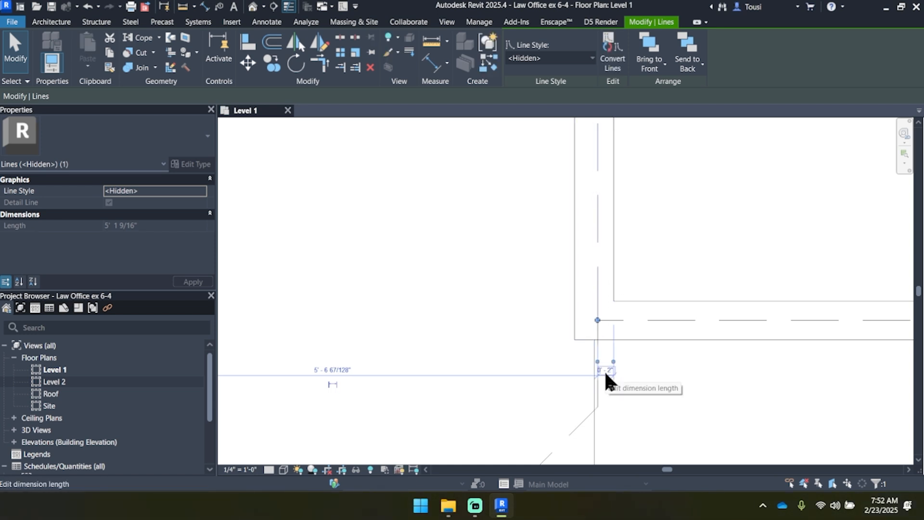
scroll(604, 371, "down", 3)
middle_click_drag(634, 251, 572, 260)
scroll(574, 270, "down", 2)
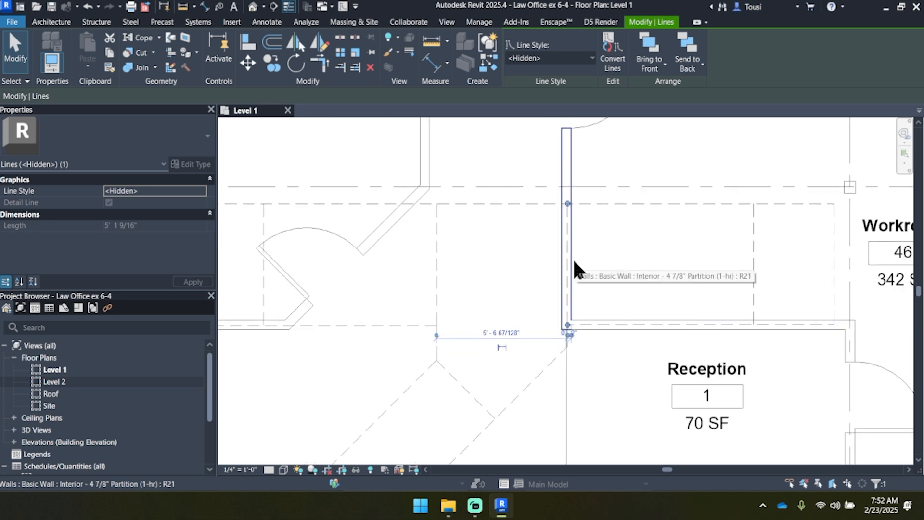
scroll(574, 262, "down", 2)
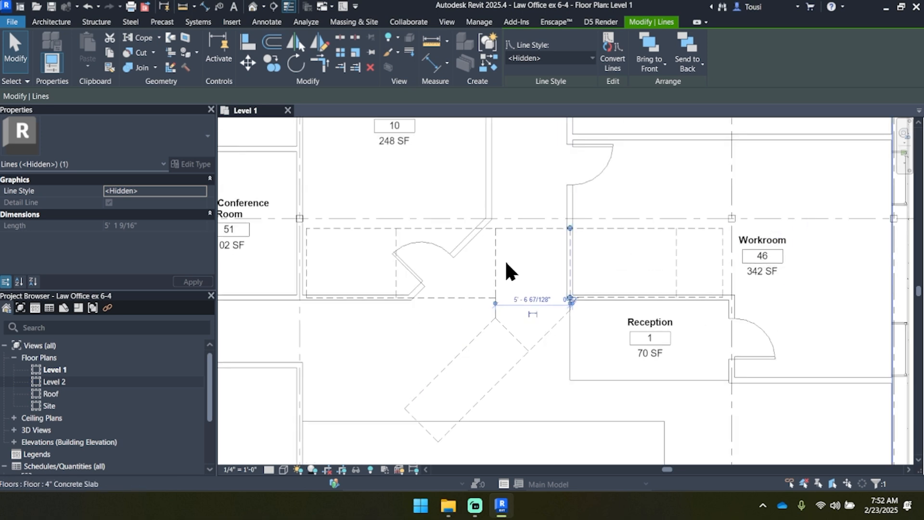
key("Escape")
Step: Set the spacing between the vertical detail line beside the angled wall corner and the one in the Reception partition to 5' 7 7/8"
scroll(586, 241, "up", 5)
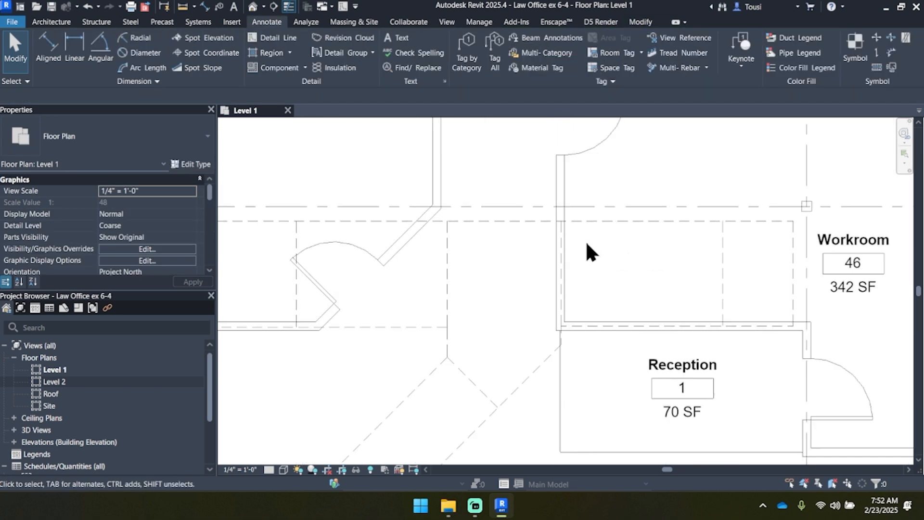
scroll(462, 256, "down", 3)
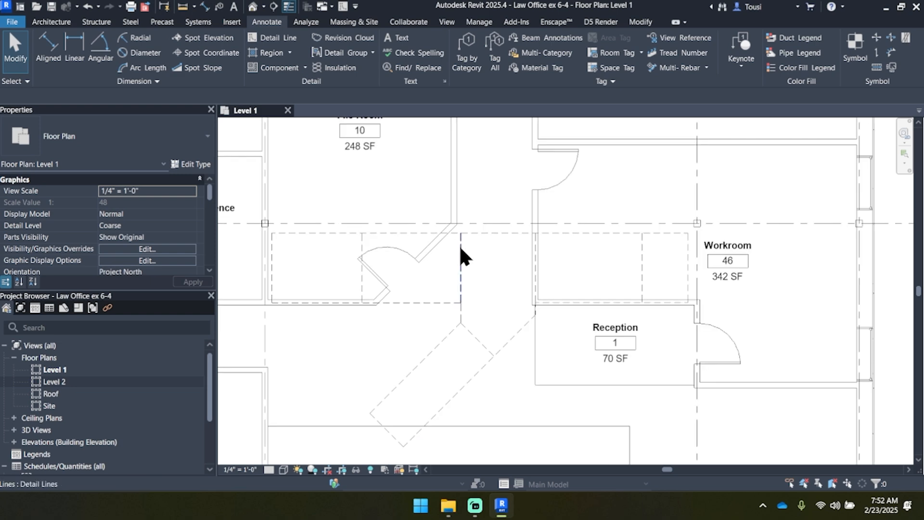
scroll(556, 274, "up", 4)
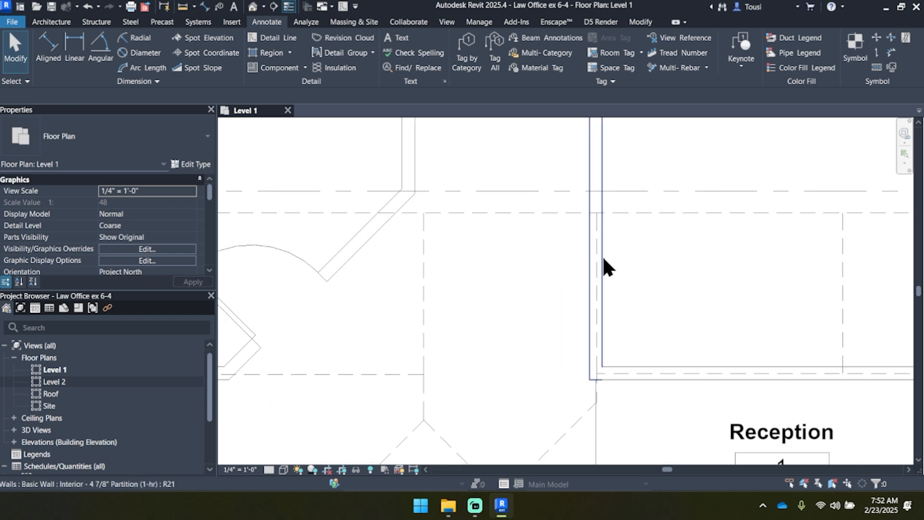
left_click(423, 260)
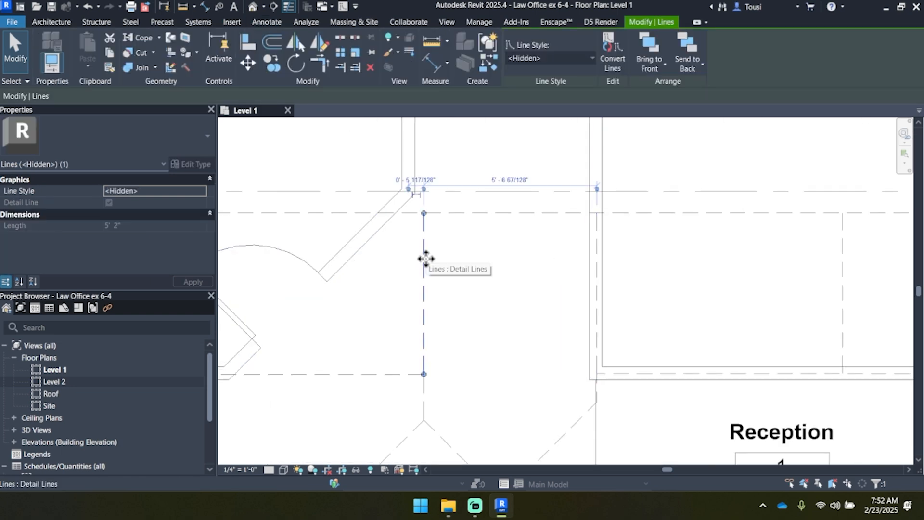
middle_click_drag(519, 244, 511, 260)
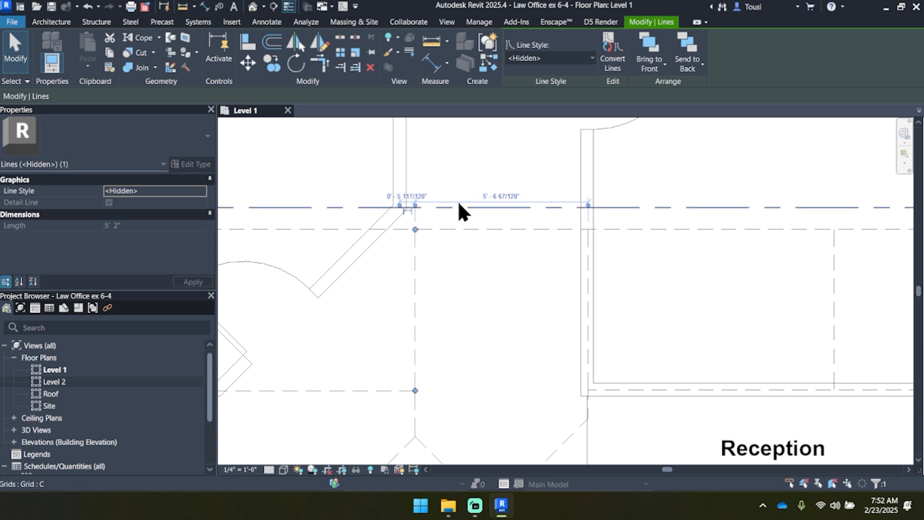
left_click(508, 195)
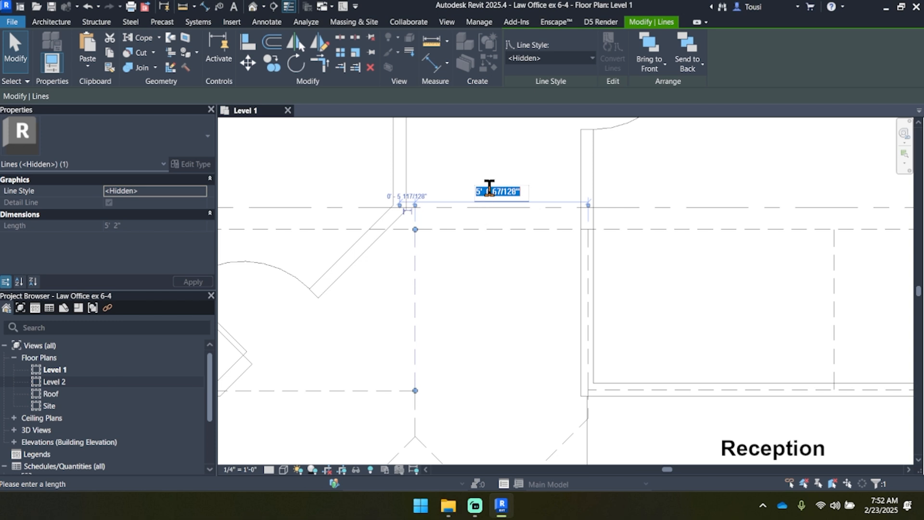
type("5 7 7/8")
key("Return")
Step: Set the vertical detail line crossing the angled wall's door swing to 7' 4" from the next vertical detail line toward Reception
middle_click_drag(446, 289, 647, 259)
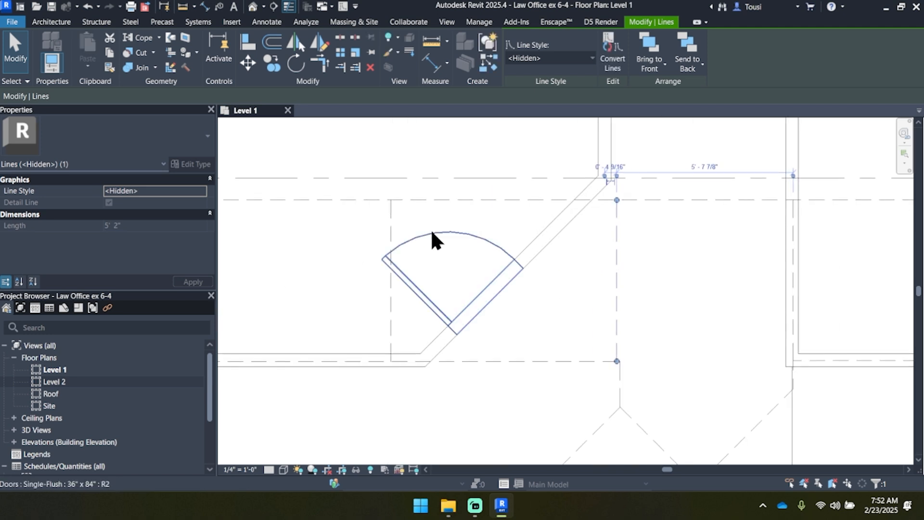
left_click(392, 212)
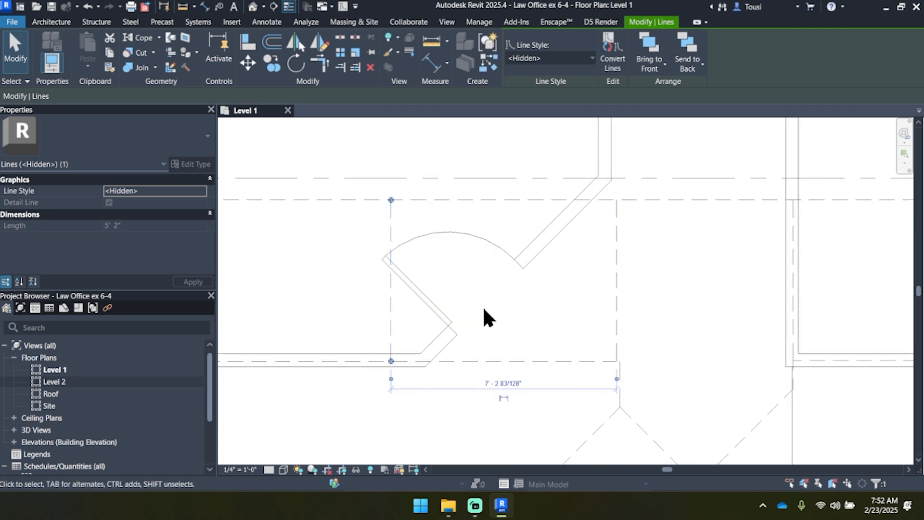
left_click(513, 383)
type("7 4")
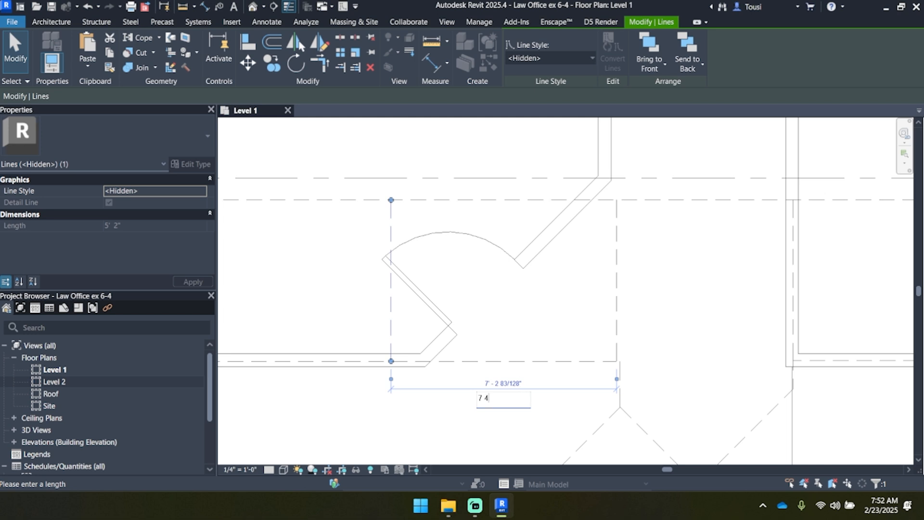
key("Return")
scroll(512, 379, "down", 2)
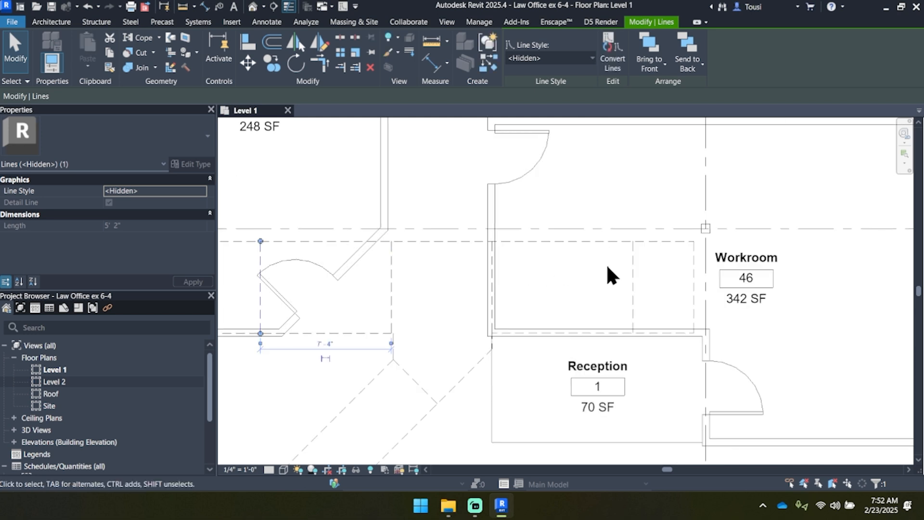
Step: Set the vertical detail line above Reception to 7' 6" from the vertical detail line inside the partition
left_click(633, 287)
scroll(573, 244, "up", 2)
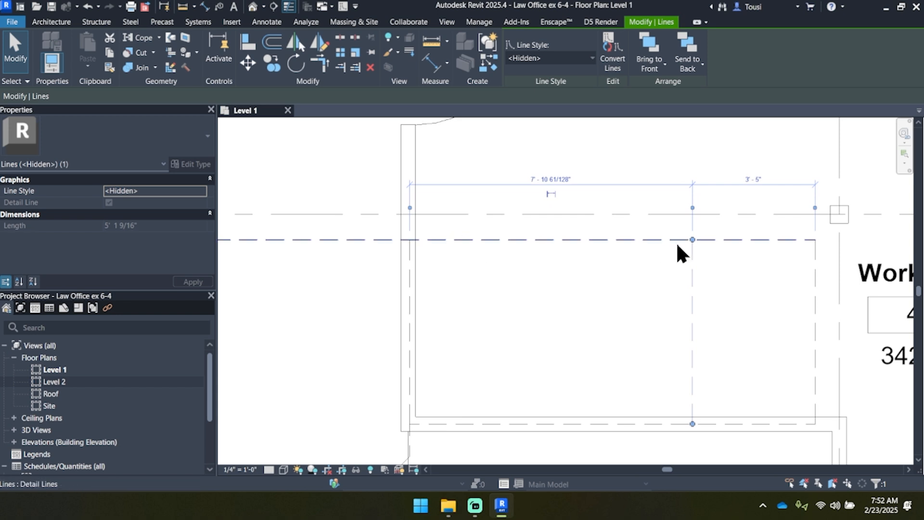
left_click(546, 177)
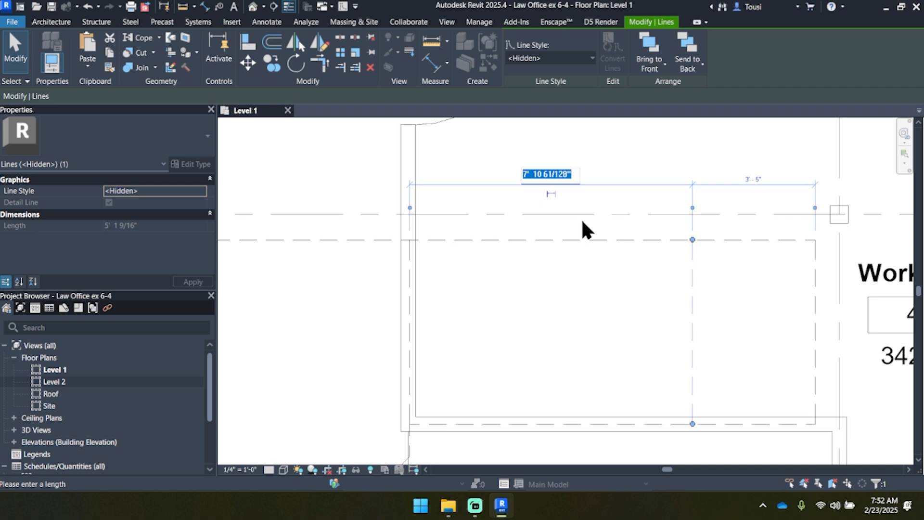
type("7")
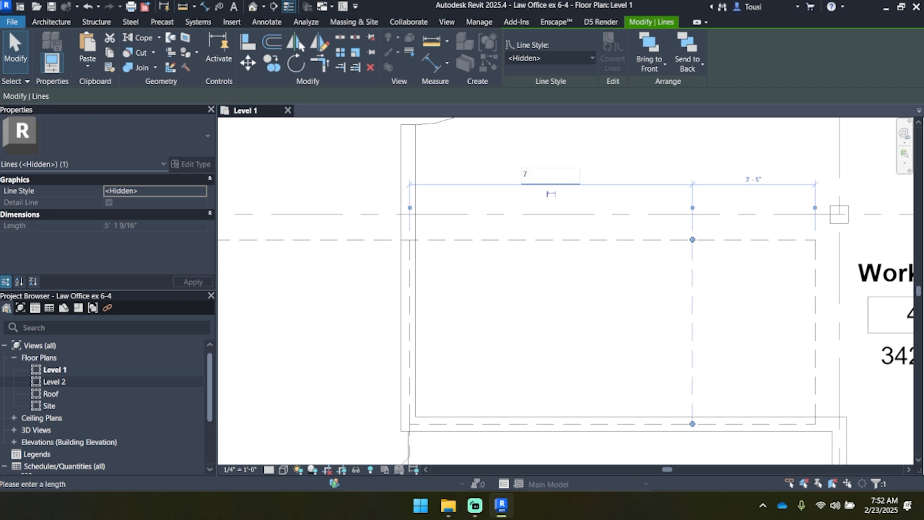
type(" 6")
key("Return")
Step: Check the horizontal detail line's offset from the Reception-side face of its partition by moving the temporary dimension's witness line there
middle_click_drag(583, 423, 504, 296)
left_click(504, 295)
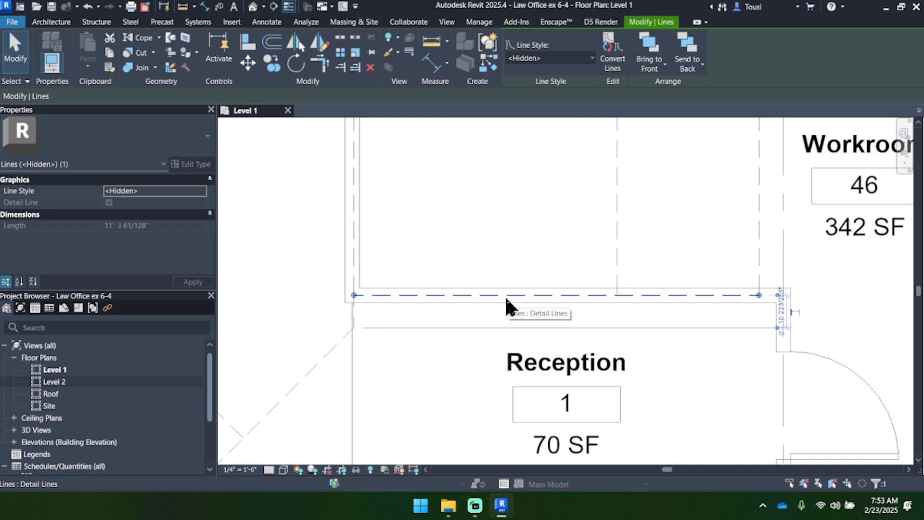
scroll(770, 311, "up", 3)
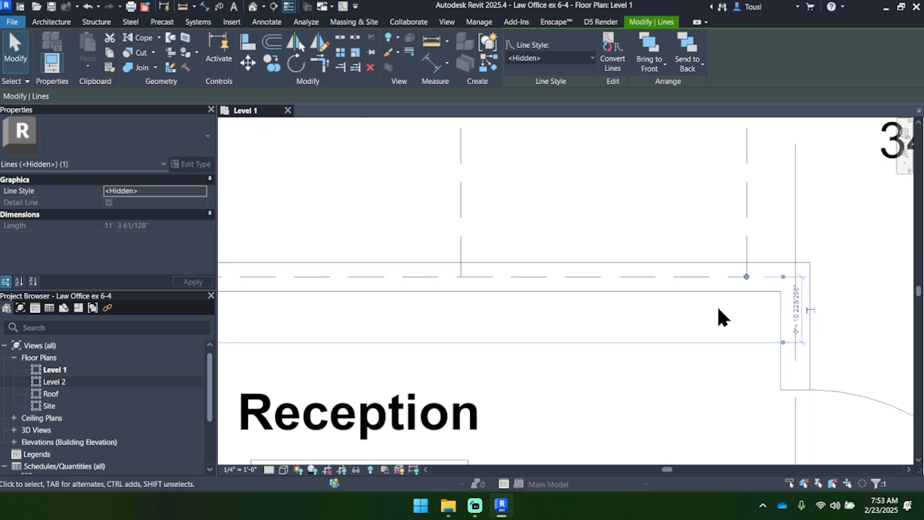
scroll(770, 311, "down", 3)
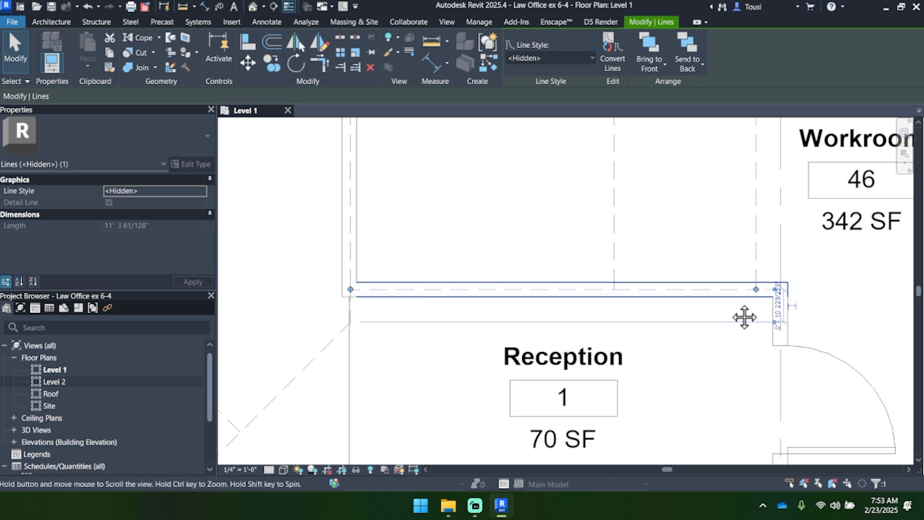
left_click(779, 328)
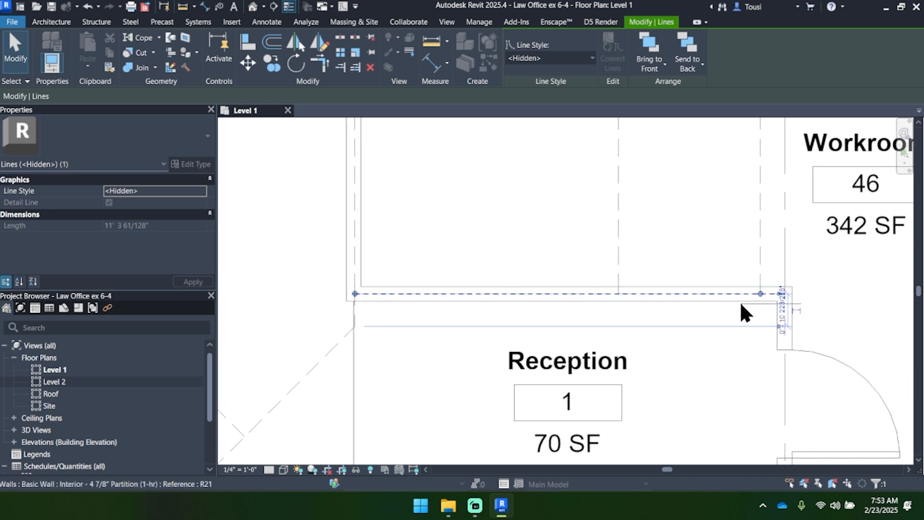
left_click_drag(739, 303, 740, 302)
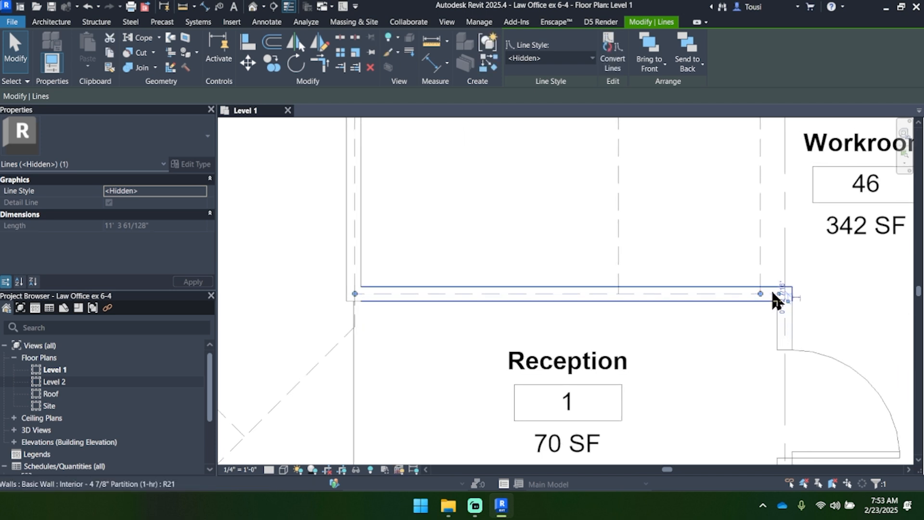
scroll(799, 316, "up", 3)
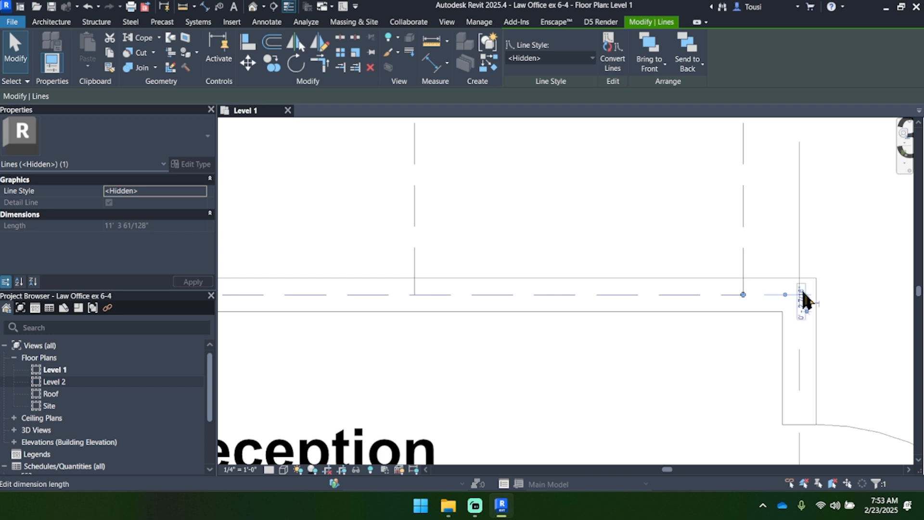
scroll(800, 295, "down", 3)
scroll(800, 294, "down", 2)
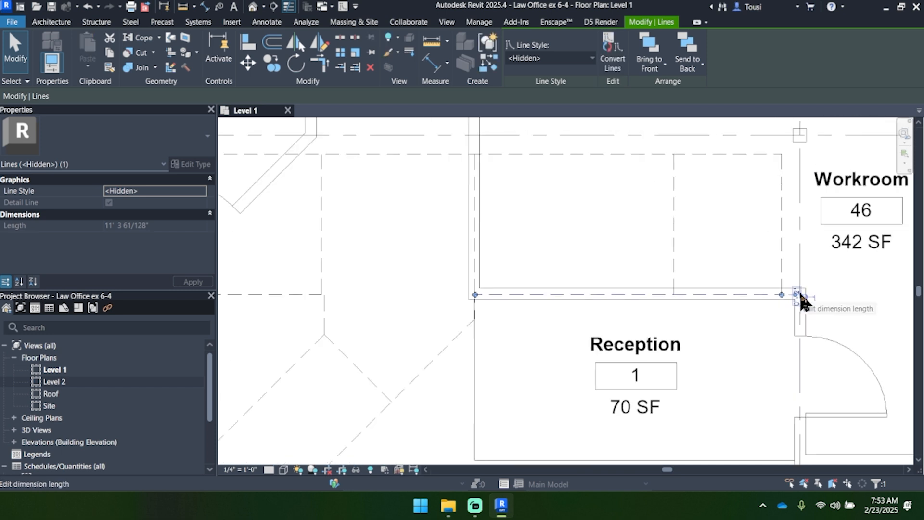
Step: Delete the six detail lines forming the angled rectangle between Reception and the lobby and its two short vertical connectors
middle_click_drag(627, 318, 687, 308)
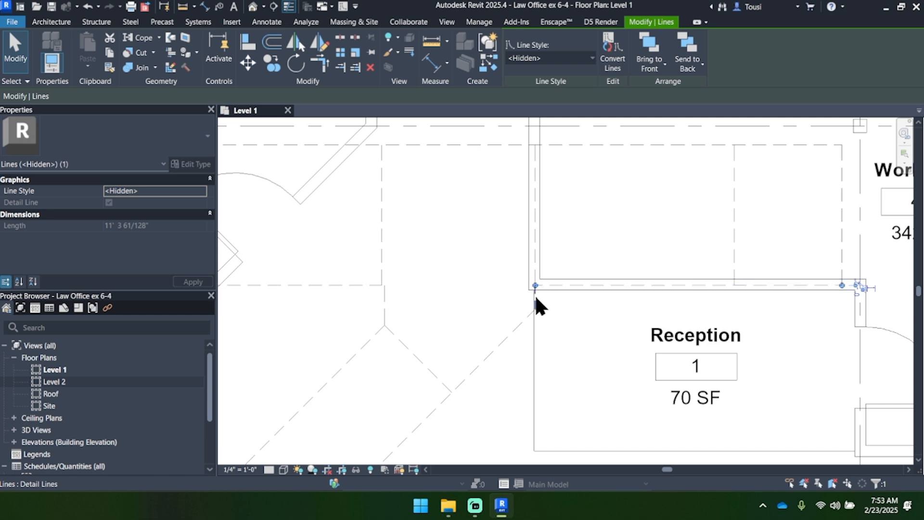
middle_click_drag(536, 306, 594, 320)
scroll(467, 285, "down", 3)
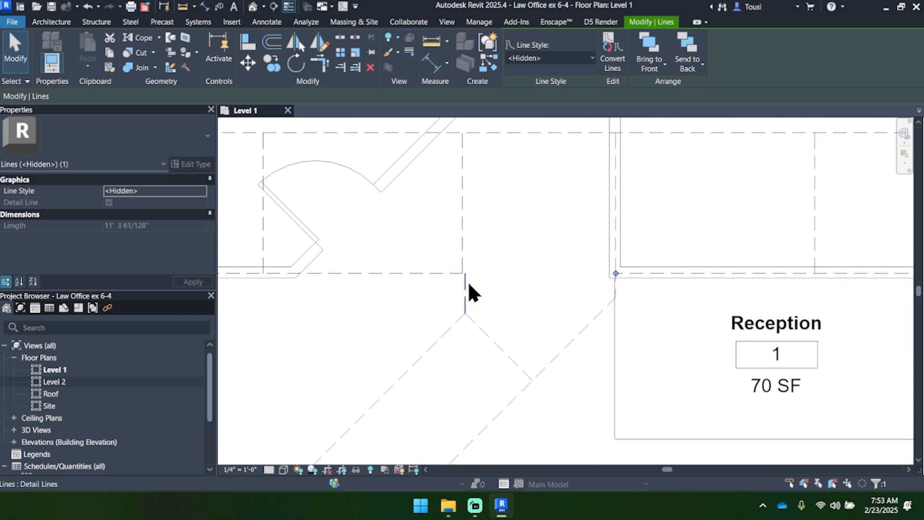
scroll(470, 285, "up", 4)
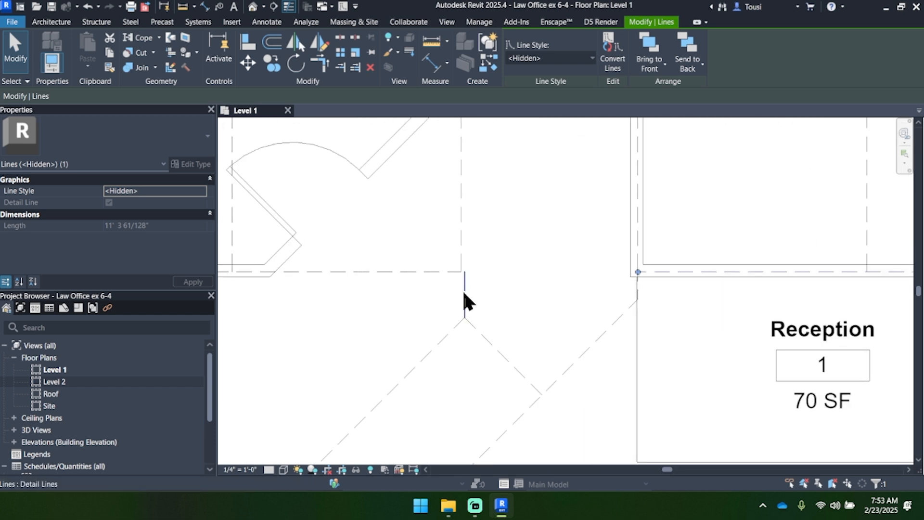
left_click(464, 294)
scroll(524, 295, "down", 2)
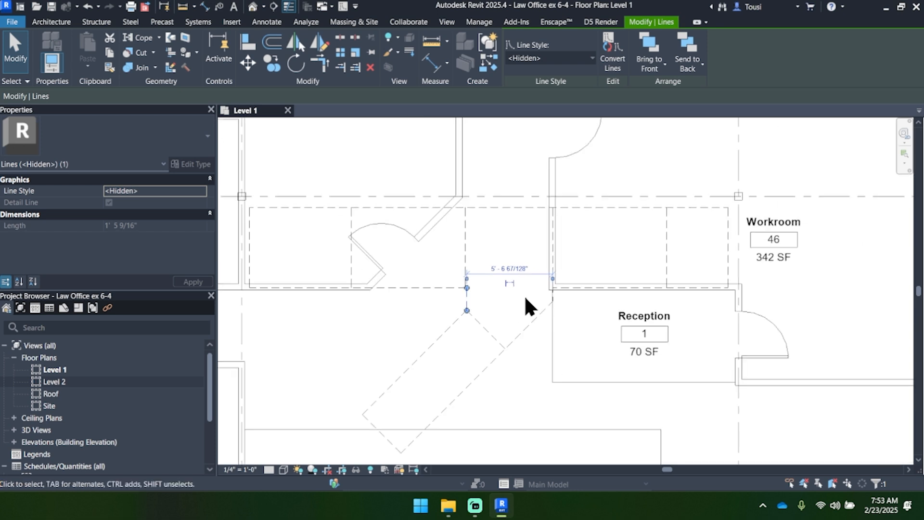
scroll(541, 291, "up", 1)
scroll(400, 306, "down", 1)
scroll(414, 311, "up", 2)
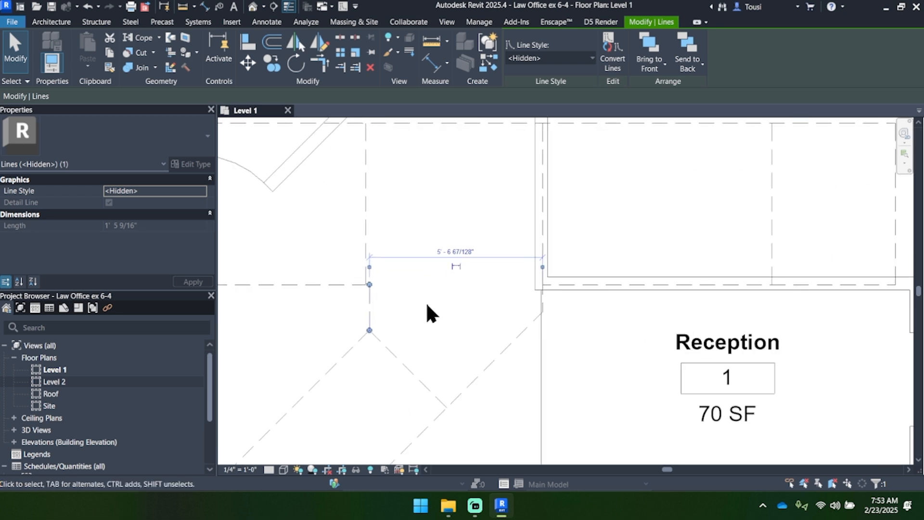
scroll(482, 305, "down", 1)
left_click(595, 291, "ctrl")
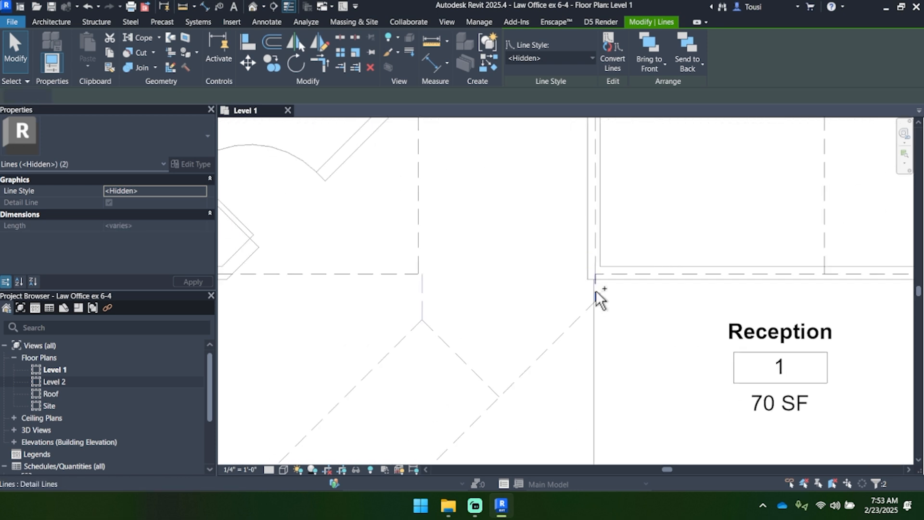
left_click(472, 367, "ctrl")
scroll(539, 308, "down", 3)
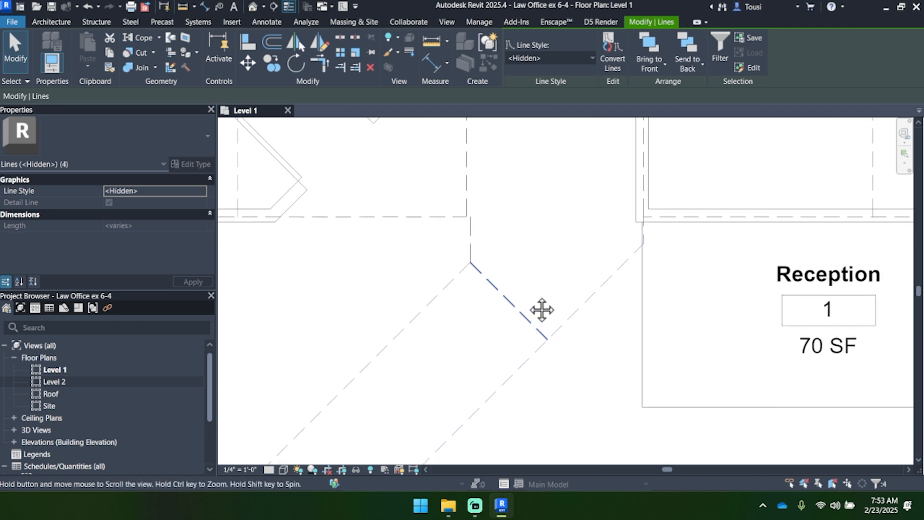
left_click(469, 299, "ctrl")
left_click(402, 406, "ctrl")
left_click(402, 405, "ctrl")
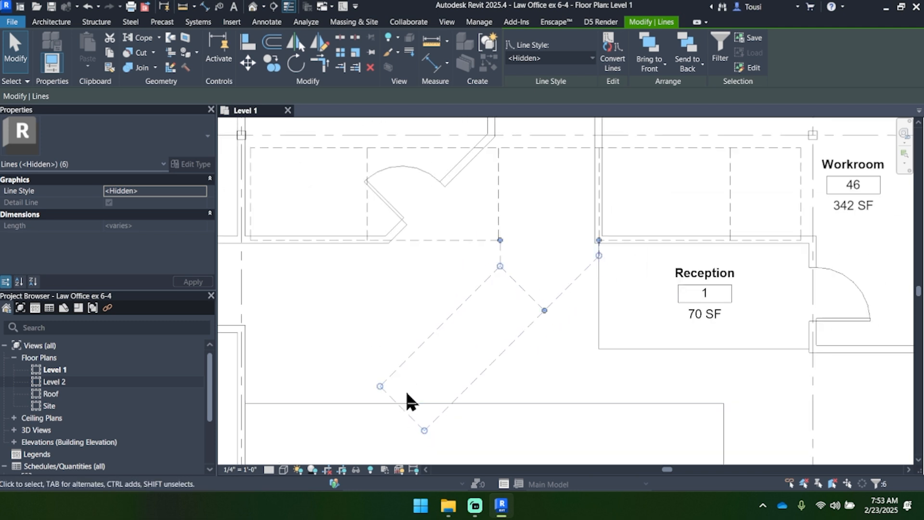
key("Escape")
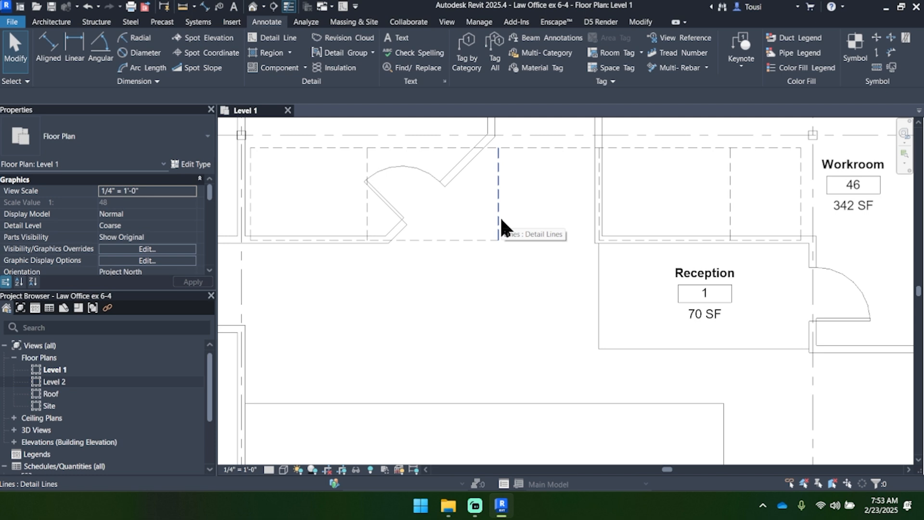
Step: Draw a 1' 6" <Hidden> detail line straight down from the outline's corner between the angled wall and Reception
scroll(507, 195, "up", 3)
middle_click_drag(512, 204, 533, 223)
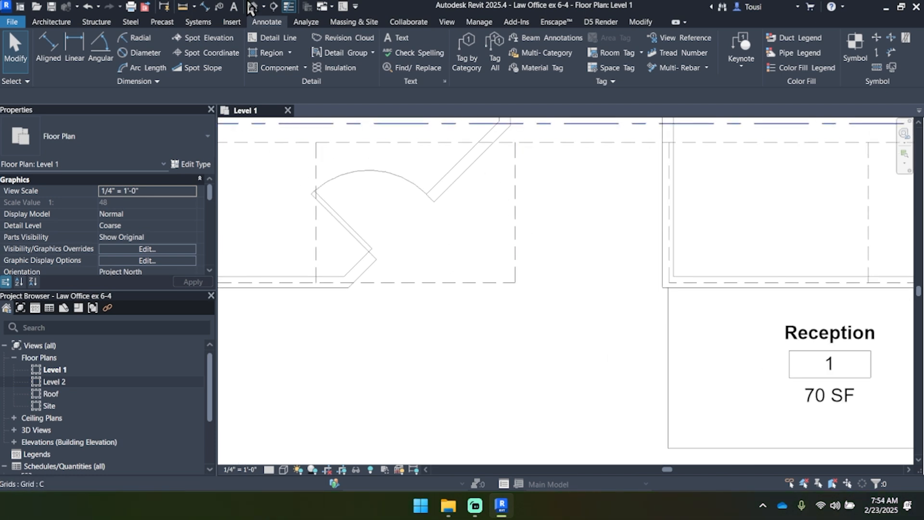
left_click(343, 6)
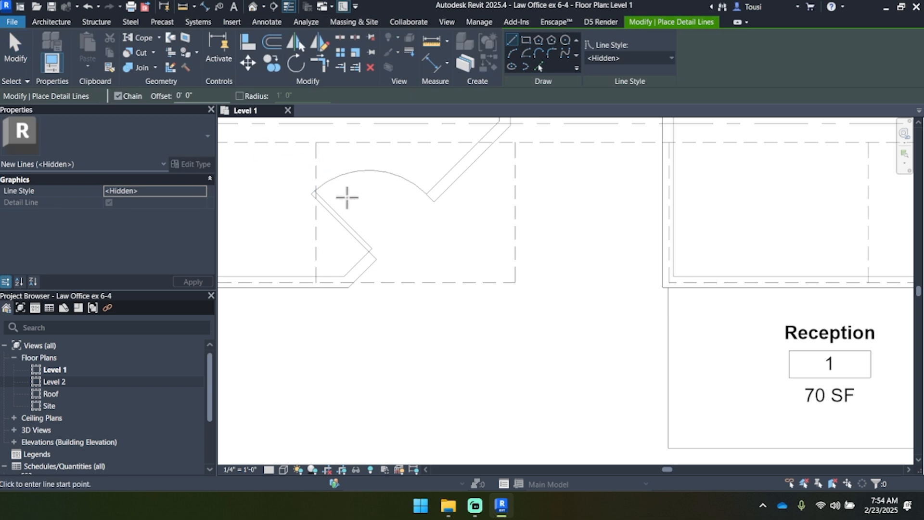
middle_click_drag(481, 272, 510, 264)
scroll(437, 204, "down", 3)
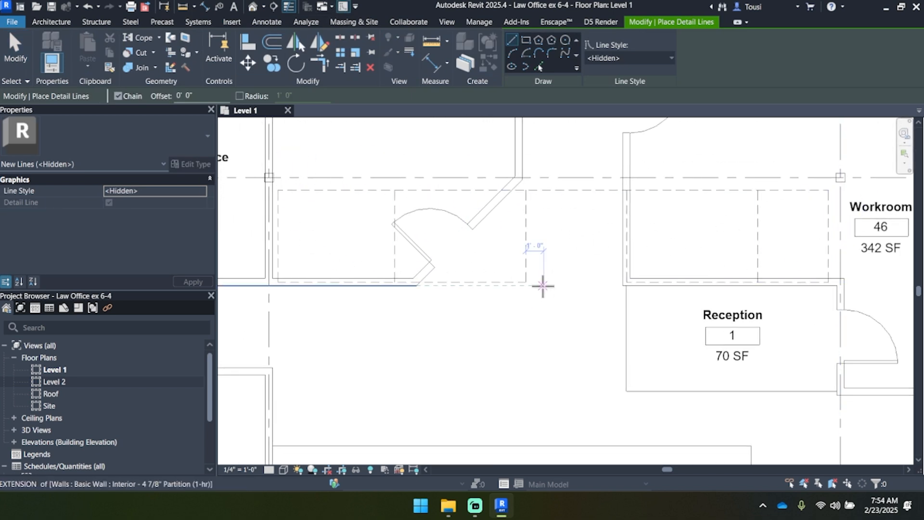
scroll(534, 287, "up", 3)
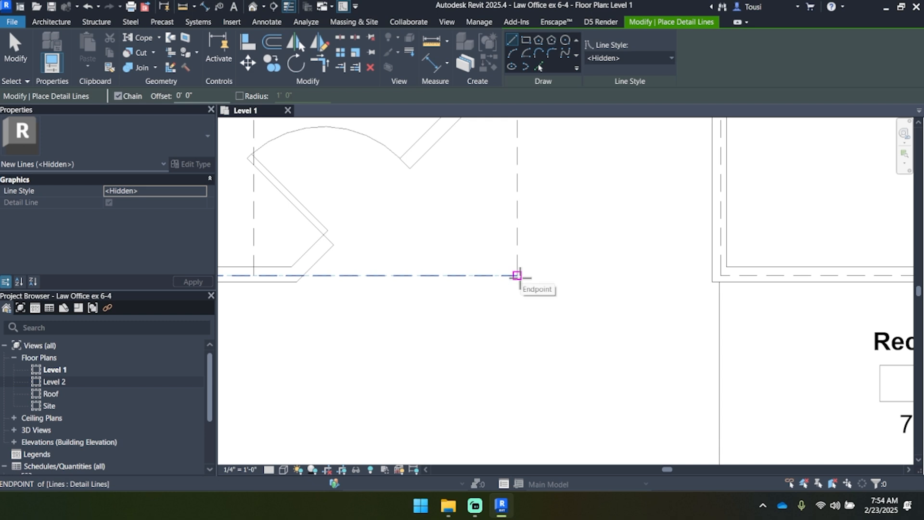
scroll(518, 275, "down", 2)
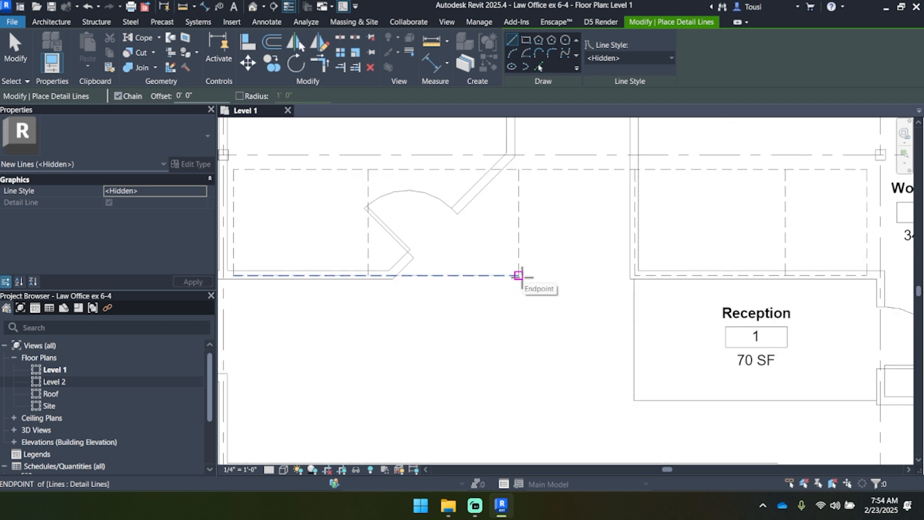
left_click(518, 276)
type("1")
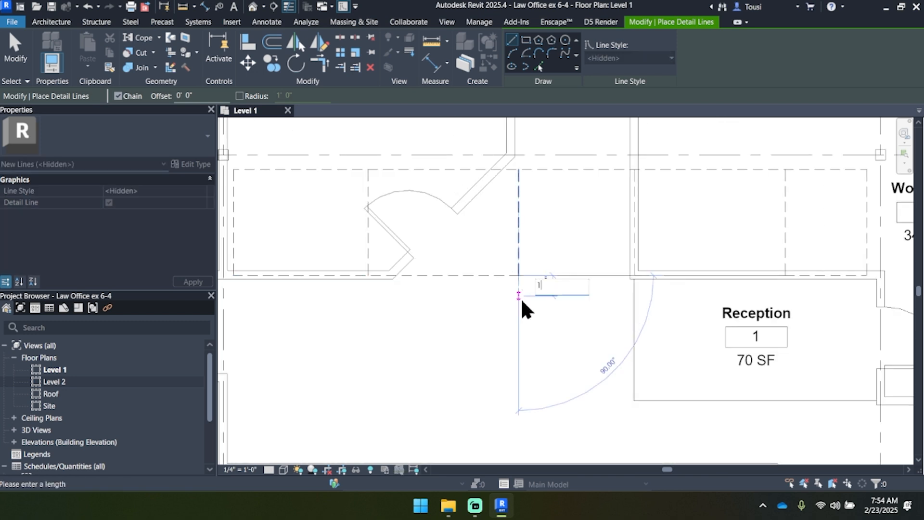
type(" 6")
key("Return")
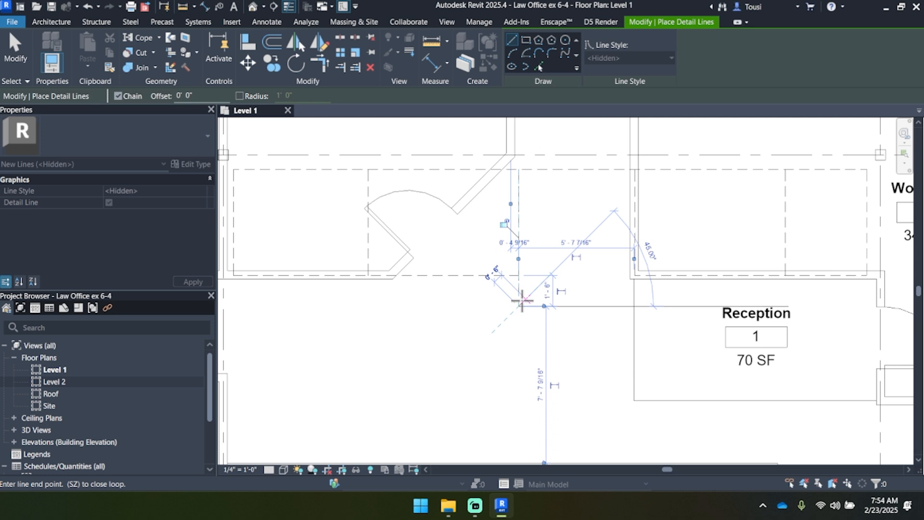
Step: Continue the chain into an angled rectangle with 11' 11" long sides at 45° toward Waiting / Lobby, closing at the 1' 6" line's lower end
middle_click_drag(452, 356, 473, 309)
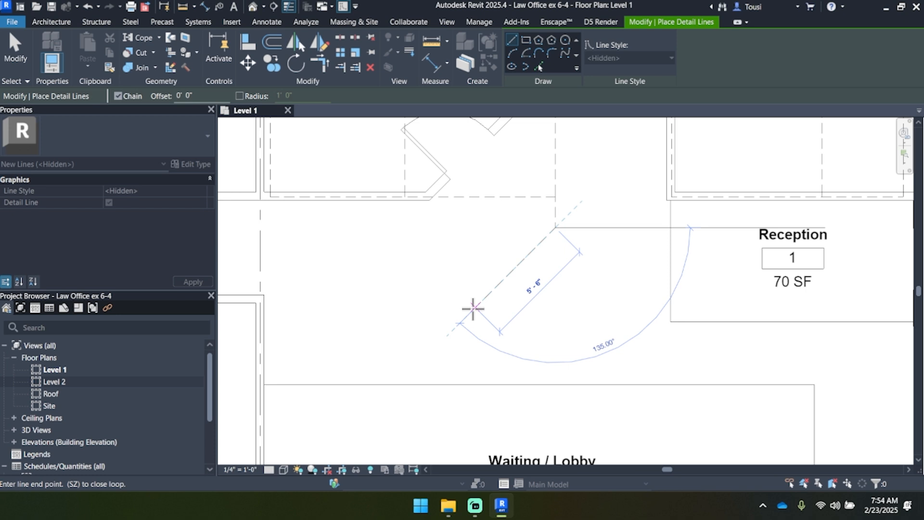
type("1")
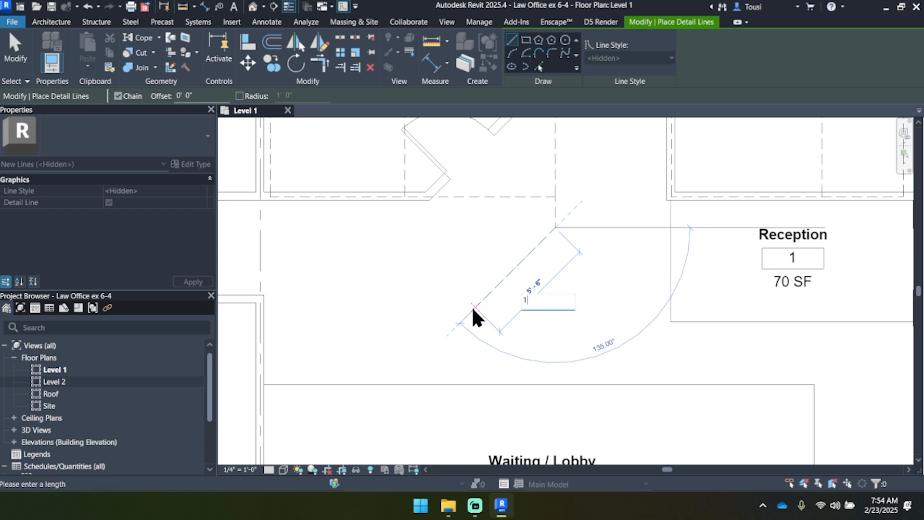
type("1 11")
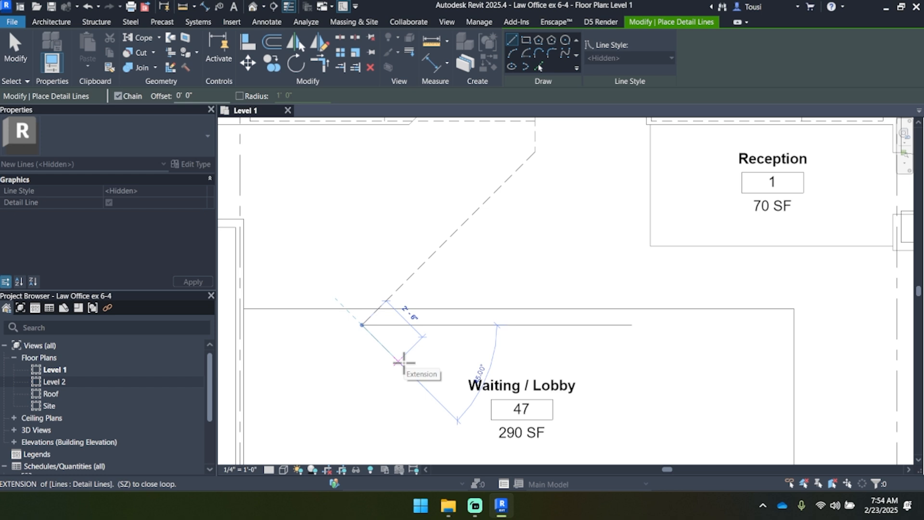
left_click(421, 383)
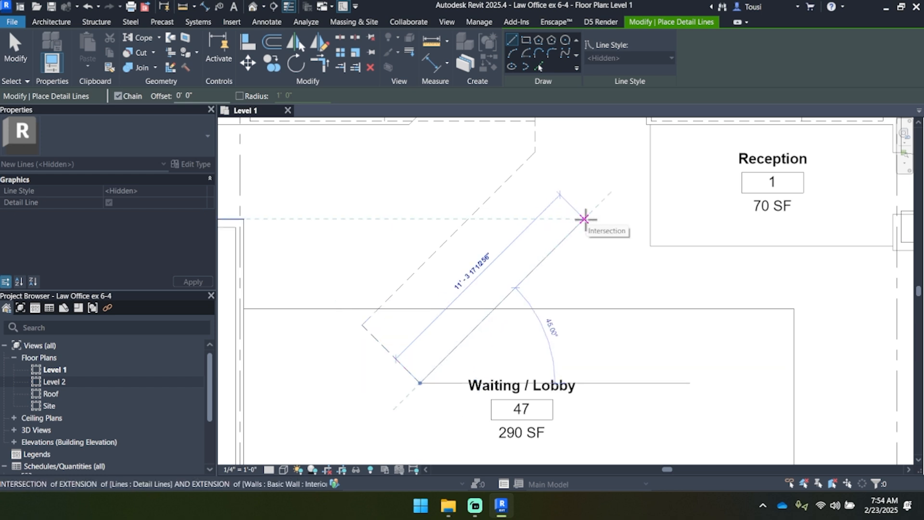
type("1")
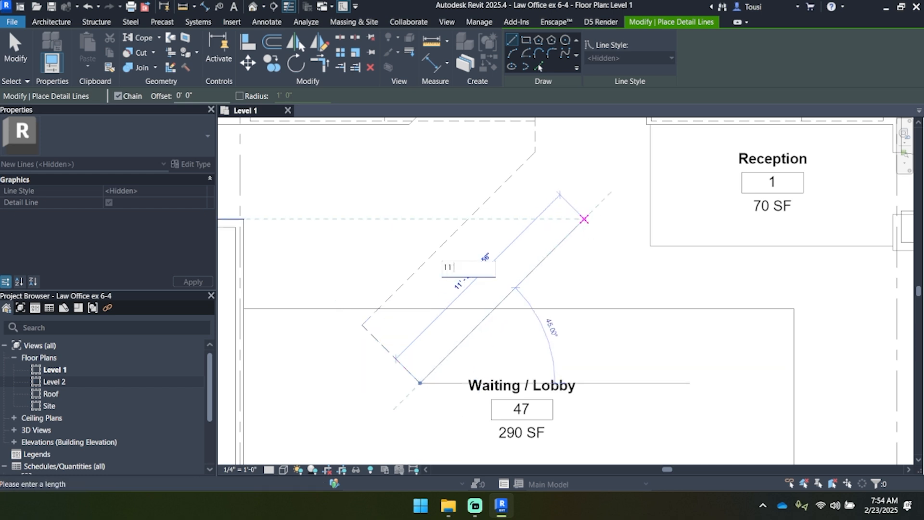
type("1")
key("Return")
left_click(535, 152)
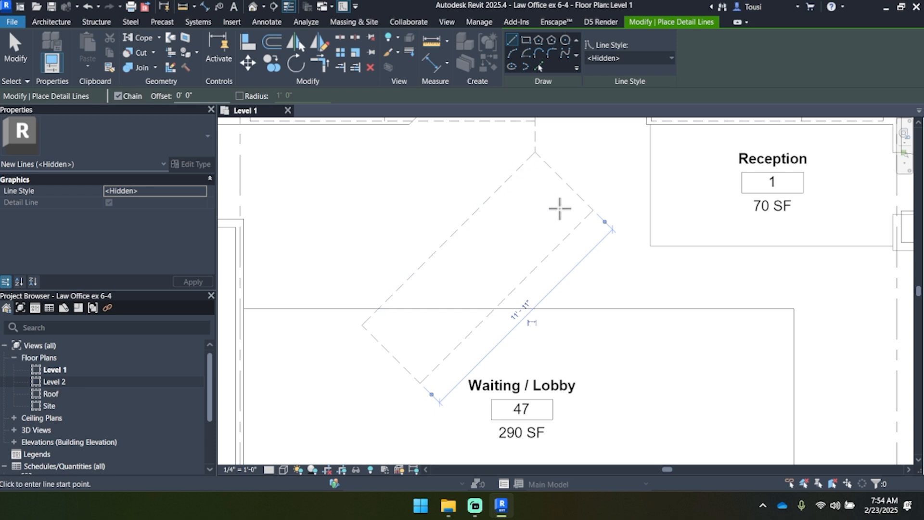
Step: Draw a 1' 4" <Hidden> detail line straight down from the partition face at Reception's corner, in line with the existing vertical line
scroll(648, 187, "up", 2)
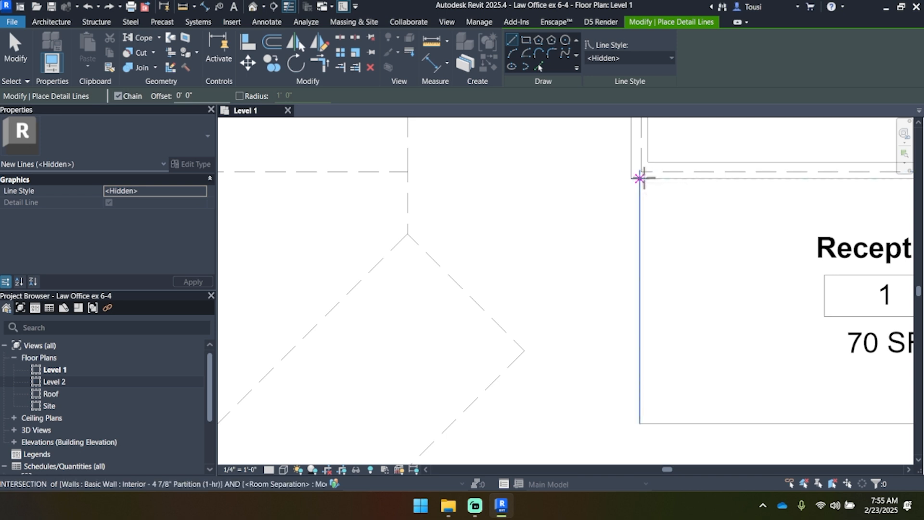
scroll(639, 177, "up", 2)
middle_click_drag(648, 175, 602, 225)
scroll(602, 224, "down", 1)
scroll(603, 224, "down", 1)
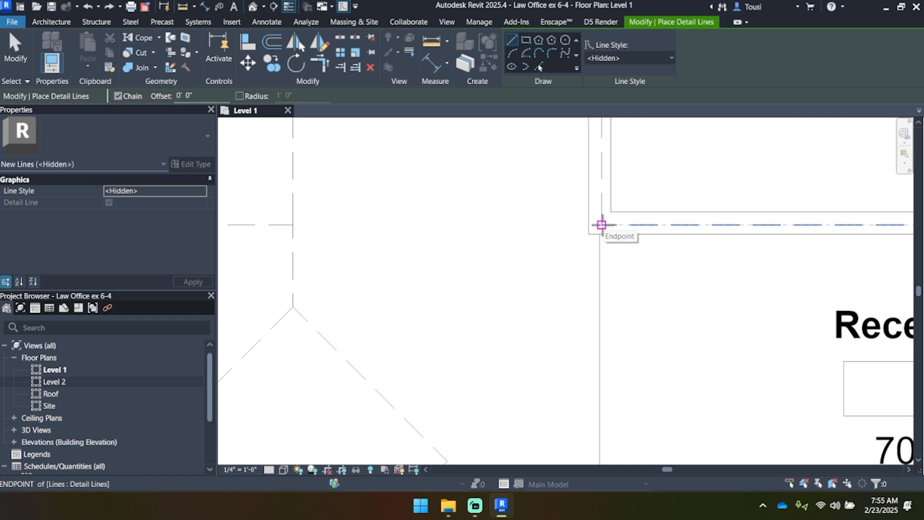
scroll(602, 224, "up", 2)
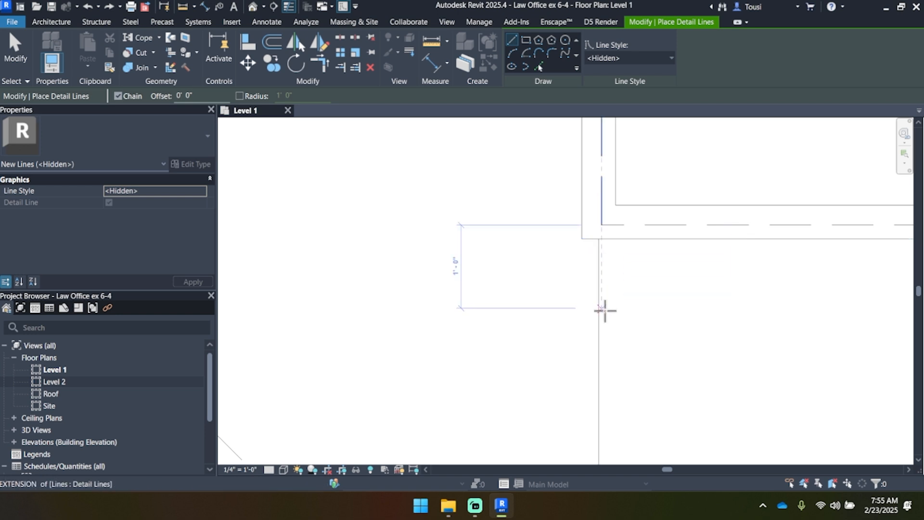
middle_click_drag(609, 314, 613, 265)
scroll(613, 265, "down", 3)
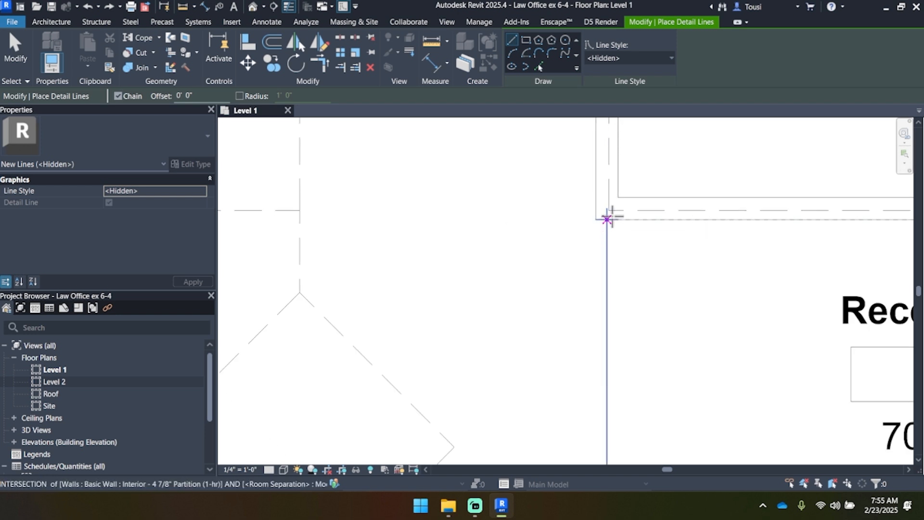
scroll(609, 215, "up", 4)
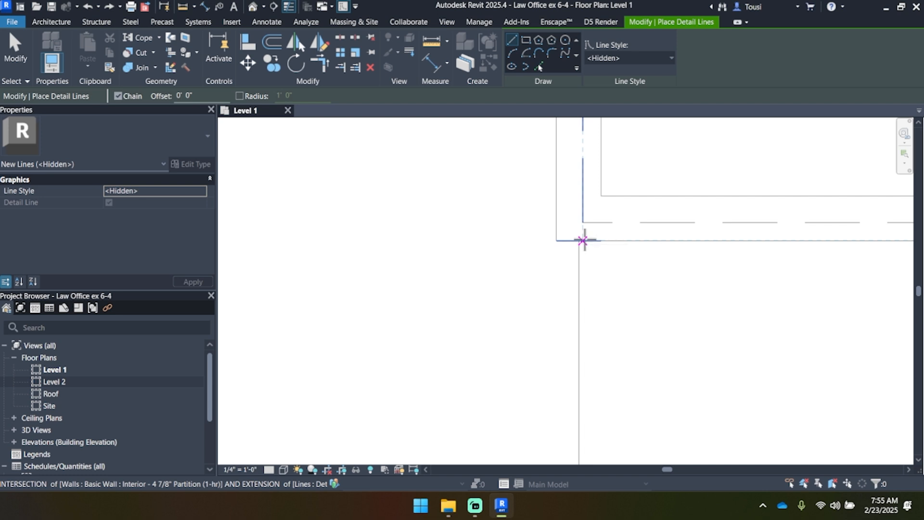
left_click(583, 240)
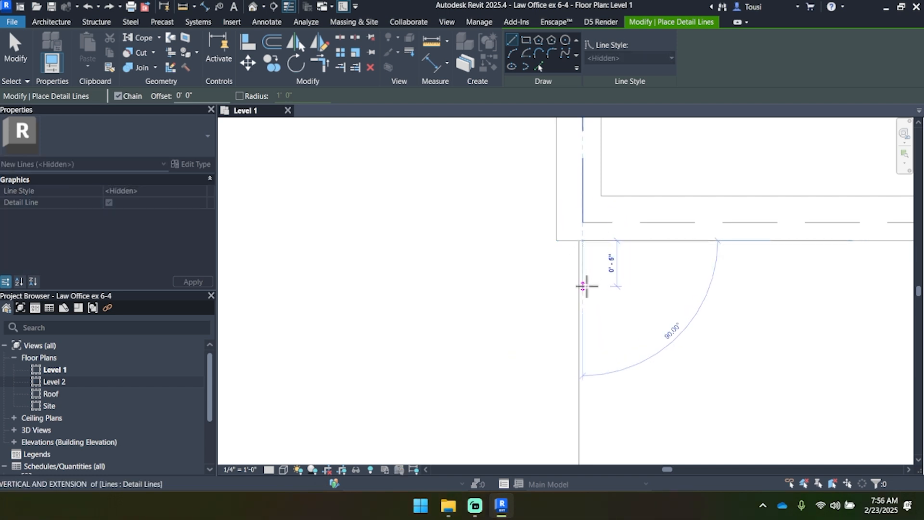
type("1 4")
key("Return")
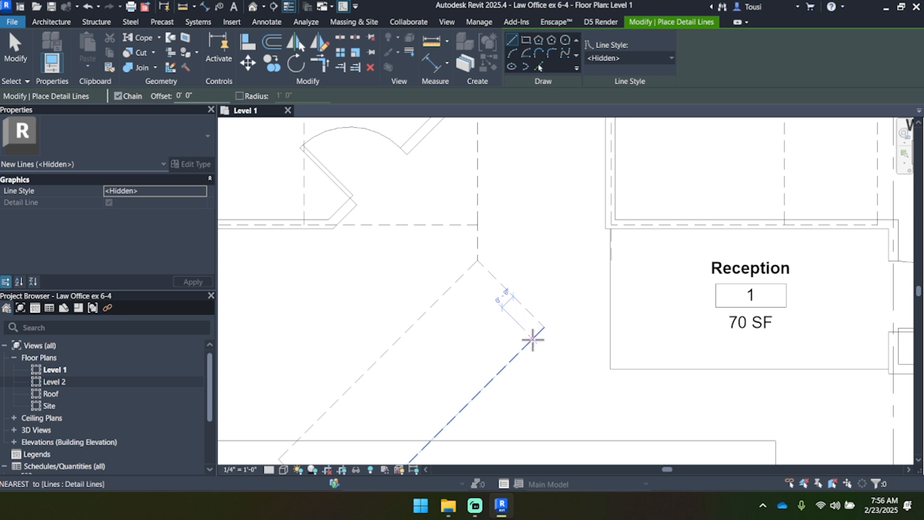
key("Escape")
key("Escape")
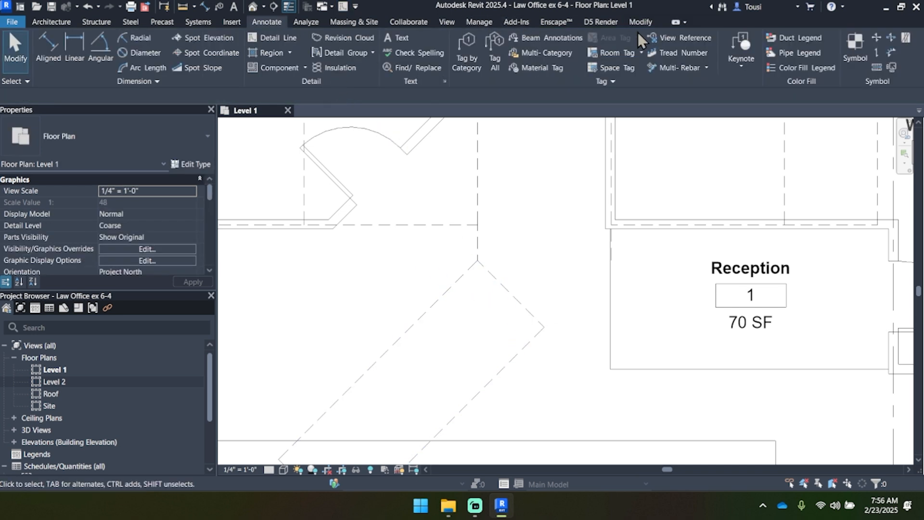
Step: Trim/Extend the angled rectangle's lobby-side long line to a corner with the short vertical line at Reception
left_click(641, 23)
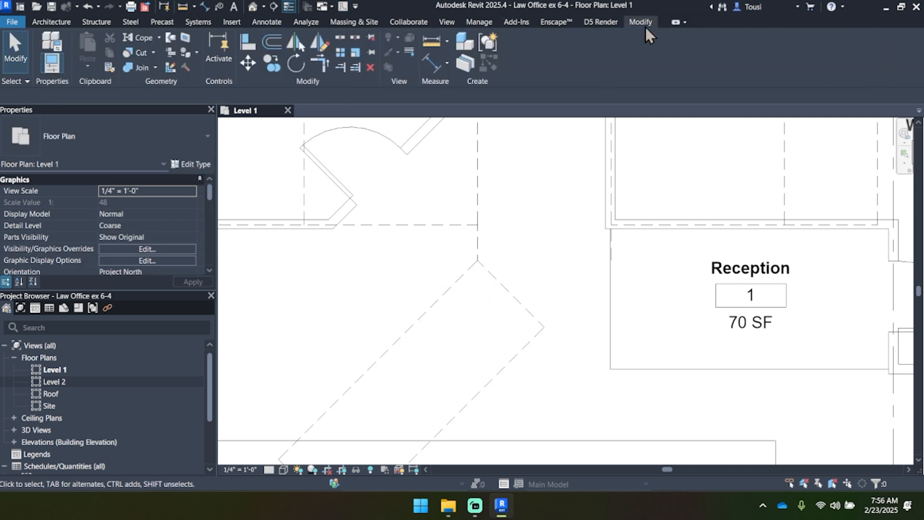
left_click(321, 66)
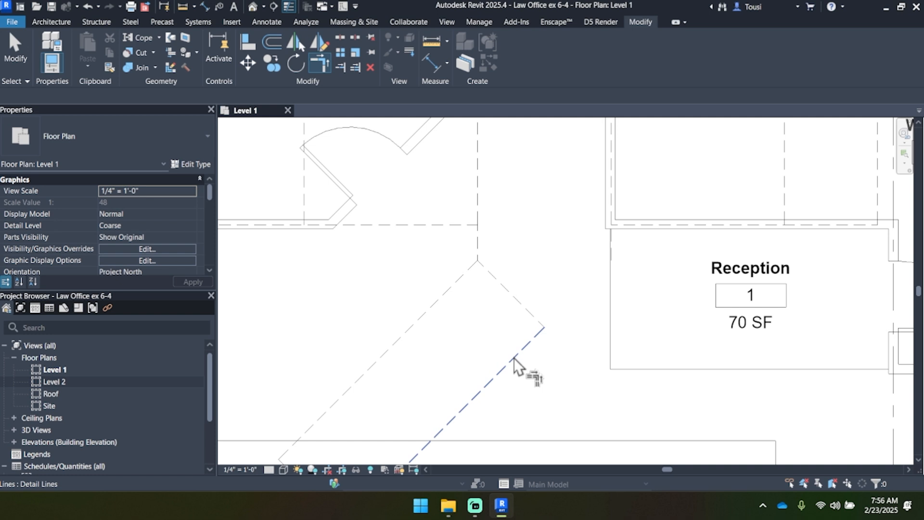
left_click(514, 357)
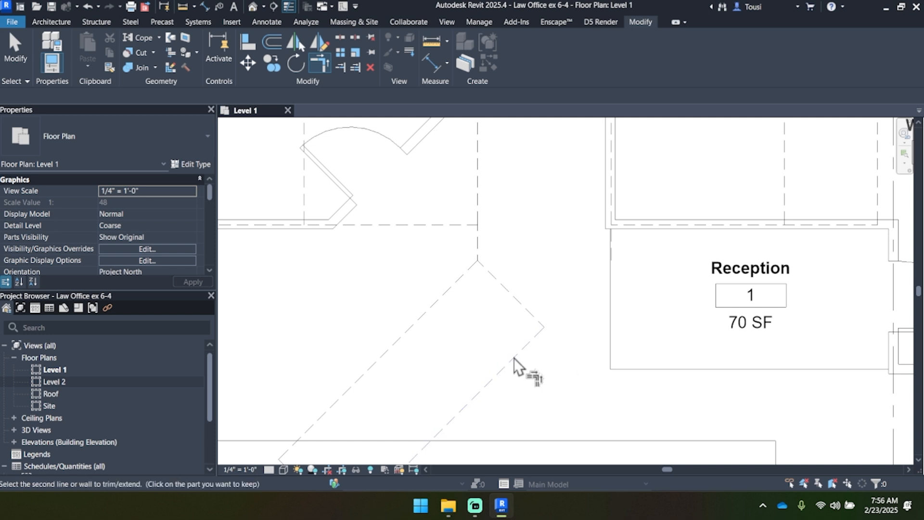
left_click(614, 244)
key("Escape")
Step: Temporarily hide the four room separation lines around Reception and Waiting / Lobby in the view
middle_click_drag(629, 308, 525, 310)
scroll(526, 311, "down", 1)
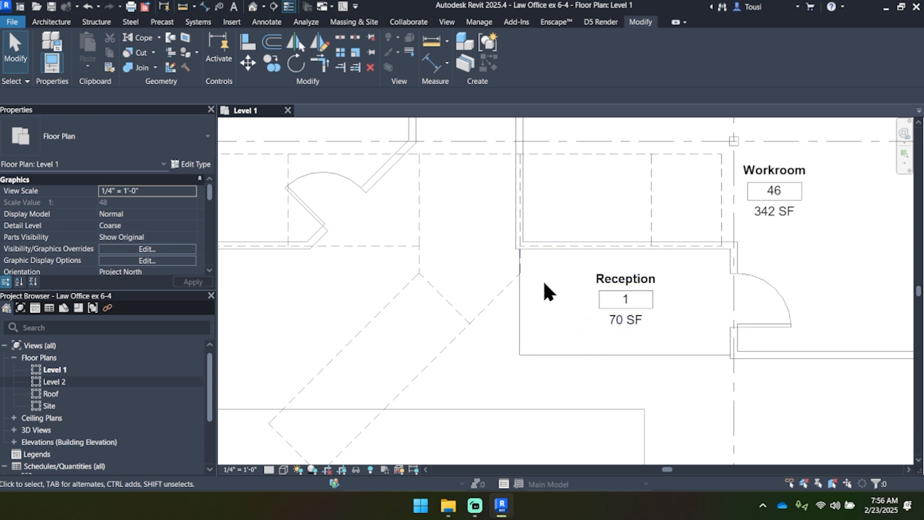
left_click(521, 306)
left_click(545, 354, "ctrl")
middle_click_drag(555, 391, 569, 288)
left_click(552, 305, "ctrl")
left_click(660, 336, "ctrl")
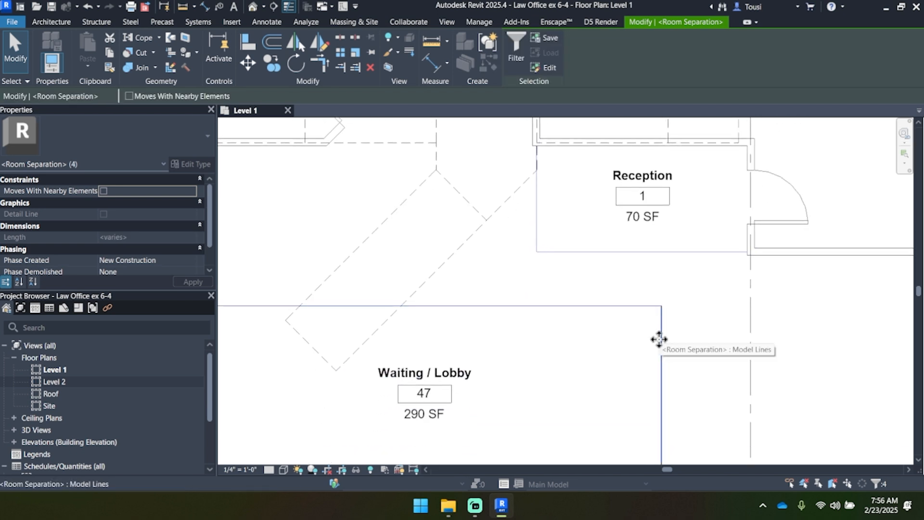
scroll(659, 336, "down", 1)
scroll(660, 335, "down", 1)
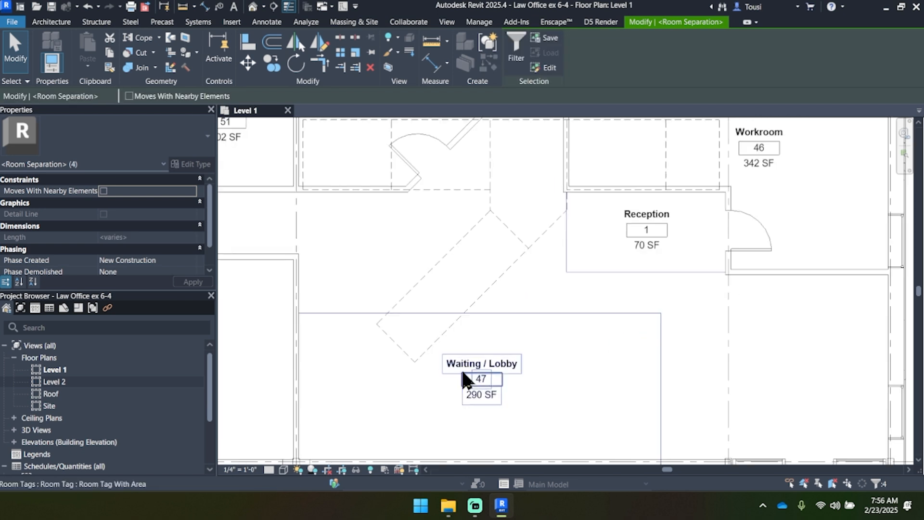
left_click(356, 469)
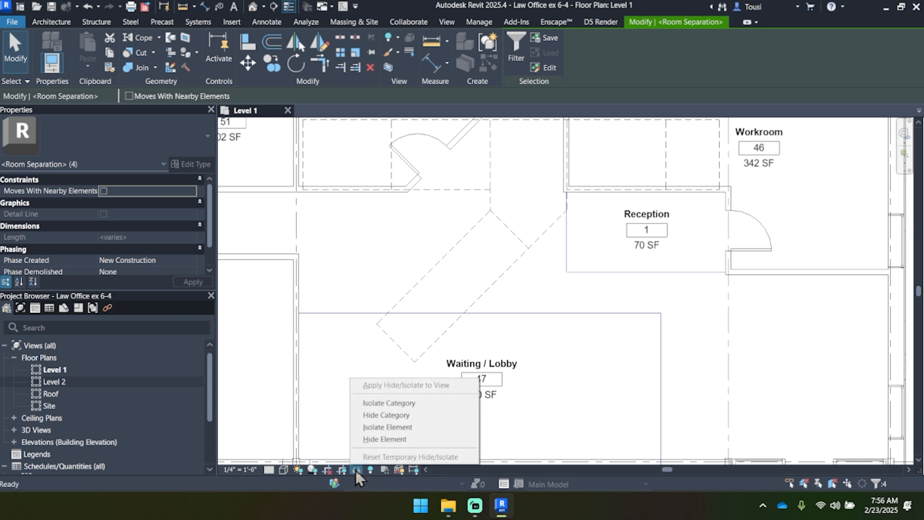
left_click(370, 438)
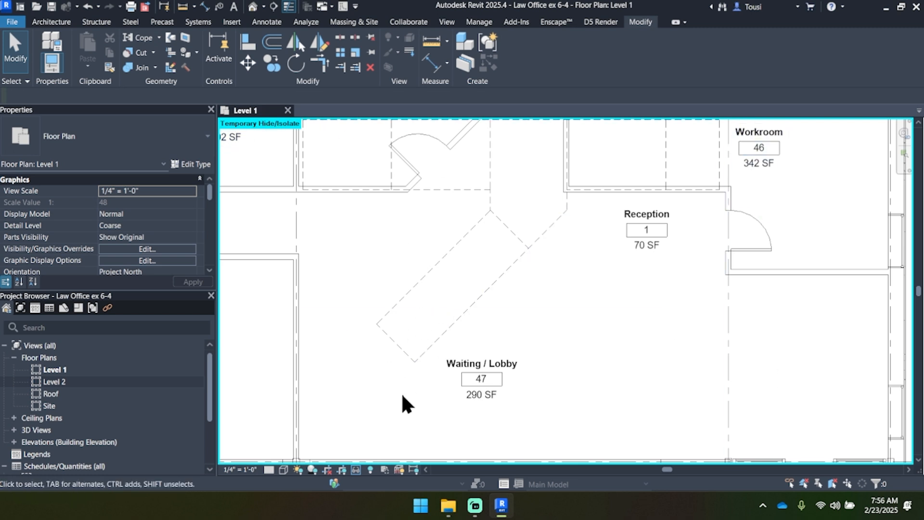
left_click(356, 470)
left_click(576, 339)
middle_click_drag(550, 283, 584, 301)
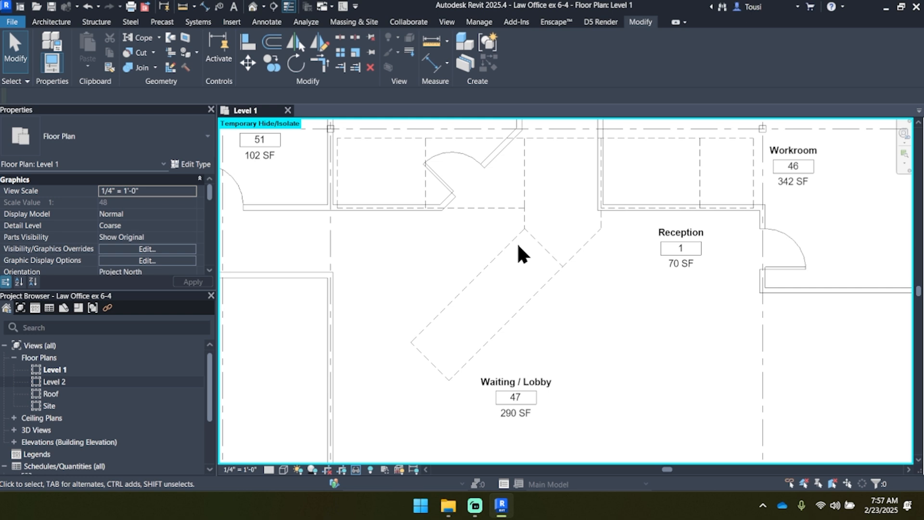
Step: Compare the offsets of the 5' 2" and 1' 6" vertical detail lines between the File Room and Reception using their temporary dimensions
scroll(517, 242, "up", 1)
left_click(495, 244)
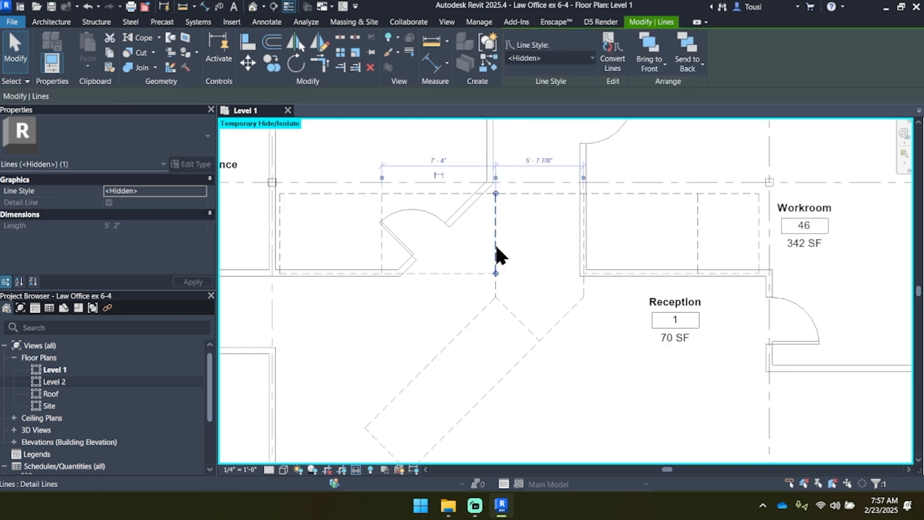
left_click(496, 289)
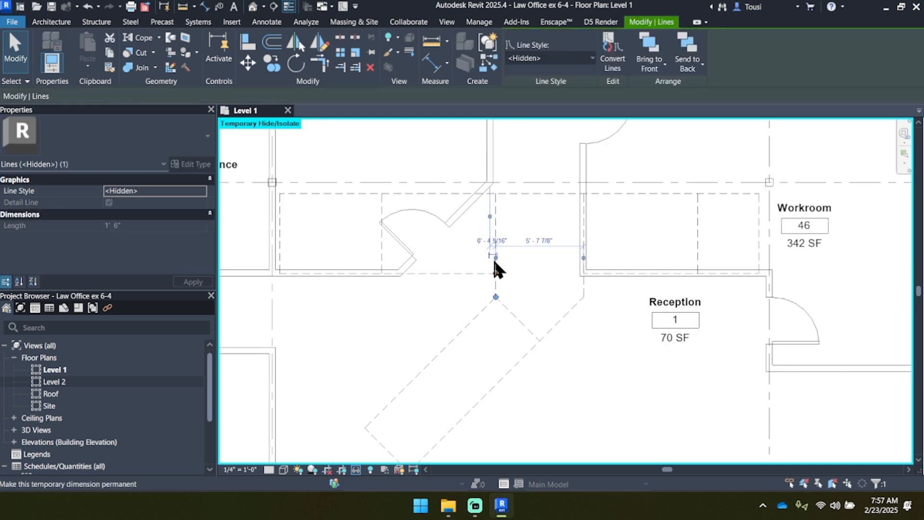
left_click(496, 210)
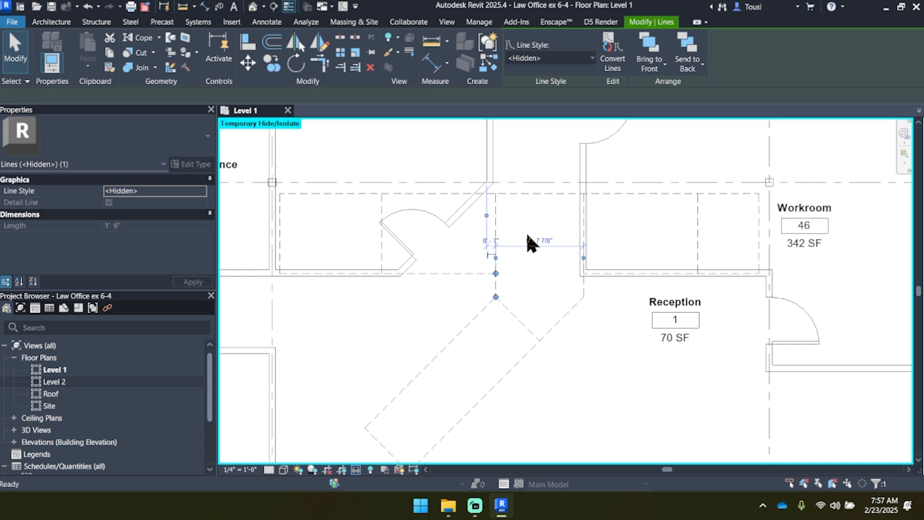
key("ctrl+z")
key("ctrl+y")
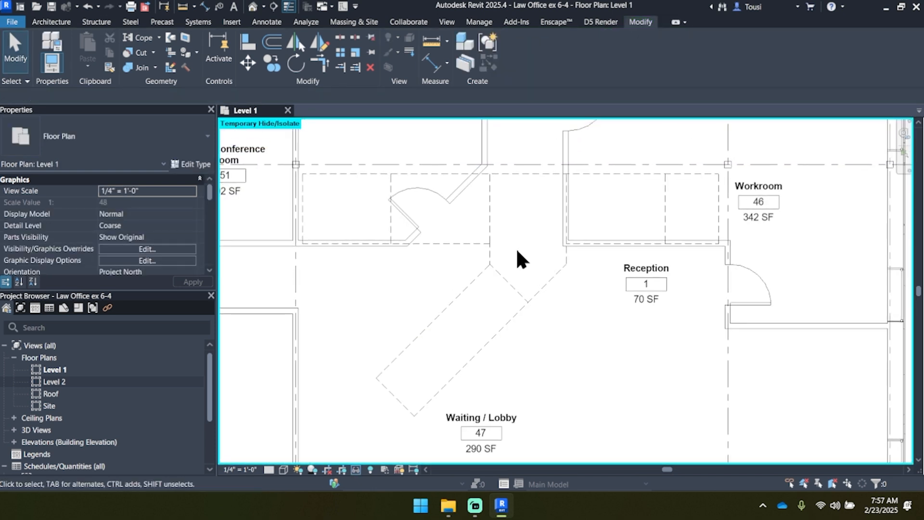
left_click(489, 253)
left_click(492, 182)
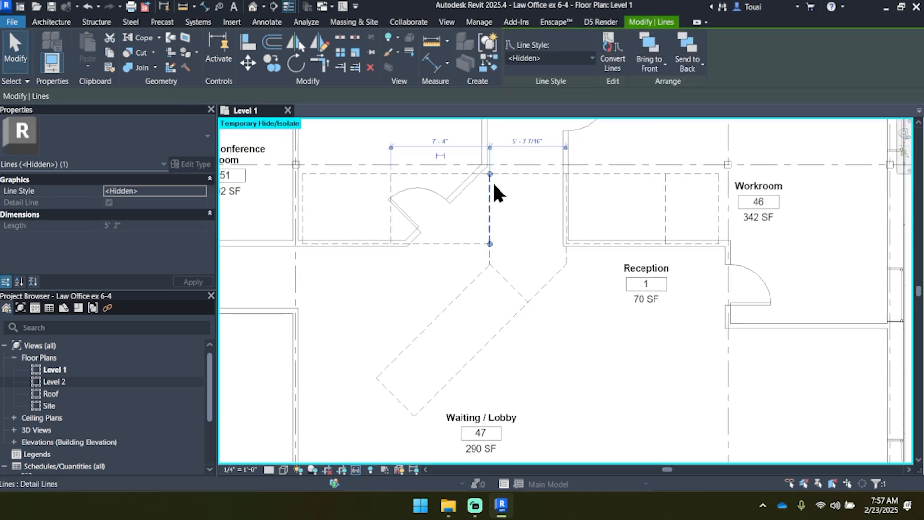
scroll(491, 262, "up", 3)
left_click(487, 340)
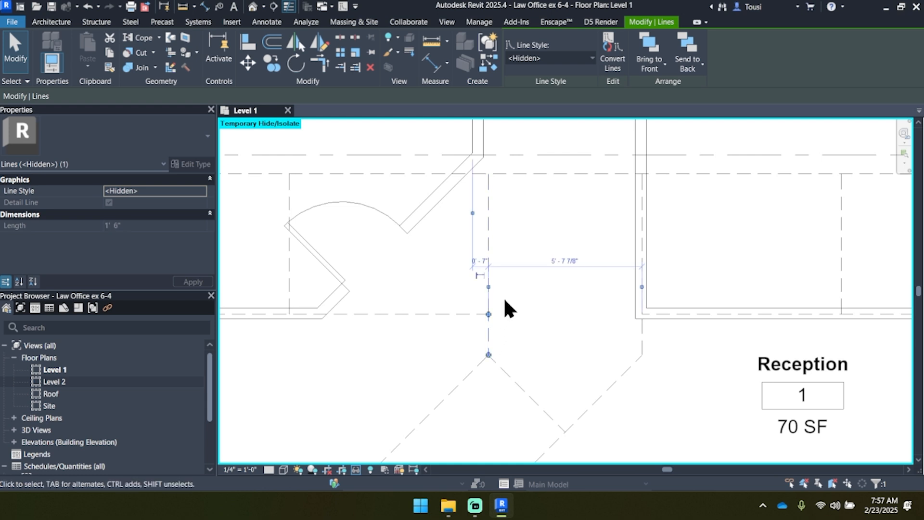
left_click(488, 231)
scroll(510, 303, "down", 3)
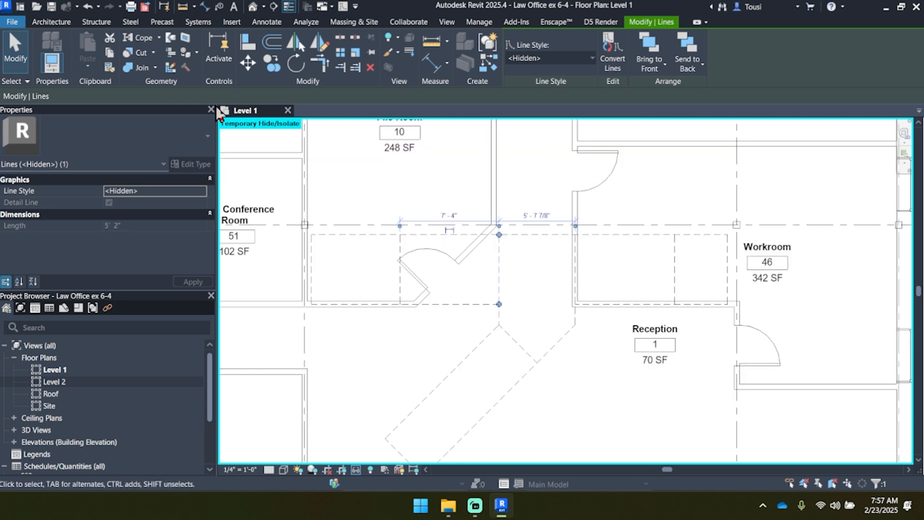
left_click(419, 193)
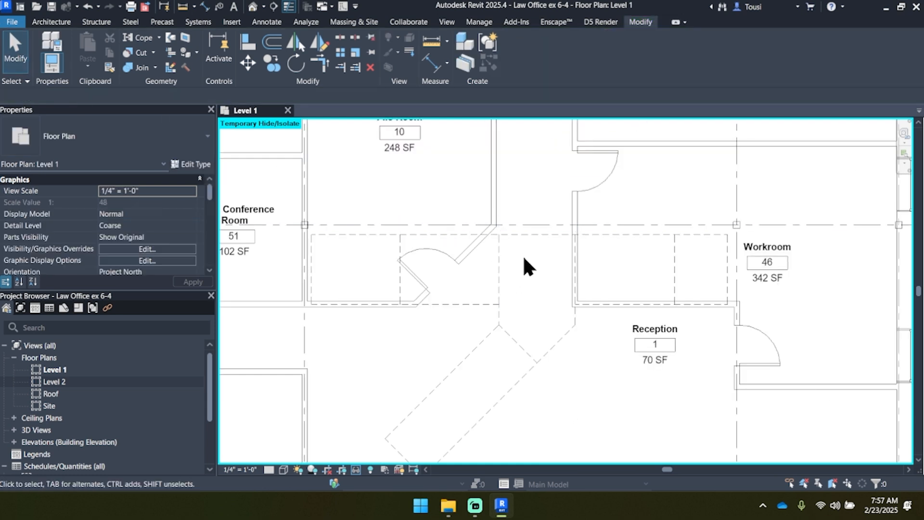
Step: Start a new stair by component on the Level 1 plan, using straight runs
scroll(514, 285, "down", 2)
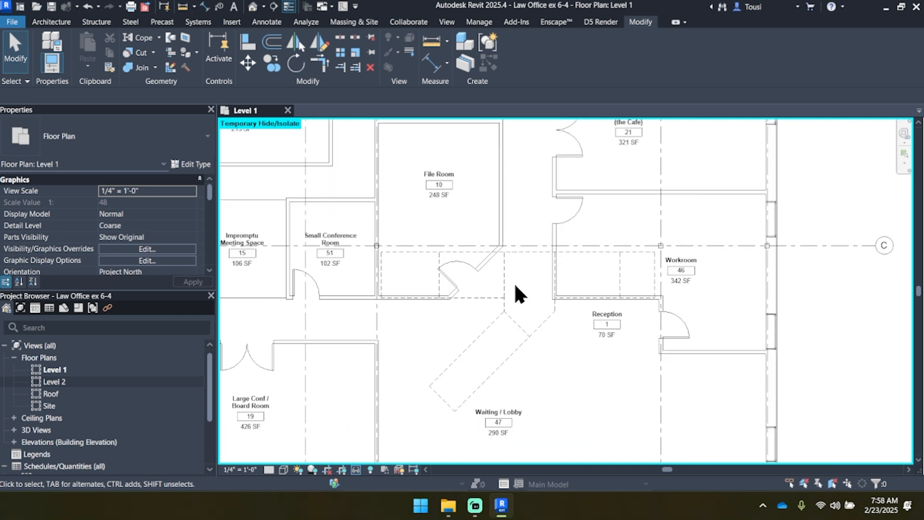
left_click(36, 21)
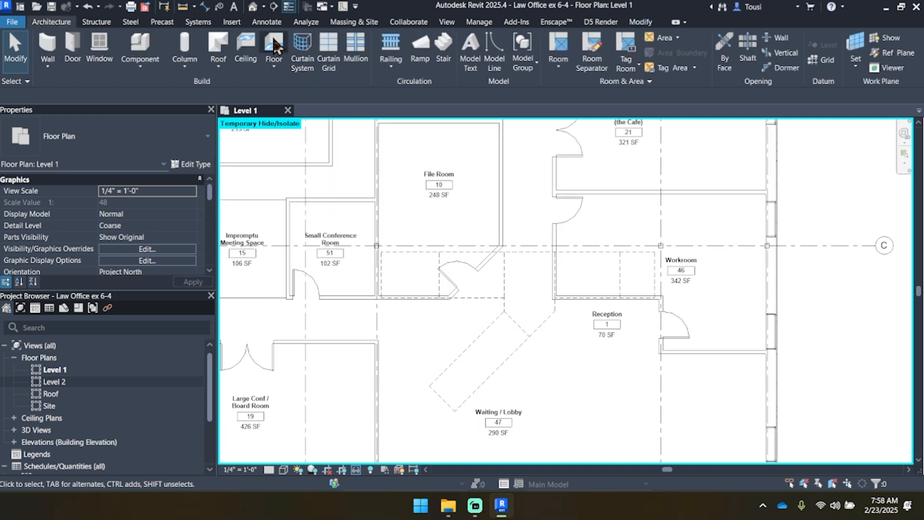
left_click(443, 49)
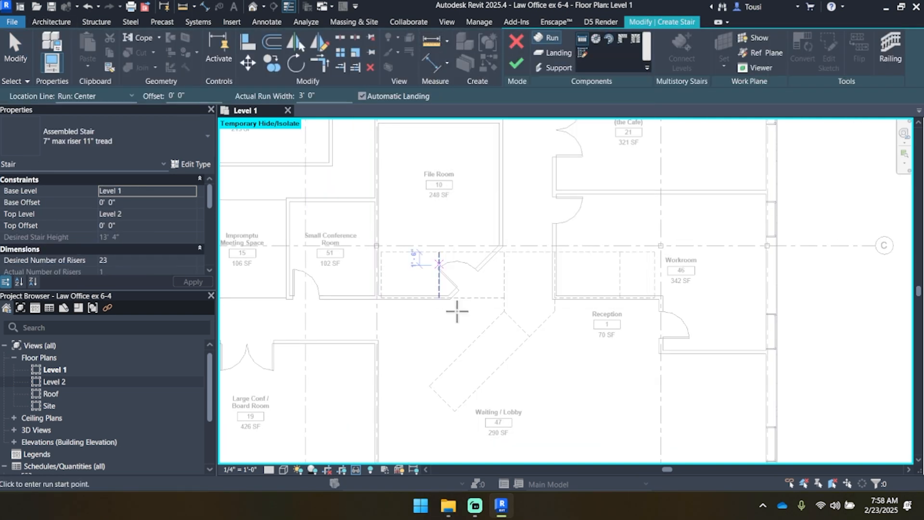
scroll(553, 293, "down", 1)
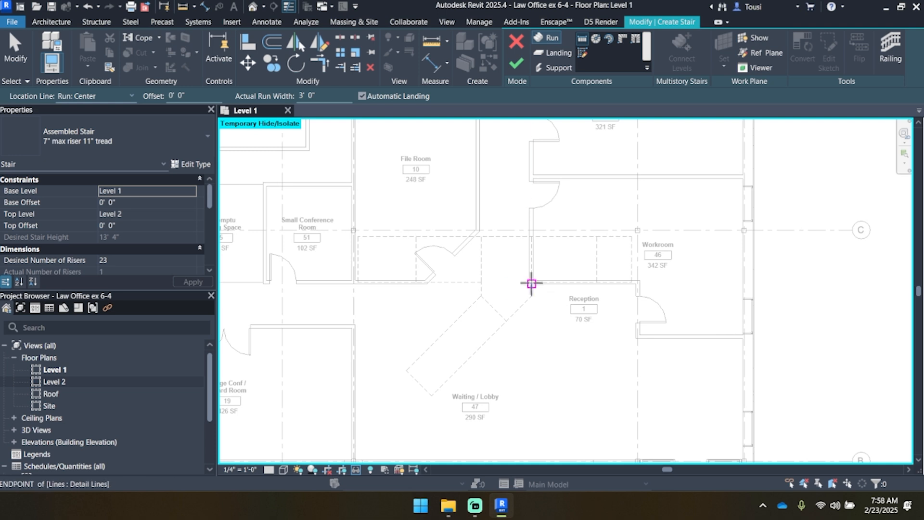
scroll(532, 280, "down", 1)
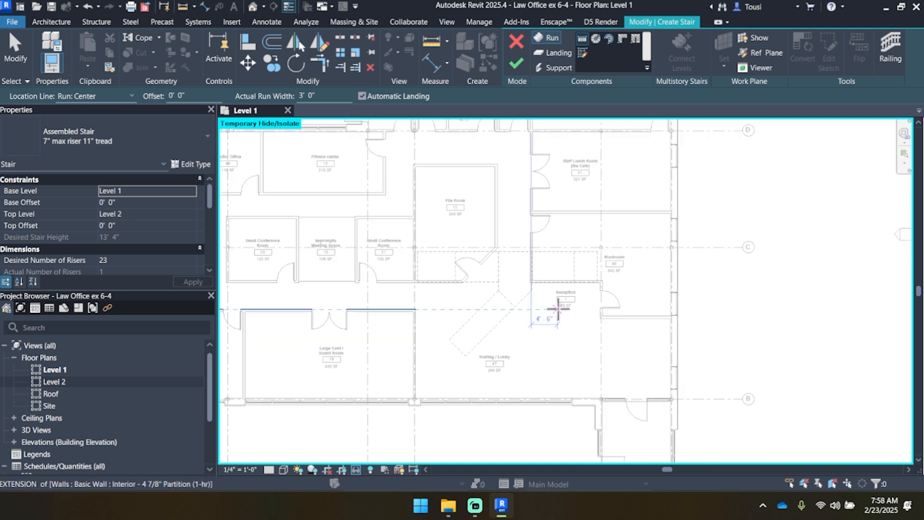
middle_click_drag(568, 326, 560, 335)
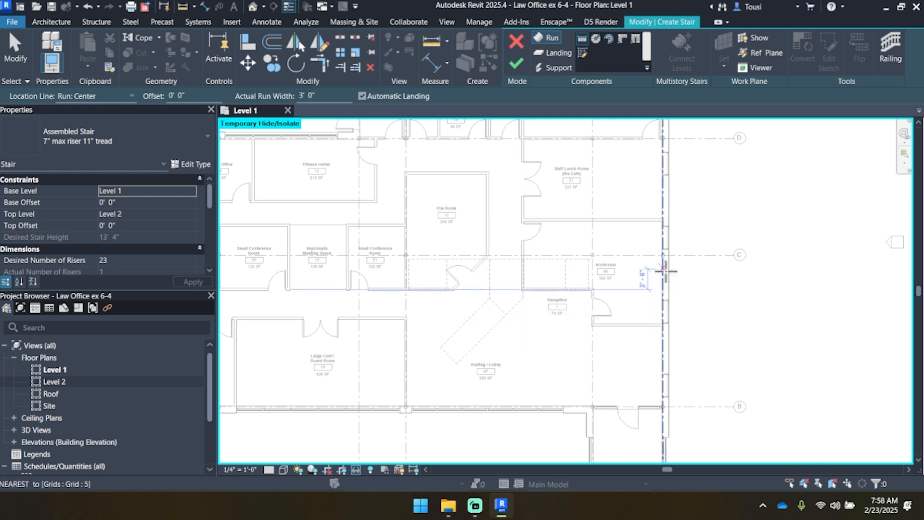
left_click(691, 314)
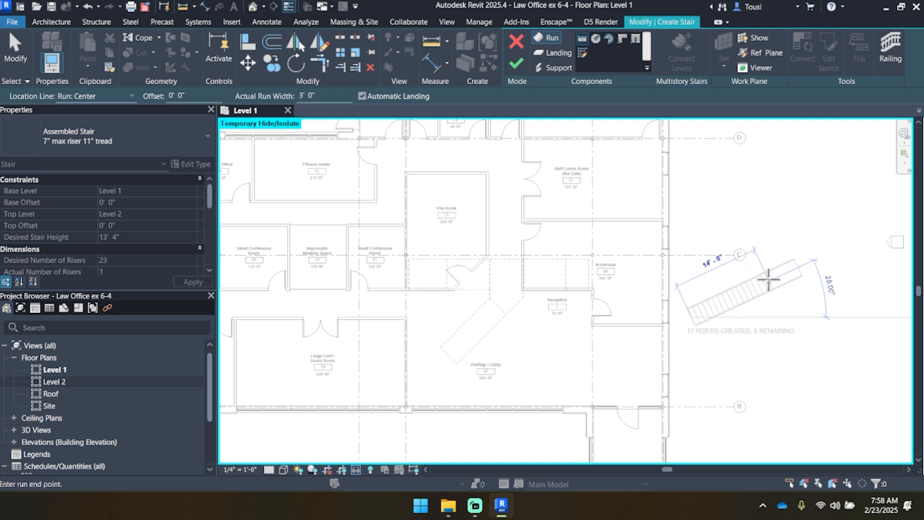
key("Escape")
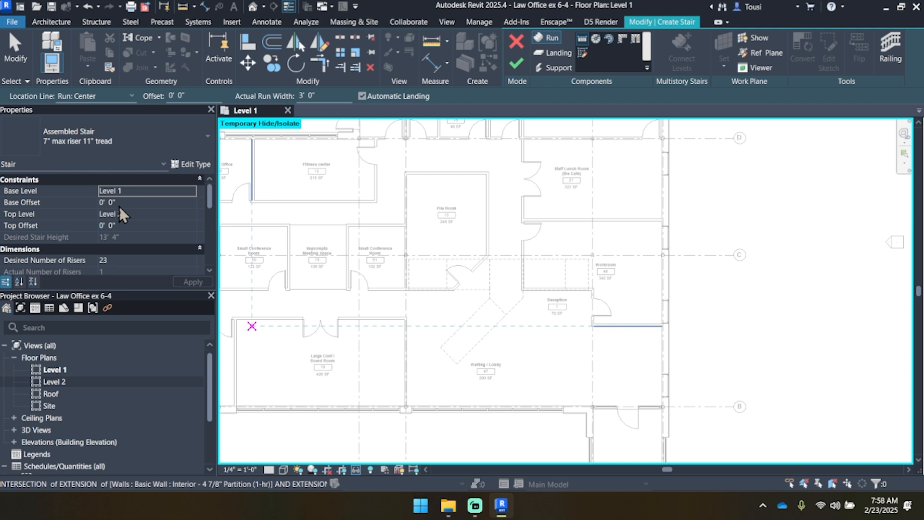
Step: Try out a 3' 0" wide stair with an angled run and a horizontal run outside the building near grid C, and undo both runs
scroll(539, 313, "up", 5)
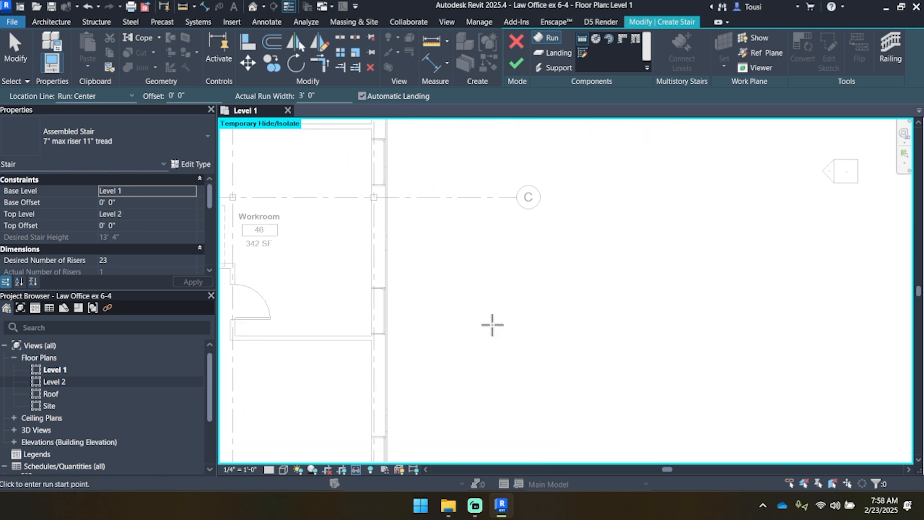
scroll(455, 341, "down", 2)
left_click(455, 341)
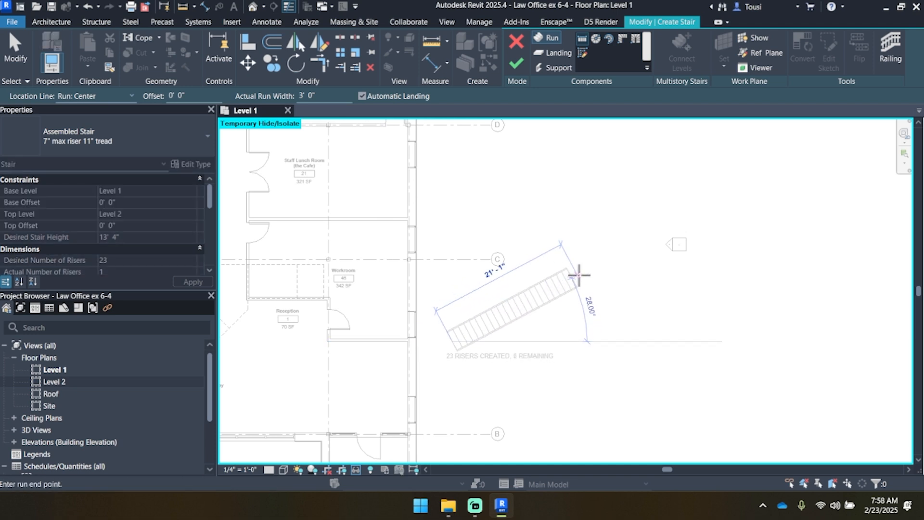
scroll(579, 270, "up", 2)
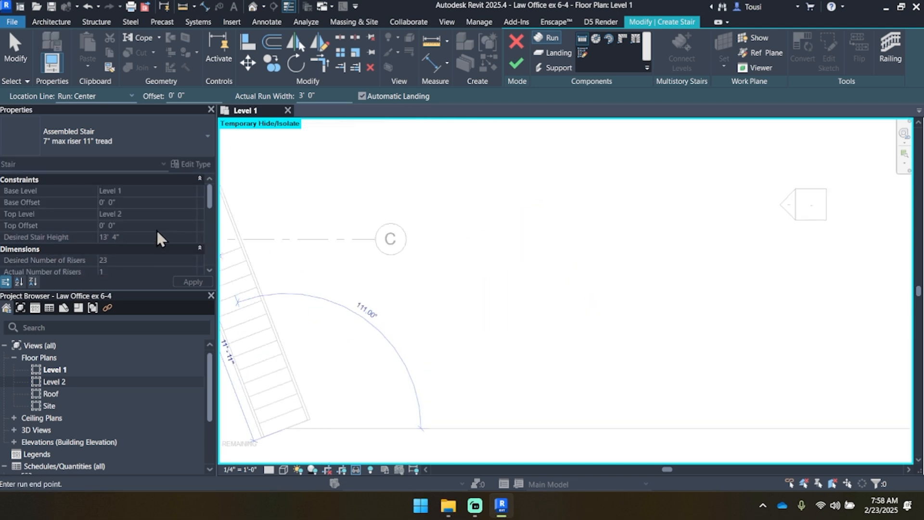
scroll(615, 305, "down", 2)
scroll(498, 321, "up", 2)
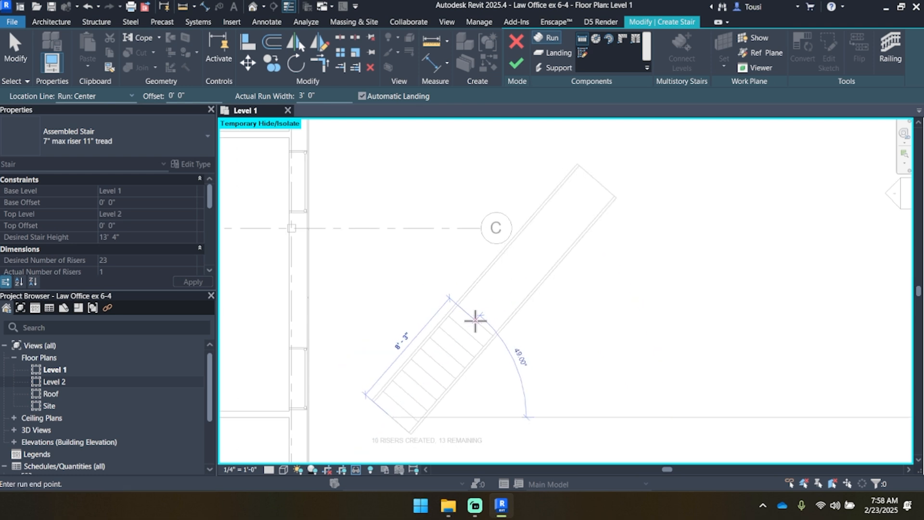
left_click(502, 309)
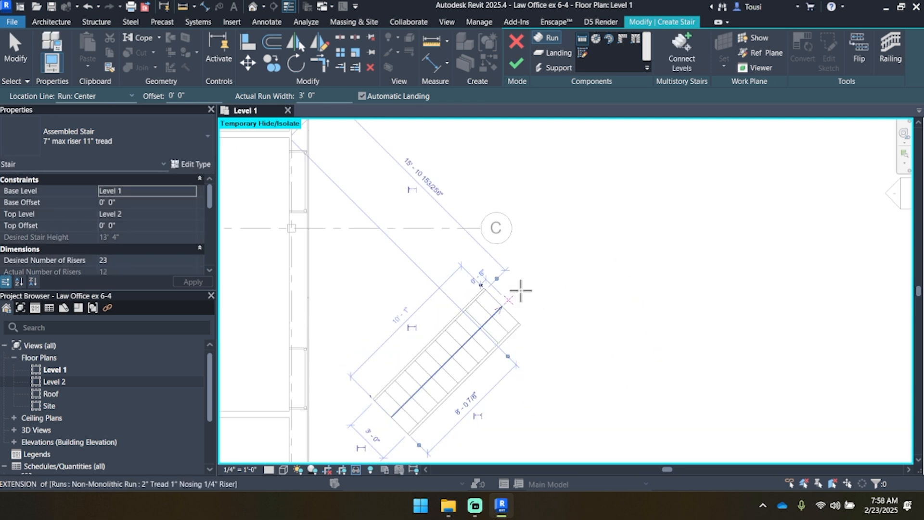
scroll(501, 308, "down", 2)
left_click(394, 231)
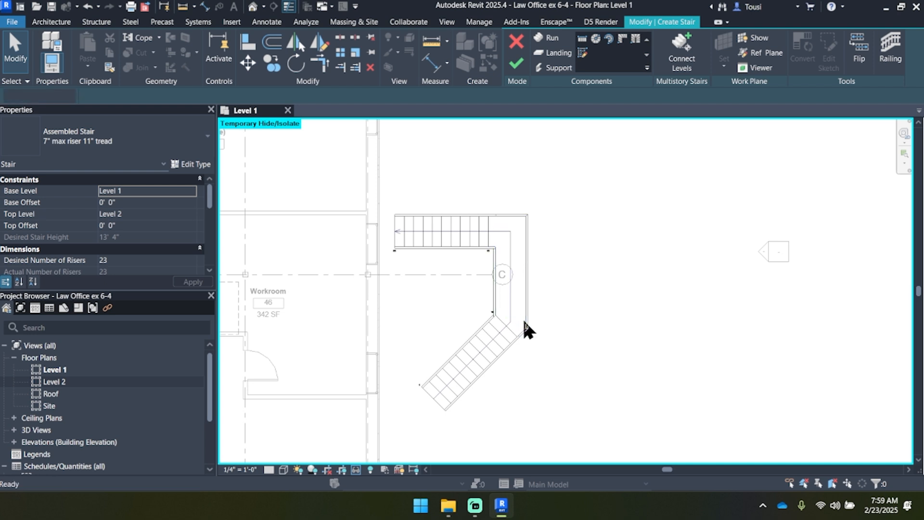
key("ctrl+z")
key("ctrl+z")
scroll(530, 322, "down", 2)
middle_click_drag(516, 315, 604, 312)
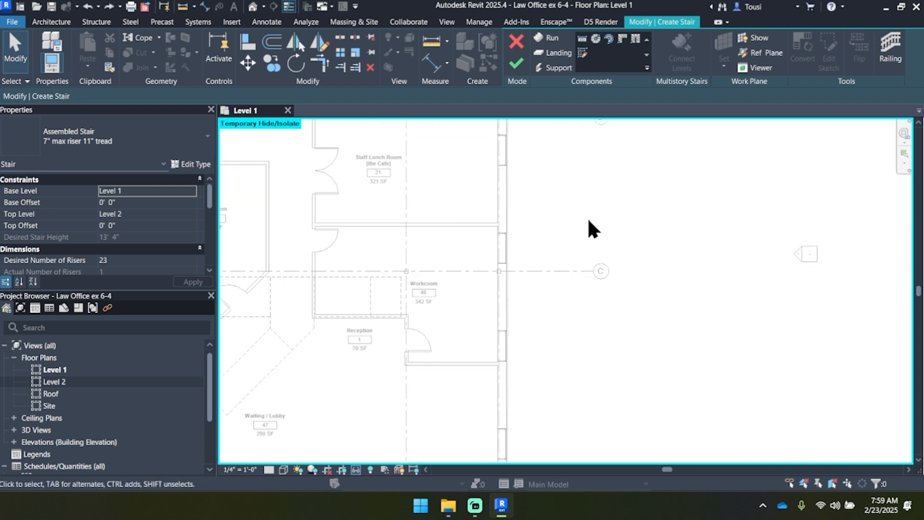
Step: Set the stair's railing type to Guardrail - Pipe, positioned on the stringer
left_click(538, 39)
middle_click_drag(415, 188, 552, 175)
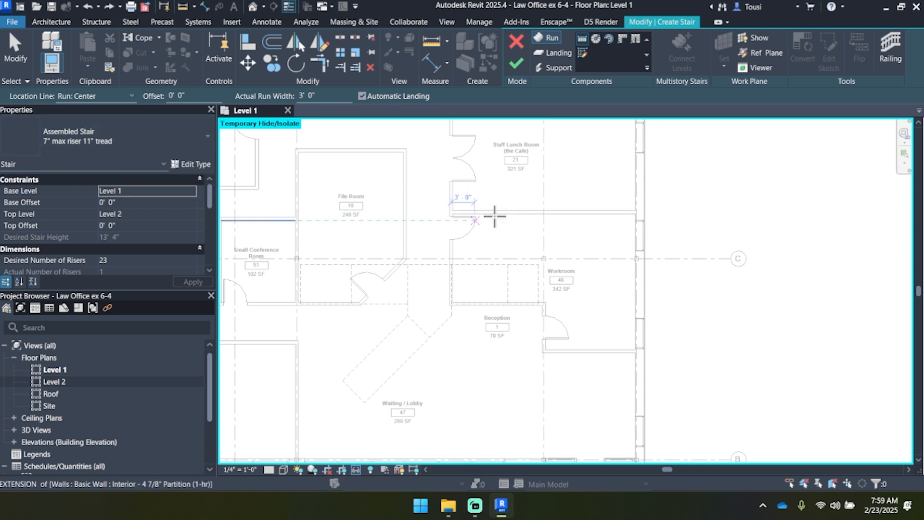
left_click(890, 57)
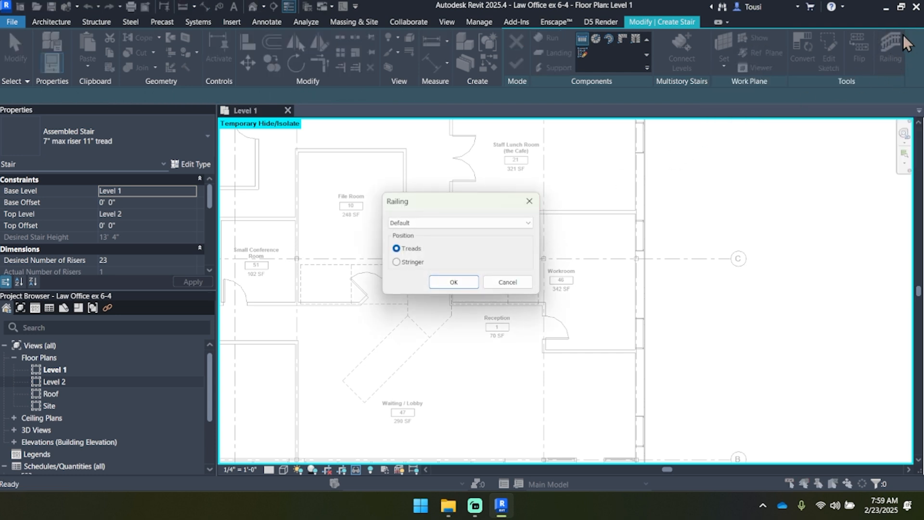
left_click(448, 222)
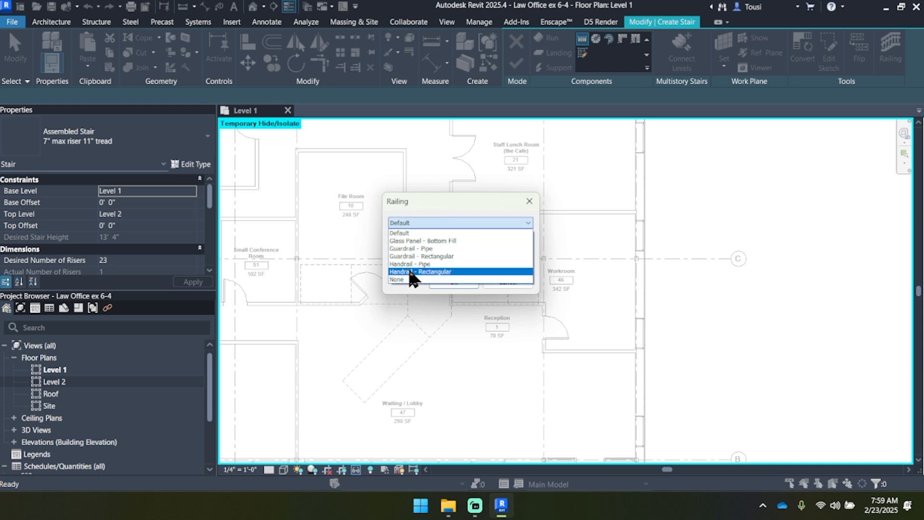
left_click(422, 248)
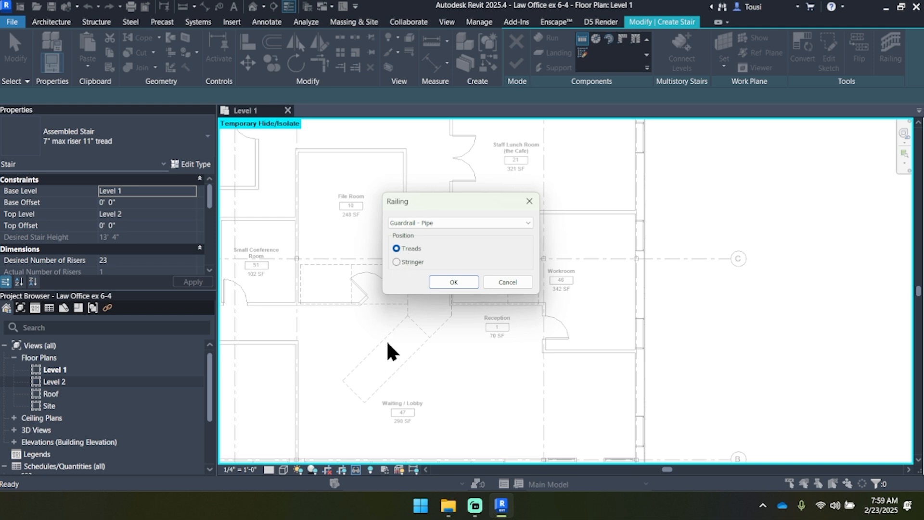
left_click(411, 262)
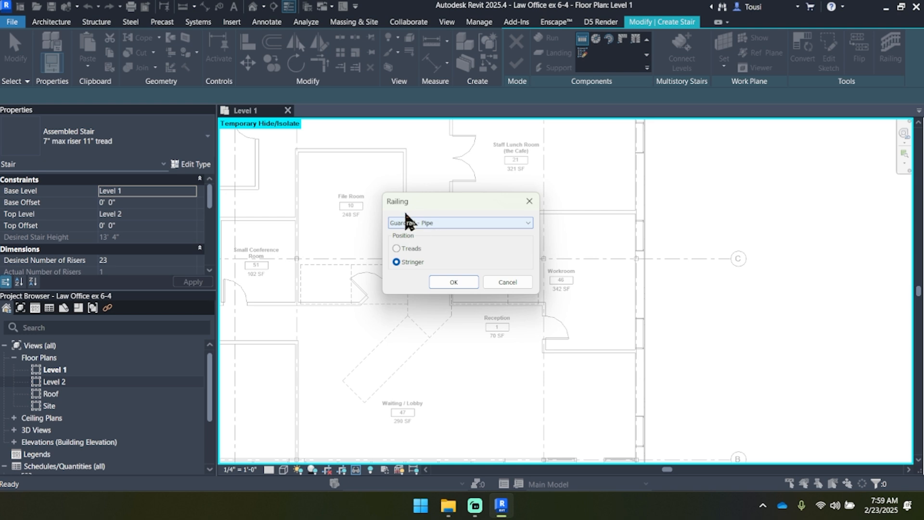
left_click(449, 283)
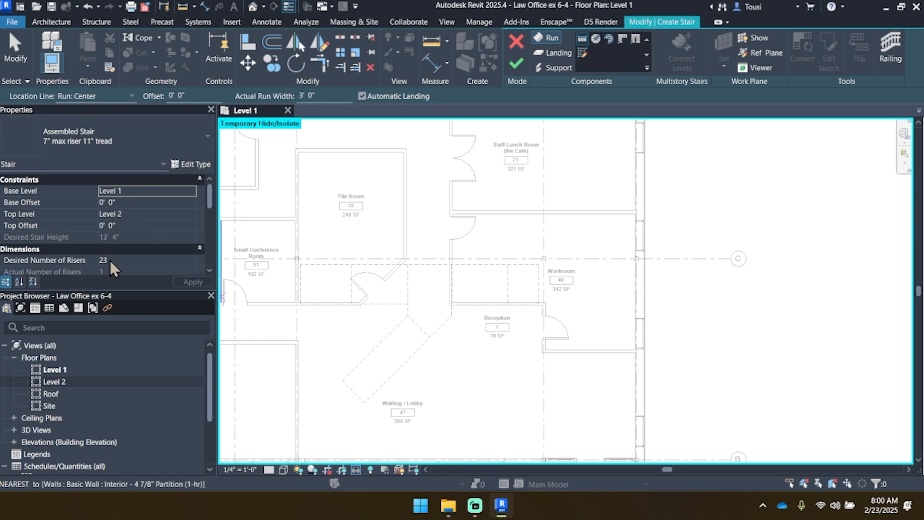
Step: Review the stair type's calculation rules for maximum riser height, minimum tread depth and minimum run width
scroll(109, 264, "down", 1)
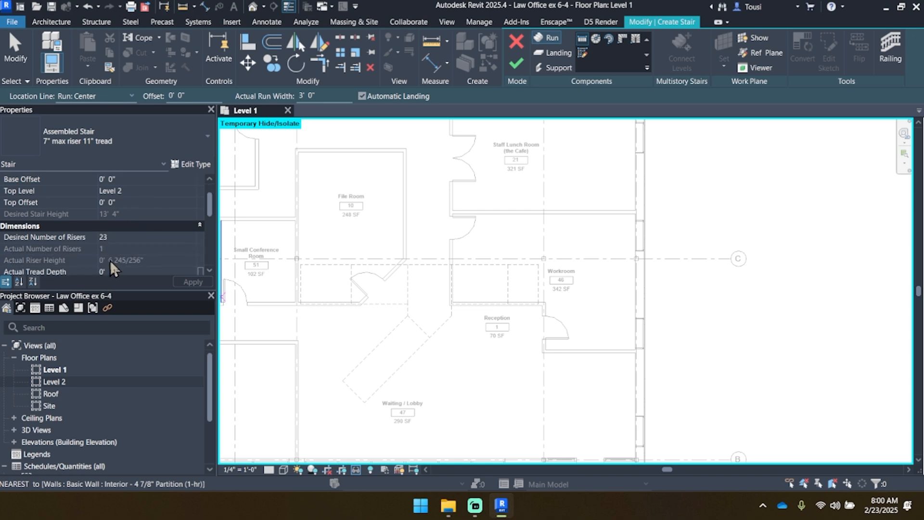
left_click(192, 165)
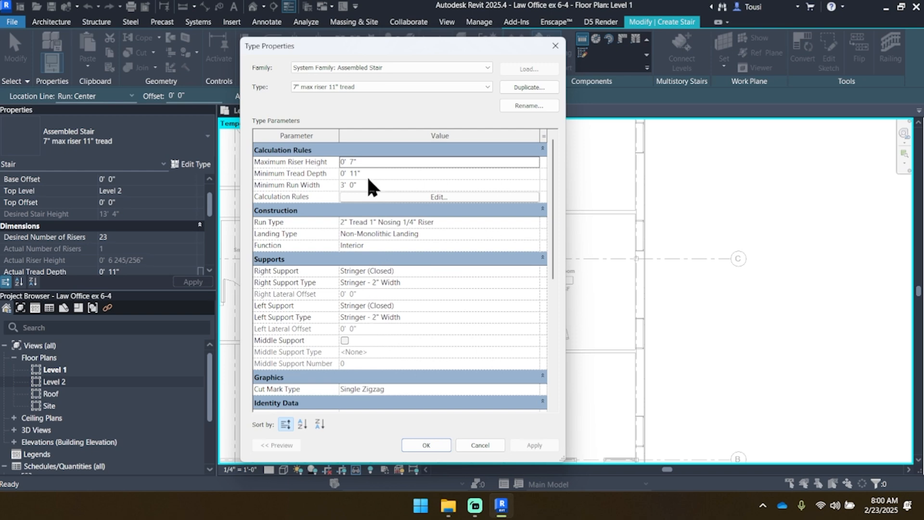
left_click(408, 191)
left_click(552, 46)
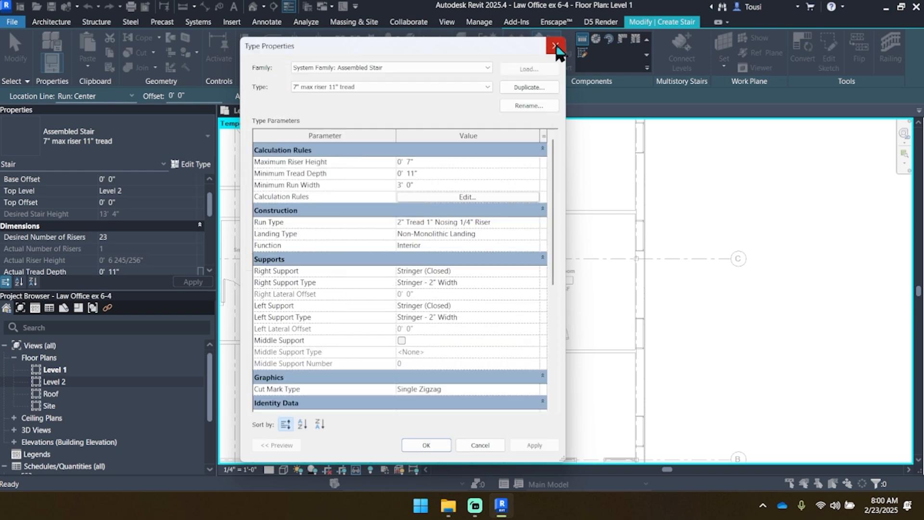
left_click(556, 46)
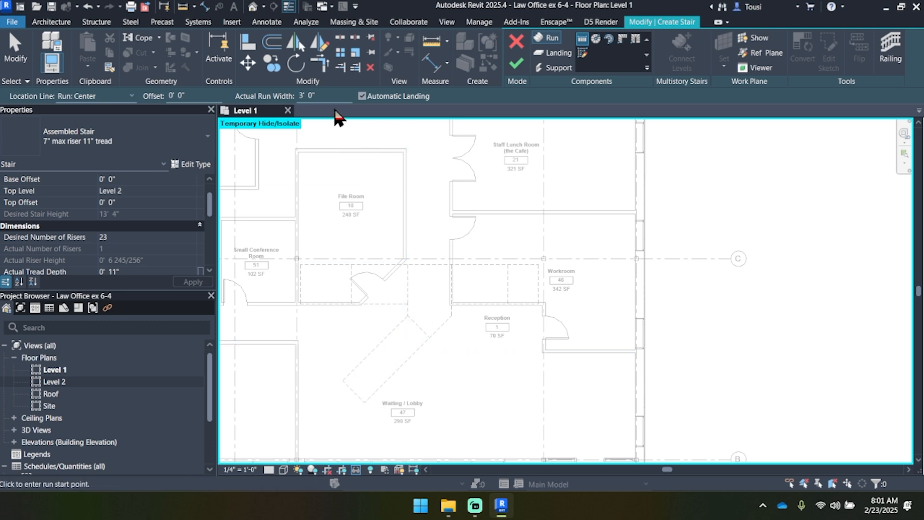
Step: Draw a 4' 0" wide run, 11' 11" long at 45°, from the midpoint of the angled outline's lobby end to the midpoint of its upper end
left_click(301, 96)
type("4' 0")
scroll(351, 392, "up", 1)
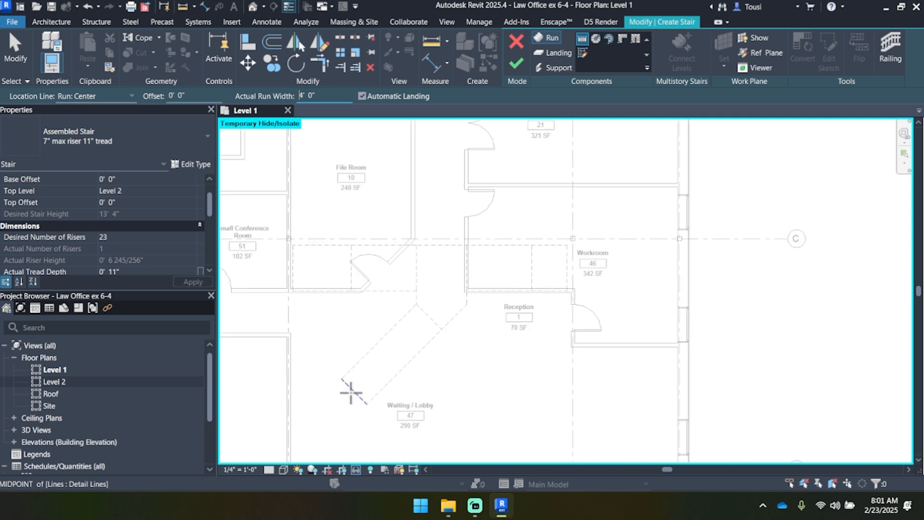
scroll(351, 392, "up", 1)
scroll(385, 385, "up", 1)
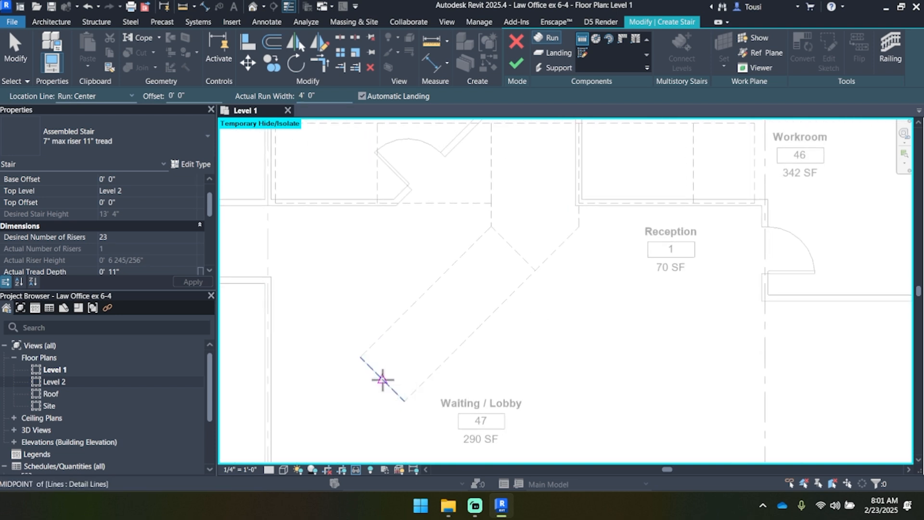
left_click(382, 379)
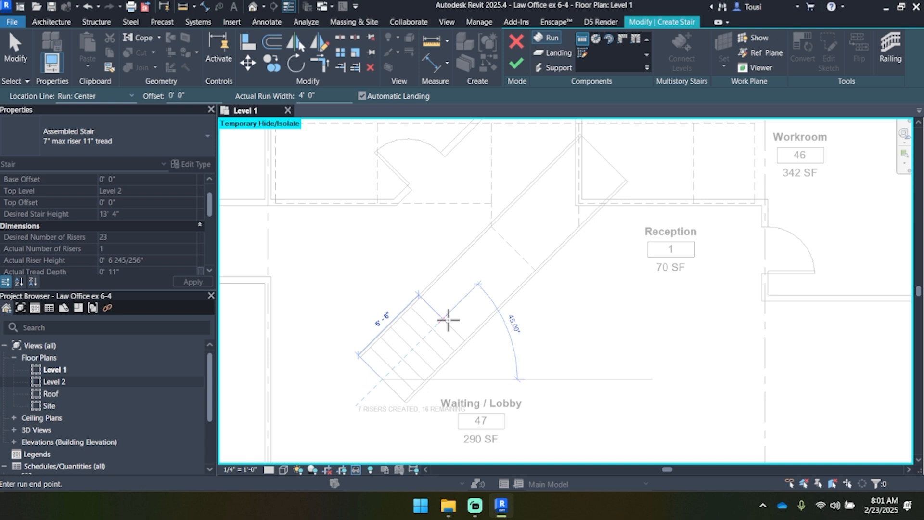
left_click(514, 248)
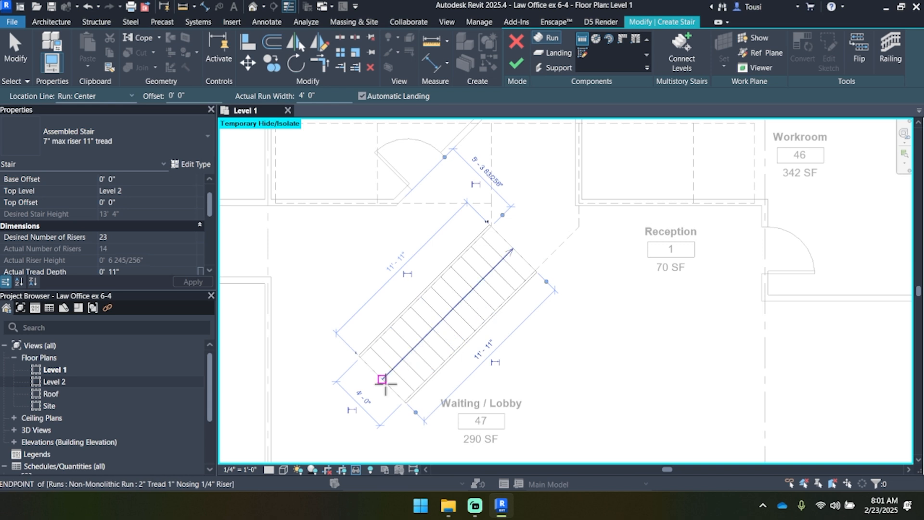
Step: Draw a 5' 2" wide horizontal run, 7' 4" long, from the midpoint of the hidden outline's vertical line above the angled run to the far line's midpoint
scroll(568, 253, "down", 3)
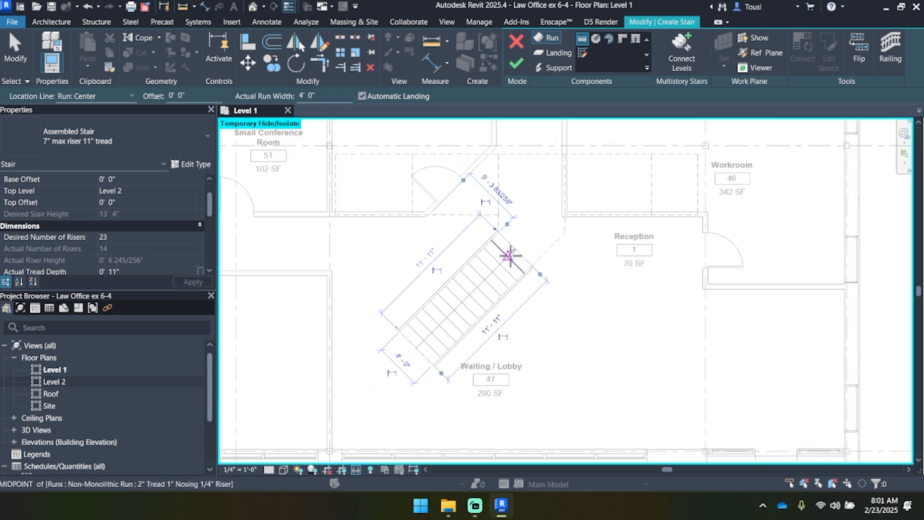
middle_click_drag(522, 221, 508, 245)
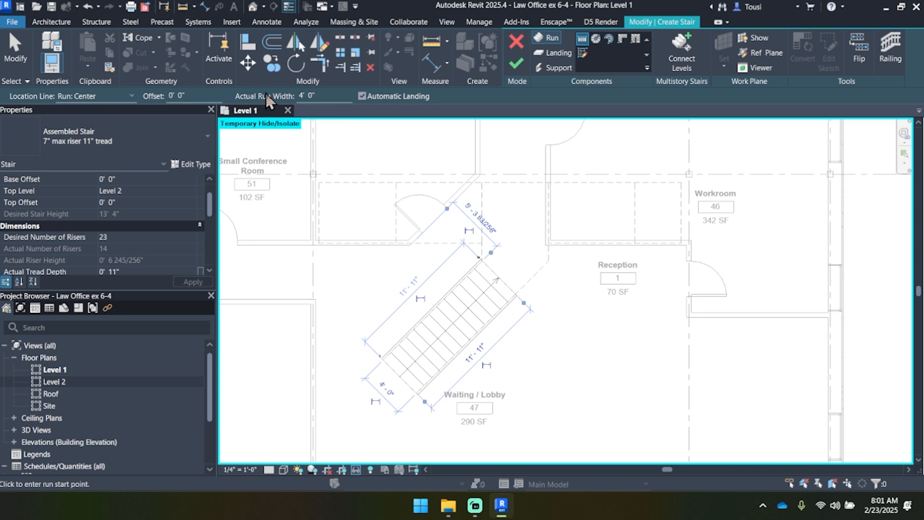
left_click_drag(319, 95, 299, 96)
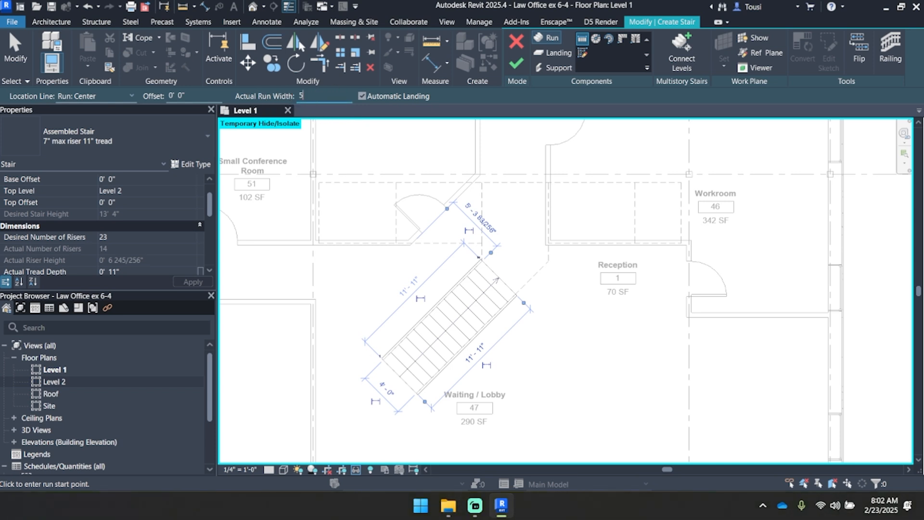
type("5 2")
key("Return")
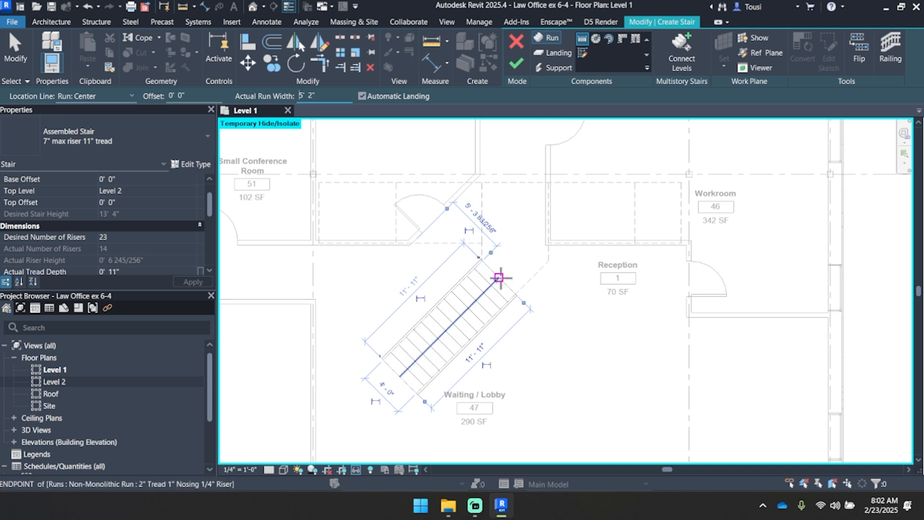
scroll(503, 209, "up", 2)
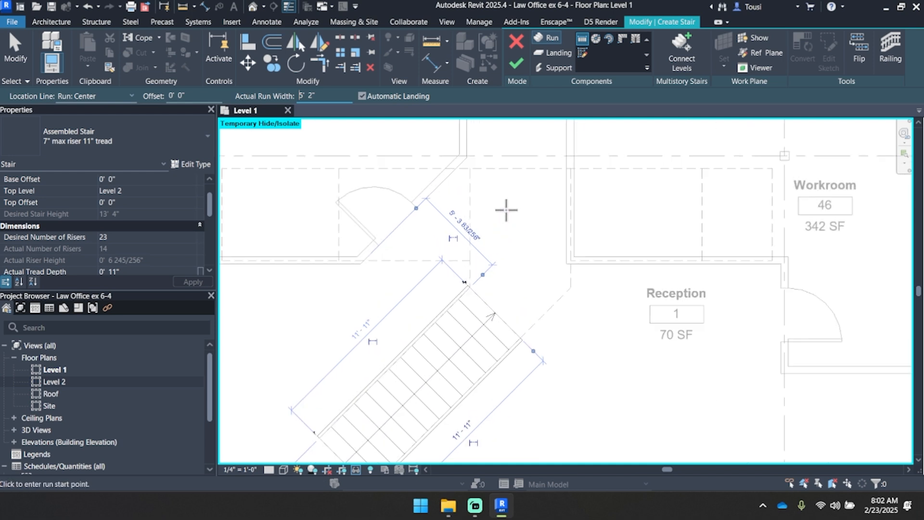
left_click(470, 214)
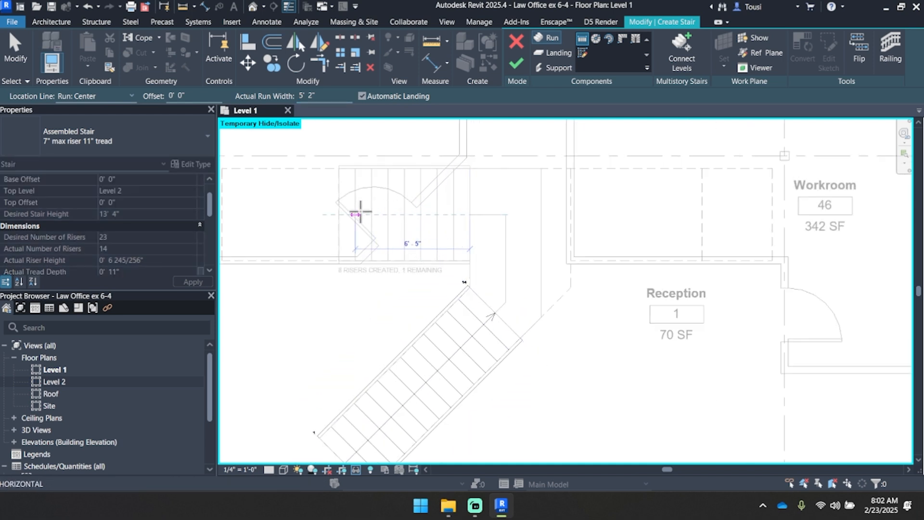
middle_click_drag(338, 212, 452, 216)
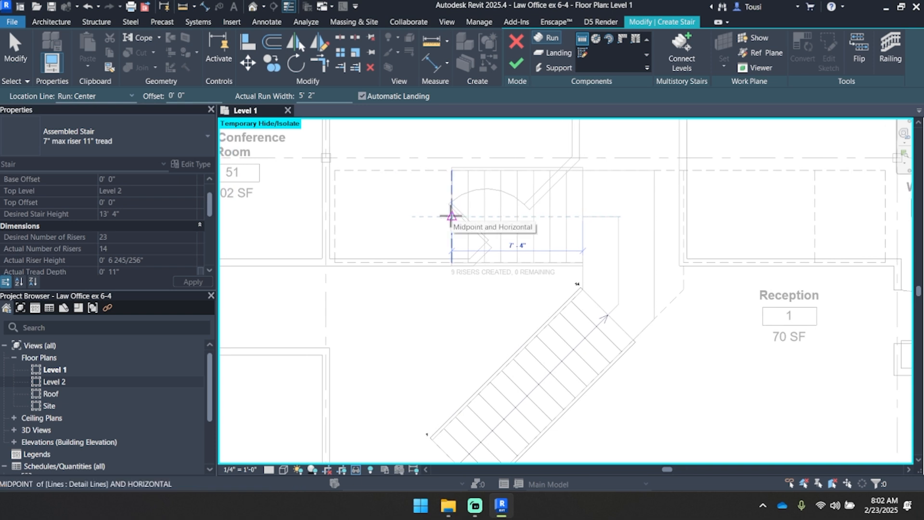
left_click(452, 216)
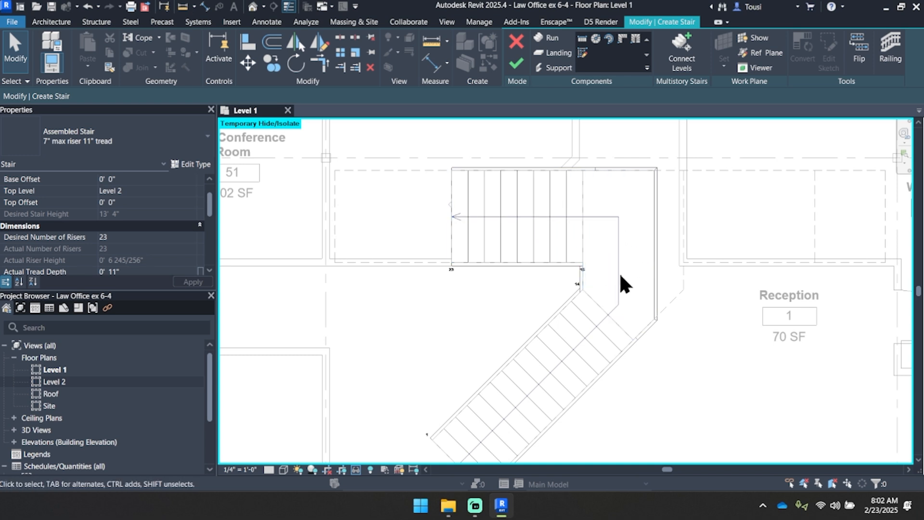
Step: Stretch the landing's Reception-side edge out to the dashed outline, making the landing about 5' 8" wide
middle_click_drag(560, 315, 553, 302)
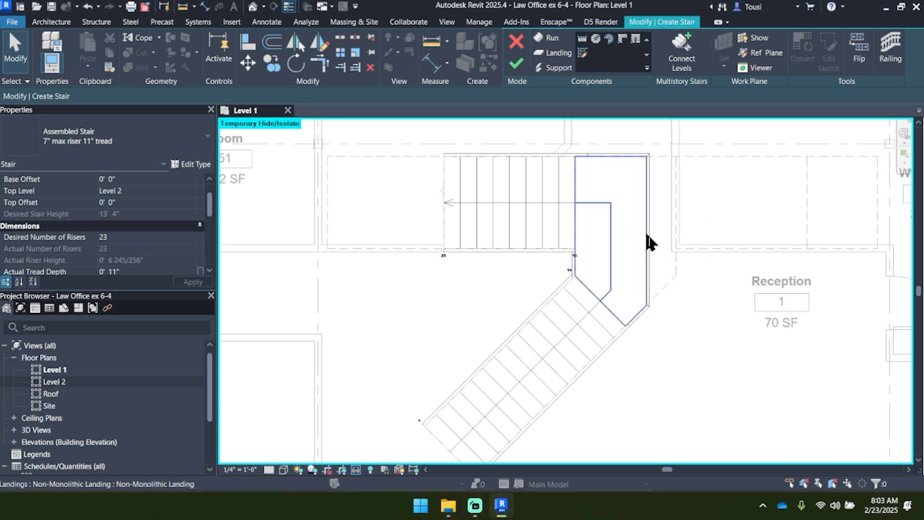
scroll(630, 289, "up", 5)
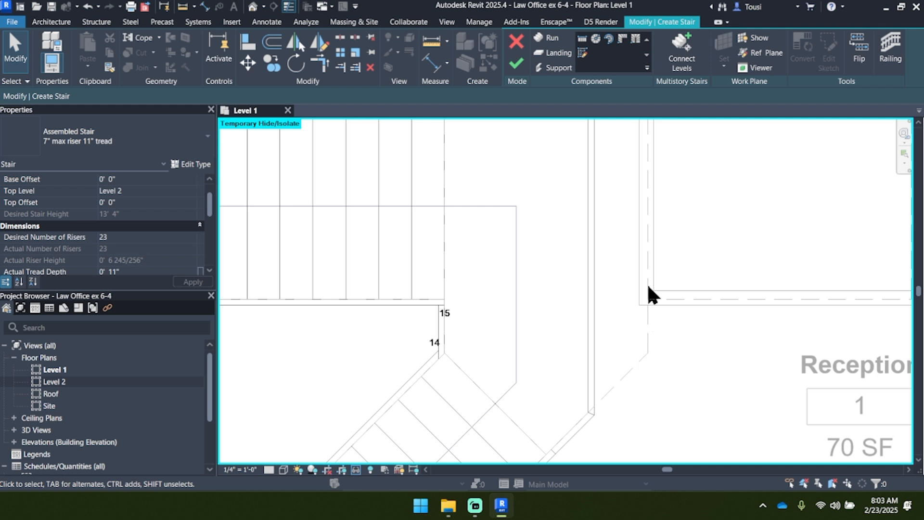
scroll(621, 371, "down", 2)
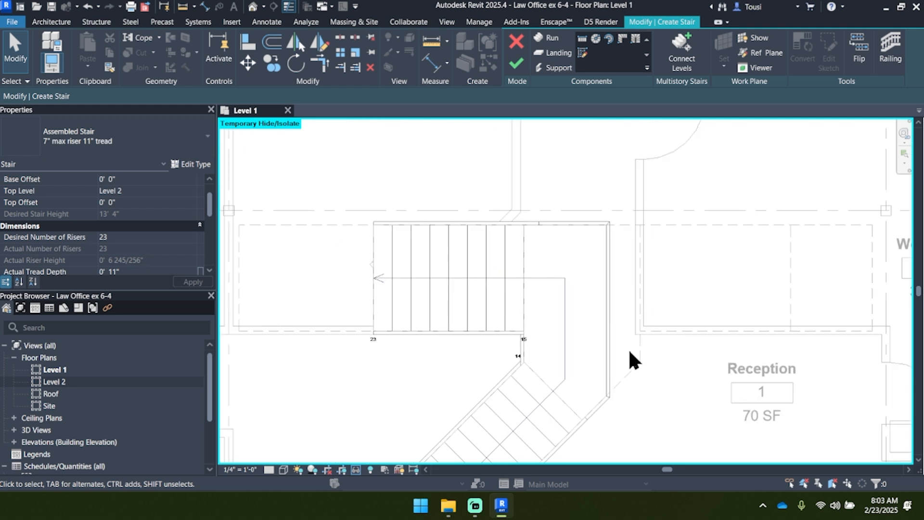
left_click(564, 278)
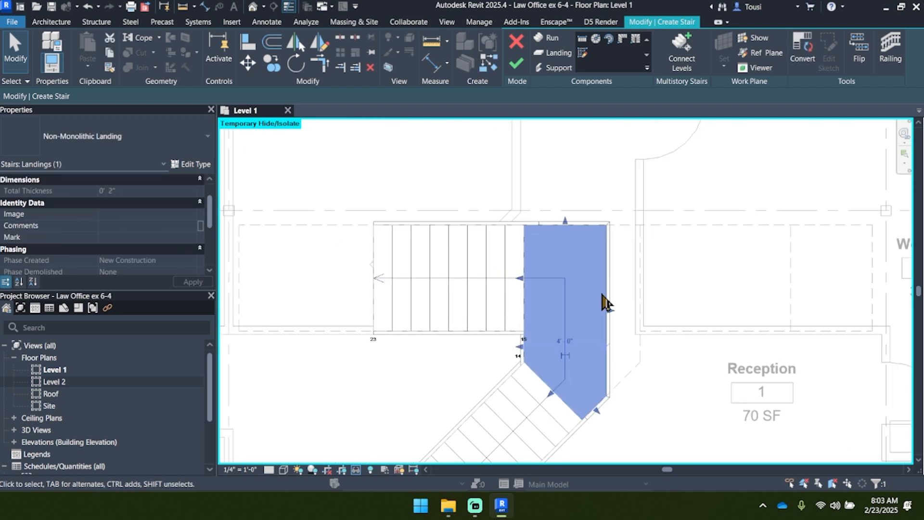
scroll(611, 305, "up", 2)
scroll(597, 310, "down", 1)
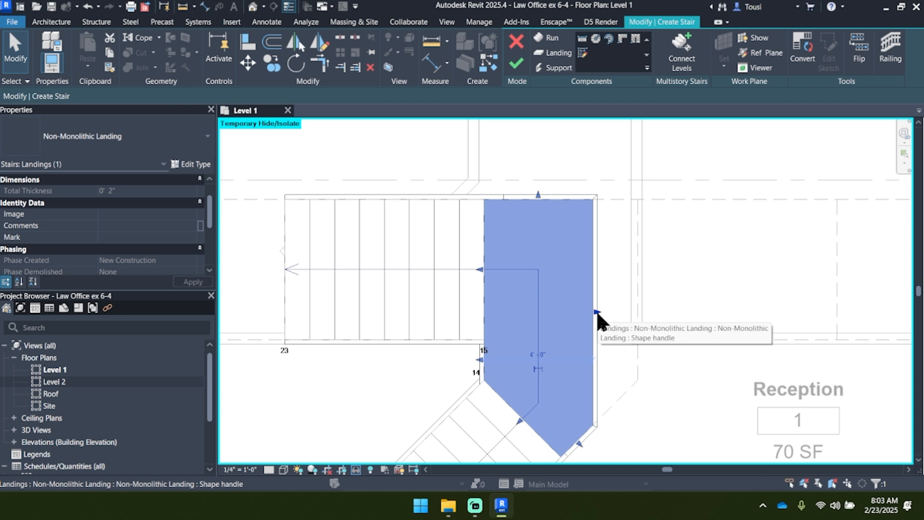
scroll(596, 309, "up", 2)
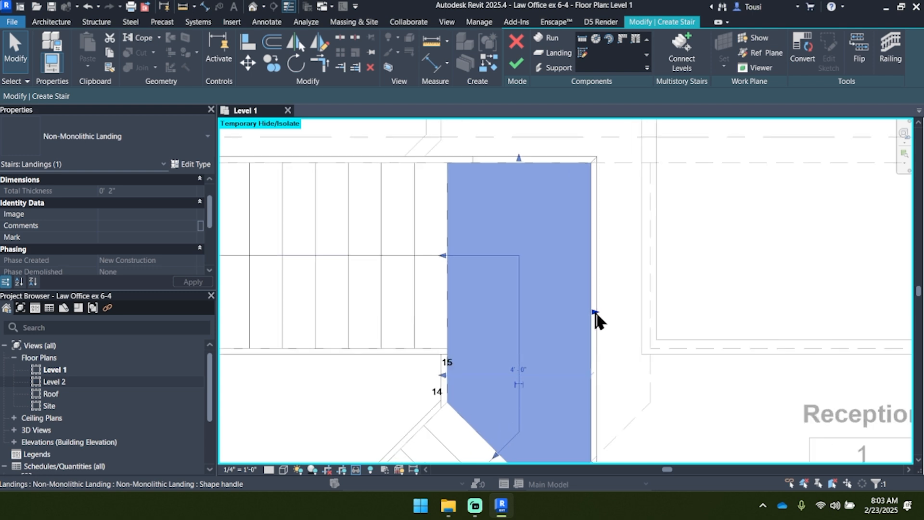
left_click_drag(595, 312, 654, 309)
scroll(655, 313, "up", 3)
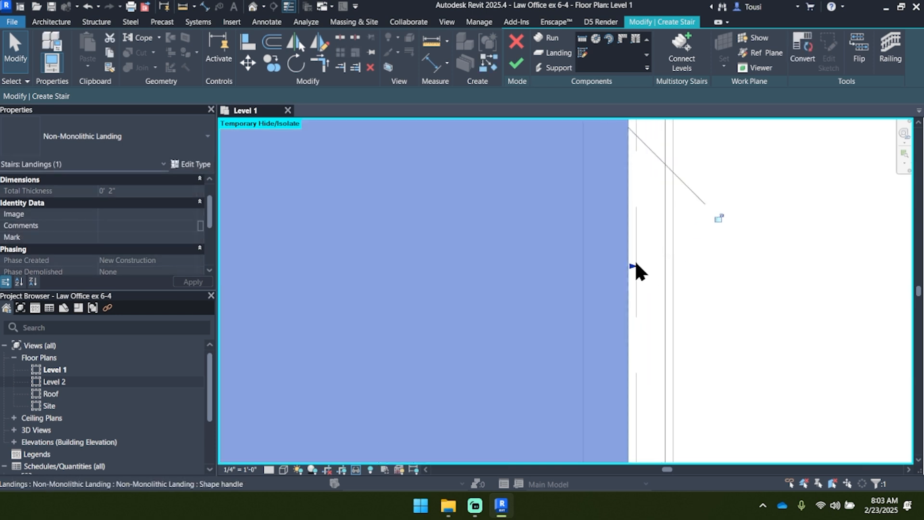
left_click_drag(632, 266, 637, 266)
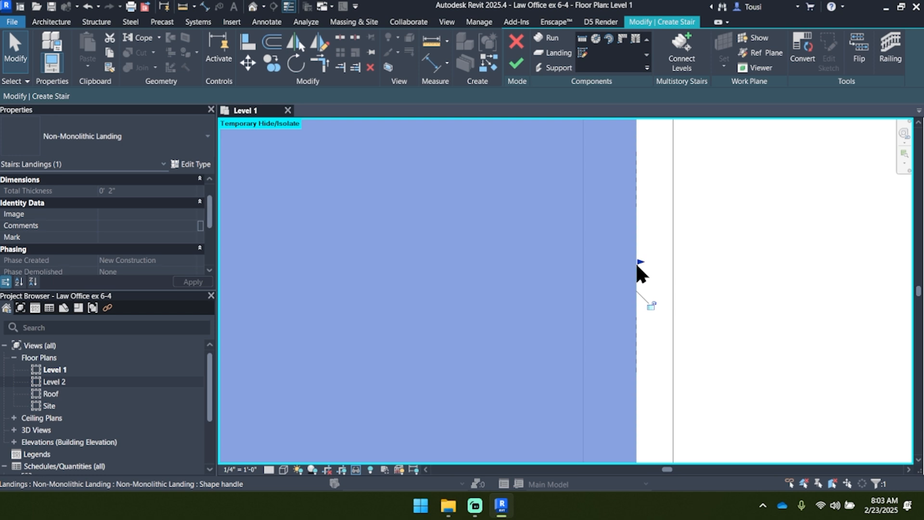
scroll(638, 266, "down", 2)
scroll(637, 266, "down", 3)
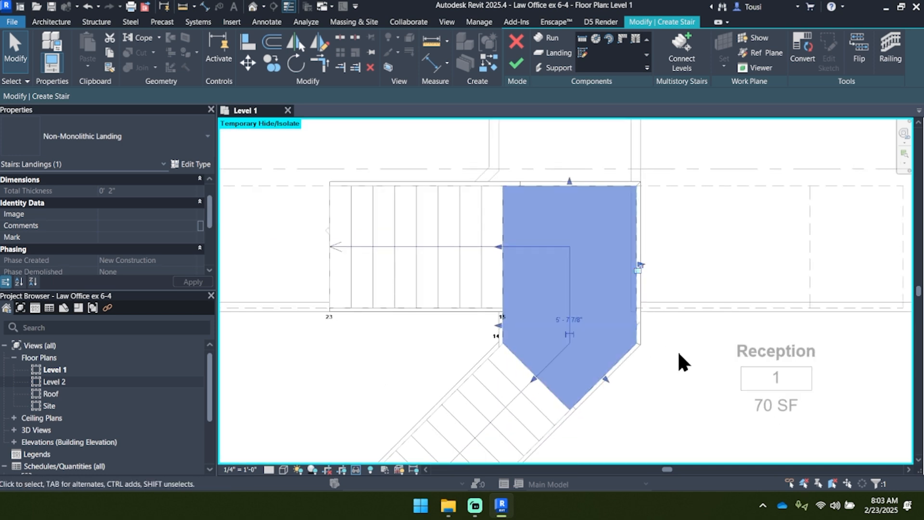
scroll(677, 350, "down", 2)
middle_click_drag(678, 350, 676, 269)
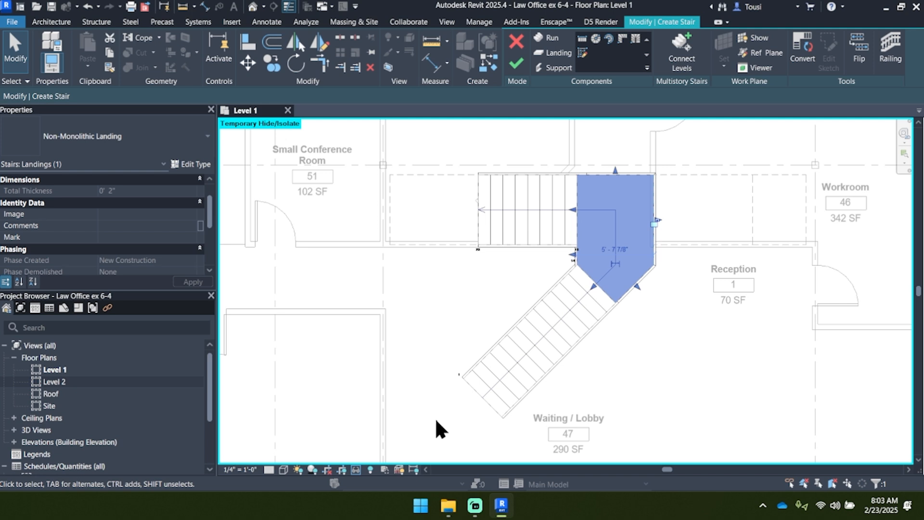
left_click(656, 366)
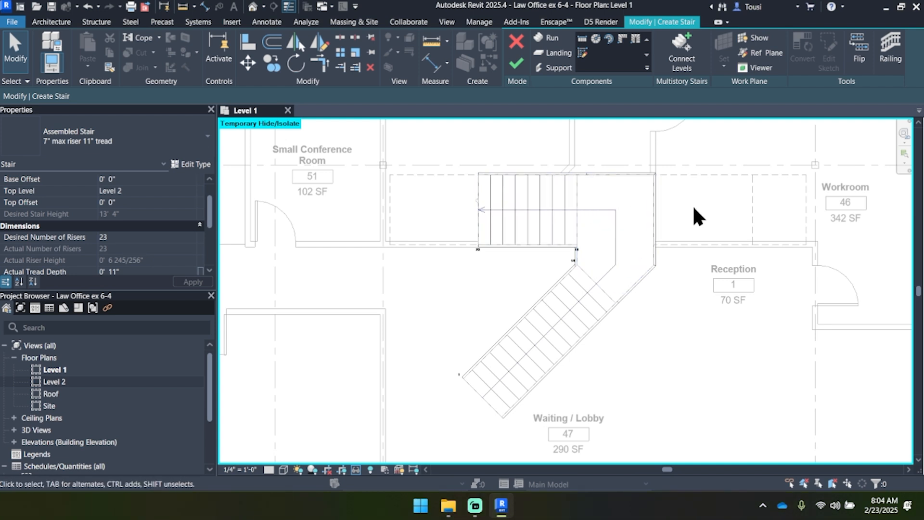
Step: Examine the stair's separate components: the landing's two outer stringers and the upper horizontal run
left_click(643, 280)
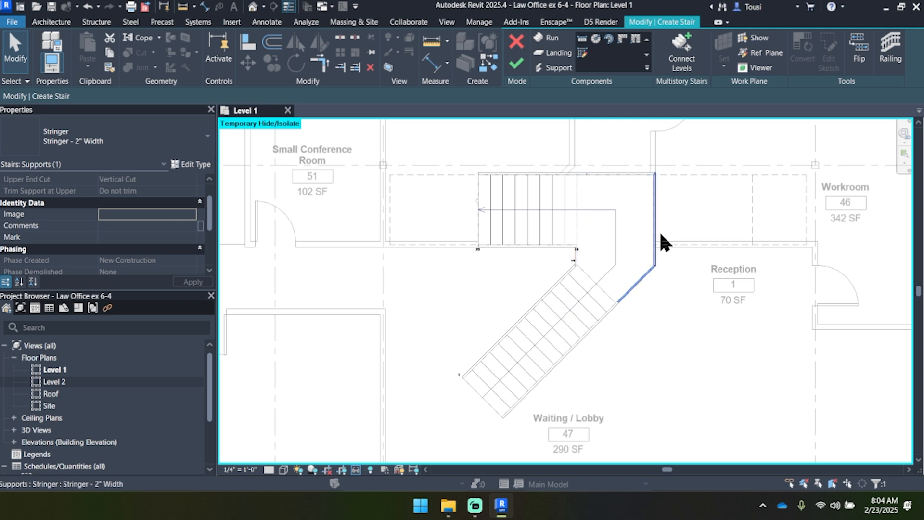
left_click(626, 173)
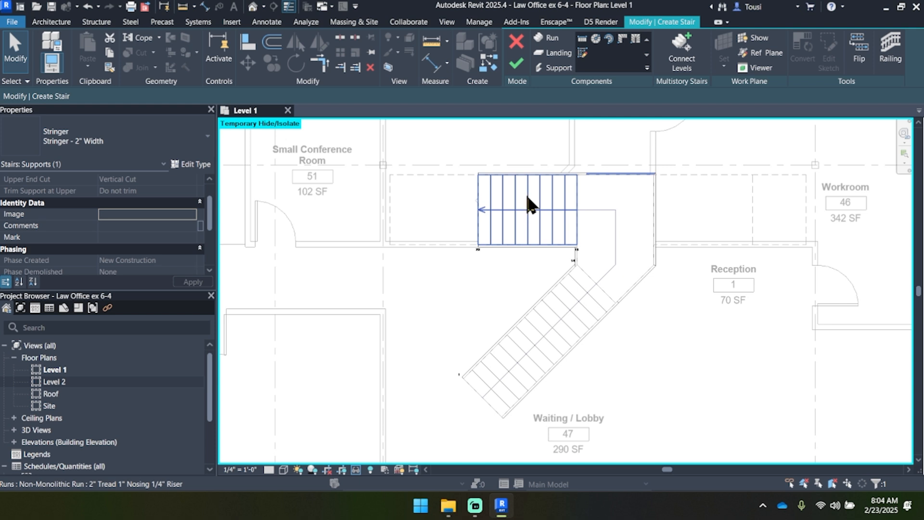
left_click(526, 205)
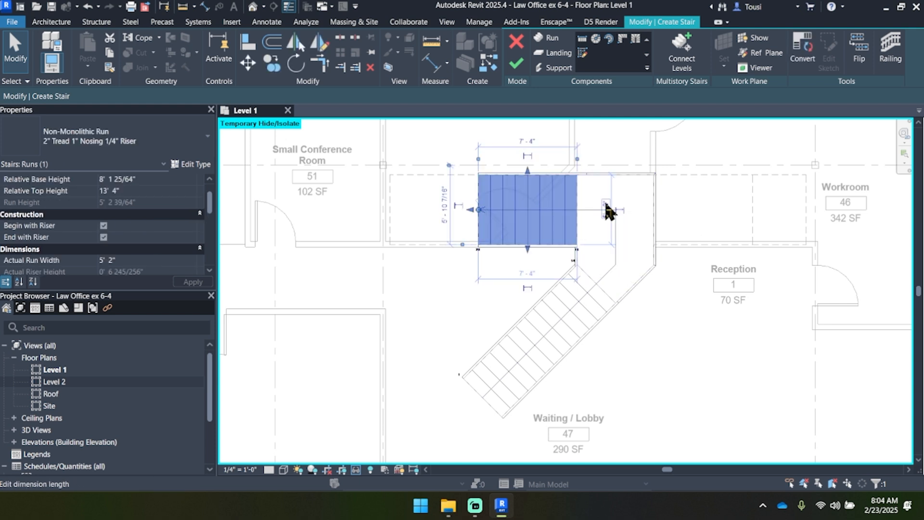
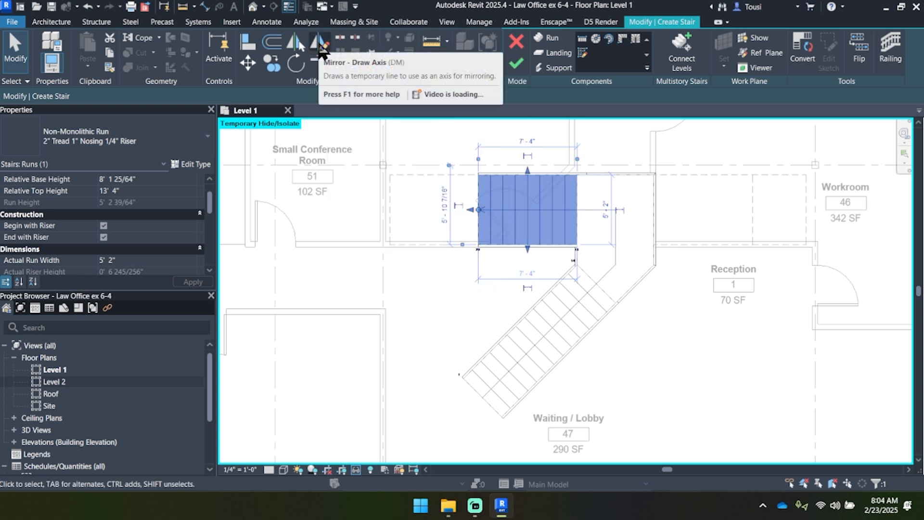
Step: Mirror a copy of the upper horizontal run about a vertical axis through the midpoint of the landing's upper edge
left_click(321, 45)
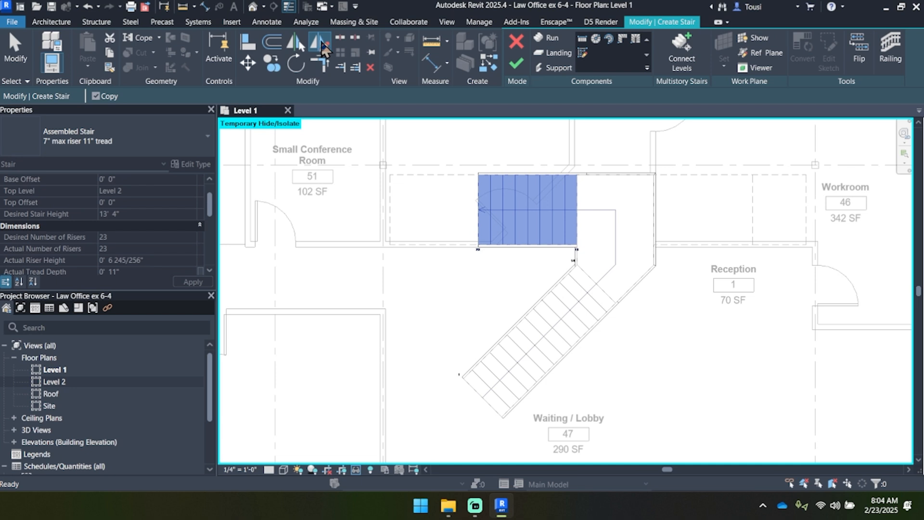
scroll(553, 226, "up", 3)
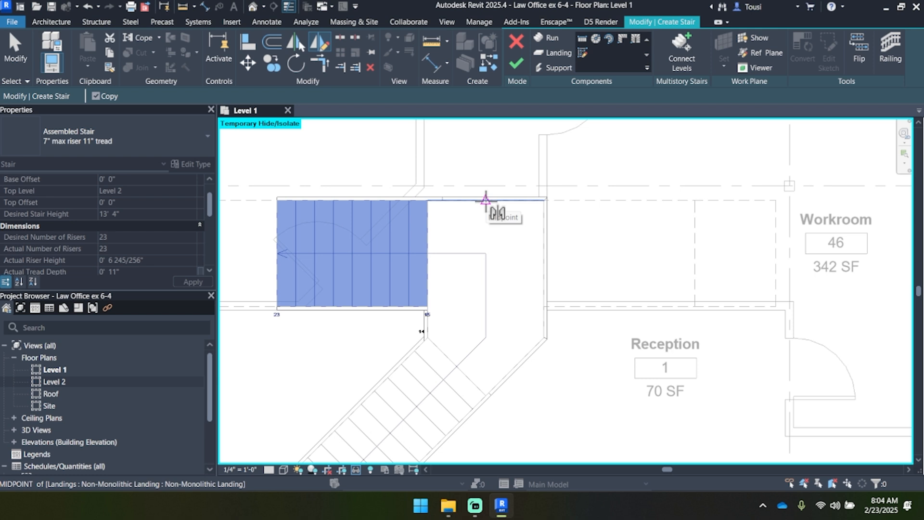
scroll(486, 200, "up", 2)
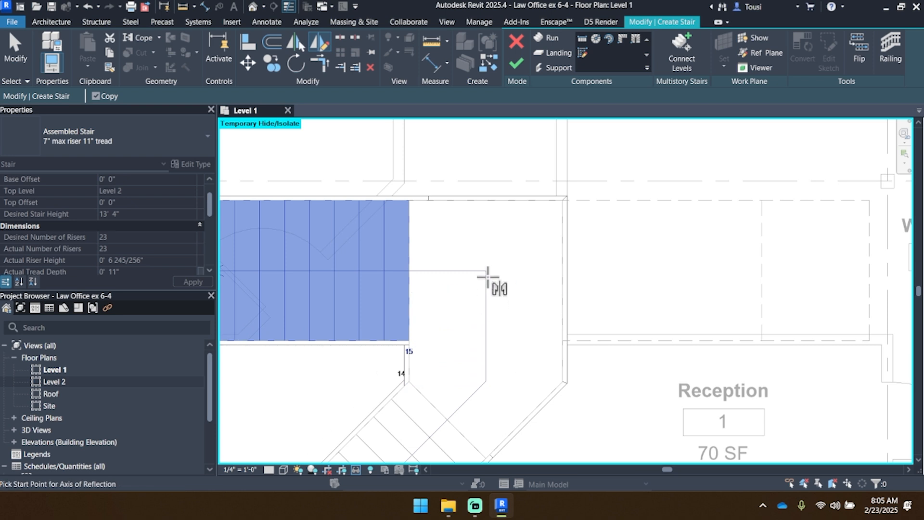
left_click(486, 199)
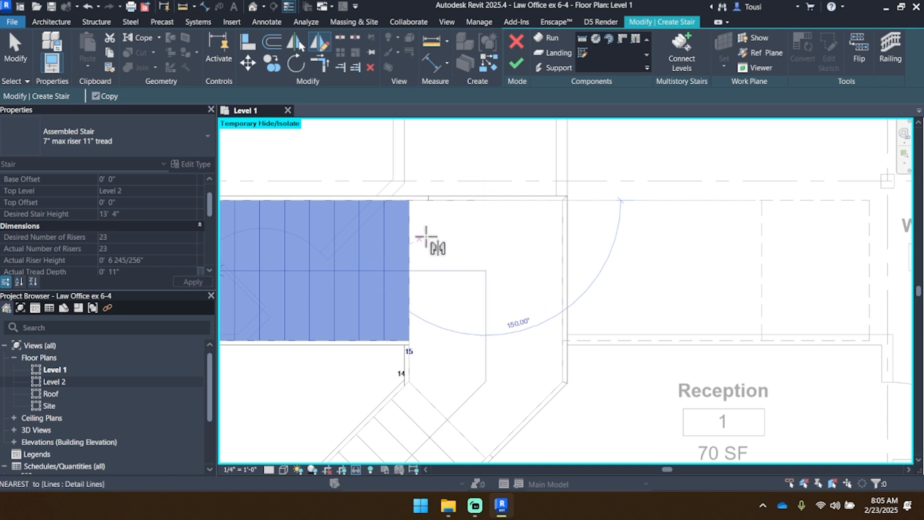
left_click(485, 244)
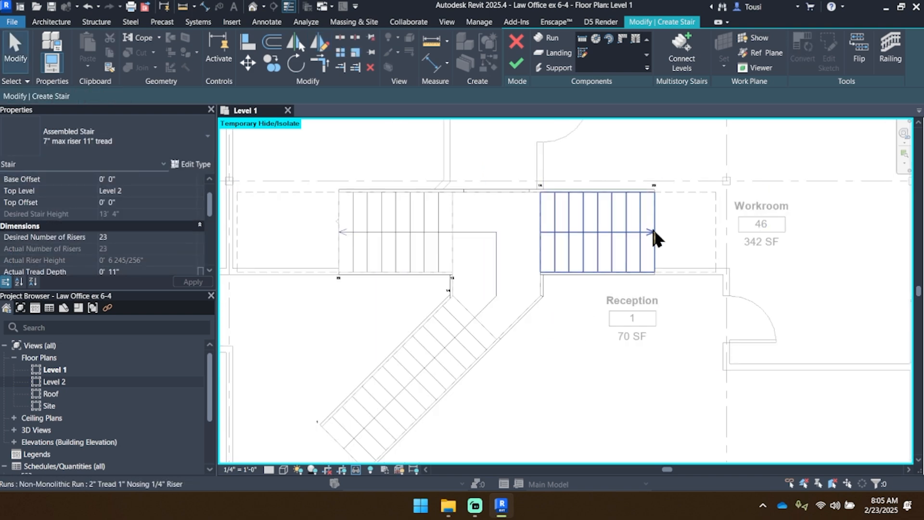
Step: Examine how the mirrored run's far end and corners line up with the dashed outline on the Workroom side
scroll(652, 228, "up", 9)
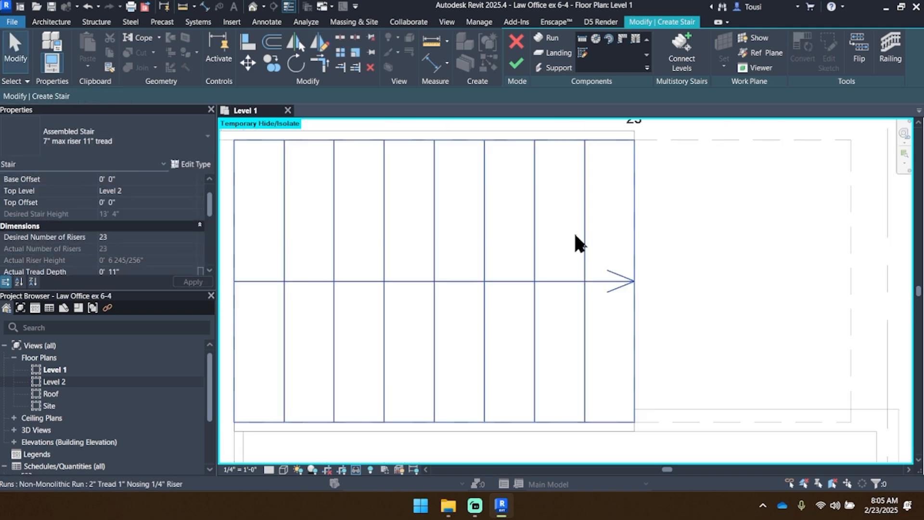
scroll(570, 238, "down", 1)
scroll(590, 229, "up", 1)
left_click(629, 215)
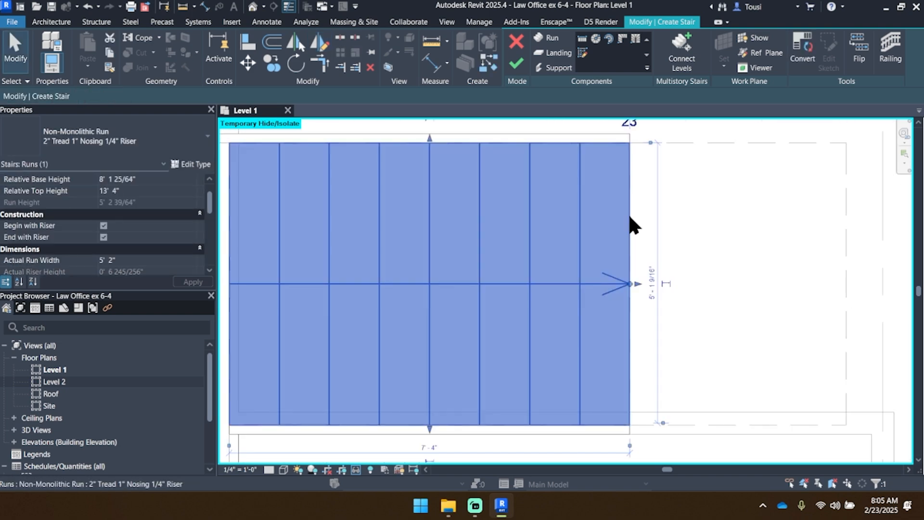
left_click(711, 229)
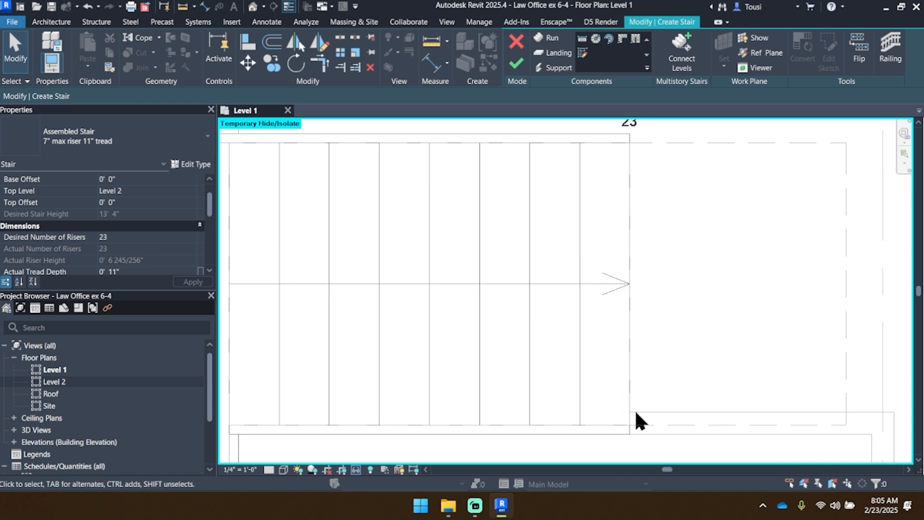
scroll(631, 370, "up", 3)
scroll(635, 366, "down", 5)
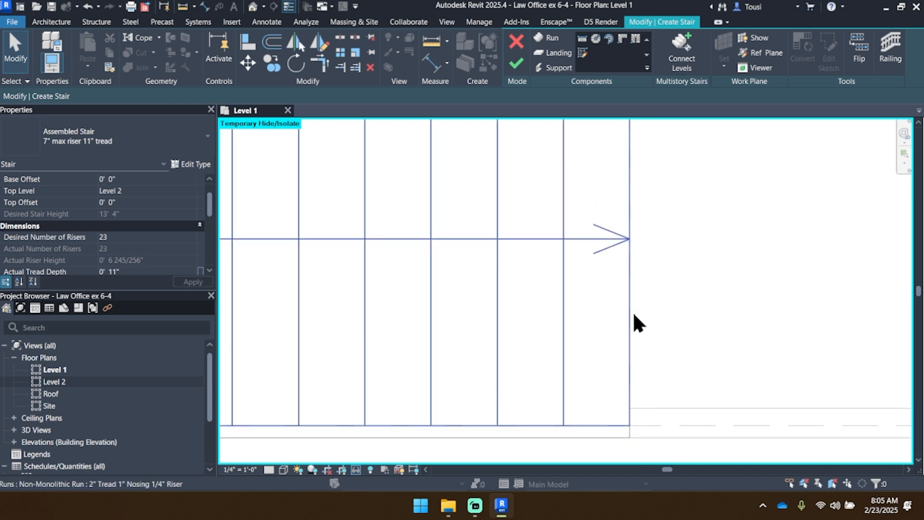
scroll(632, 304, "down", 5)
middle_click_drag(521, 414, 587, 294)
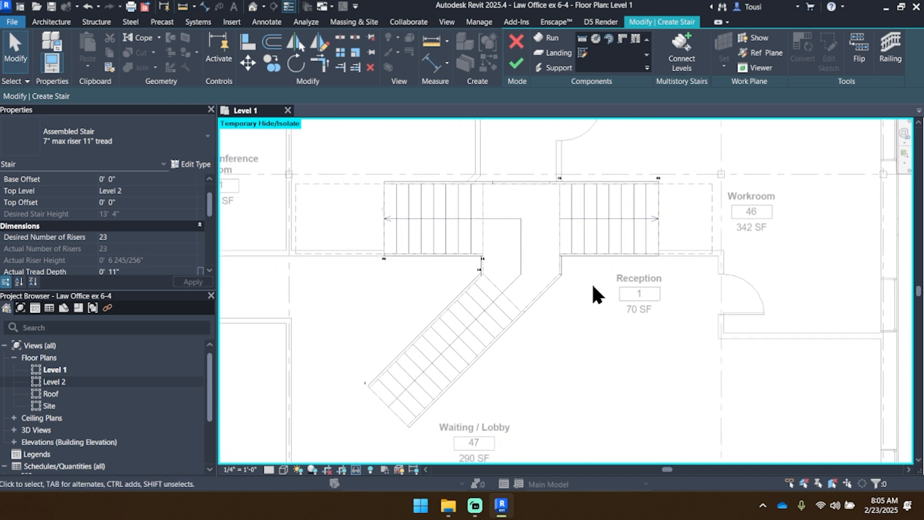
Step: Finish the stair, dismiss the railing warning and open the Level 2 floor plan around the stair opening
left_click(516, 65)
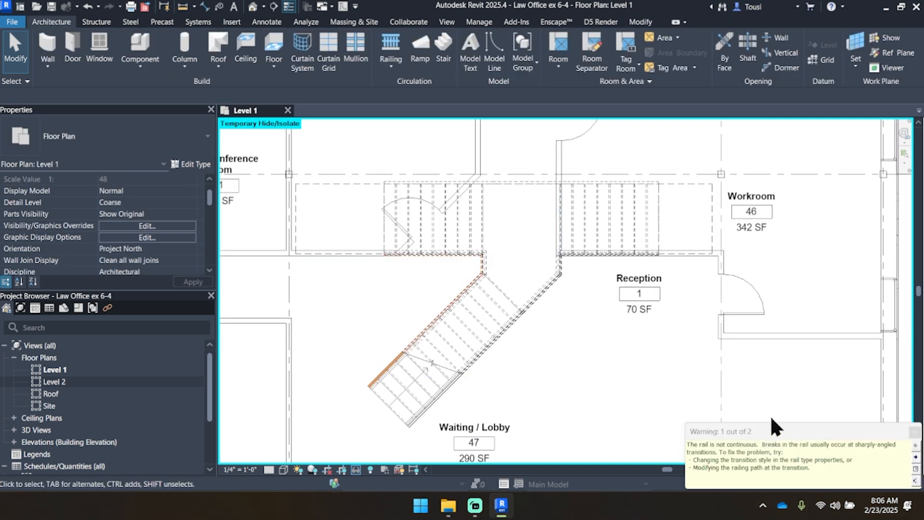
left_click(680, 342)
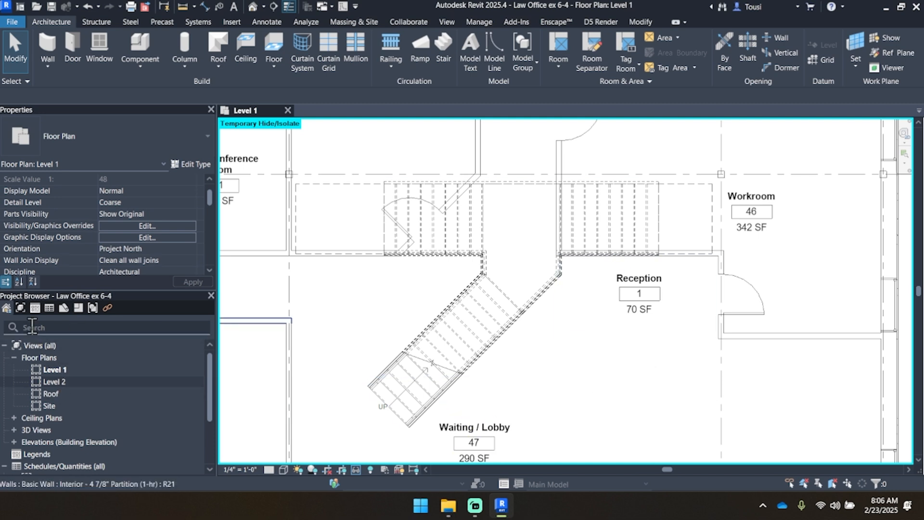
double_click(62, 380)
middle_click_drag(290, 264, 393, 260)
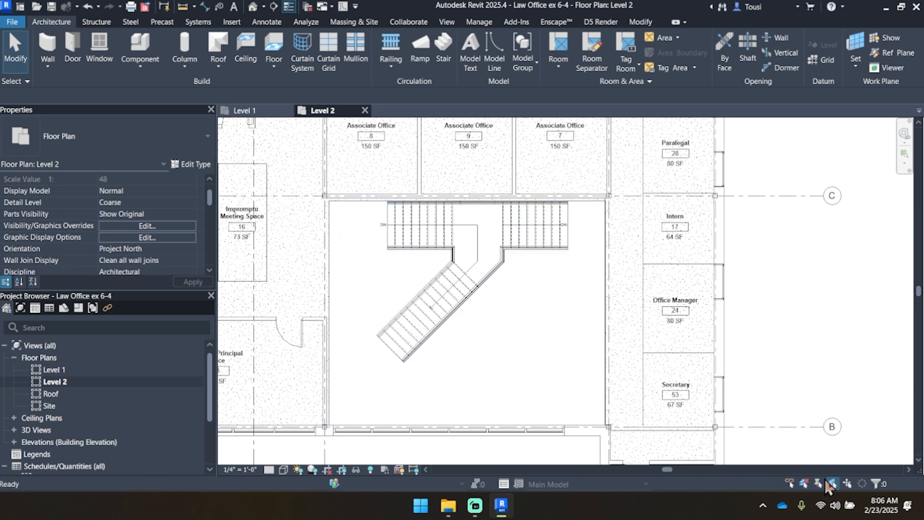
Step: Open the boundary sketch of the LW Concrete on Metal Deck floor surrounding the Level 2 stair opening
middle_click_drag(307, 223, 397, 256)
left_click(397, 259)
scroll(398, 264, "down", 3)
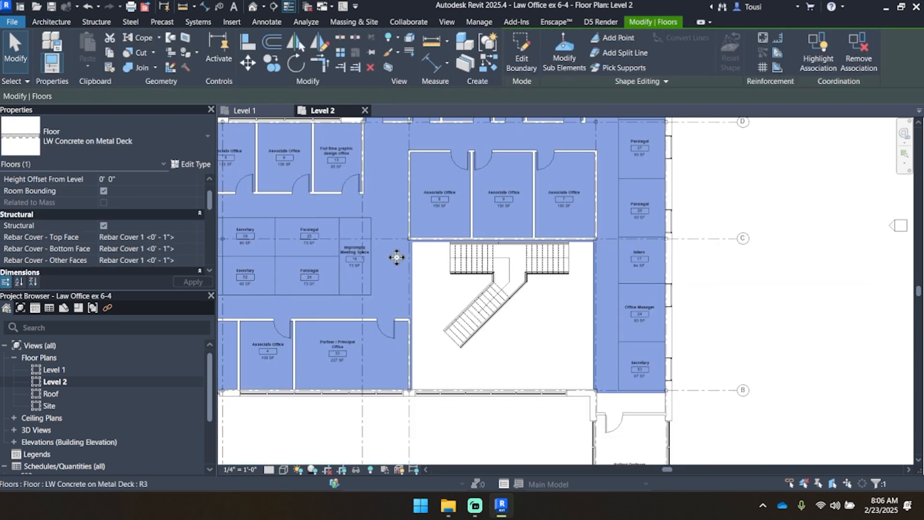
scroll(430, 303, "up", 2)
scroll(430, 303, "down", 1)
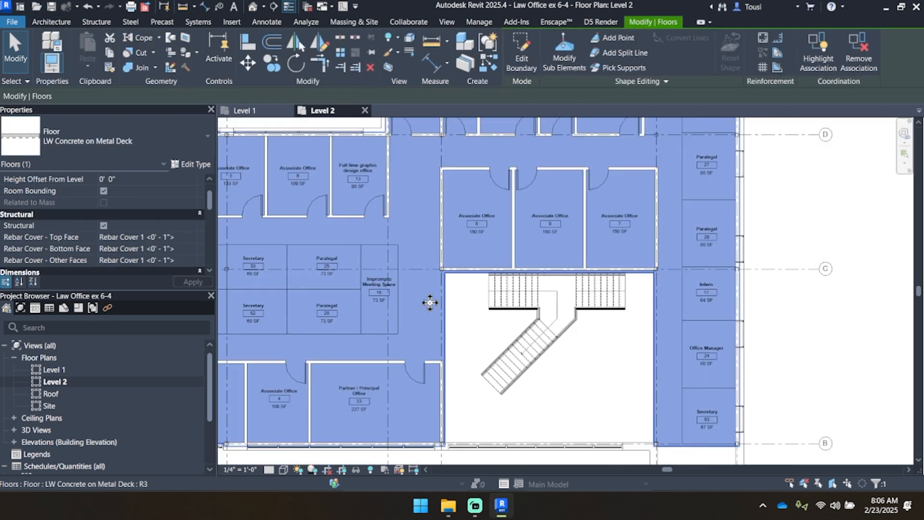
scroll(443, 306, "up", 2)
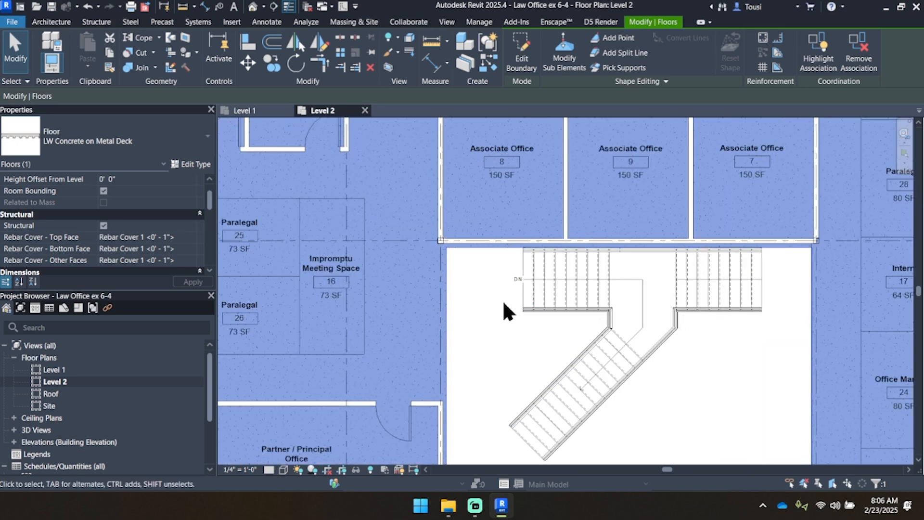
scroll(415, 259, "down", 1)
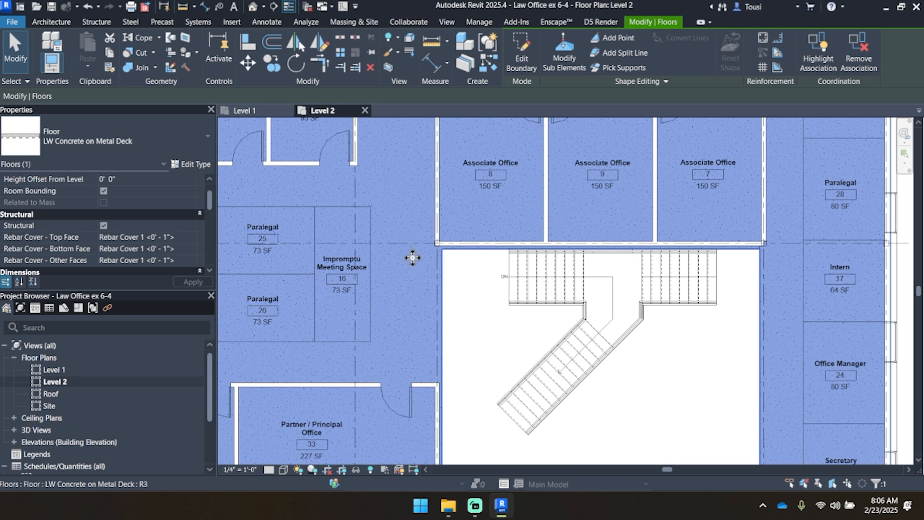
left_click(521, 56)
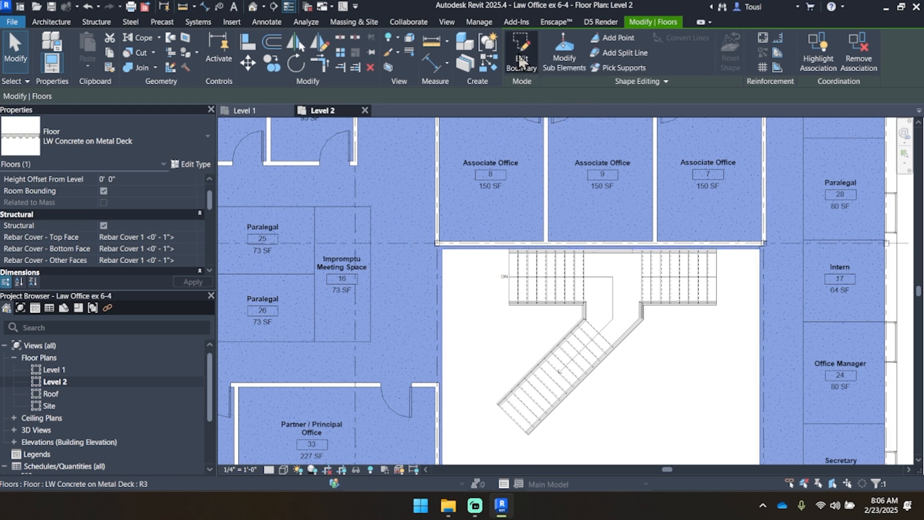
scroll(492, 244, "down", 3)
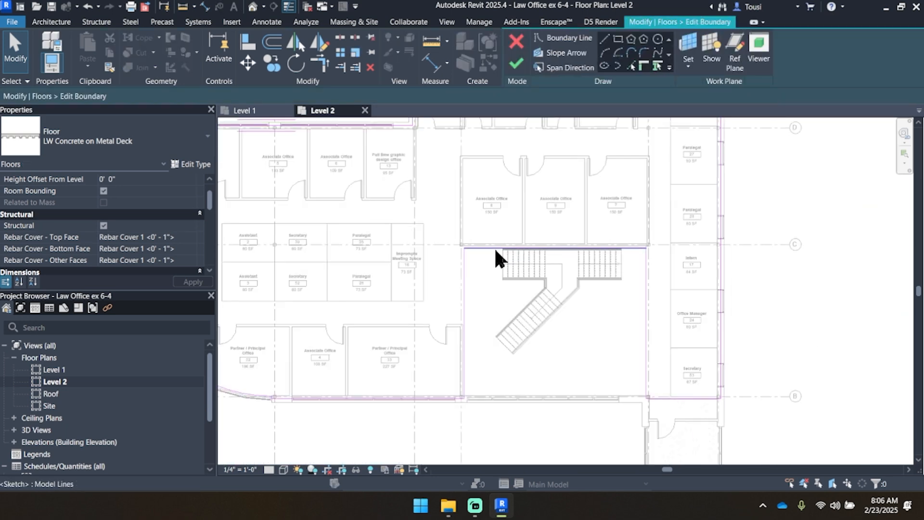
Step: Draw floor boundary lines from the upper run's lower corner: 6' 6 9/16" to the opening's Impromptu Meeting Space edge and 5' 5 13/16" up to its upper edge
scroll(495, 247, "up", 3)
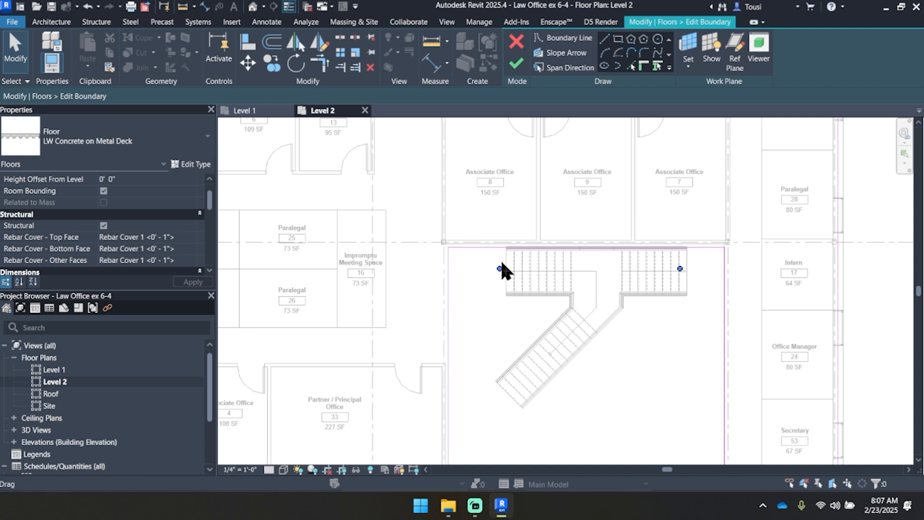
middle_click_drag(678, 301, 645, 276)
scroll(464, 265, "up", 3)
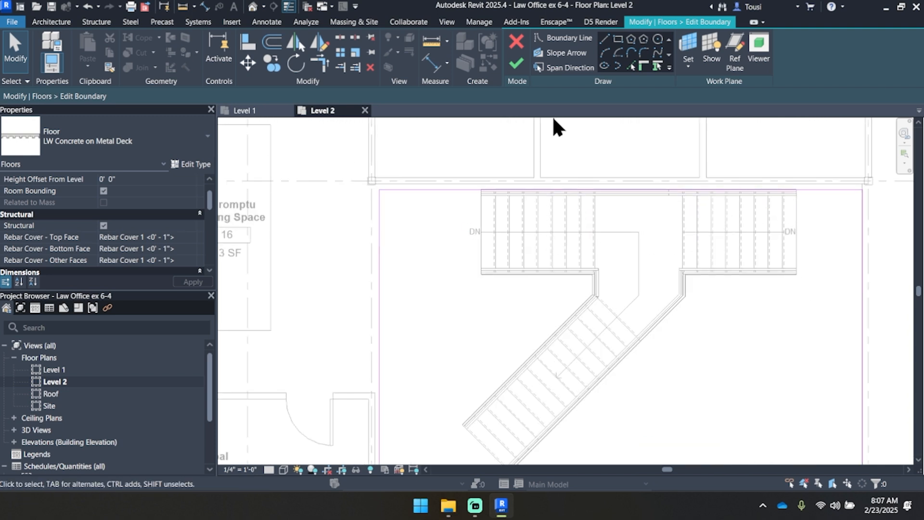
left_click(604, 39)
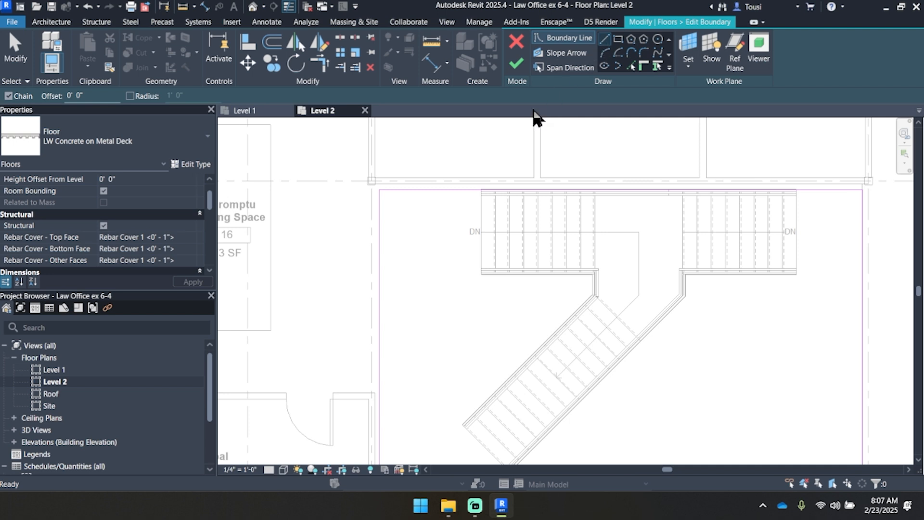
left_click(481, 274)
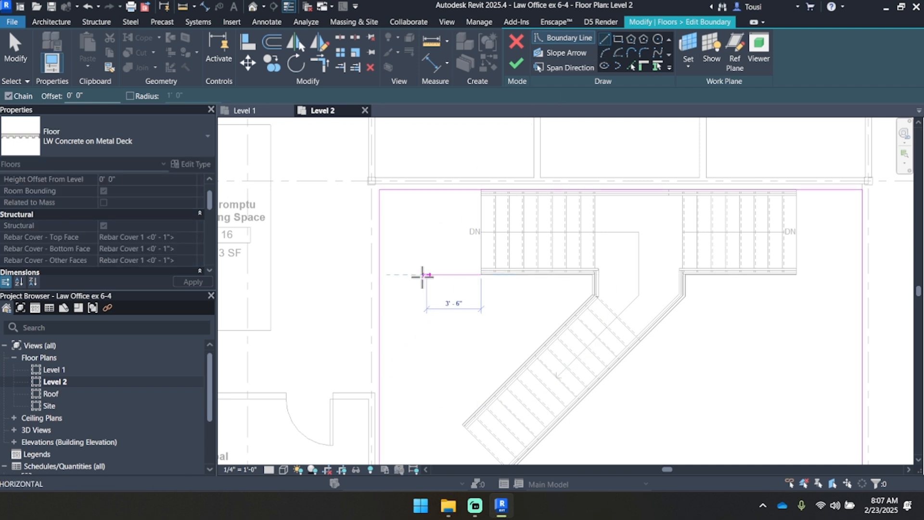
left_click(380, 275)
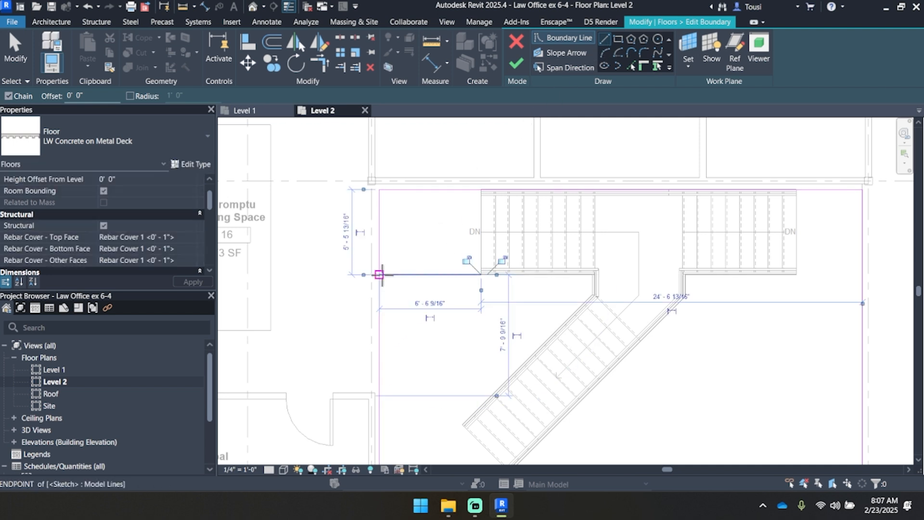
left_click(481, 274)
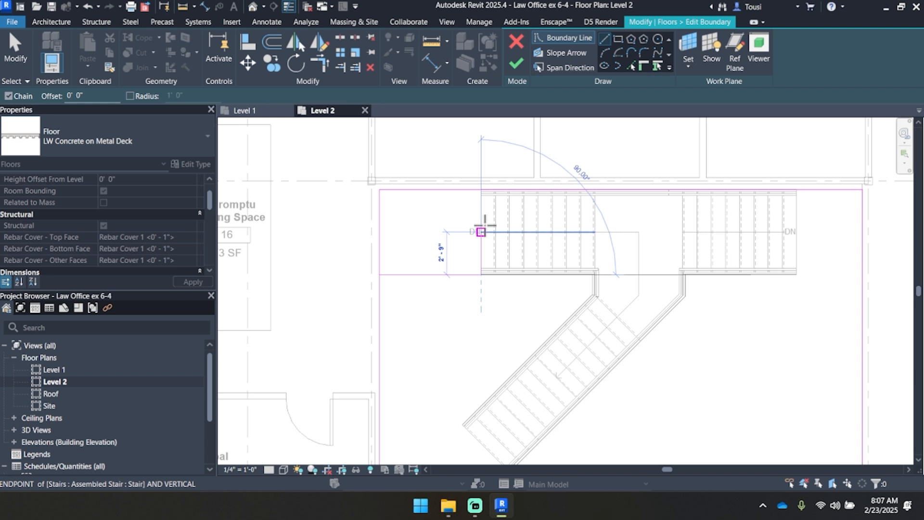
left_click(481, 189)
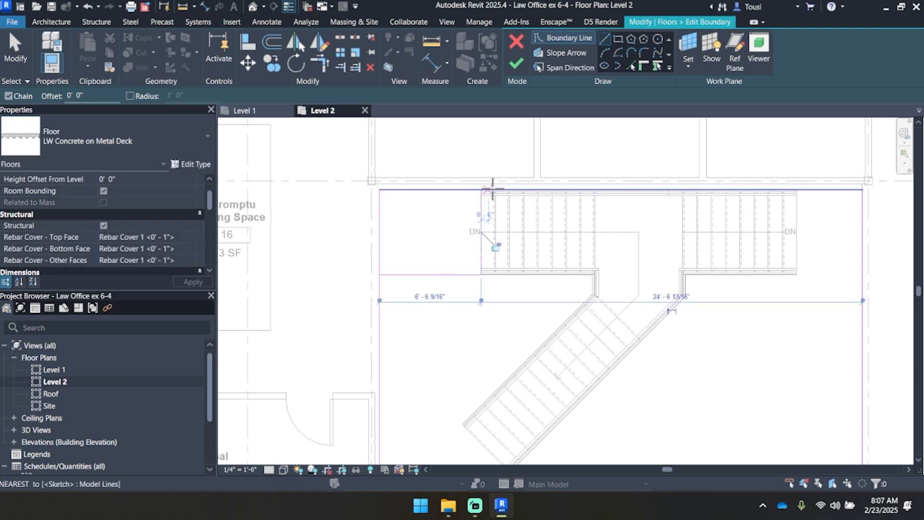
Step: Draw boundary lines from the mirrored run's lower corner to the opening's Intern-side edge and, about 5' 5 9/16" long, up to its upper edge
left_click(799, 276)
left_click(862, 275)
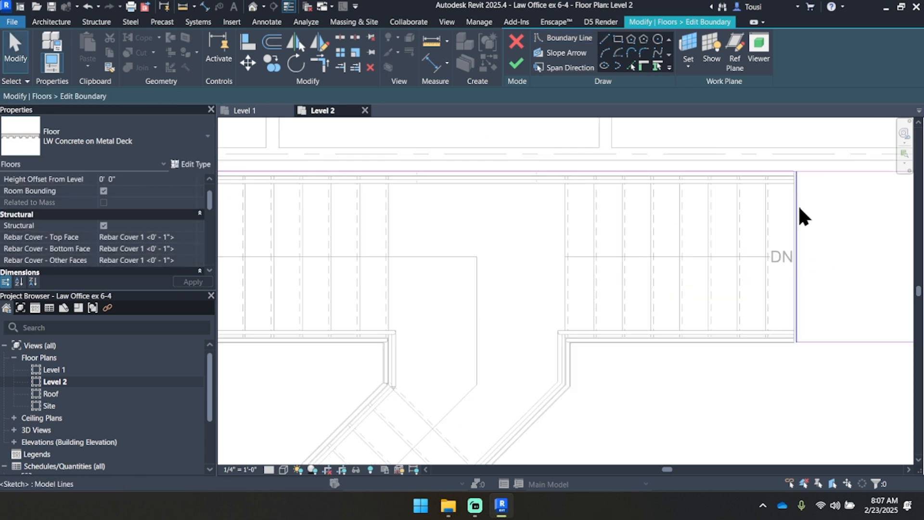
scroll(796, 207, "up", 3)
left_click(792, 200)
left_click_drag(793, 200, 785, 205)
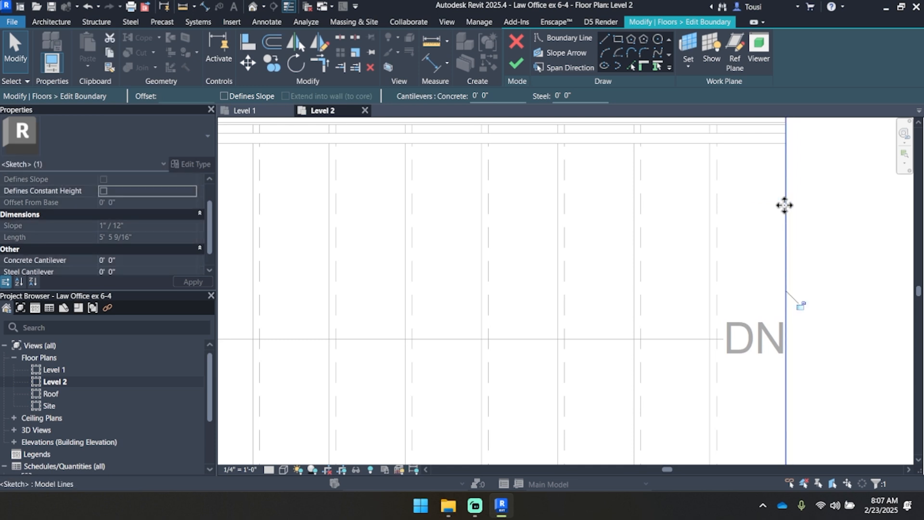
scroll(785, 205, "down", 3)
scroll(784, 205, "down", 3)
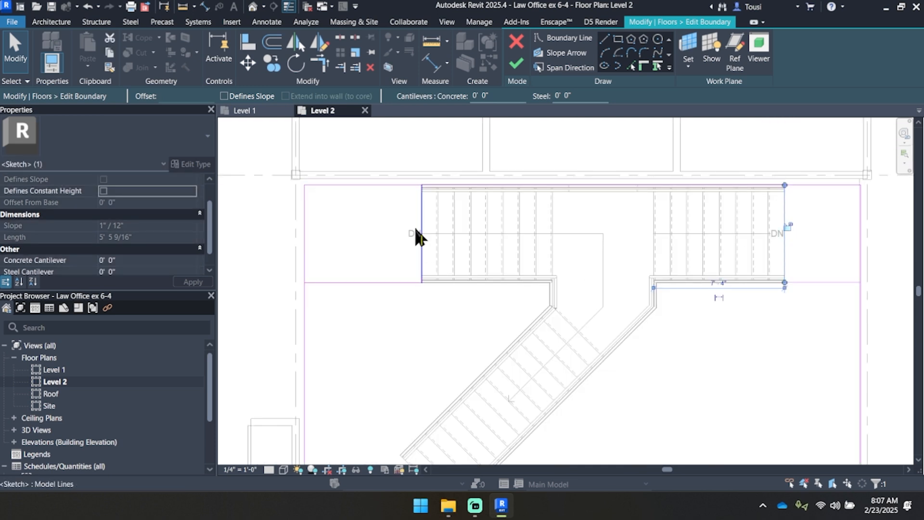
Step: Trim the floor boundary lines to corners so they form one continuous outline around the stair's upper runs and the opening
left_click(318, 65)
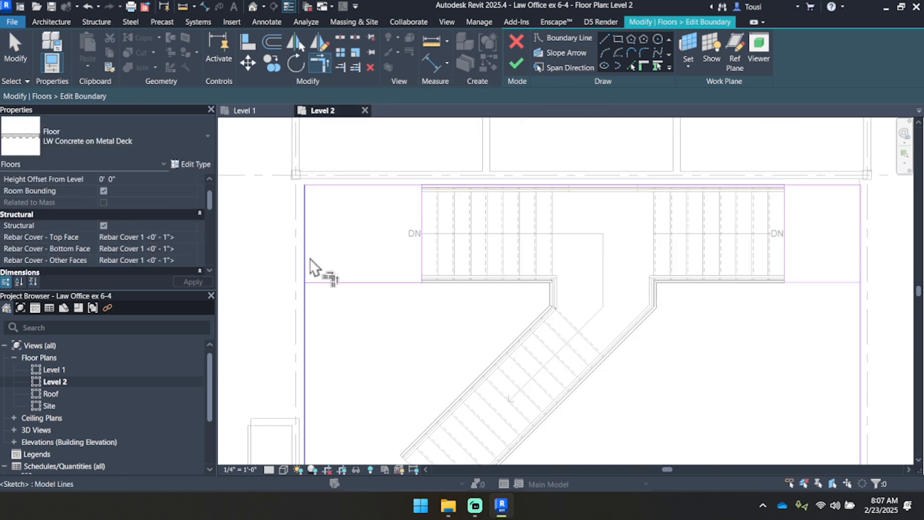
left_click(304, 308)
left_click(332, 283)
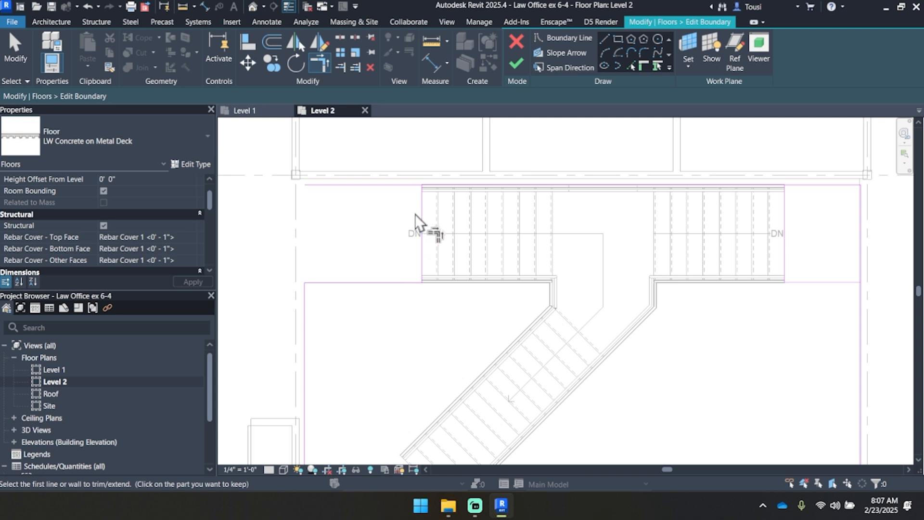
scroll(509, 182, "down", 2)
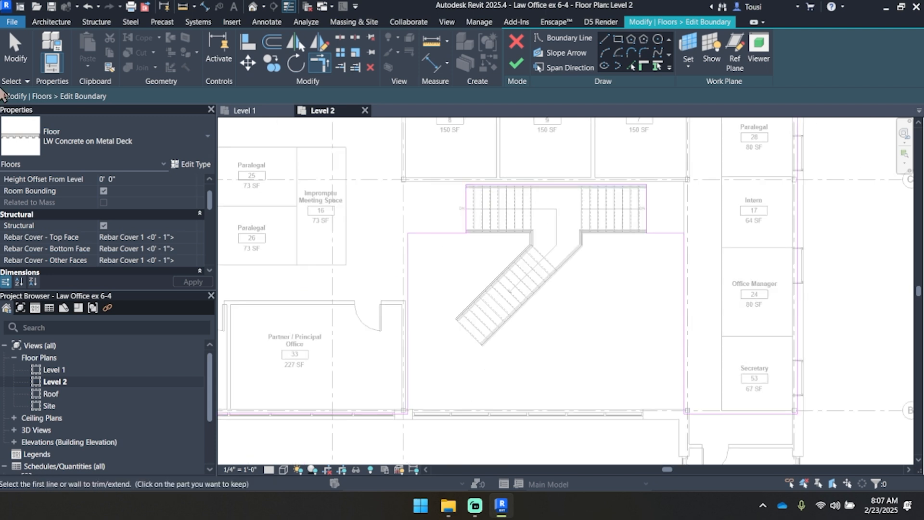
left_click(15, 48)
Step: Finish the floor's boundary edit without attaching the walls below to its underside
left_click_drag(714, 141, 377, 262)
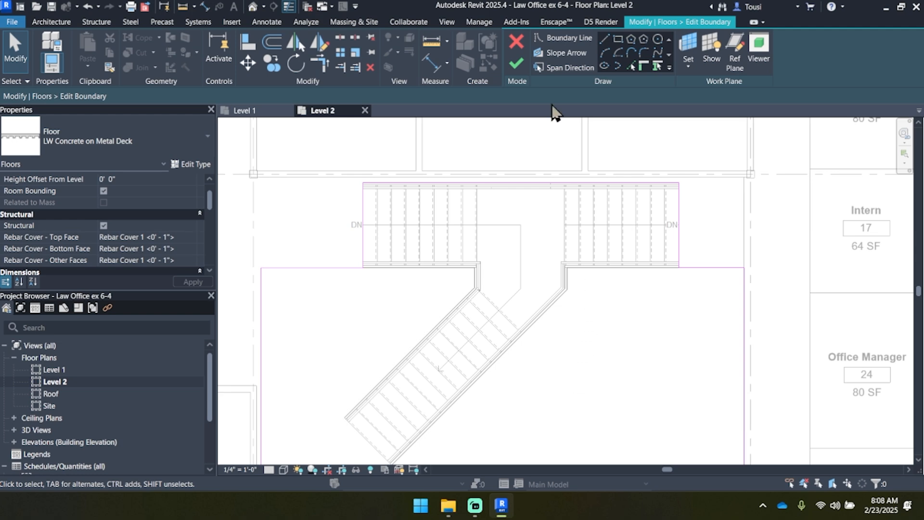
left_click(518, 65)
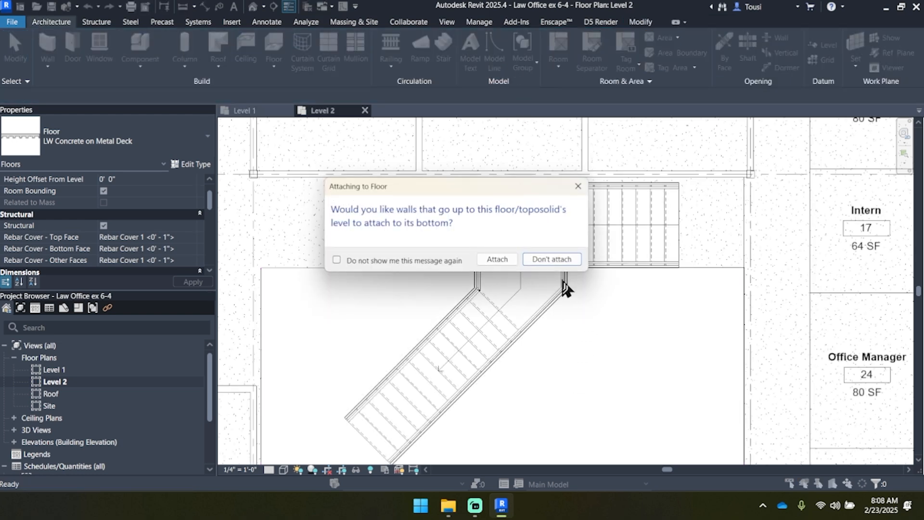
left_click(553, 259)
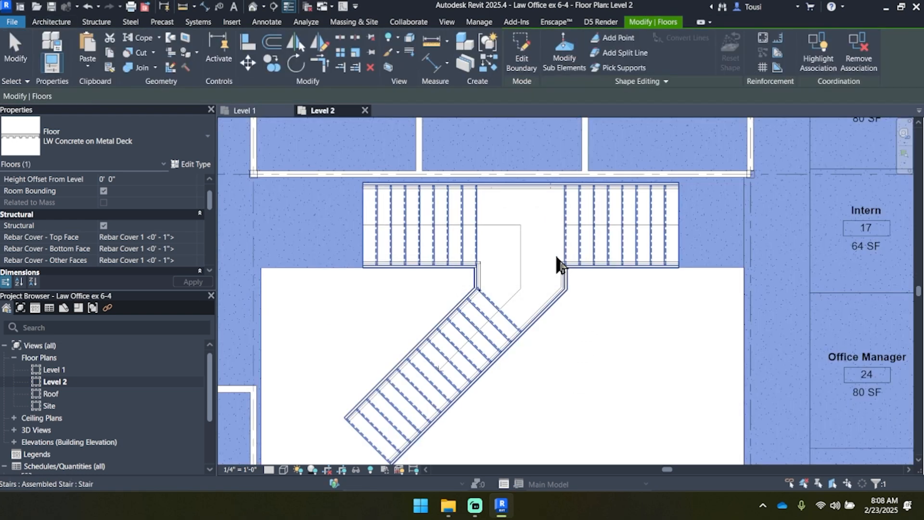
Step: Start a new sketched railing path on Level 2 with the Guardrail - Pipe type, matching the stair's existing guardrail
left_click(10, 70)
scroll(427, 349, "down", 2)
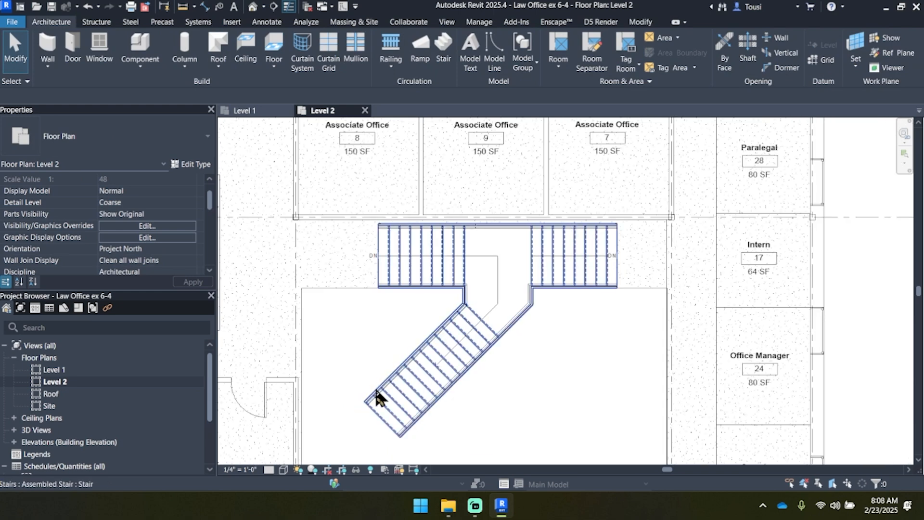
left_click(551, 289)
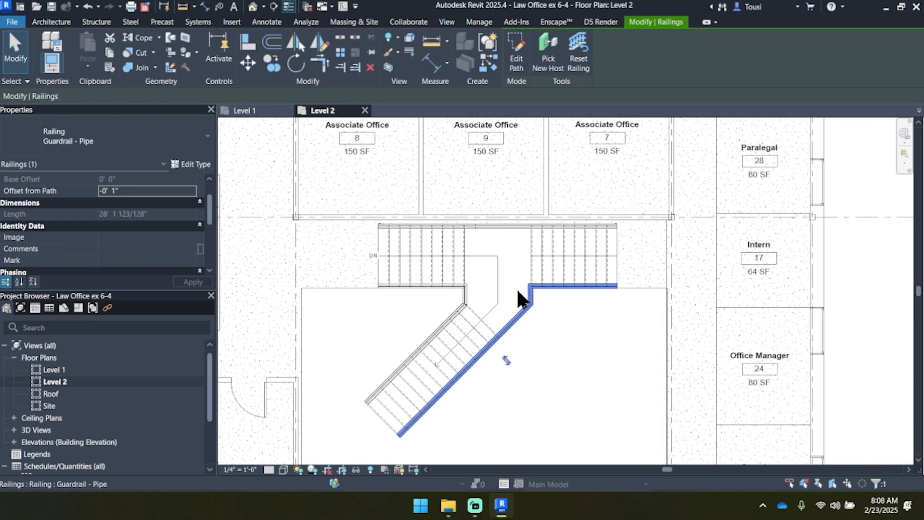
left_click(15, 52)
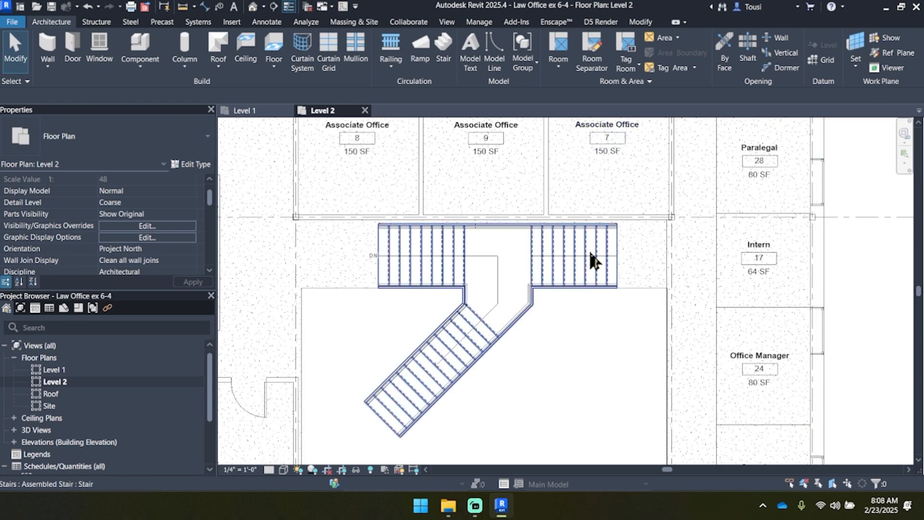
middle_click_drag(406, 332, 455, 245)
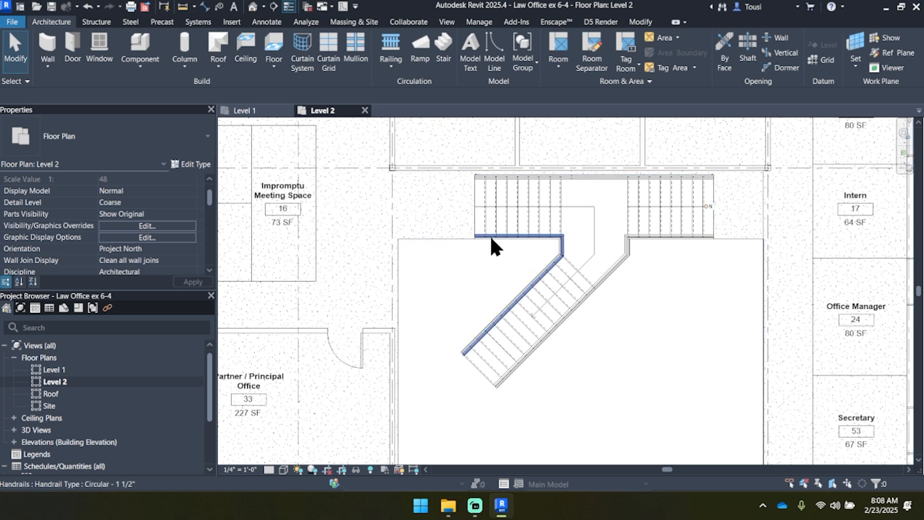
scroll(488, 235, "up", 1)
scroll(488, 236, "up", 1)
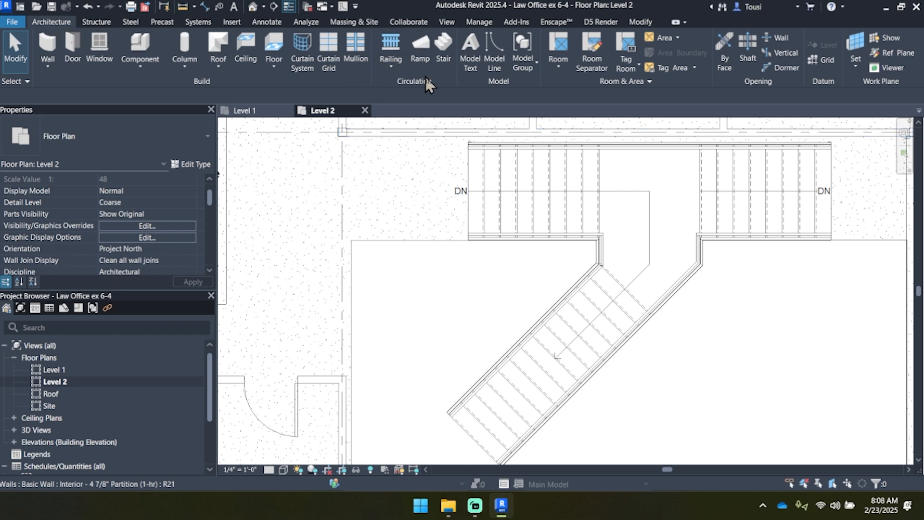
left_click(392, 44)
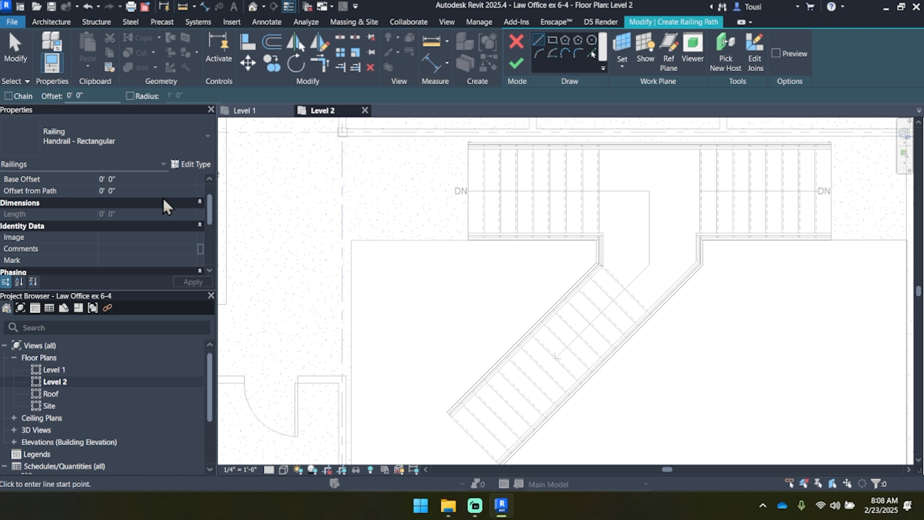
left_click(96, 151)
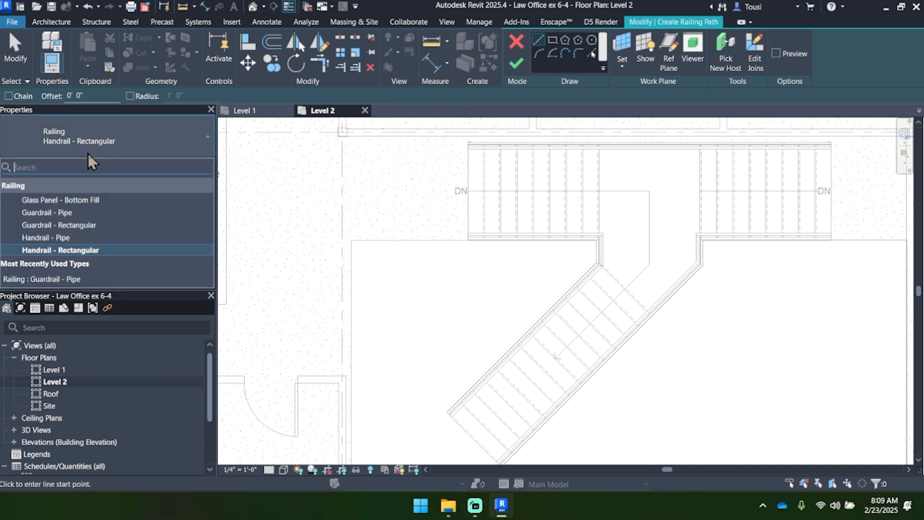
left_click(54, 213)
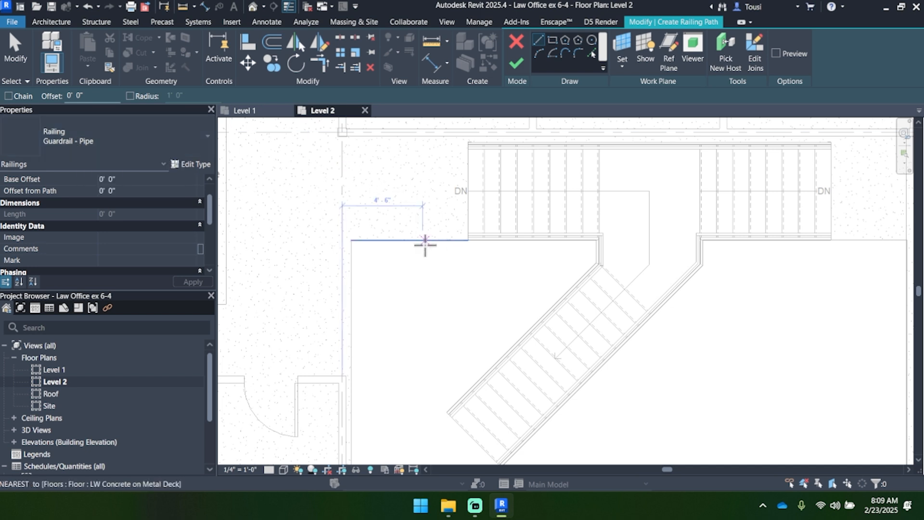
Step: Examine the stair guardrail's end at the floor opening and review the Guardrail - Pipe type properties without changing them
scroll(425, 239, "up", 3)
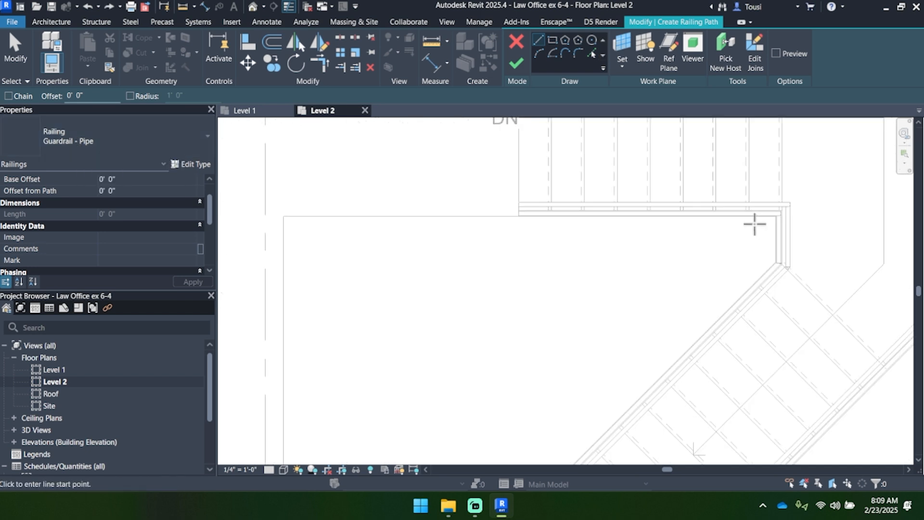
middle_click_drag(499, 228, 380, 260)
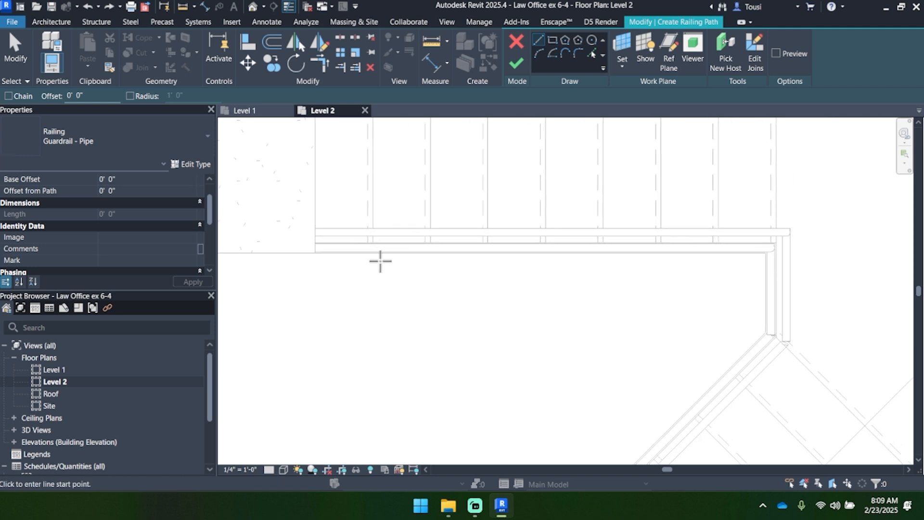
scroll(313, 249, "up", 2)
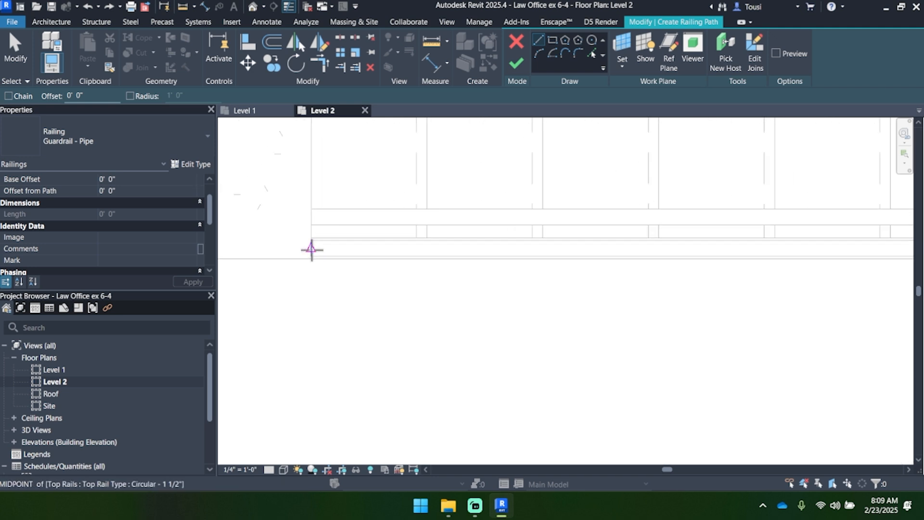
scroll(312, 249, "down", 2)
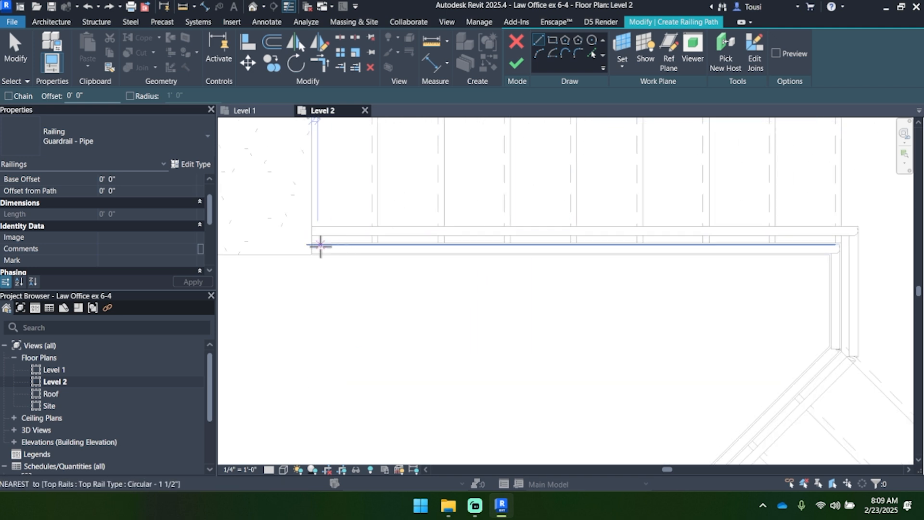
scroll(317, 231, "up", 2)
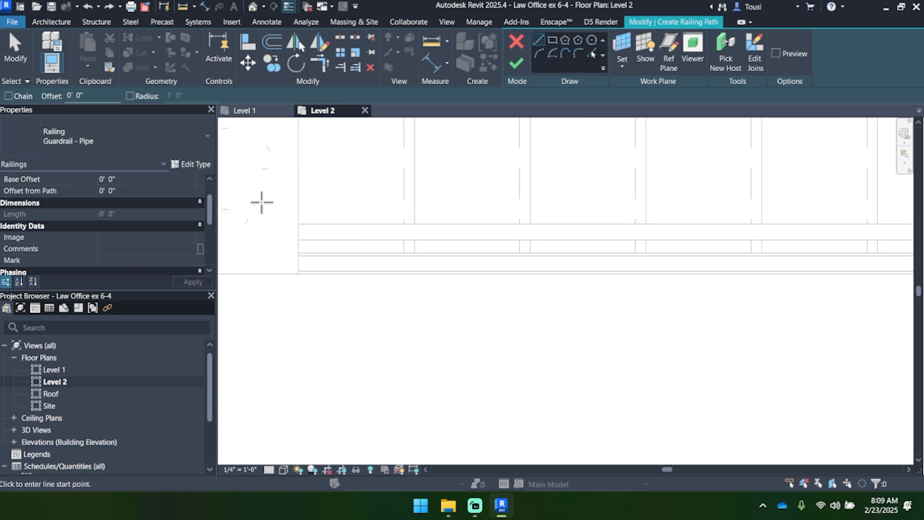
left_click(191, 164)
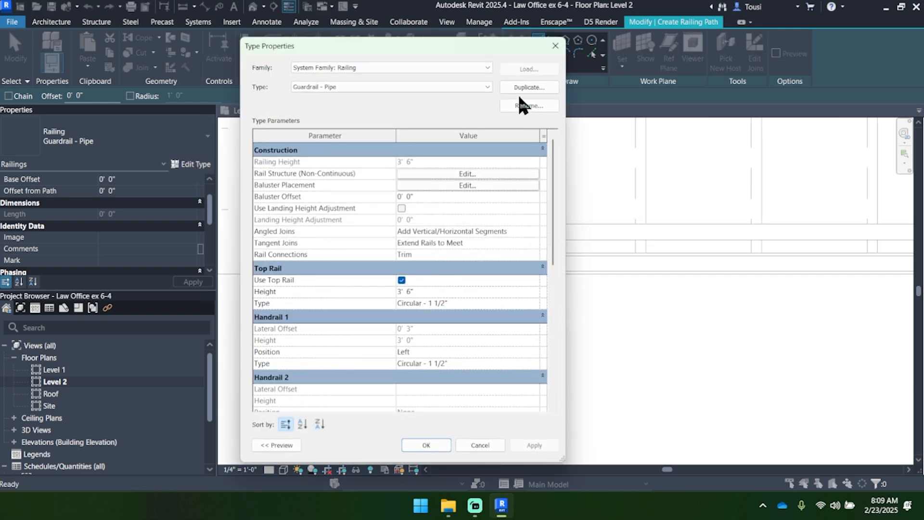
left_click(555, 46)
middle_click_drag(308, 265, 501, 258)
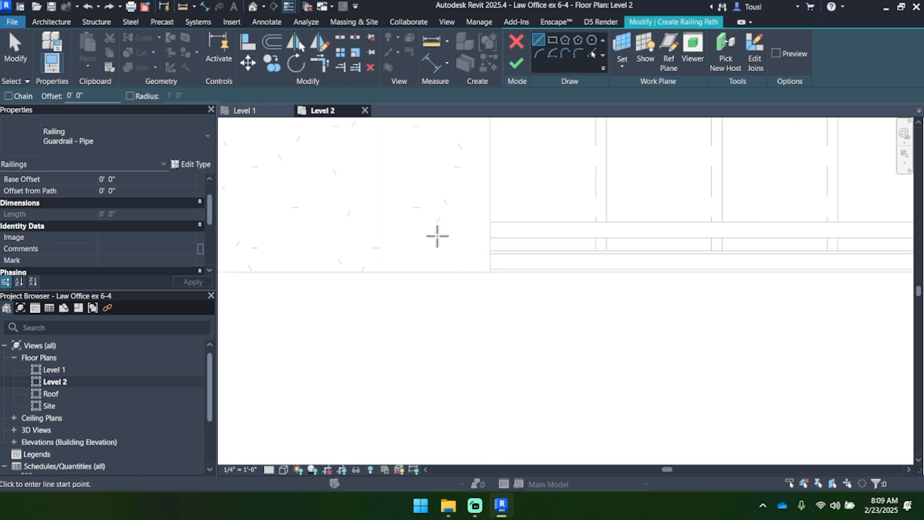
Step: Draw a 6' 8" railing path line from the midpoint of the stair's top-rail end along the opening edge, toward the Impromptu Meeting Space
scroll(464, 258, "up", 2)
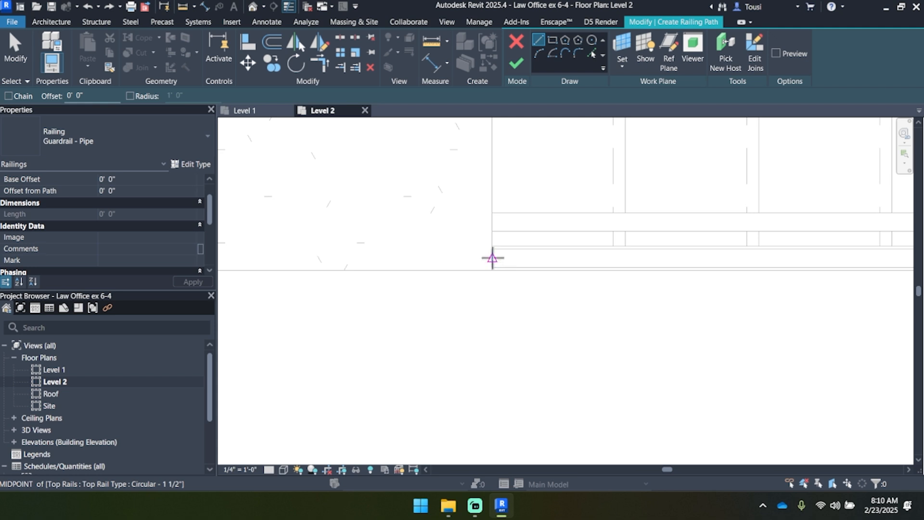
scroll(492, 258, "down", 3)
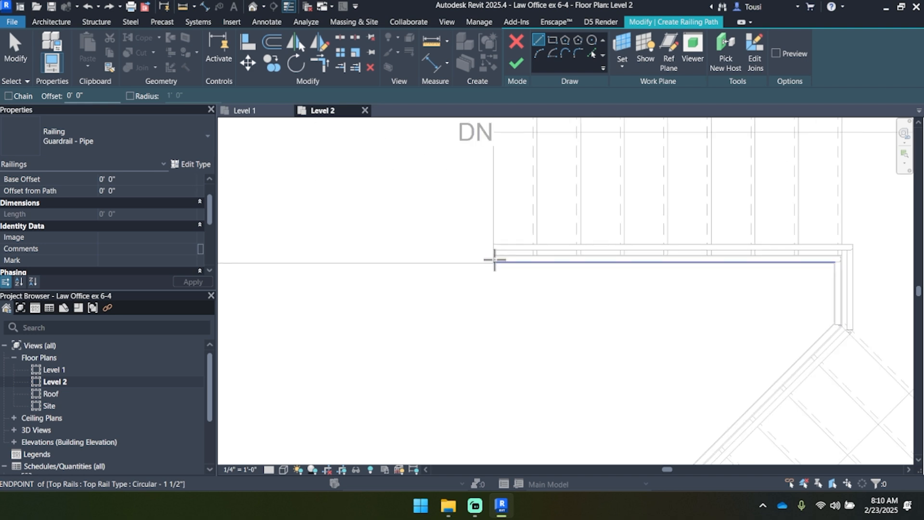
scroll(493, 259, "up", 3)
left_click(491, 256)
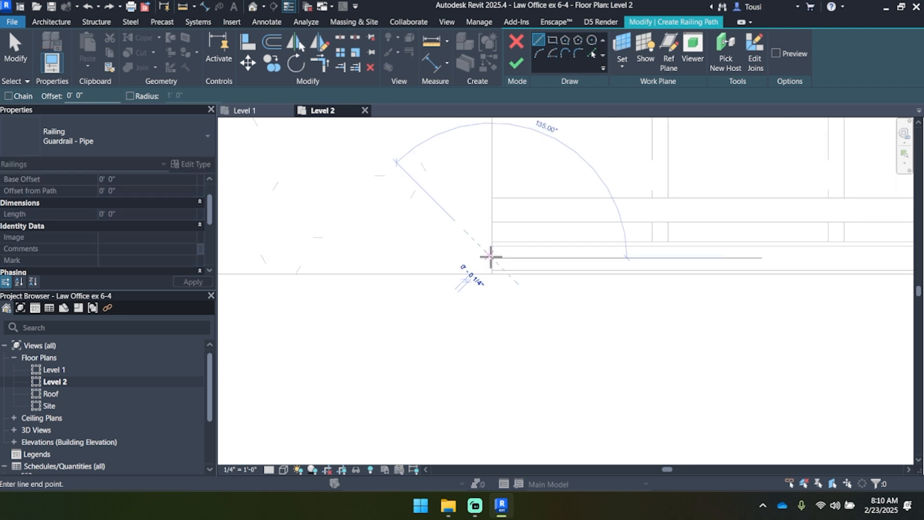
scroll(491, 257, "down", 4)
middle_click_drag(373, 266, 713, 260)
scroll(551, 247, "up", 2)
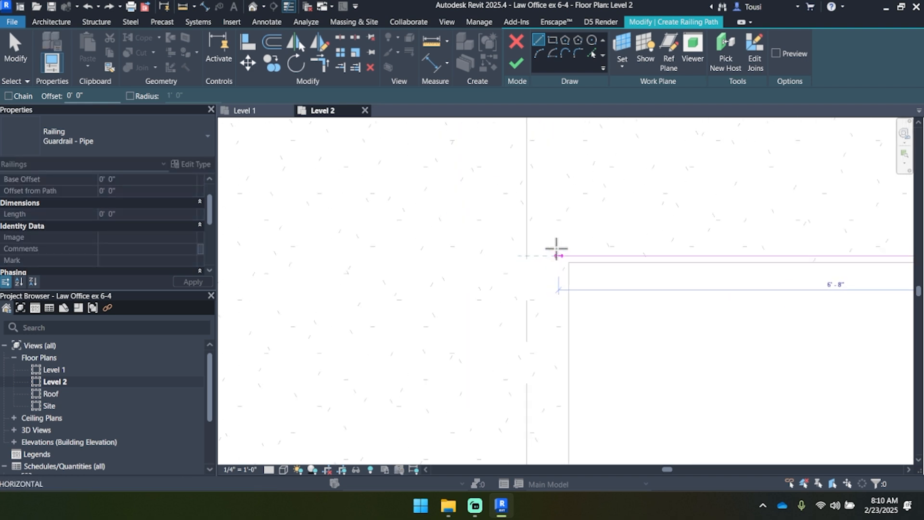
scroll(524, 225, "down", 2)
middle_click_drag(555, 248, 481, 241)
scroll(481, 233, "up", 2)
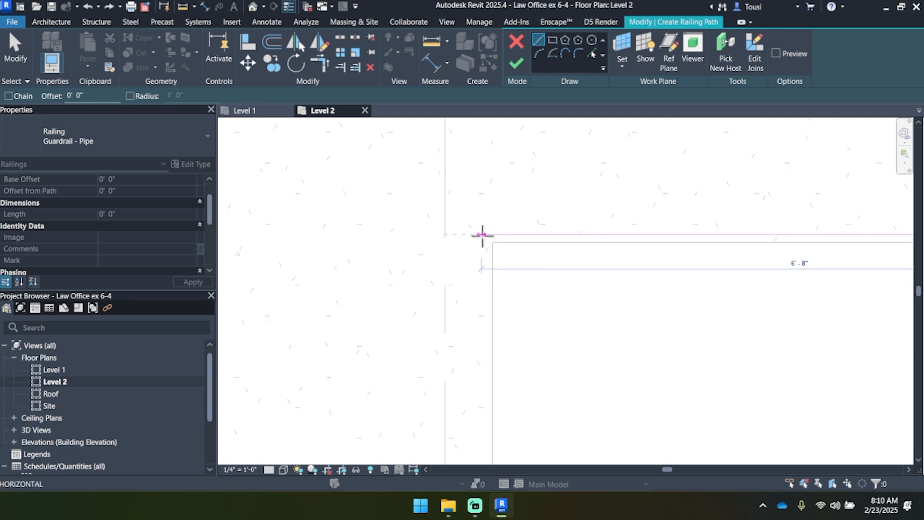
scroll(481, 235, "up", 2)
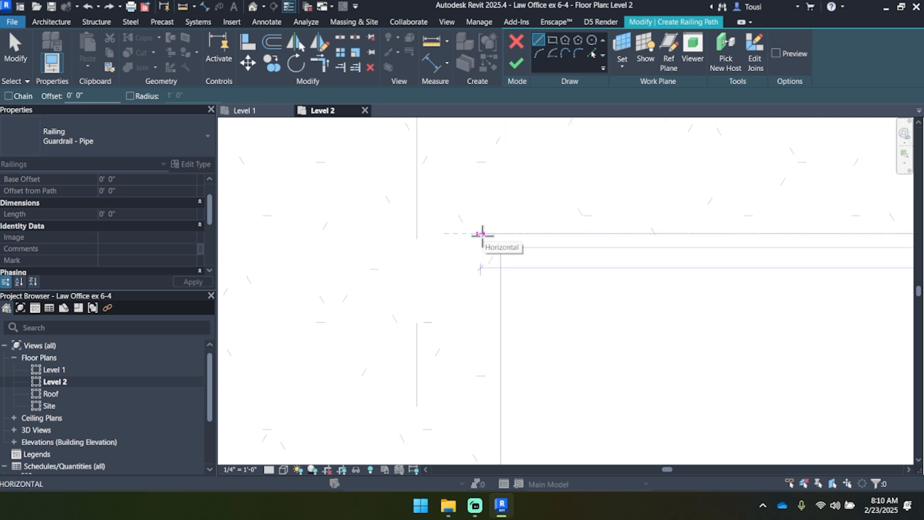
left_click(481, 234)
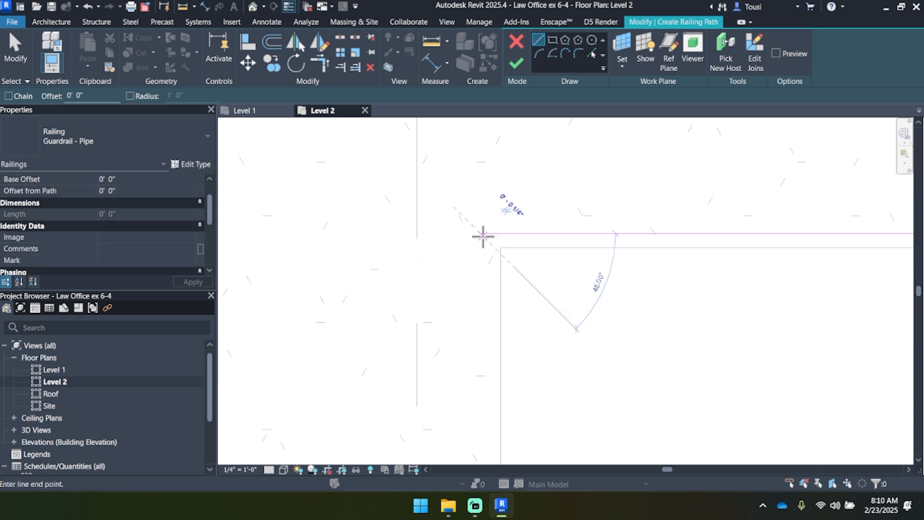
Step: Draw a vertical railing path line about 7' 10" long from that corner along the opening's edge, past the Partner / Principal Office wall corner
scroll(482, 238, "down", 2)
middle_click_drag(483, 357, 496, 254)
scroll(483, 241, "down", 2)
scroll(484, 326, "up", 2)
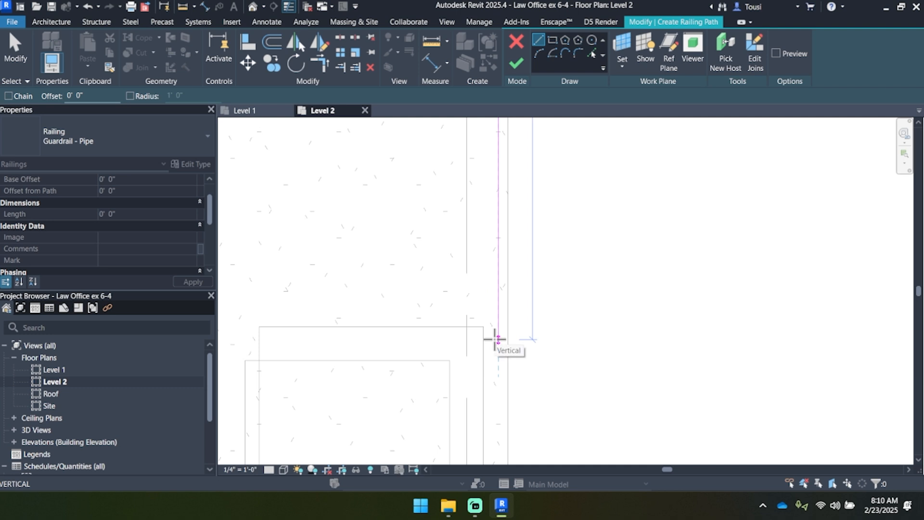
scroll(497, 342, "up", 2)
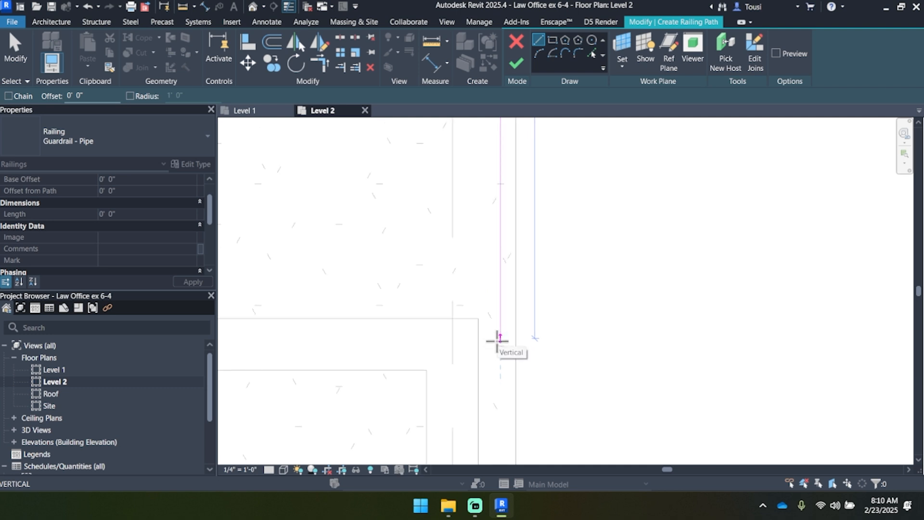
left_click(500, 340)
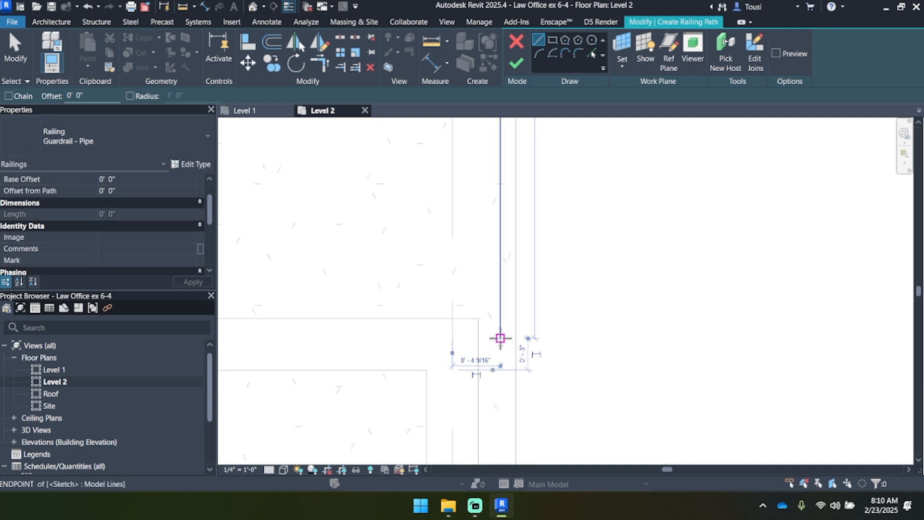
Step: Draw a short horizontal path segment from the vertical line's lower end to the Partner / Principal Office wall and end line drawing
left_click(479, 338)
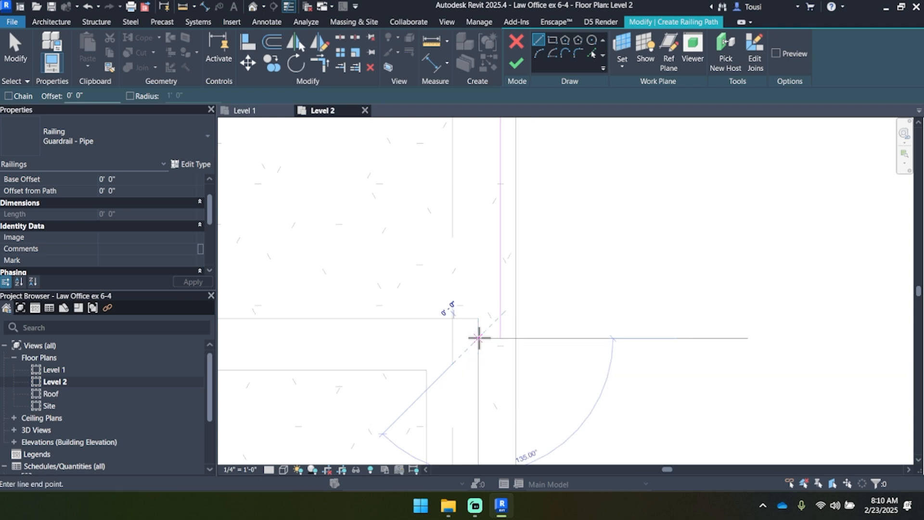
left_click(504, 338)
scroll(511, 335, "down", 3)
middle_click_drag(640, 289, 492, 313)
scroll(477, 318, "down", 2)
middle_click_drag(542, 246, 521, 284)
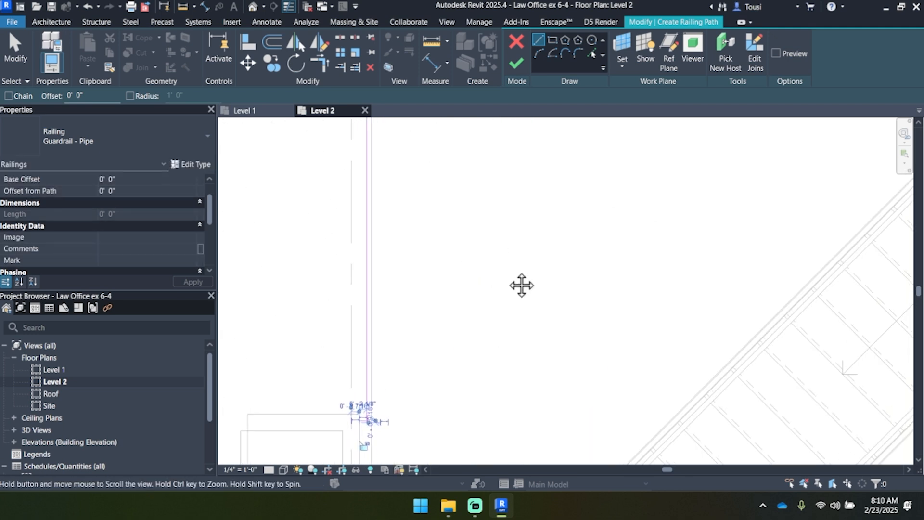
scroll(503, 273, "down", 2)
left_click(22, 56)
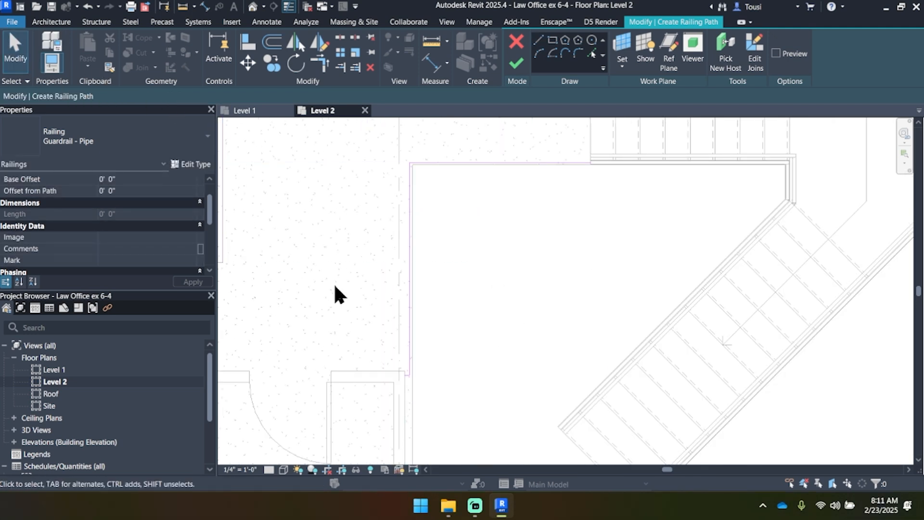
Step: Examine the sketched railing path's first line and the opening's remaining edges on the Office Manager side
middle_click_drag(561, 304, 439, 307)
scroll(439, 307, "down", 2)
middle_click_drag(599, 269, 379, 272)
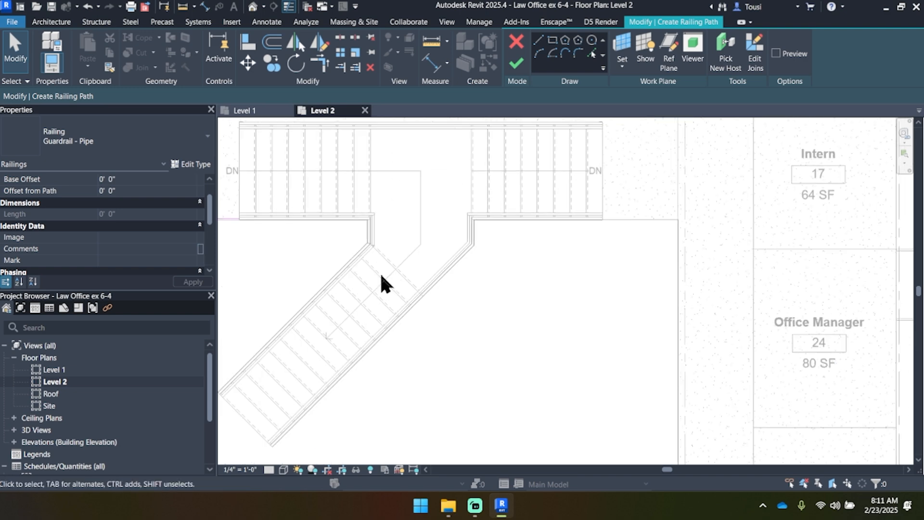
scroll(689, 246, "down", 2)
middle_click_drag(686, 341, 720, 262)
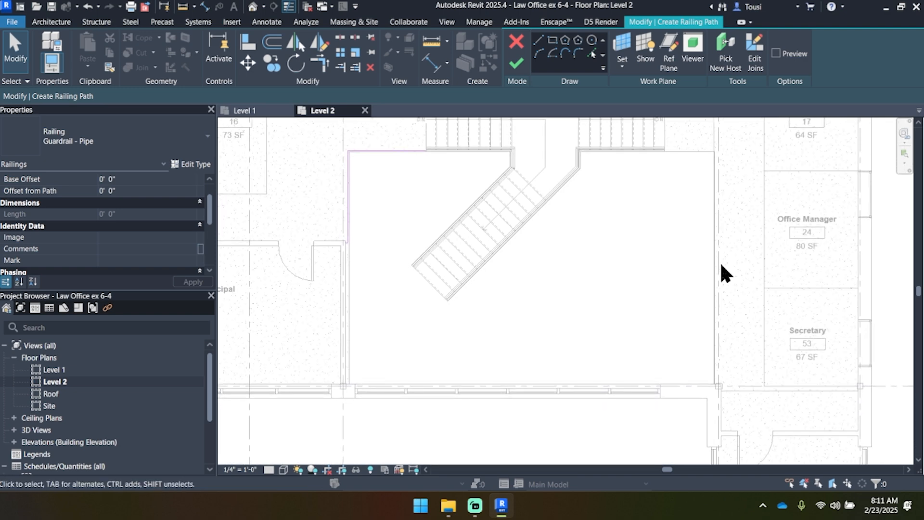
middle_click_drag(668, 211, 680, 334)
scroll(619, 247, "up", 1)
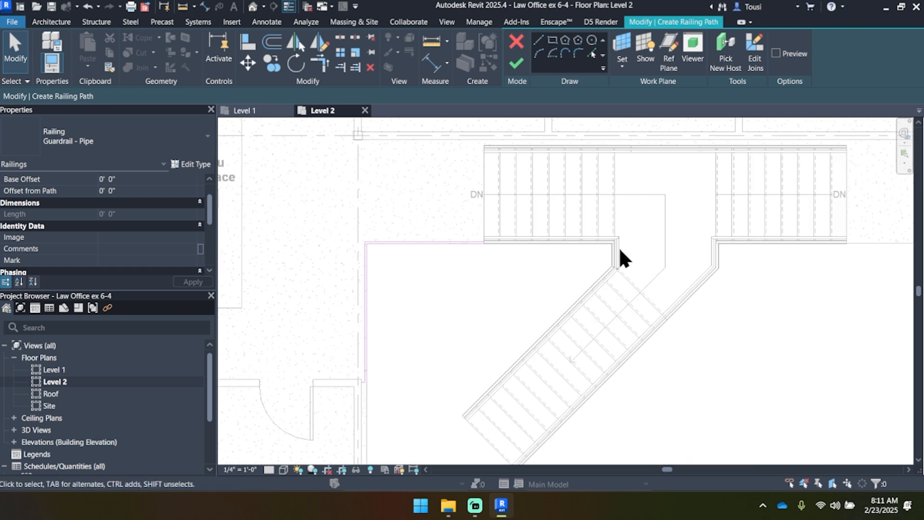
scroll(655, 246, "up", 1)
left_click(327, 222)
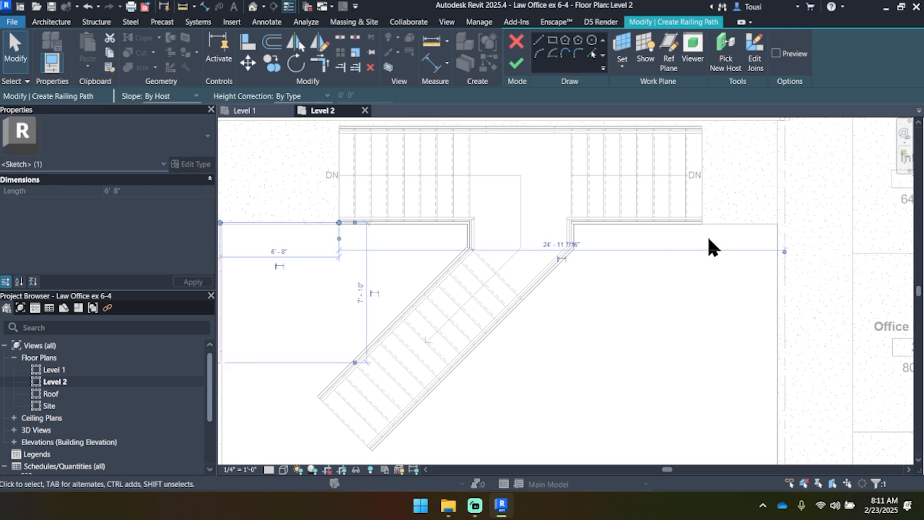
left_click(706, 300)
middle_click_drag(370, 317, 576, 278)
scroll(448, 255, "up", 2)
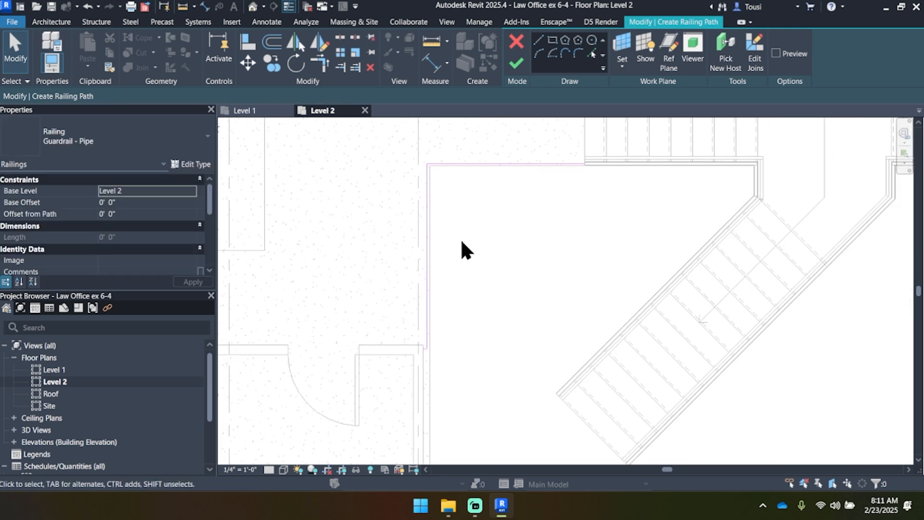
Step: Finish the railing path and inspect where the new guardrail meets the stair's guardrail
left_click(517, 65)
scroll(582, 191, "up", 6)
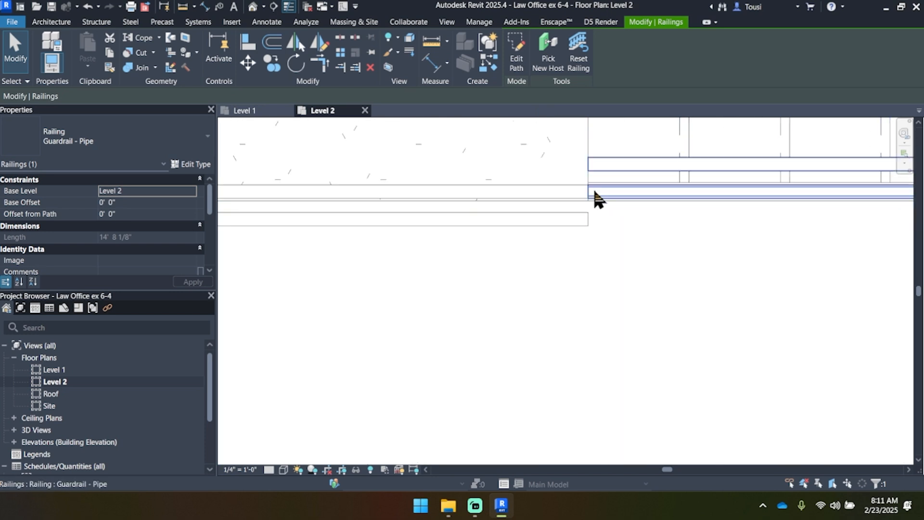
scroll(602, 200, "down", 3)
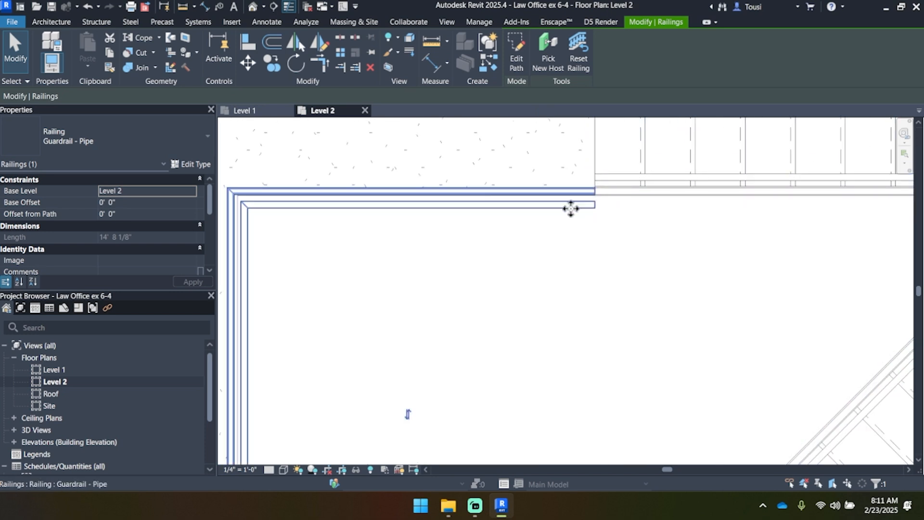
Step: Flip the new guardrail to the other side of its path, in line with the stair's guardrail
scroll(530, 211, "down", 3)
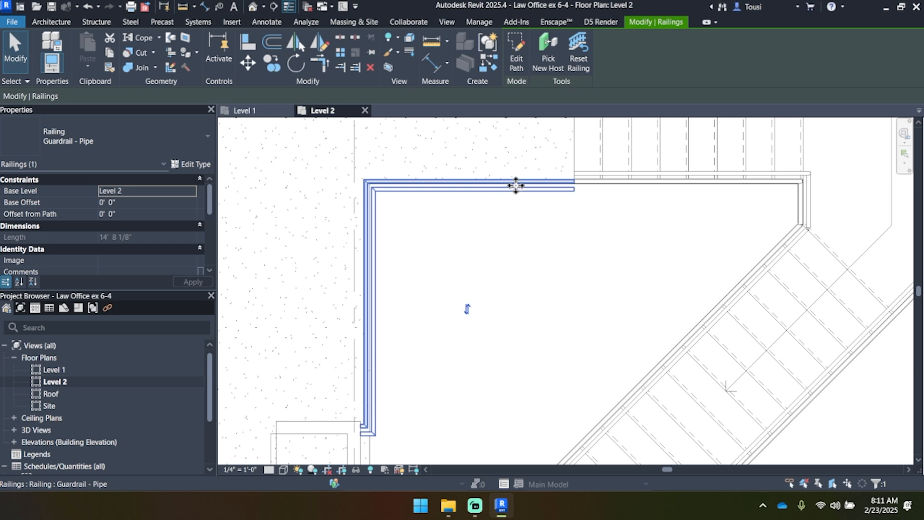
left_click(467, 308)
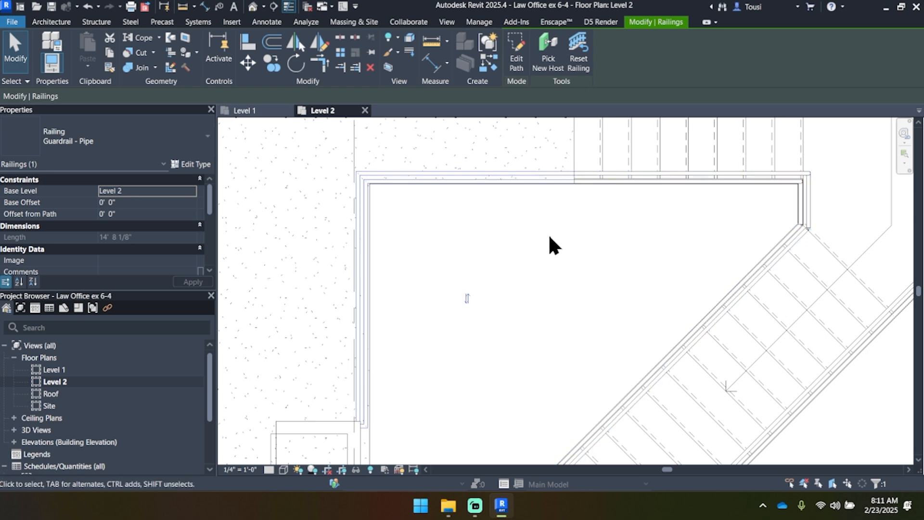
Step: Start a pipe guardrail path with a horizontal line about 4' 4" long from the stair guardrail's Office Manager-side end to the opening's corner
middle_click_drag(632, 277, 426, 255)
scroll(425, 254, "down", 2)
middle_click_drag(617, 221, 427, 219)
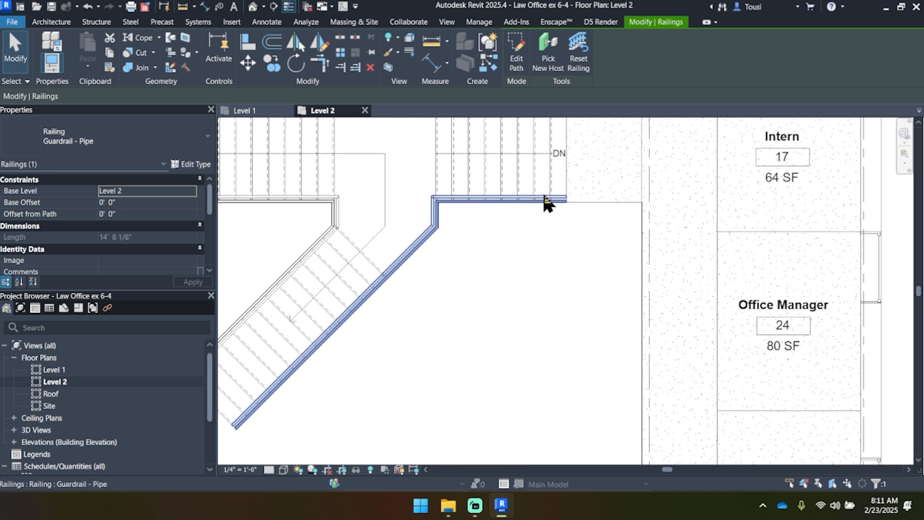
left_click(53, 22)
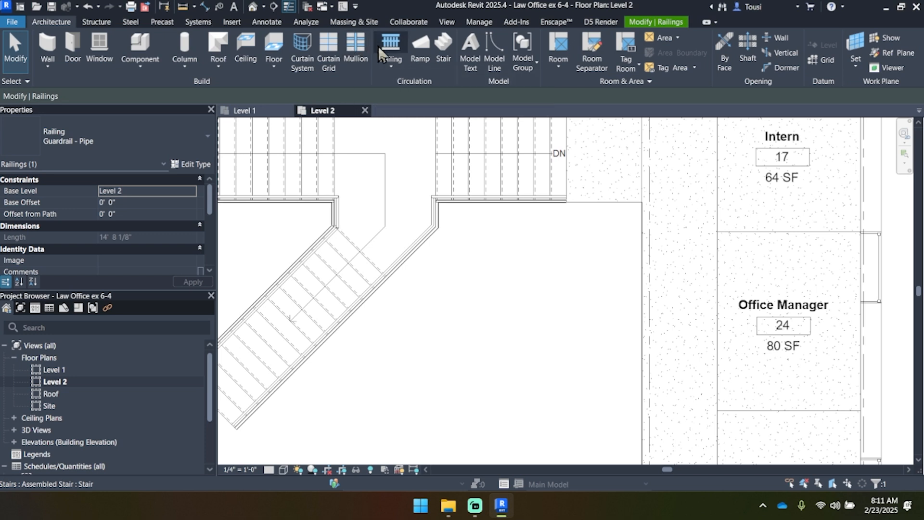
left_click(391, 48)
scroll(564, 207, "up", 6)
scroll(441, 255, "down", 2)
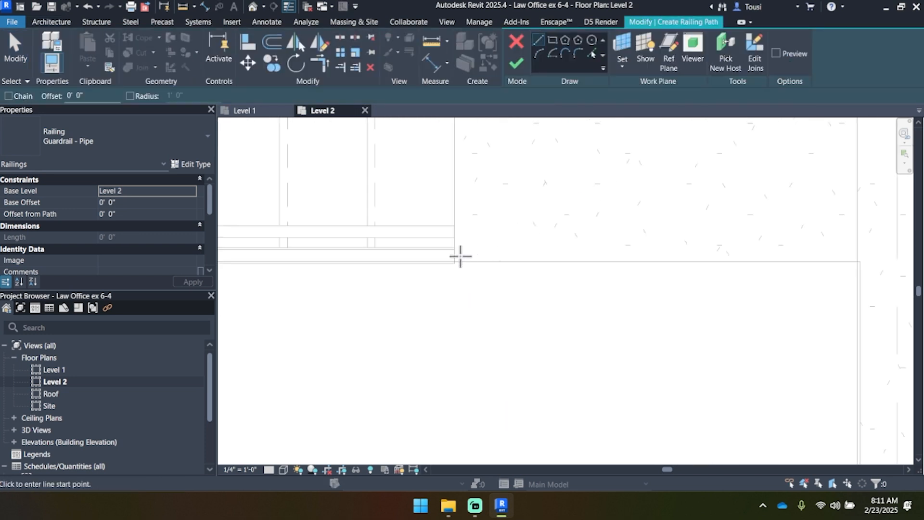
left_click(455, 255)
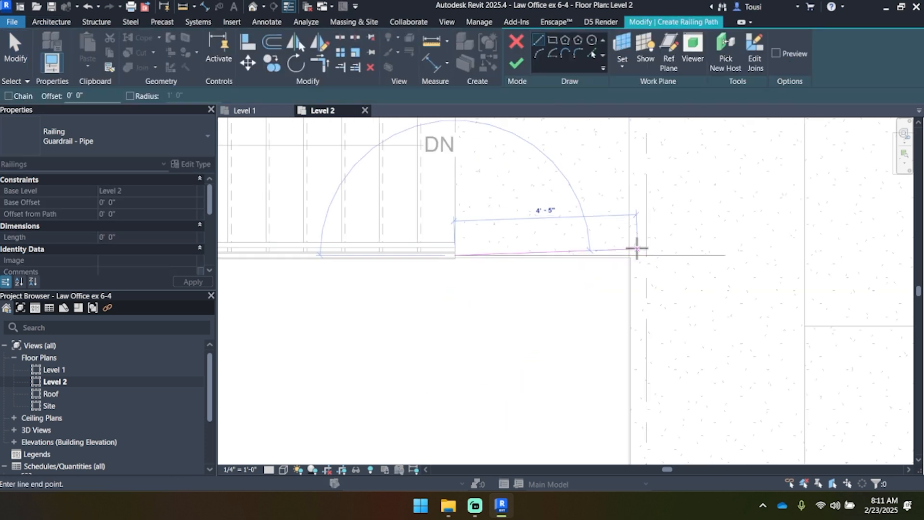
scroll(635, 248, "up", 3)
left_click(632, 258)
Step: Draw a vertical path line from that corner along the opening's edge to the exterior wall near Secretary and finish the railing
scroll(632, 258, "down", 4)
scroll(632, 257, "down", 2)
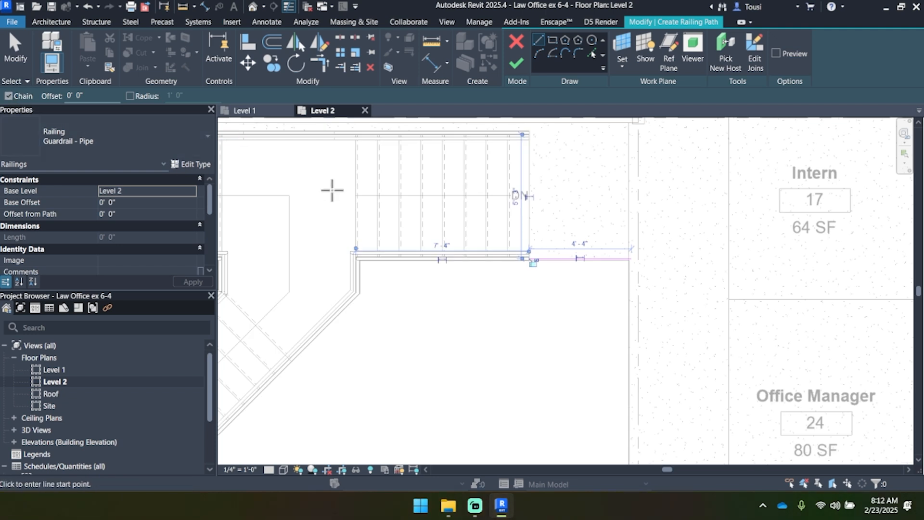
scroll(626, 257, "up", 3)
scroll(642, 266, "down", 3)
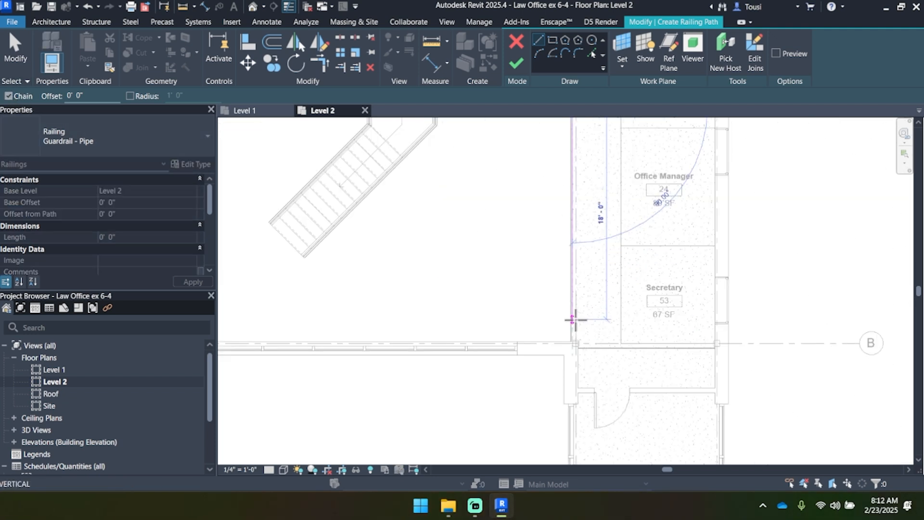
scroll(575, 337, "up", 5)
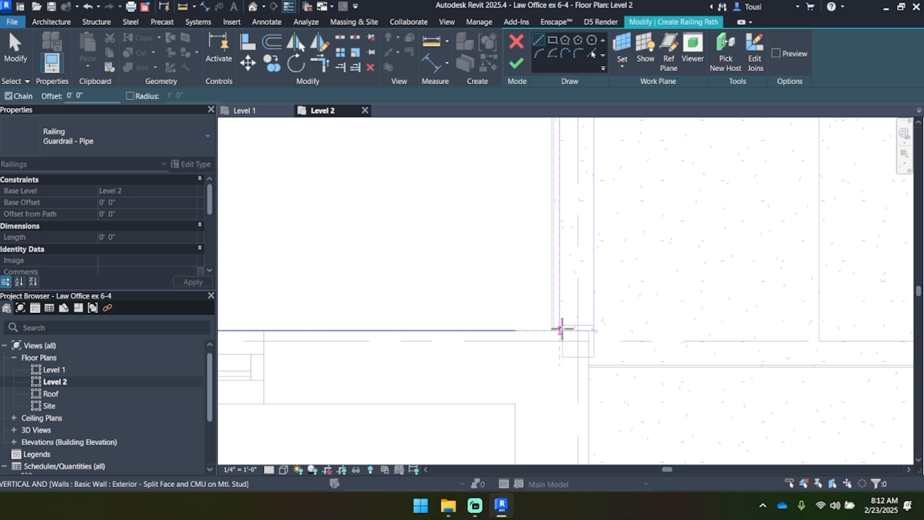
left_click(561, 328)
scroll(562, 327, "down", 5)
scroll(553, 168, "up", 3)
left_click(513, 61)
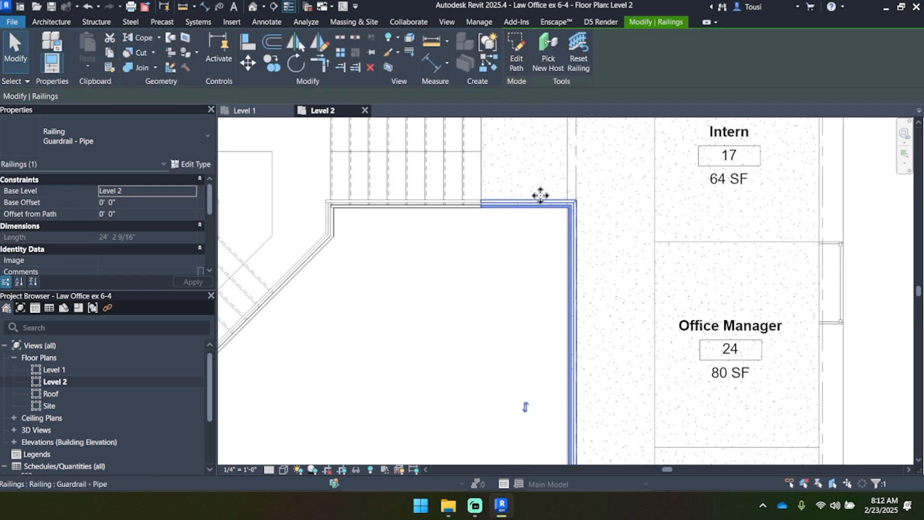
Step: Examine the new guardrail's connection to the stair's guardrail and the railings around the whole Level 2 opening
scroll(490, 201, "up", 2)
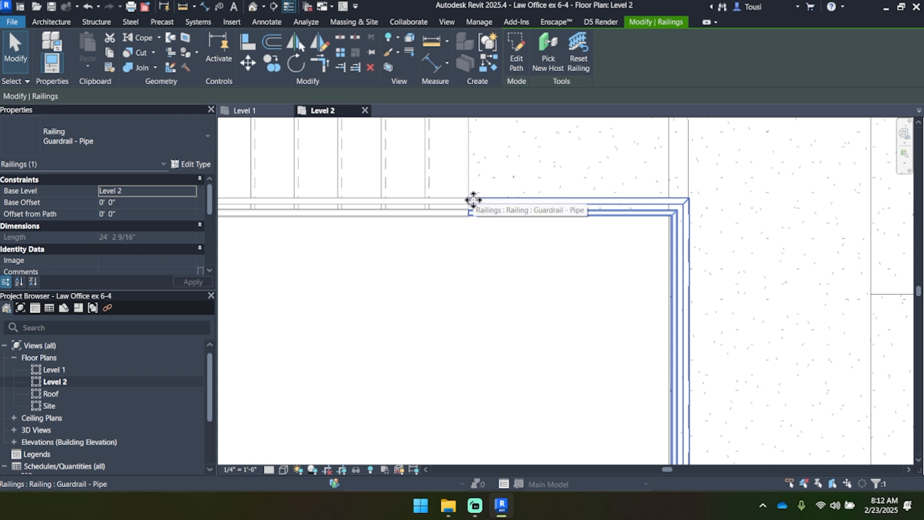
scroll(473, 200, "down", 3)
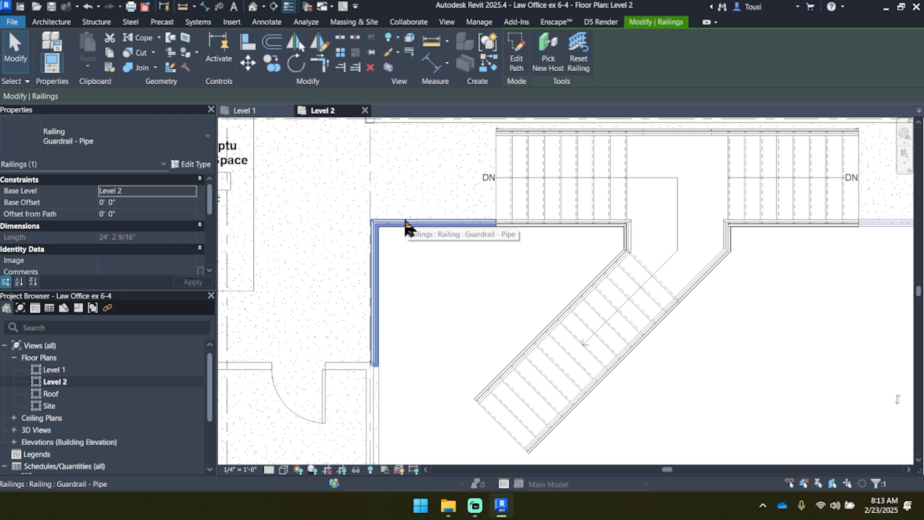
scroll(411, 175, "down", 3)
middle_click_drag(442, 225, 446, 257)
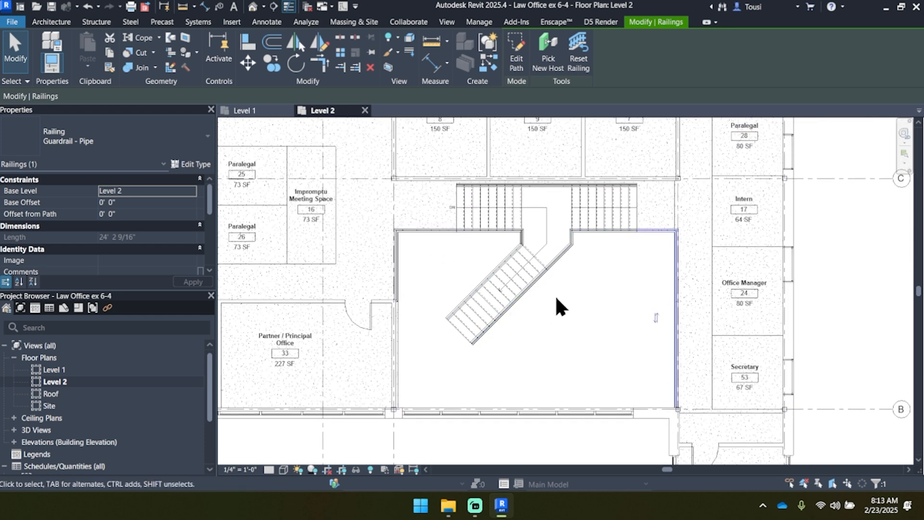
scroll(550, 302, "down", 3)
middle_click_drag(607, 367, 594, 348)
left_click(771, 288)
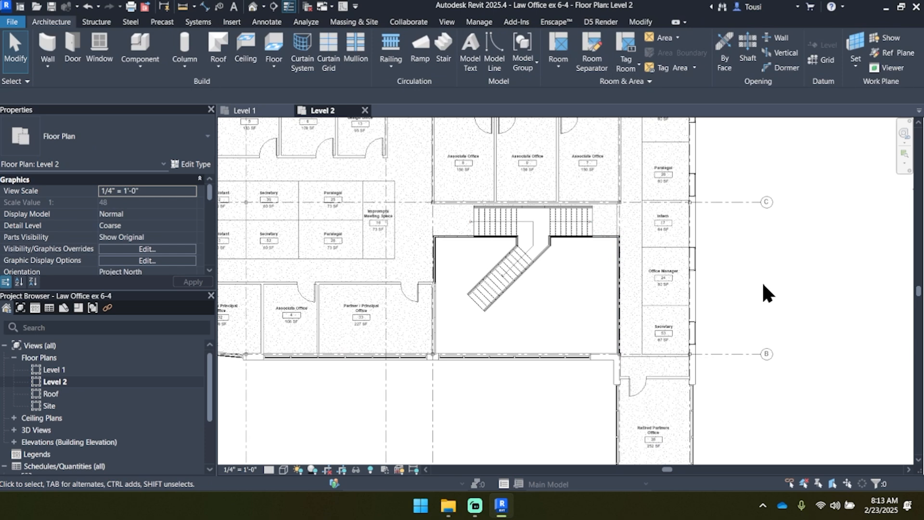
middle_click_drag(554, 237, 596, 278)
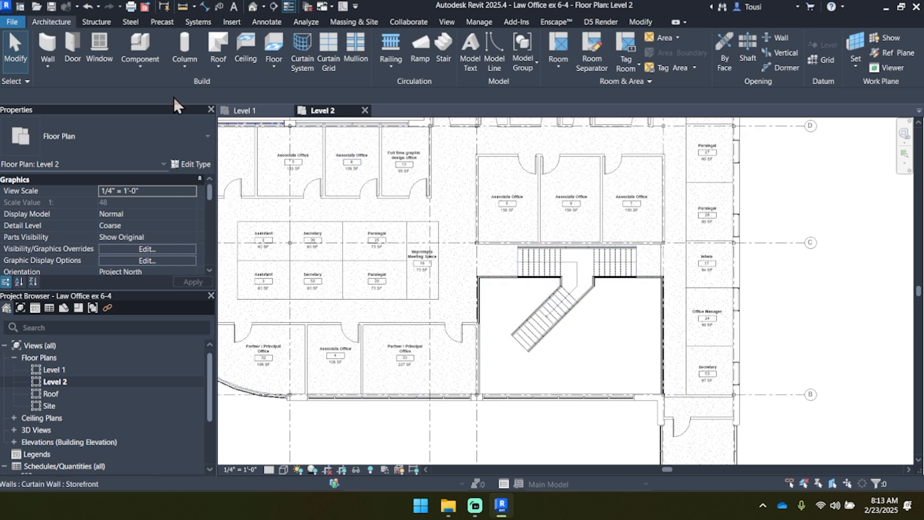
Step: Create a new family from the Profile template in the English-Imperial folder
left_click(17, 24)
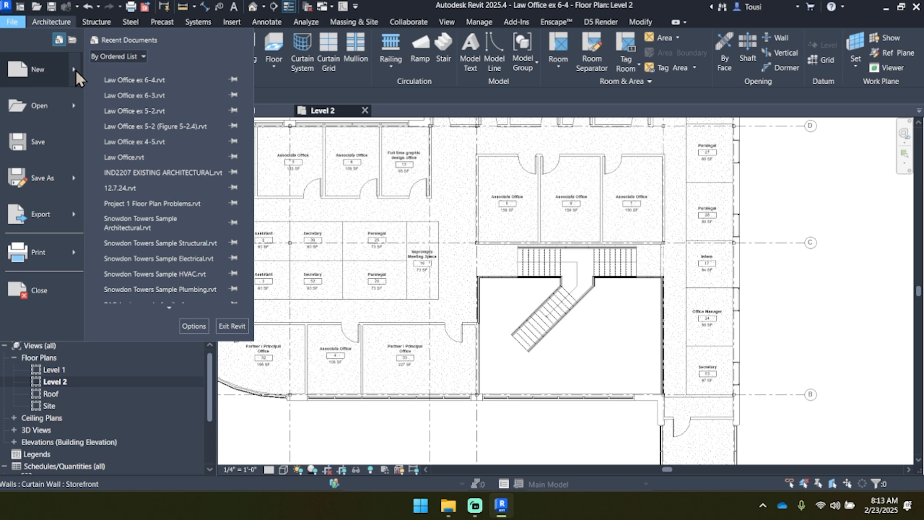
mouse_move(75, 69)
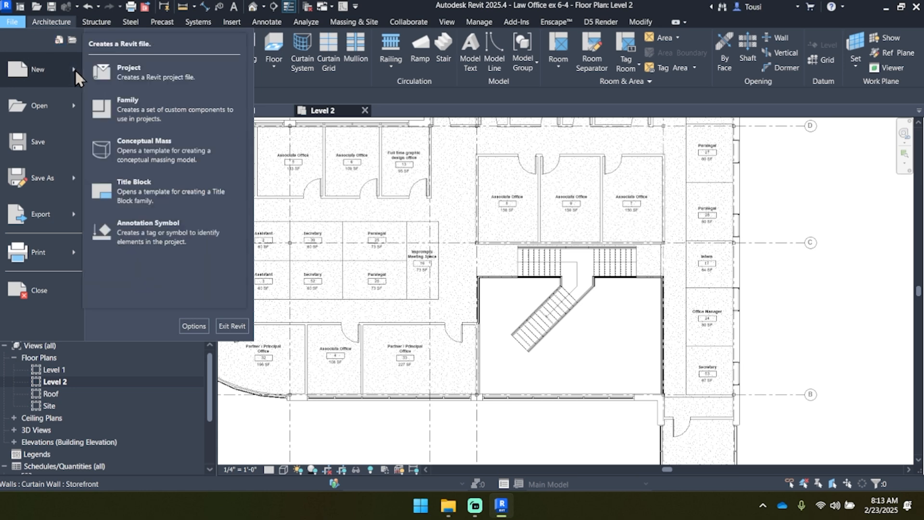
left_click(132, 111)
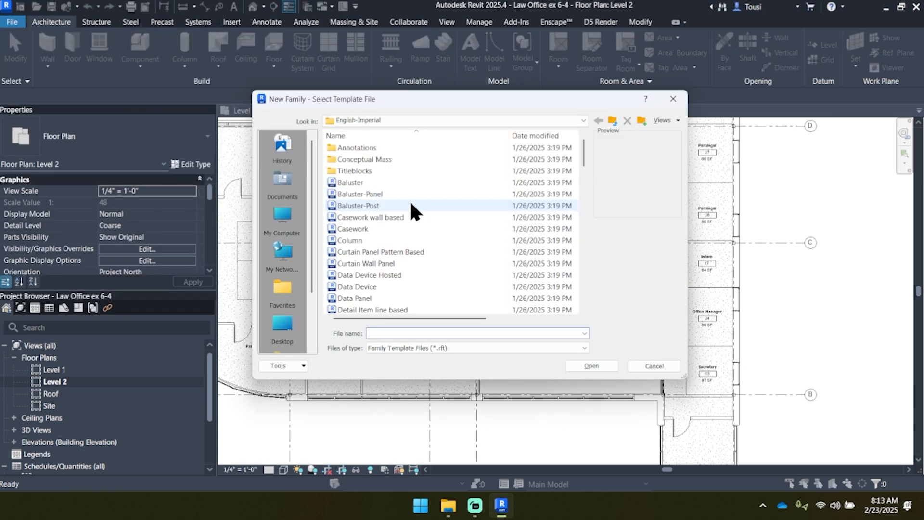
scroll(410, 217, "down", 7)
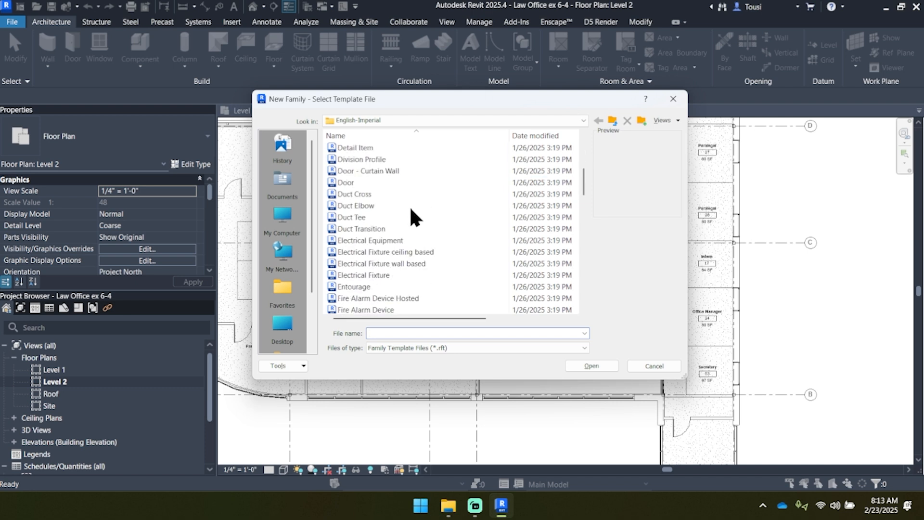
scroll(410, 211, "down", 7)
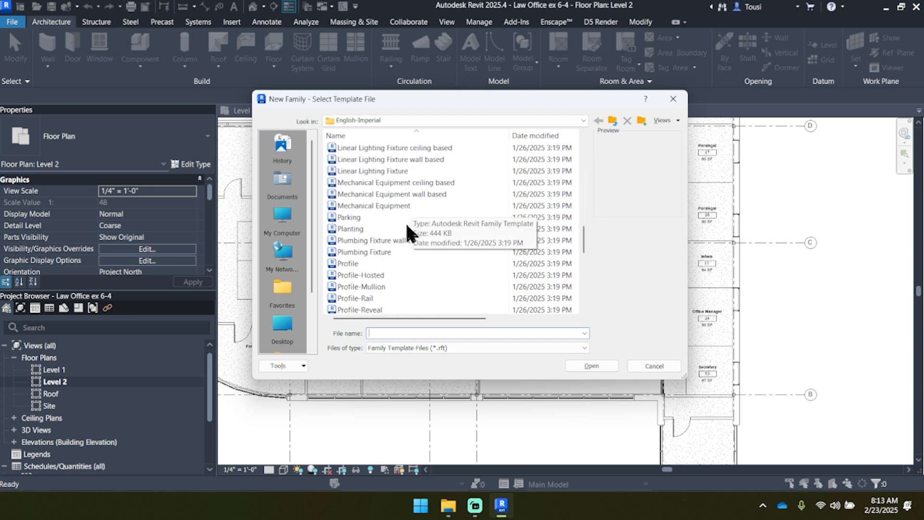
left_click(381, 262)
scroll(380, 263, "down", 1)
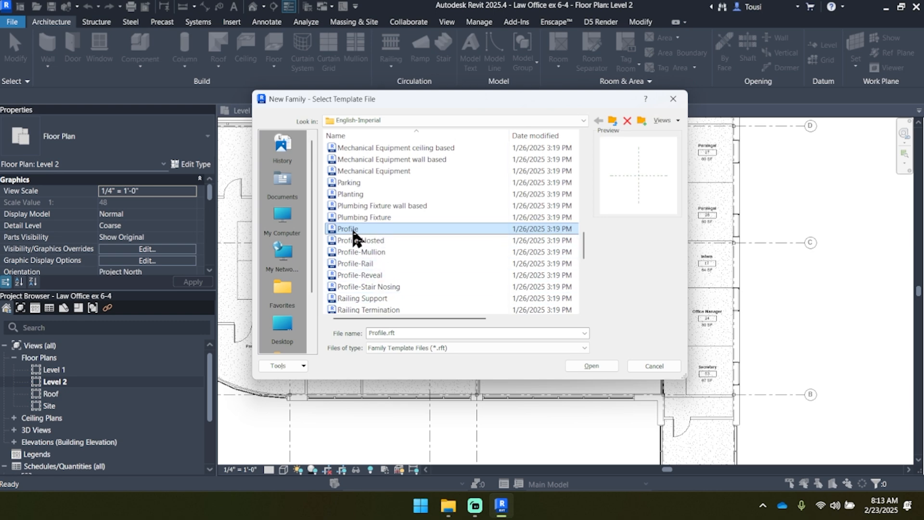
left_click(583, 366)
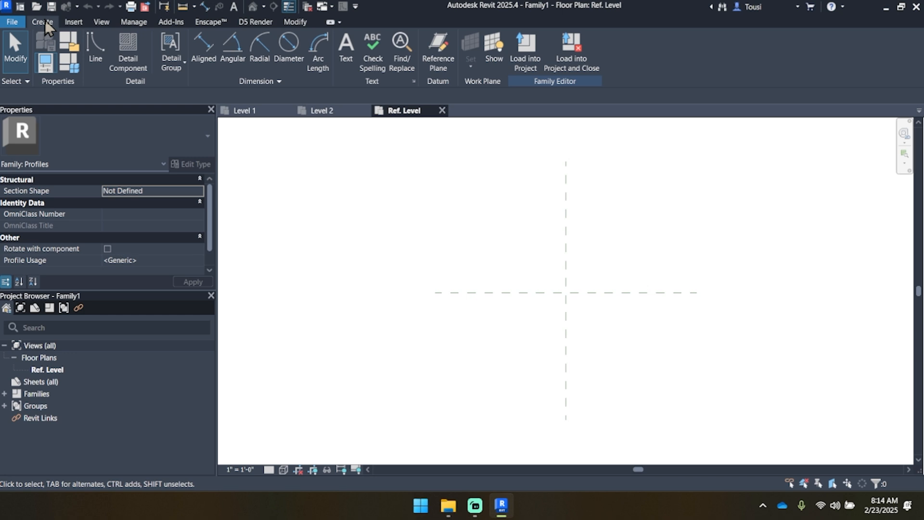
Step: Draw a short horizontal line from the reference planes' intersection, continued by a vertical line 1' 2 3/16" downward
left_click(94, 57)
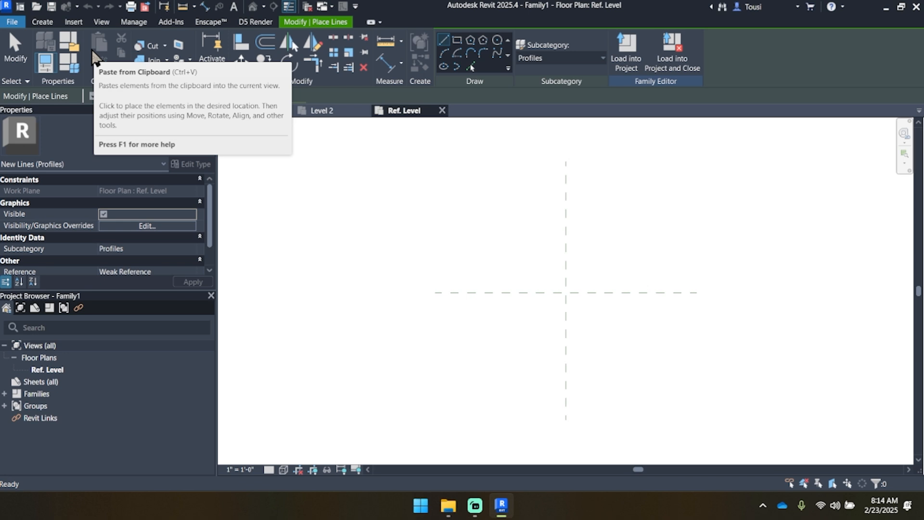
scroll(588, 293, "up", 3)
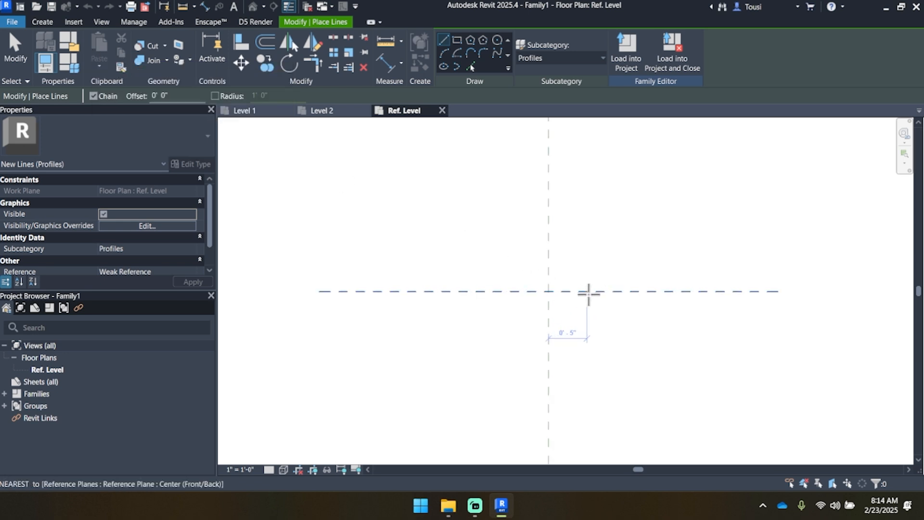
left_click(543, 291)
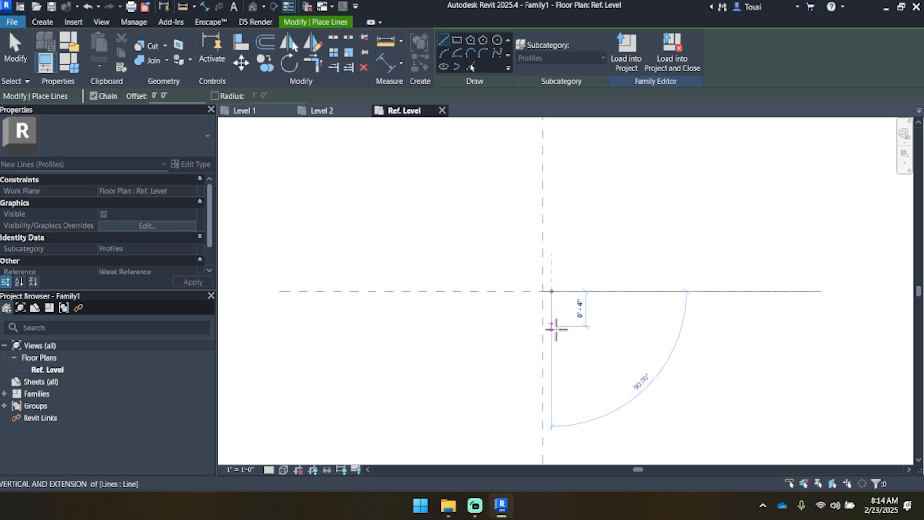
type("1 2")
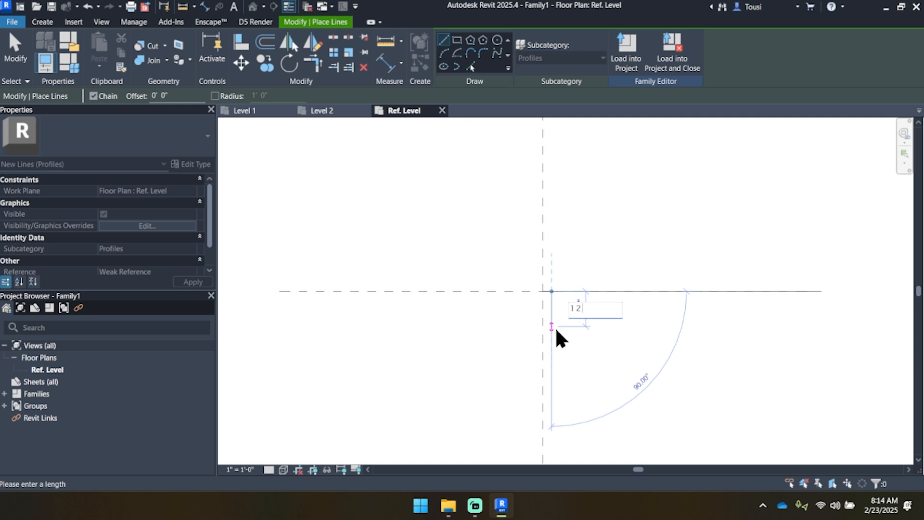
type(" 3/")
type("16")
key("Return")
Step: Complete the rectangular profile with a 2" wide lower edge across the vertical reference plane and a side back up to the horizontal reference plane
scroll(541, 418, "up", 1)
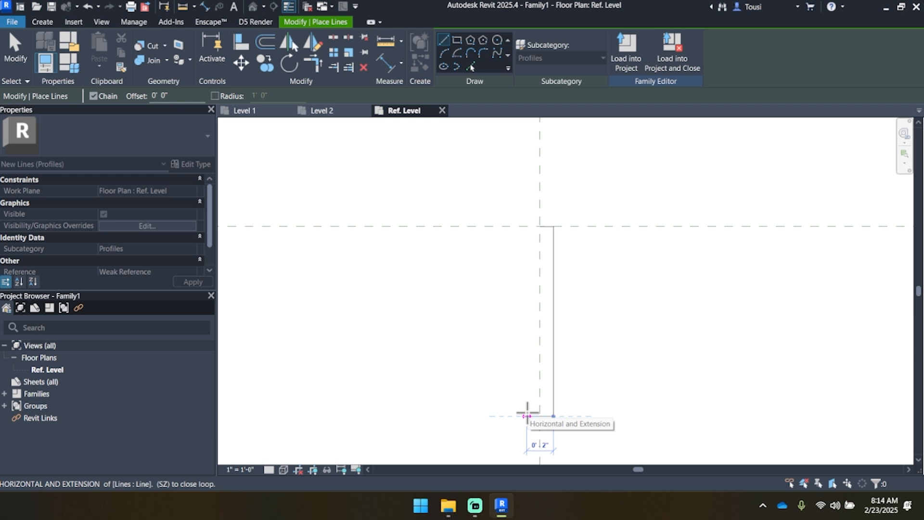
left_click(527, 415)
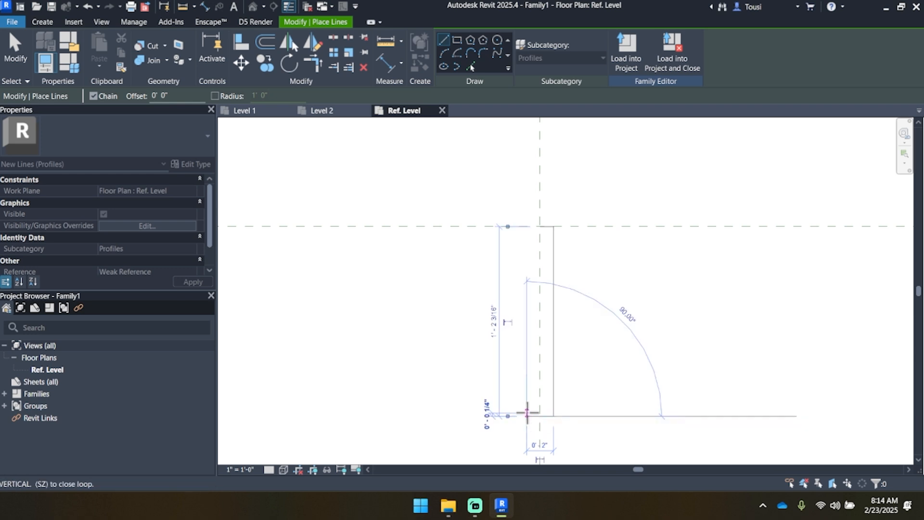
left_click(527, 225)
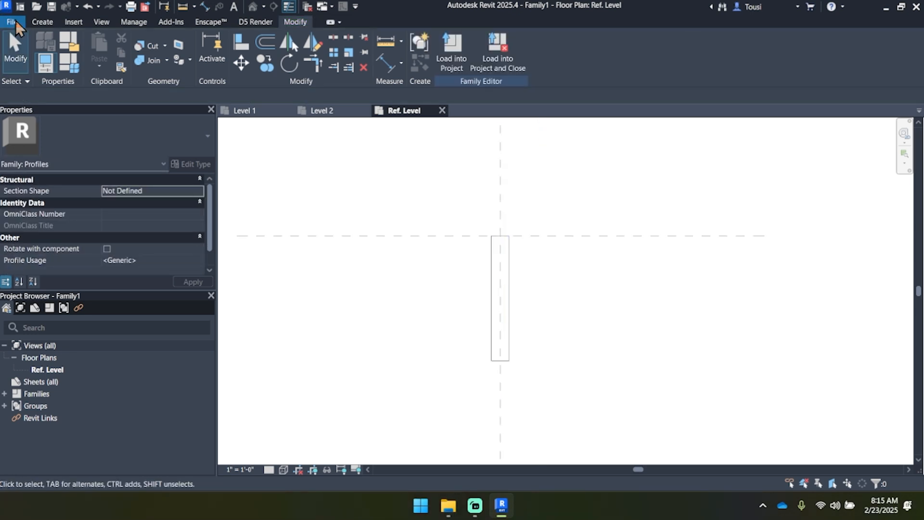
Step: Save the profile family as Railing Stringer in the Exercise Files folder
left_click(15, 23)
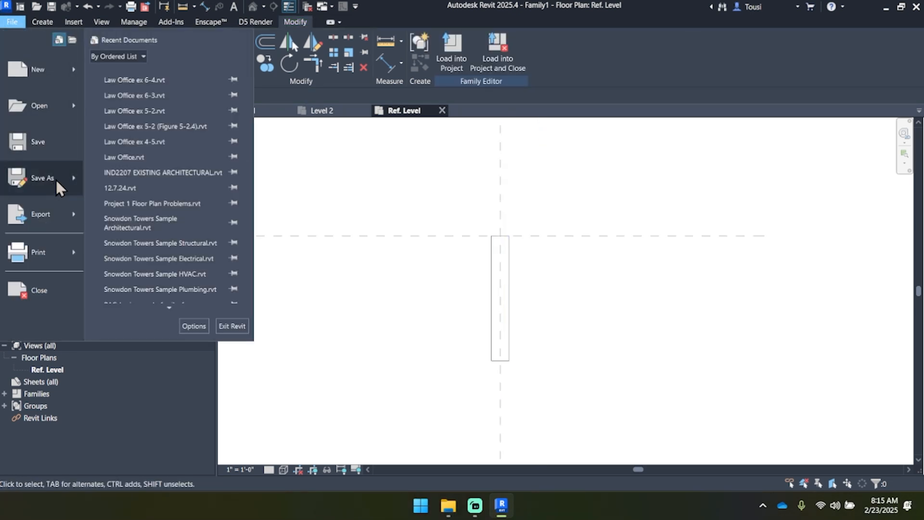
mouse_move(56, 178)
left_click(91, 168)
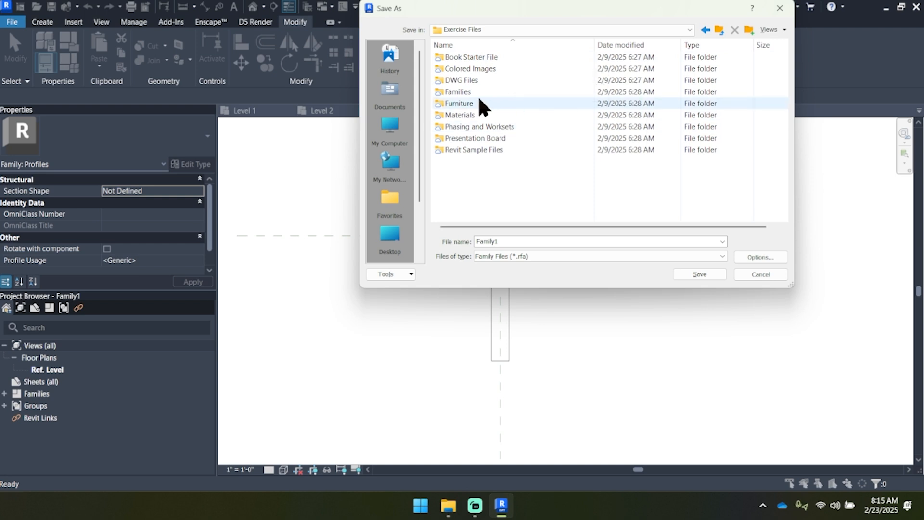
double_click(588, 241)
type("Rail")
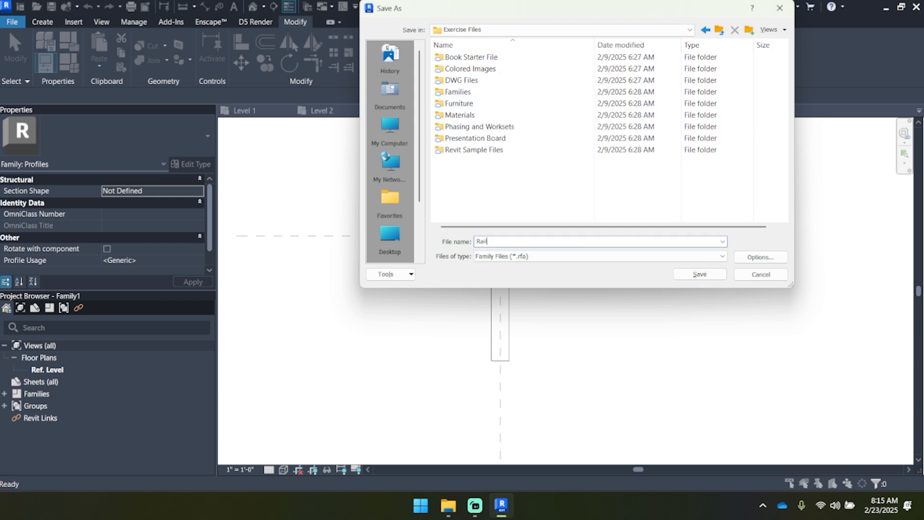
type("ing Stringer")
key("Return")
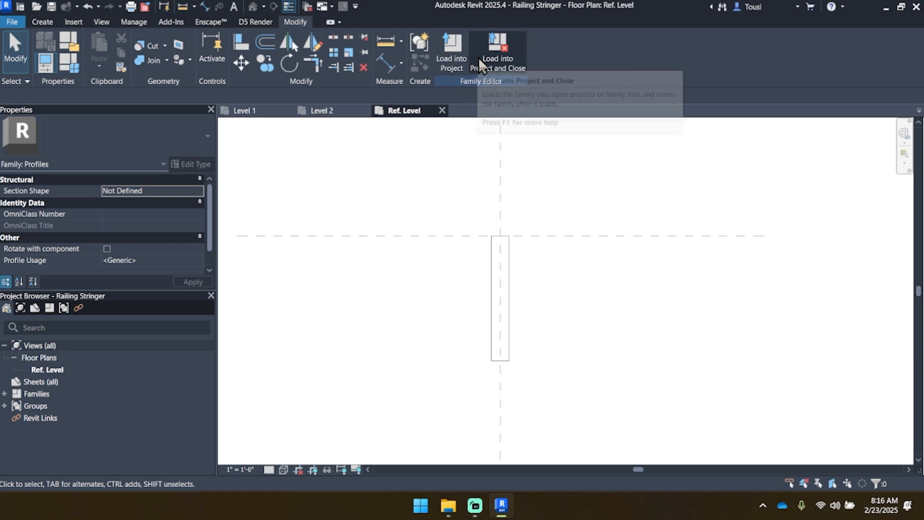
Step: Load the Railing Stringer profile into the Law Office project, close the family, and show the stair on the Level 1 plan
left_click(504, 67)
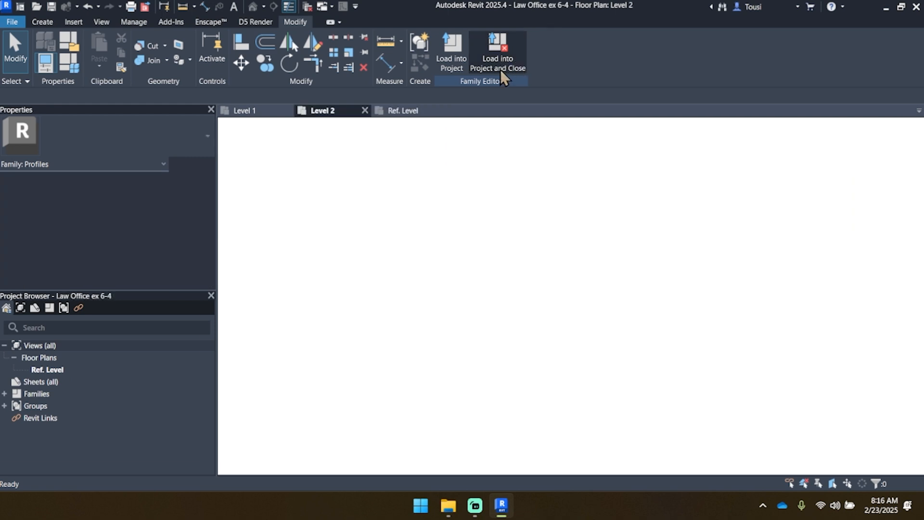
left_click(481, 268)
scroll(512, 296, "down", 2)
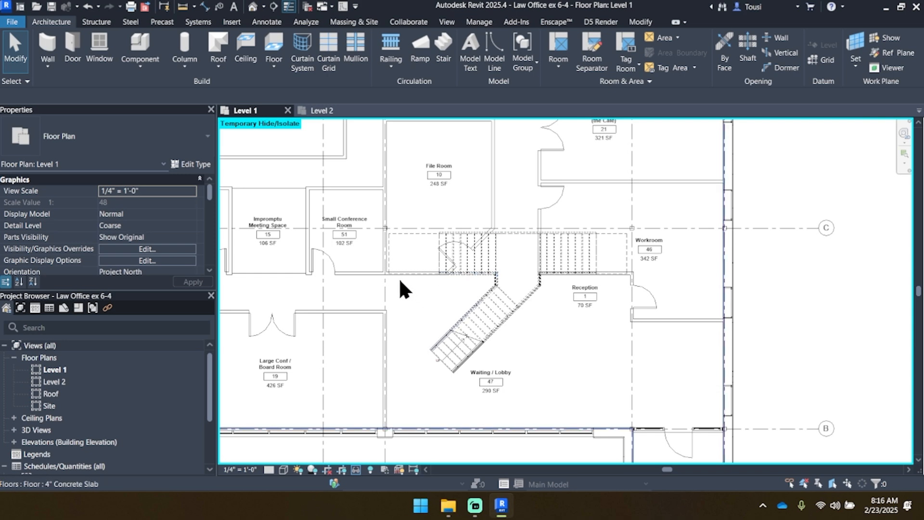
Step: Duplicate the type of the pipe railing at the west side of the Level 2 floor opening as Guardrail - Pipe with Stringer
scroll(400, 282, "up", 1)
left_click(320, 112)
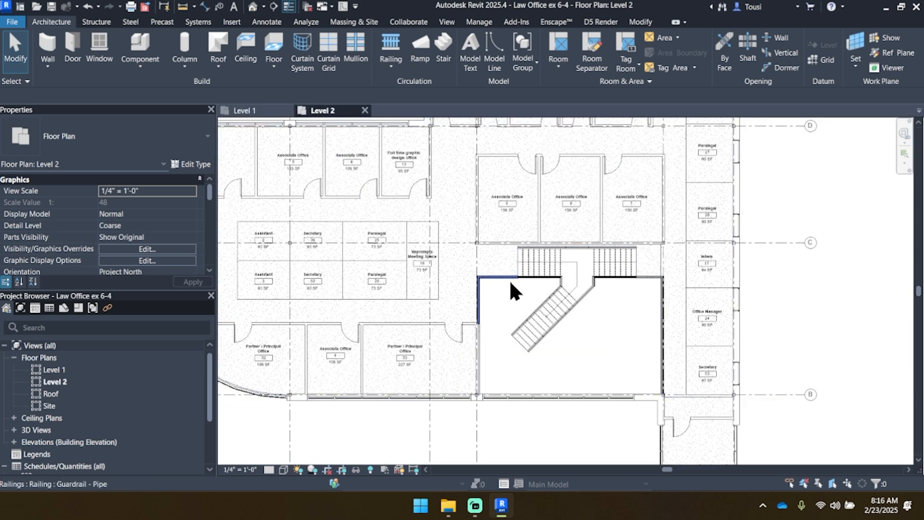
scroll(500, 280, "up", 3)
left_click(494, 265)
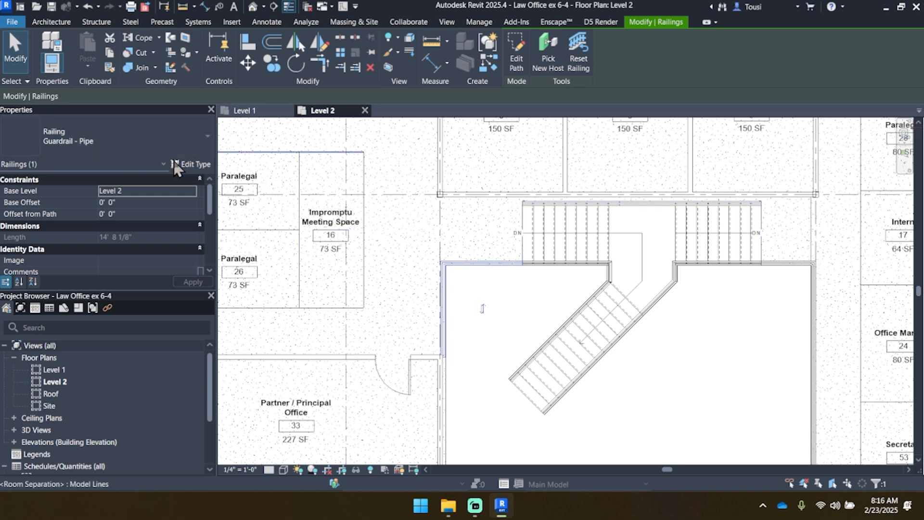
left_click(195, 164)
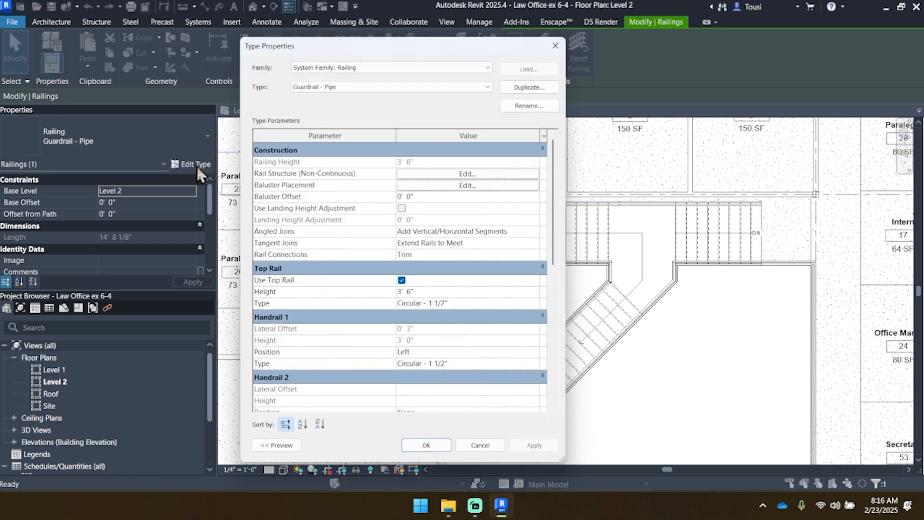
left_click(530, 85)
left_click(423, 244)
key("BackSpace")
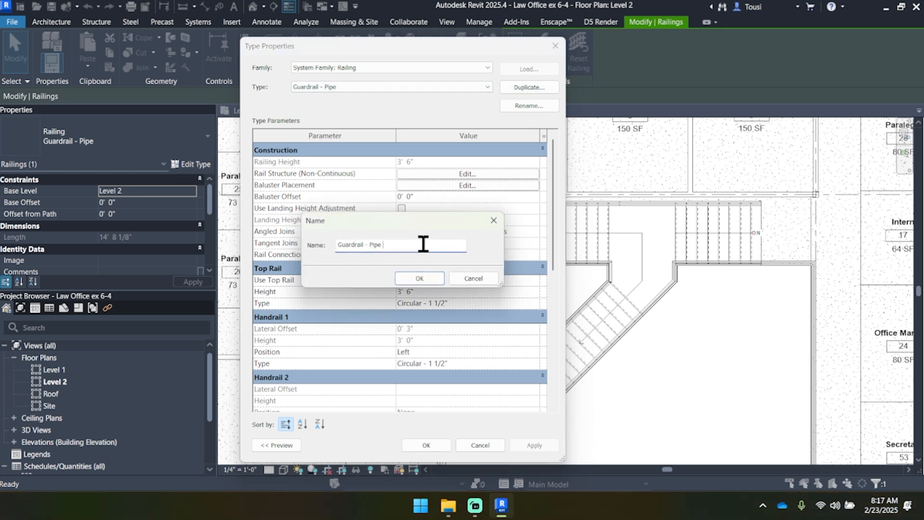
type("with Stringer")
left_click(407, 278)
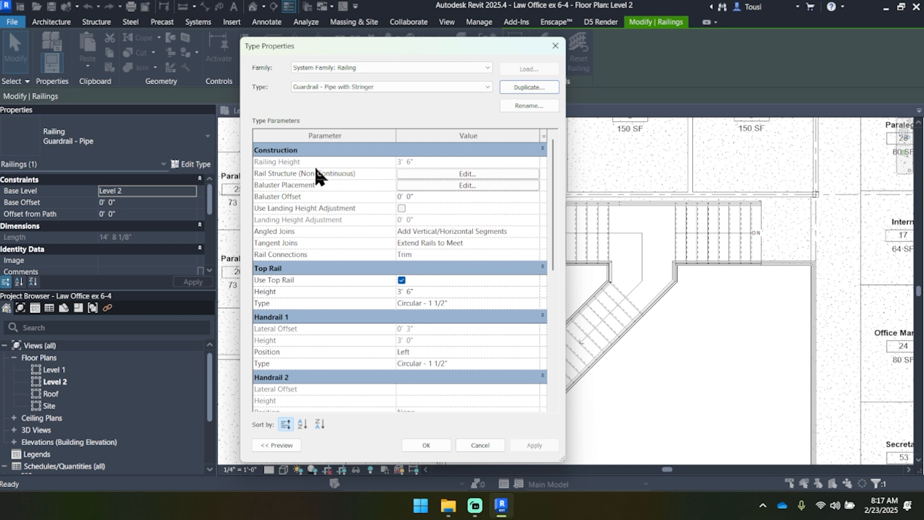
Step: Insert a new rail in the type's non-continuous rail structure, named Stringer, with a height of 0' 1 1/2"
left_click(447, 173)
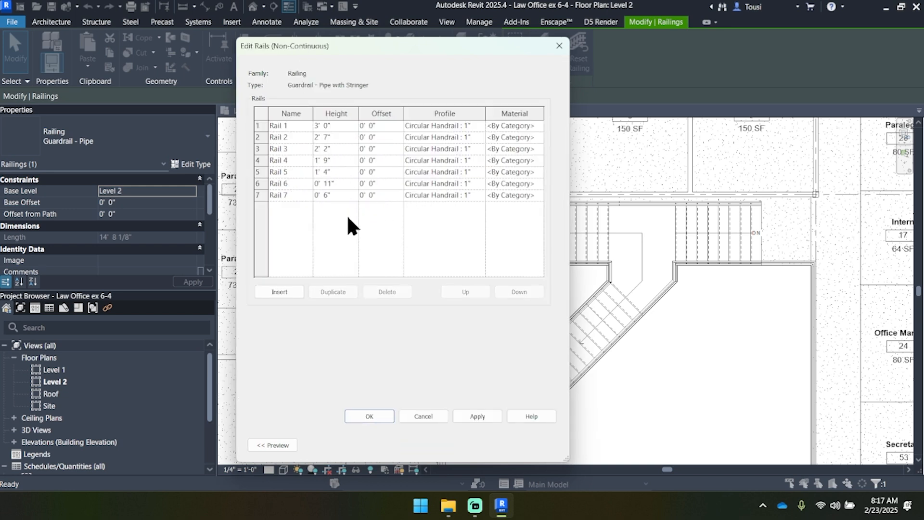
left_click(276, 291)
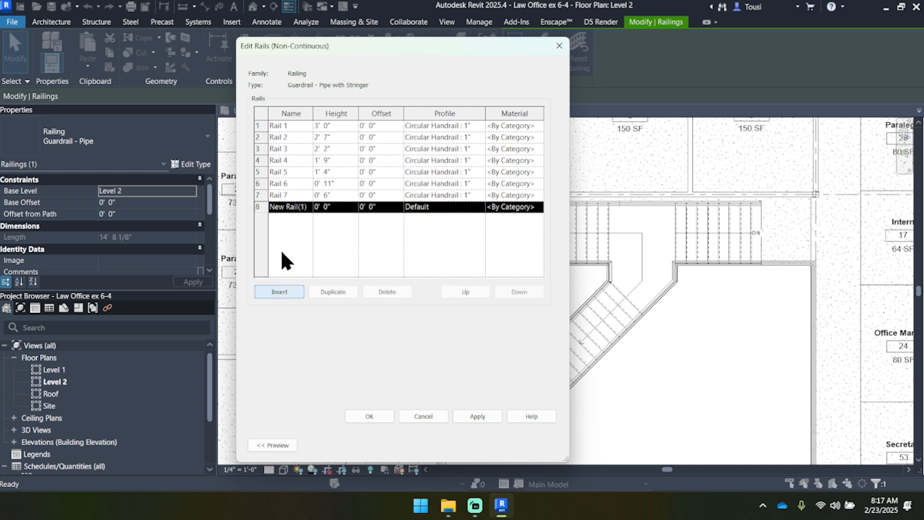
left_click(285, 209)
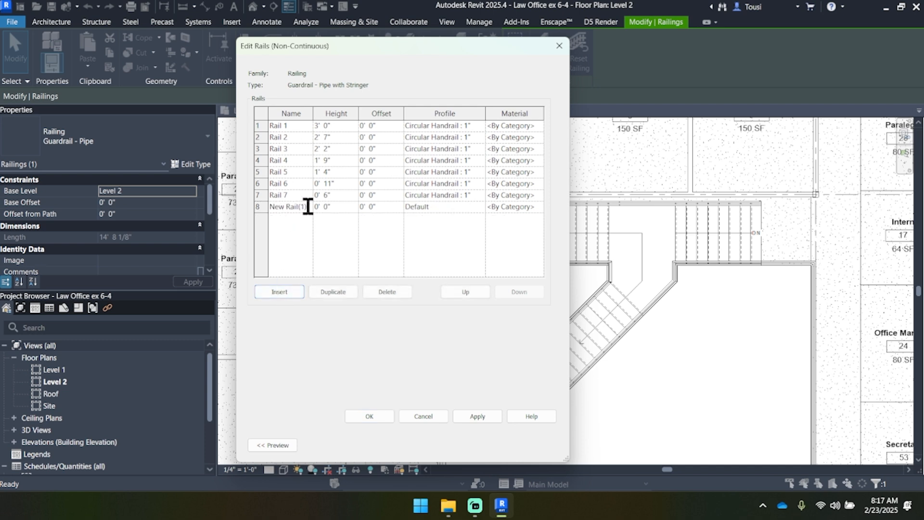
left_click_drag(307, 206, 268, 206)
type("Stringer")
left_click(335, 207)
left_click_drag(334, 207, 294, 212)
type("1")
type(" 1/2")
Step: Assign the Railing Stringer : Railing Stringer profile to the Stringer rail and apply the rail structure and type changes
left_click(456, 207)
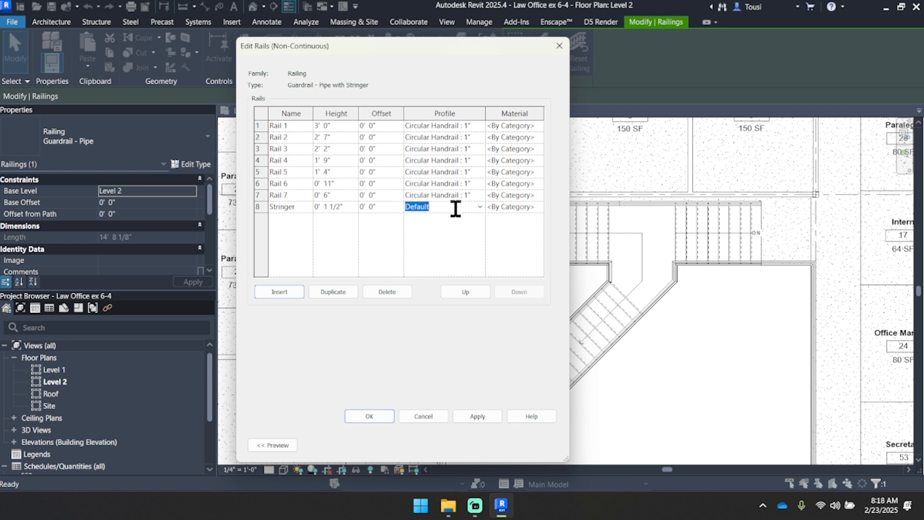
left_click(481, 207)
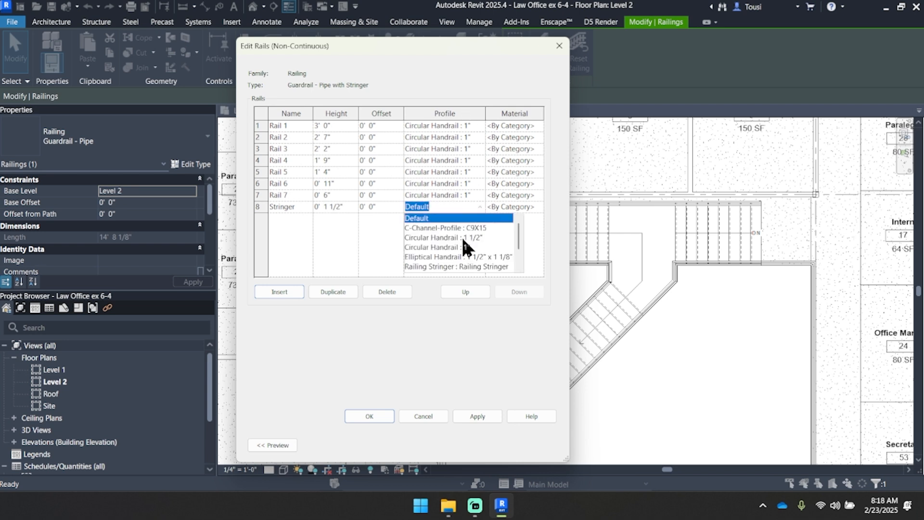
scroll(462, 236, "down", 1)
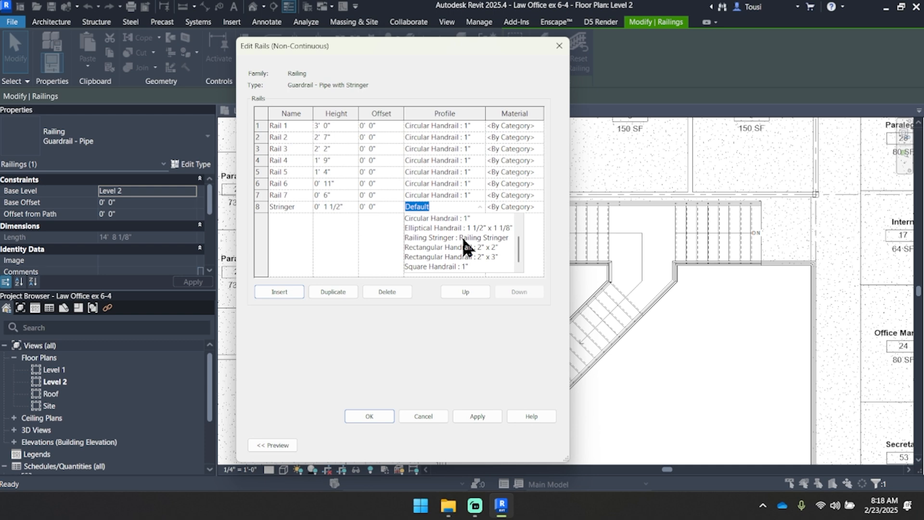
left_click(462, 238)
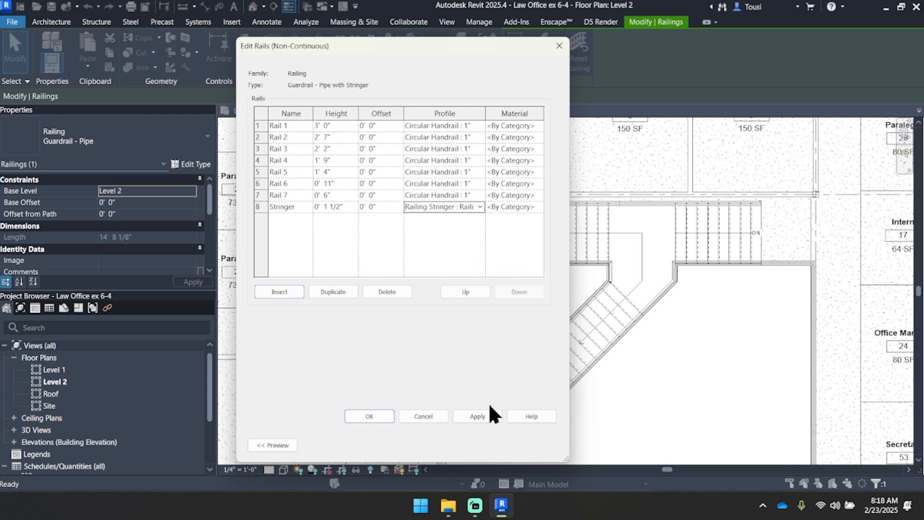
left_click(483, 419)
left_click(369, 417)
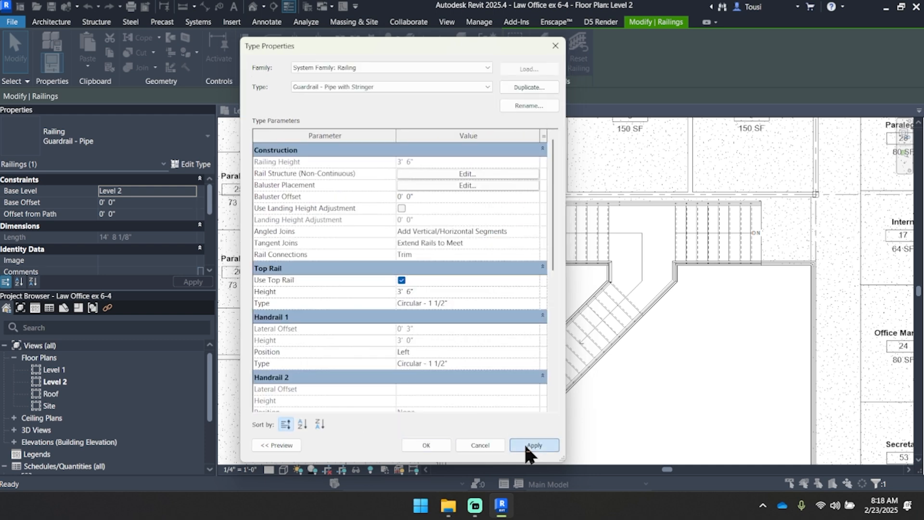
left_click(530, 445)
left_click(426, 445)
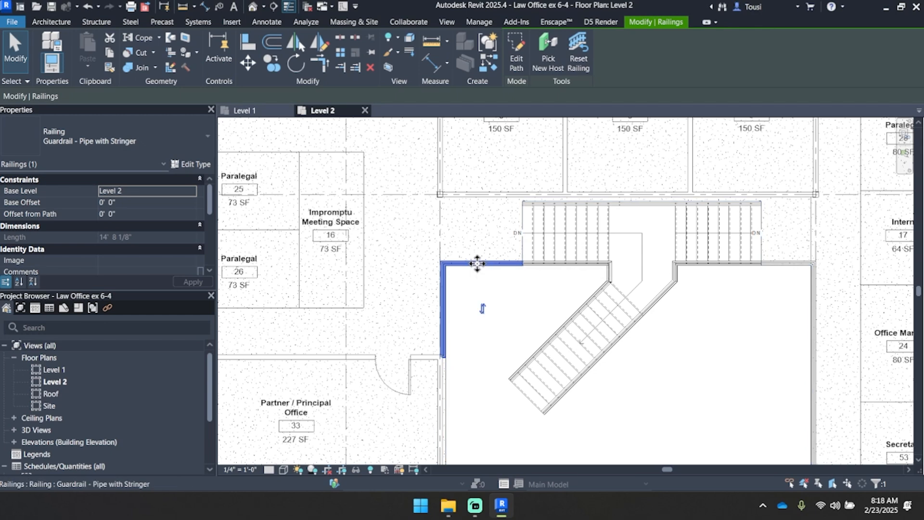
Step: Change the railing along the east side of the Level 2 floor opening to the Guardrail - Pipe with Stringer type
middle_click_drag(488, 288, 455, 288)
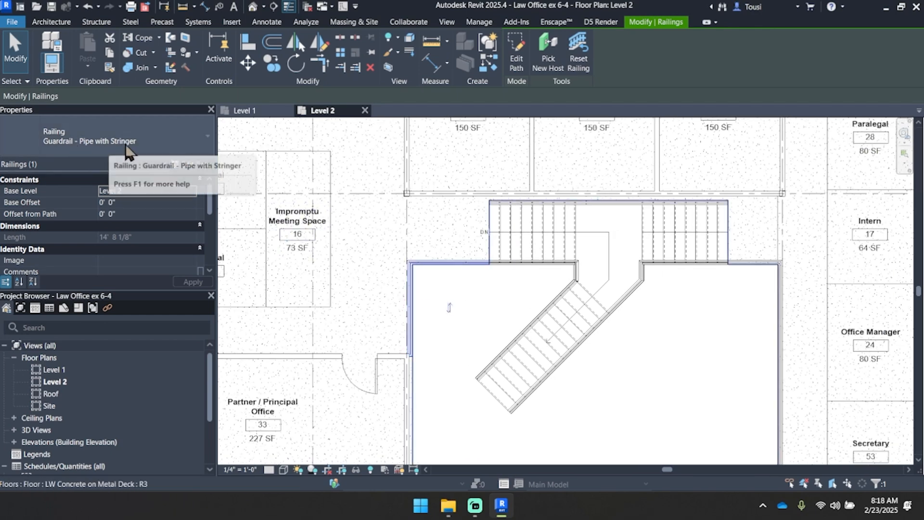
middle_click_drag(455, 283, 374, 234)
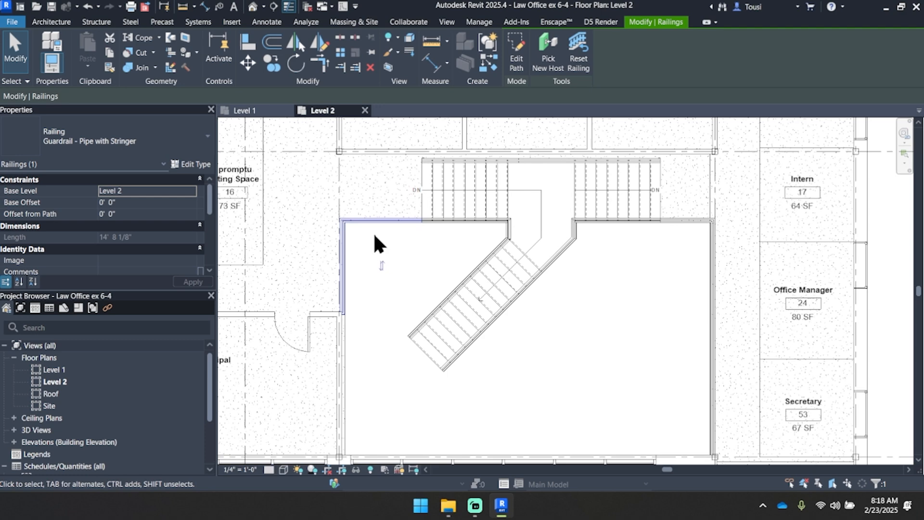
left_click(676, 221)
middle_click_drag(666, 313, 631, 263)
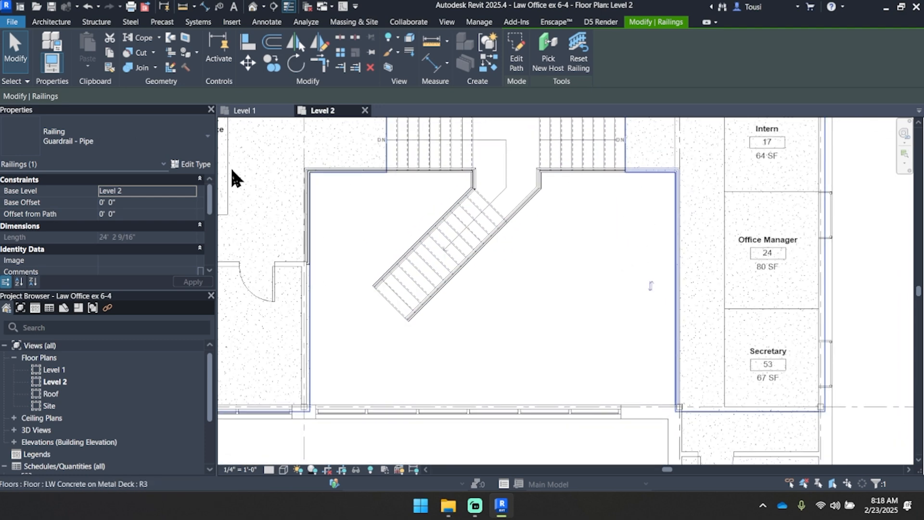
left_click(80, 144)
left_click(88, 227)
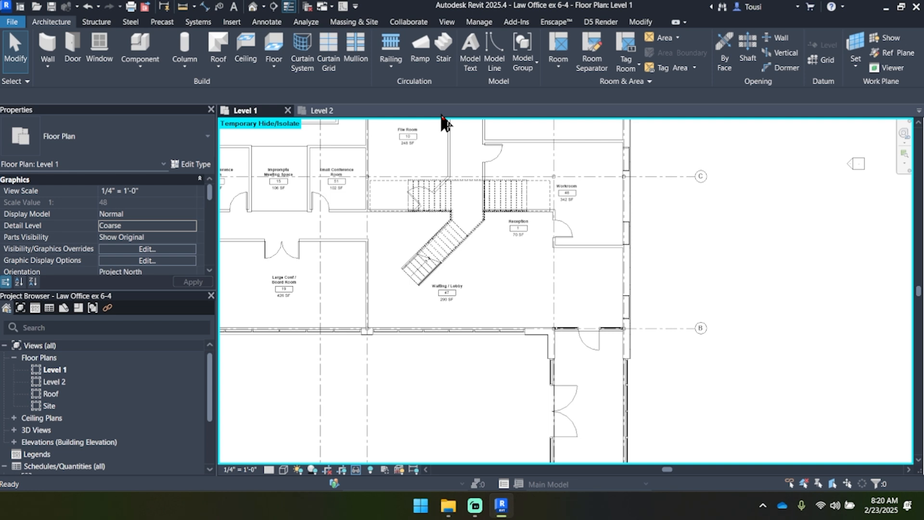
Step: Draw a building section on Level 1 at 45° alongside the stair's diagonal lower flight, looking toward the stair
scroll(437, 232, "up", 3)
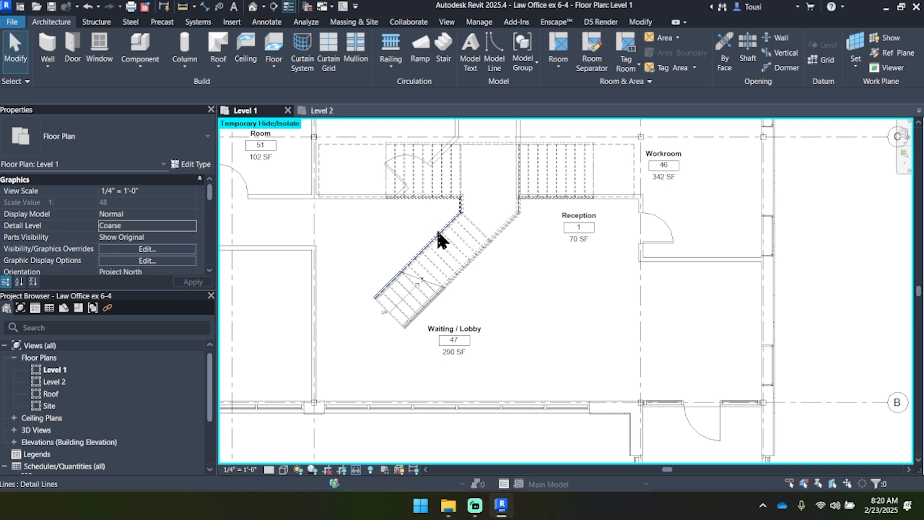
scroll(397, 307, "up", 3)
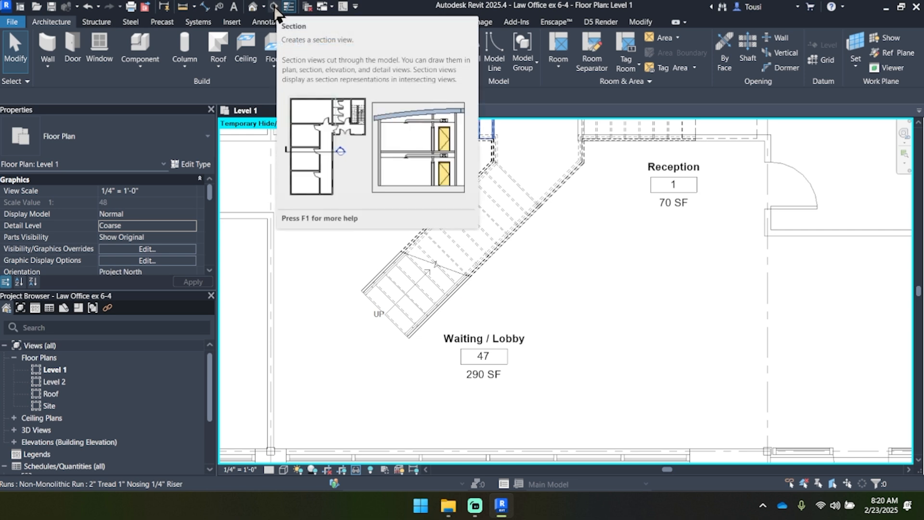
left_click(454, 23)
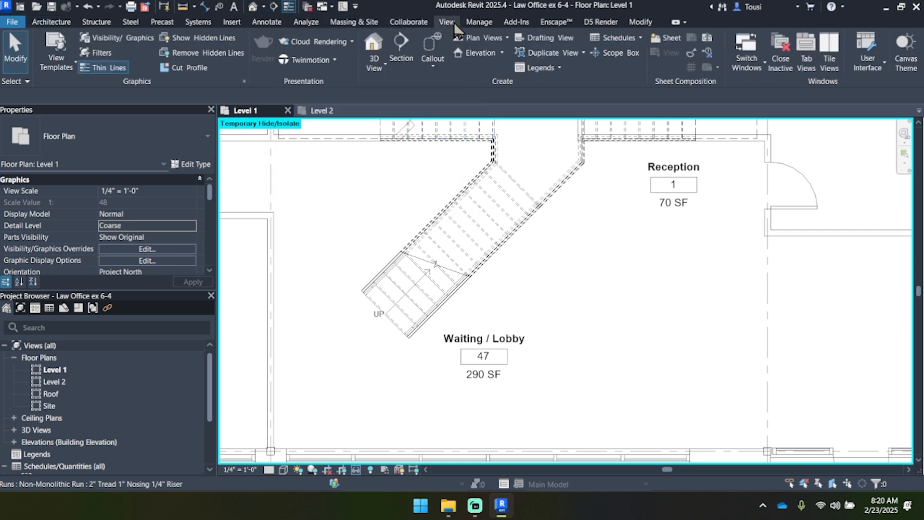
left_click(404, 54)
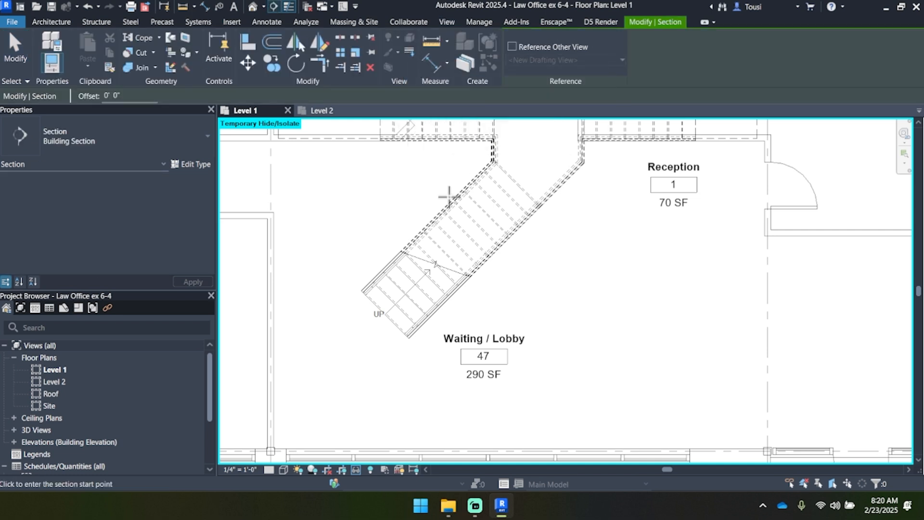
left_click(410, 361)
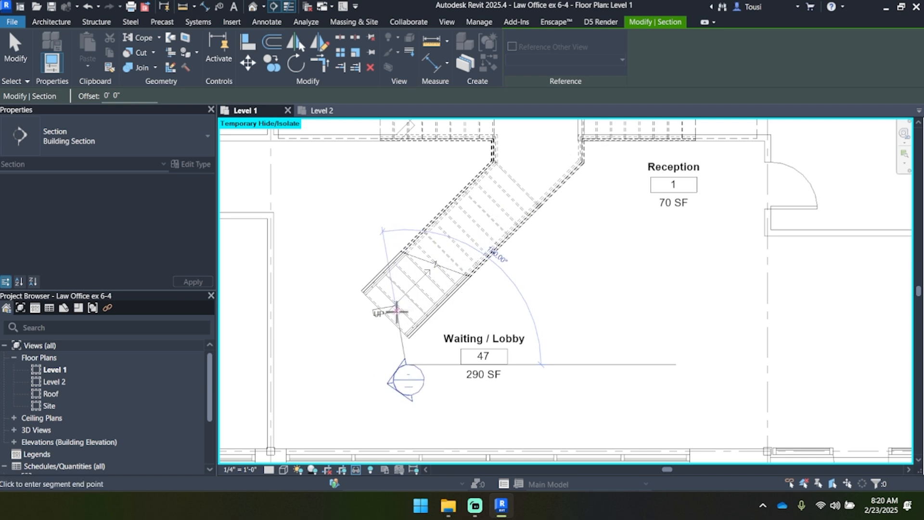
left_click(578, 191)
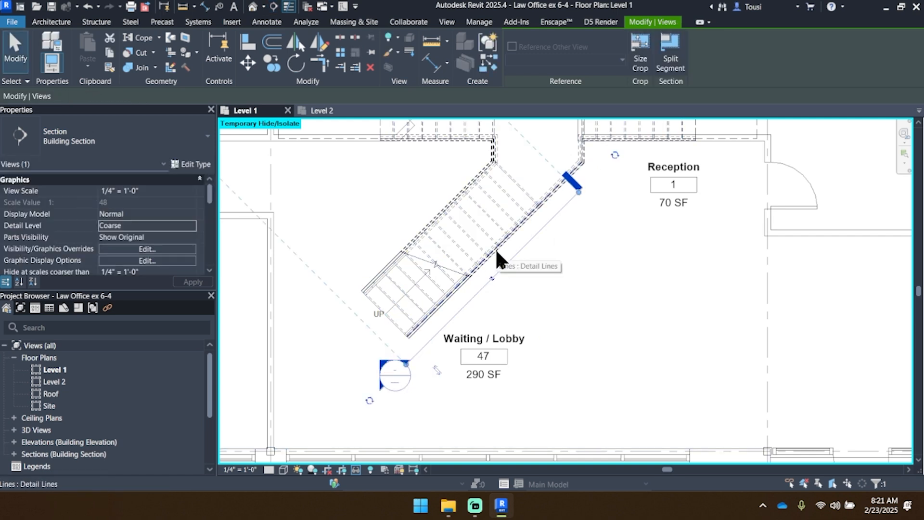
Step: Reduce the section's view depth so its far clip runs along the middle of the diagonal stair flight
scroll(496, 260, "down", 4)
middle_click_drag(497, 281, 514, 315)
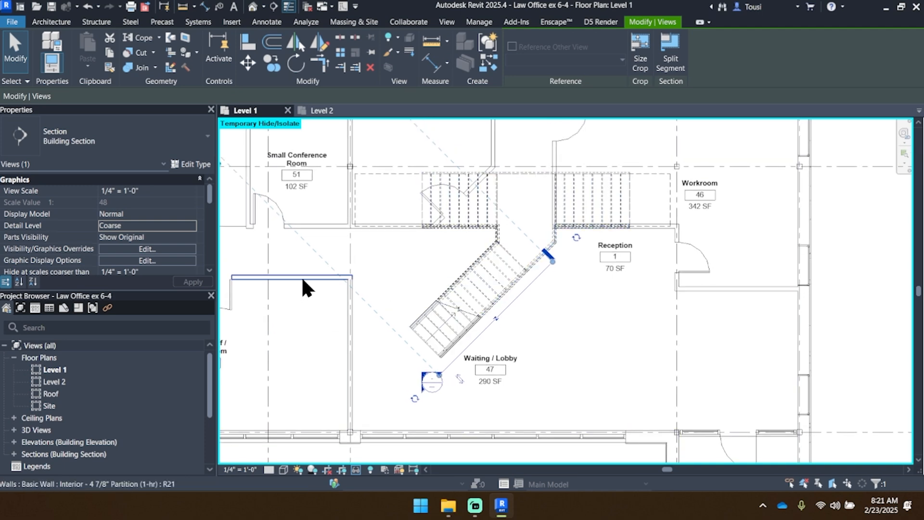
middle_click_drag(303, 281, 315, 297)
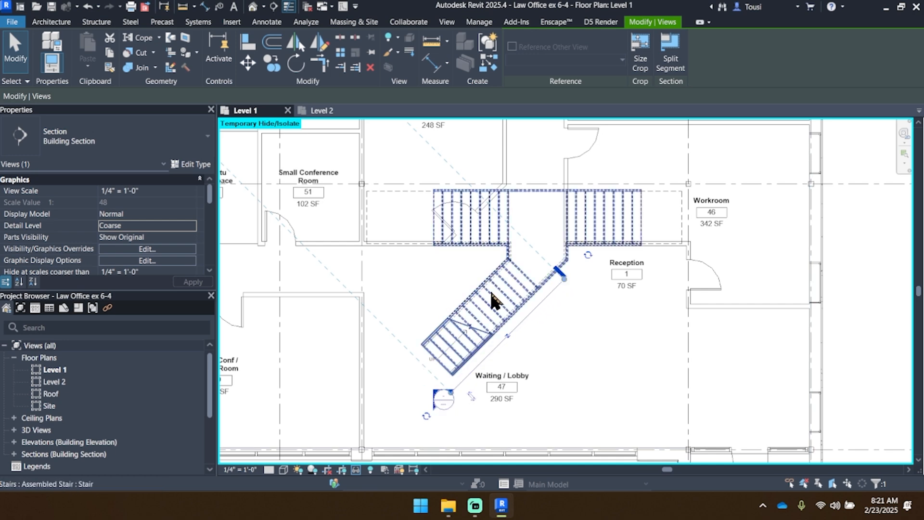
middle_click_drag(482, 296, 505, 313)
scroll(491, 298, "down", 6)
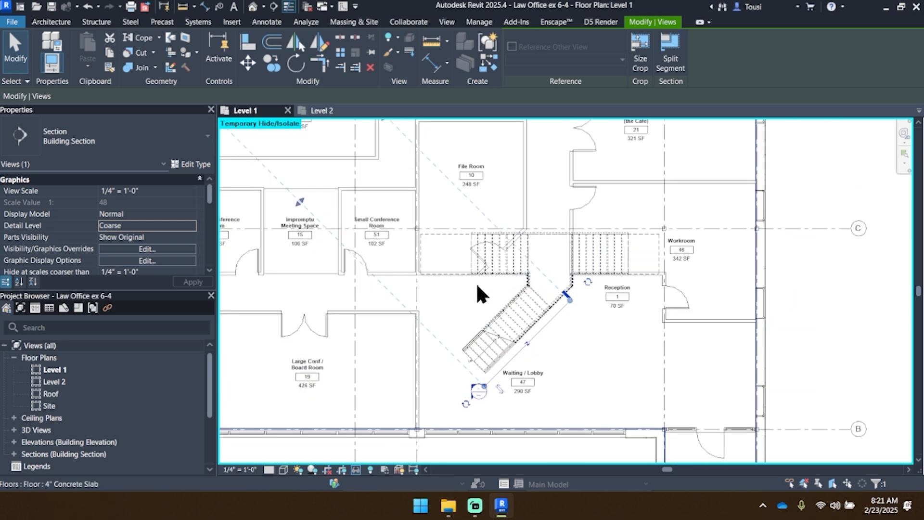
left_click_drag(322, 184, 519, 389)
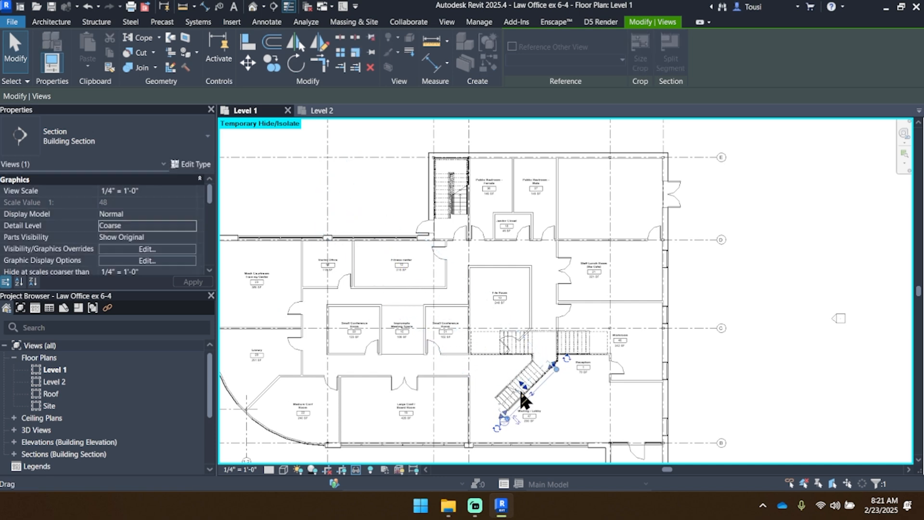
scroll(520, 392, "up", 5)
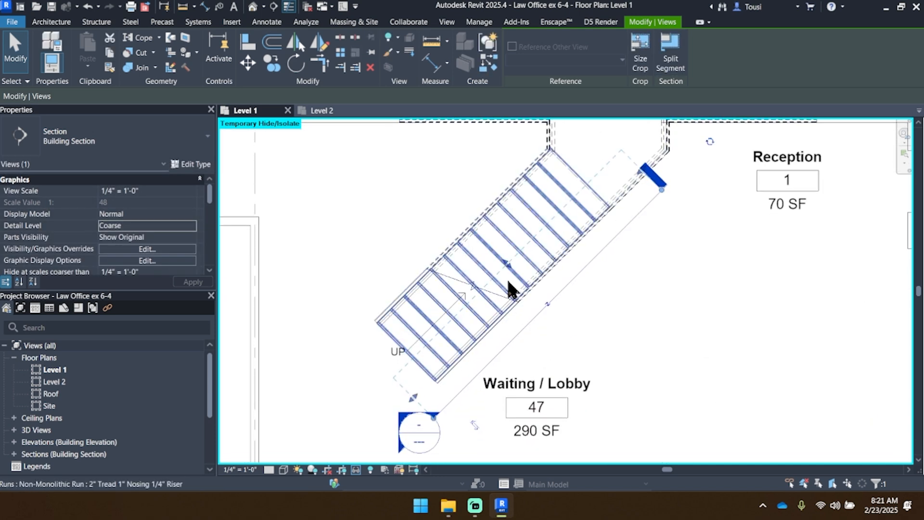
left_click(469, 359)
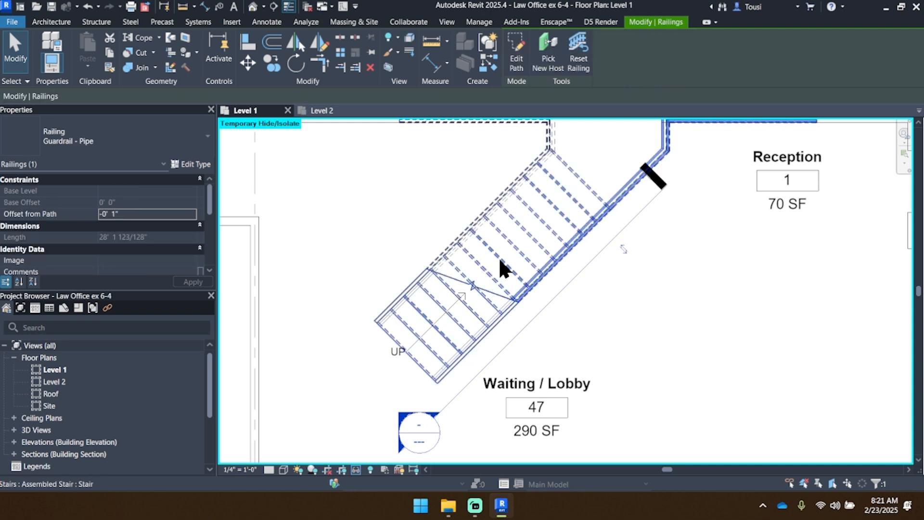
left_click(528, 320)
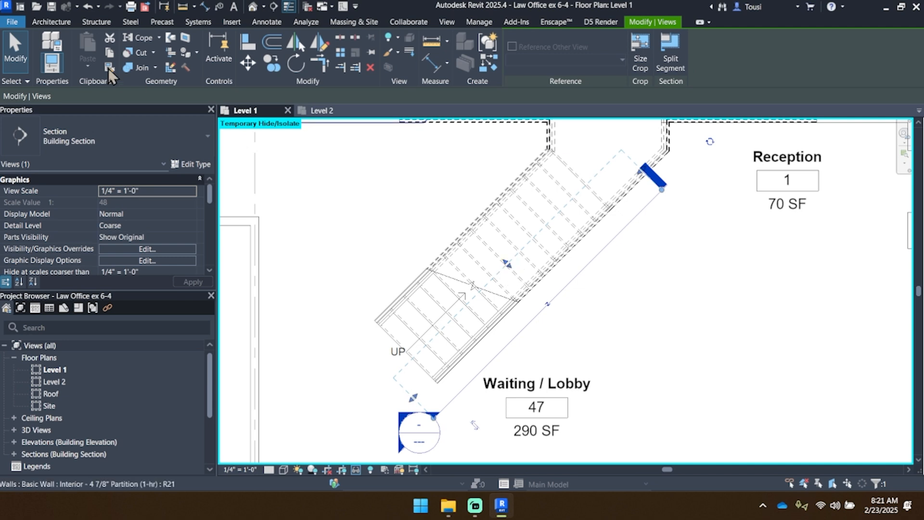
Step: Deselect the section mark and open the section view it defines
left_click(17, 53)
middle_click_drag(401, 405, 406, 337)
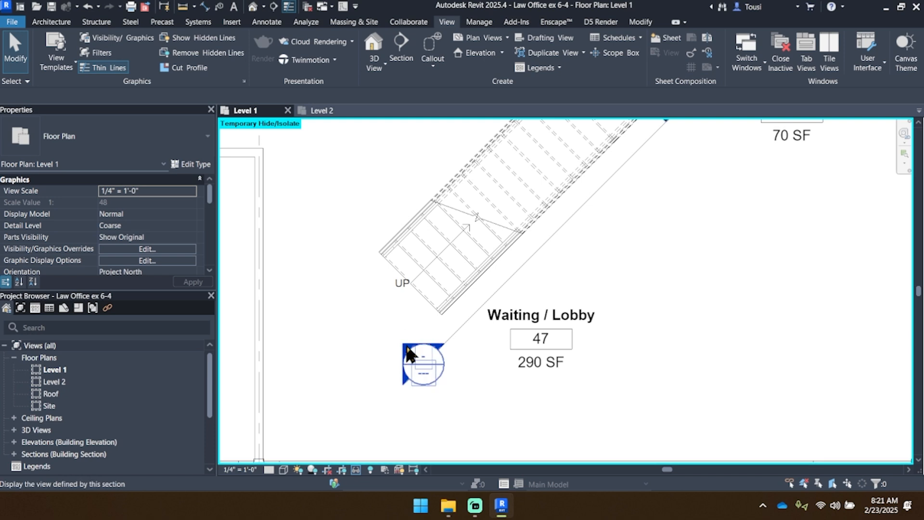
double_click(406, 346)
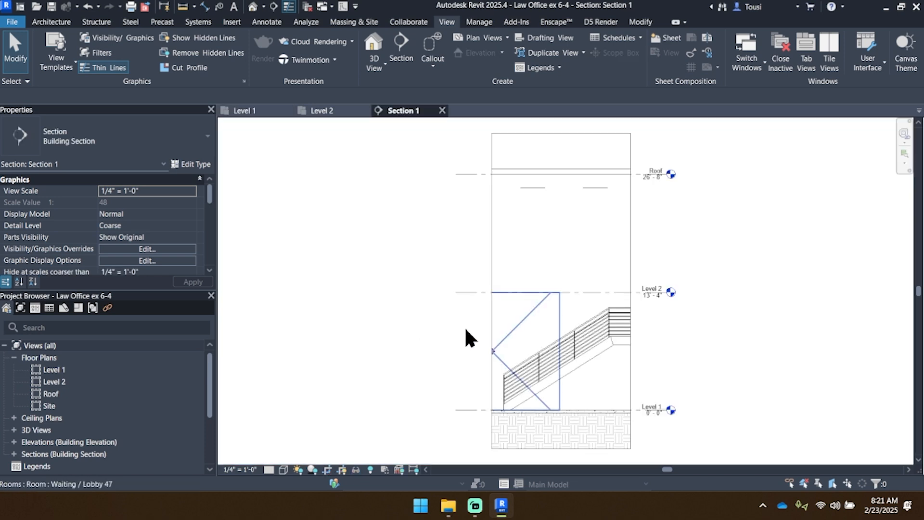
Step: Widen the section view's crop region outward beyond the foot of the stair
scroll(601, 376, "up", 2)
middle_click_drag(613, 378, 667, 312)
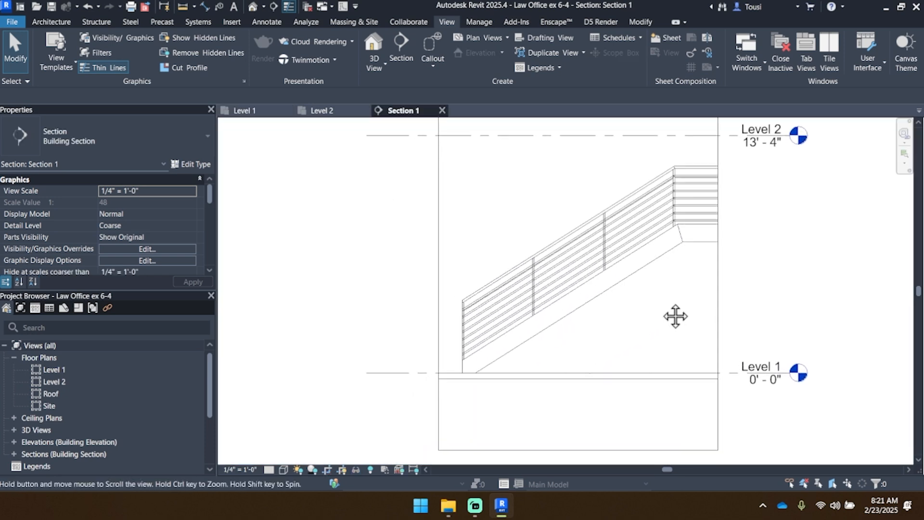
left_click(438, 222)
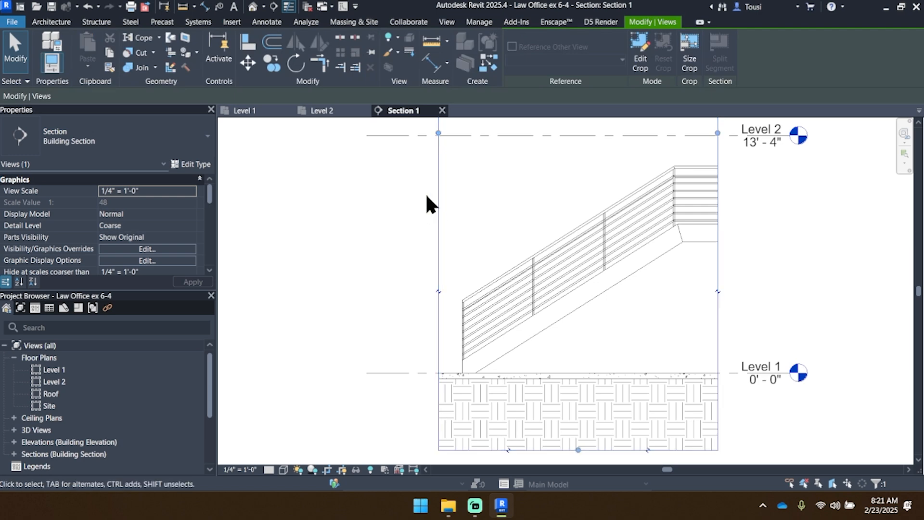
middle_click_drag(427, 199, 455, 222)
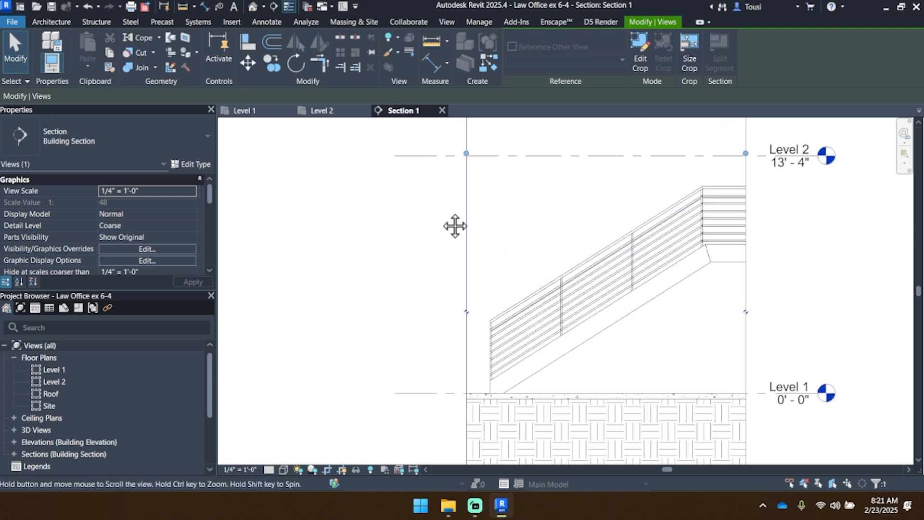
scroll(453, 255, "down", 3)
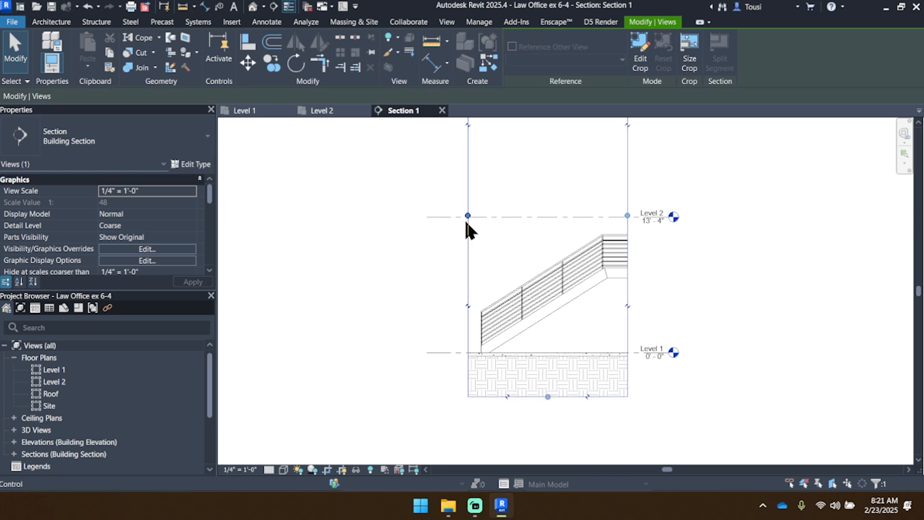
left_click_drag(465, 213, 452, 212)
Step: Inspect the type properties of the diagonal flight's pipe guardrail, including its rail structure and top rail settings, without changing them
scroll(498, 315, "up", 3)
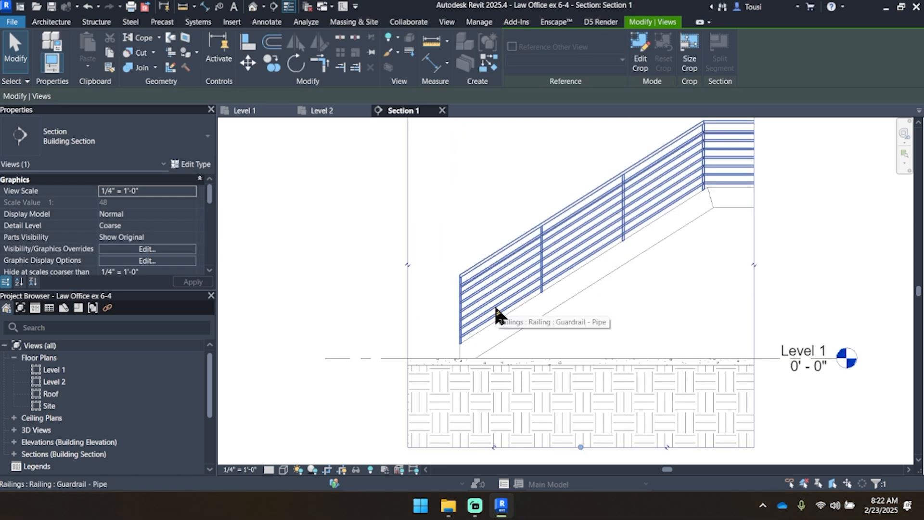
scroll(518, 272, "up", 3)
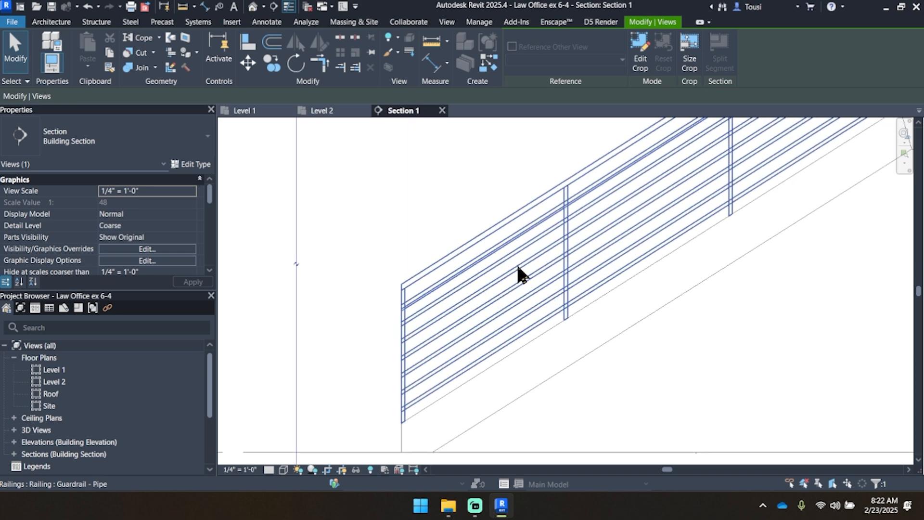
middle_click_drag(525, 262, 466, 274)
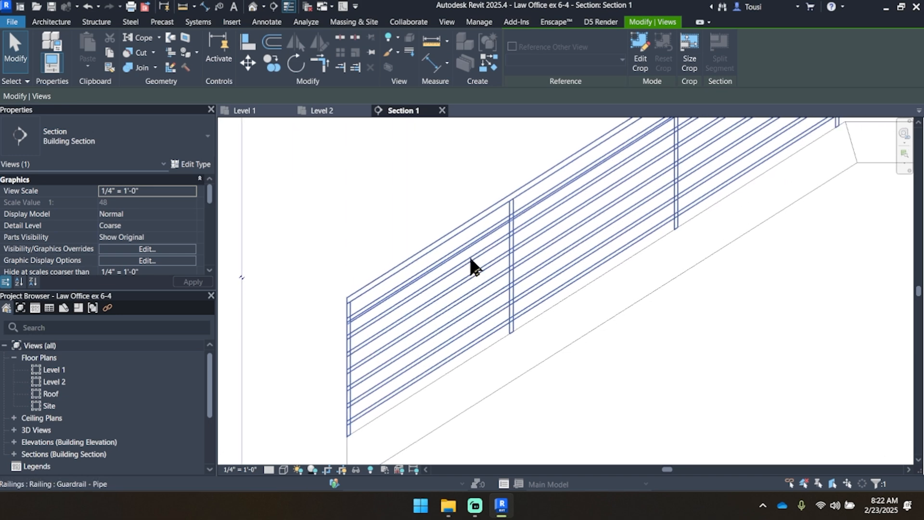
left_click(456, 258)
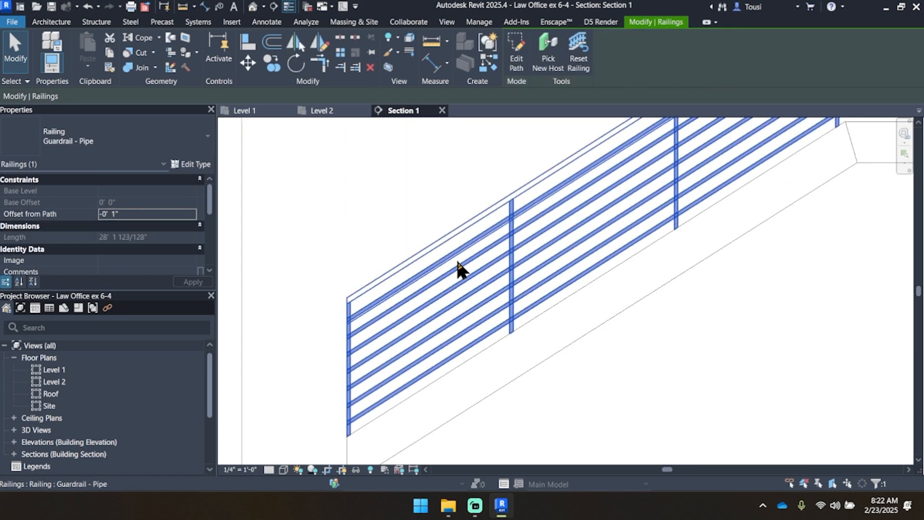
scroll(456, 260, "down", 2)
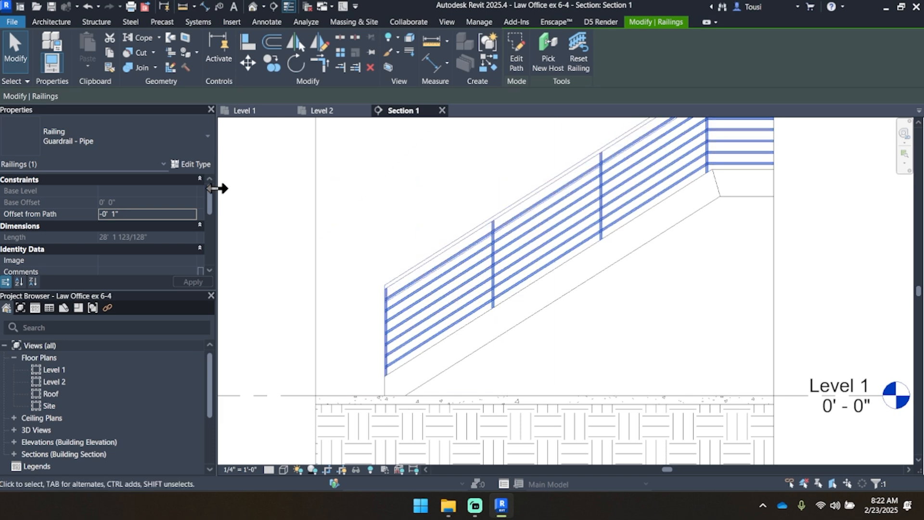
left_click(199, 164)
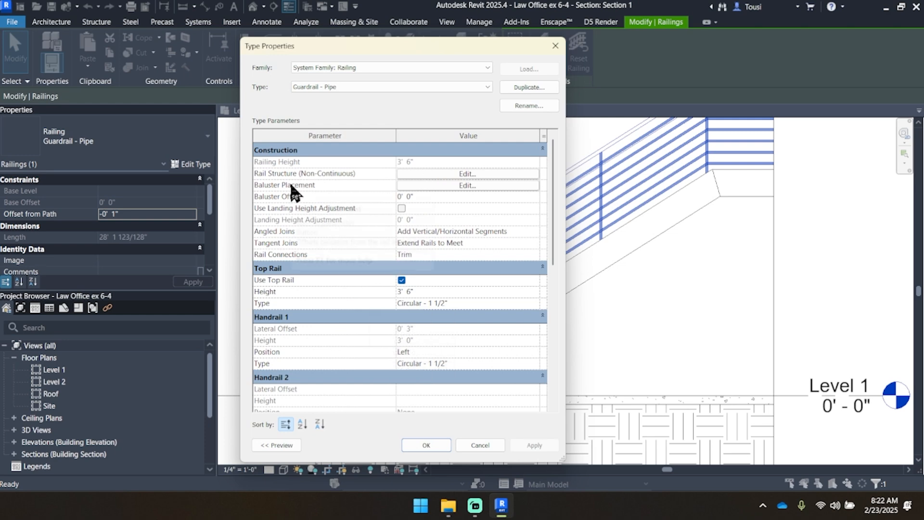
left_click(554, 47)
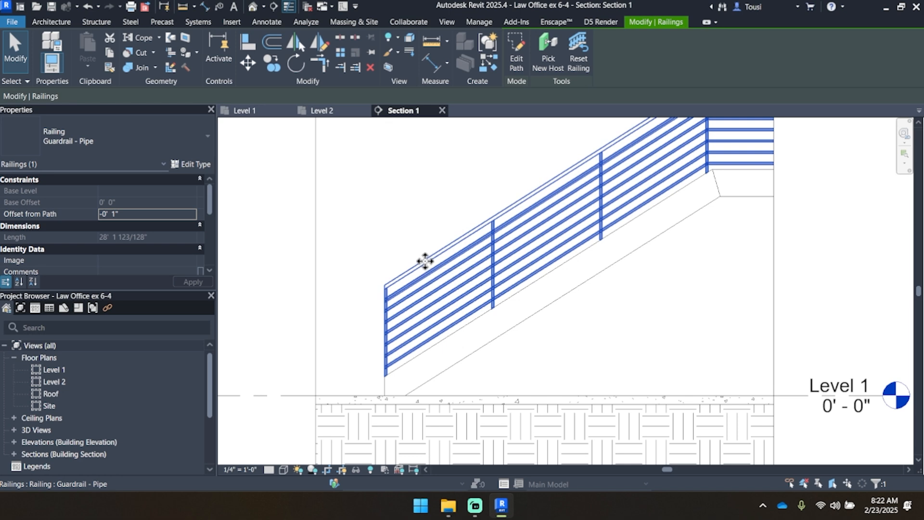
left_click(202, 165)
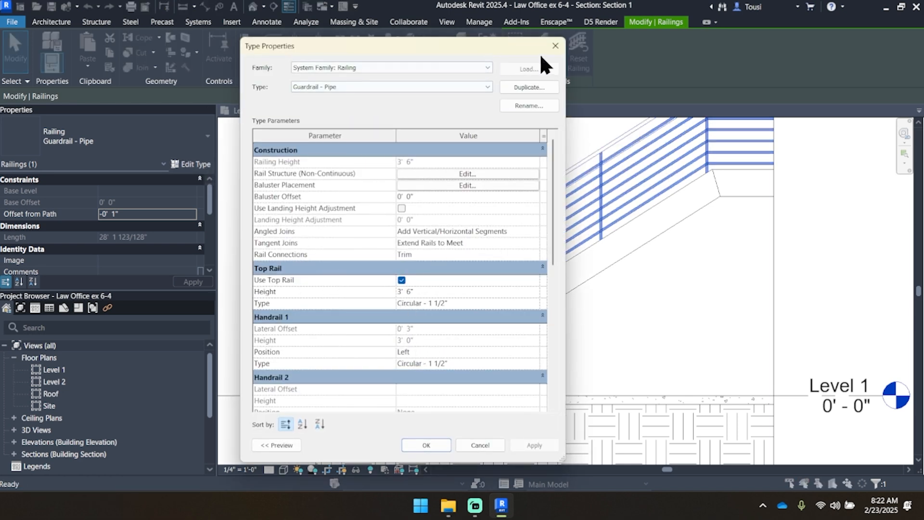
left_click(555, 46)
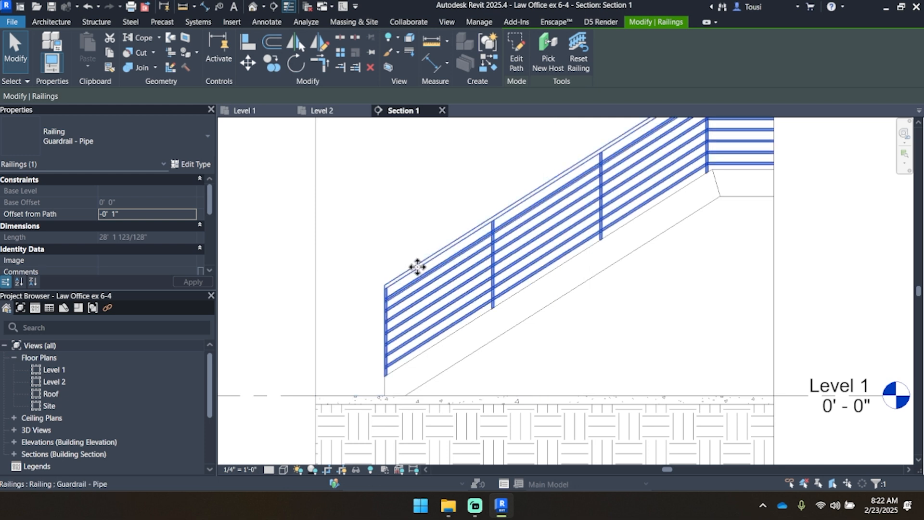
Step: Select only the top rail of the diagonal flight's guardrail and open it for continuous rail editing
key("Tab")
key("Tab")
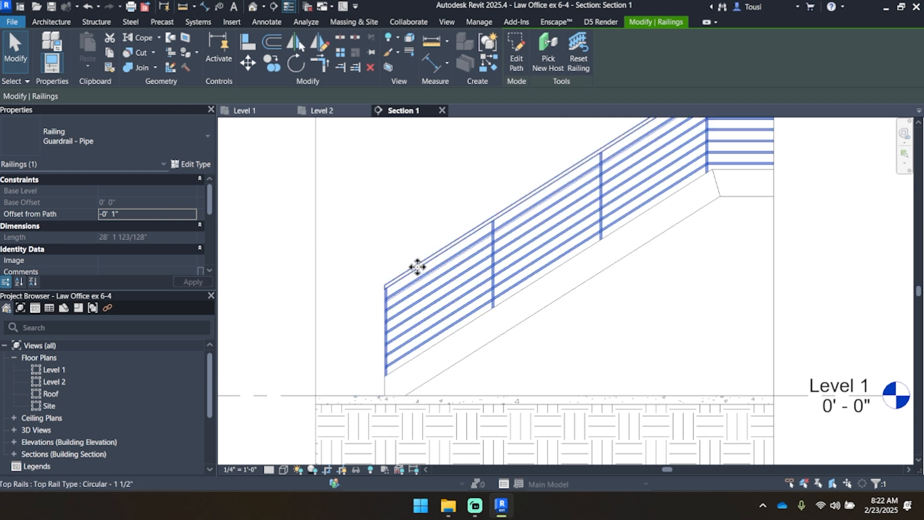
left_click(417, 266)
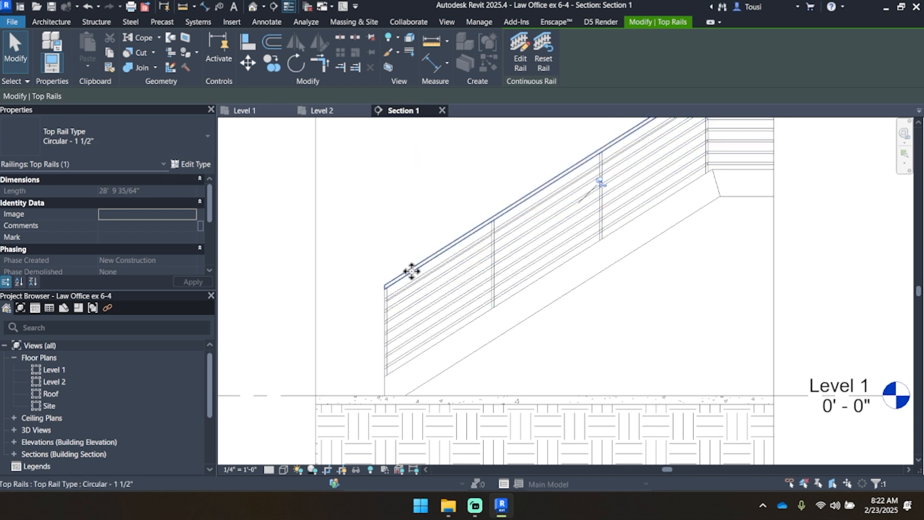
left_click(519, 65)
scroll(496, 226, "down", 2)
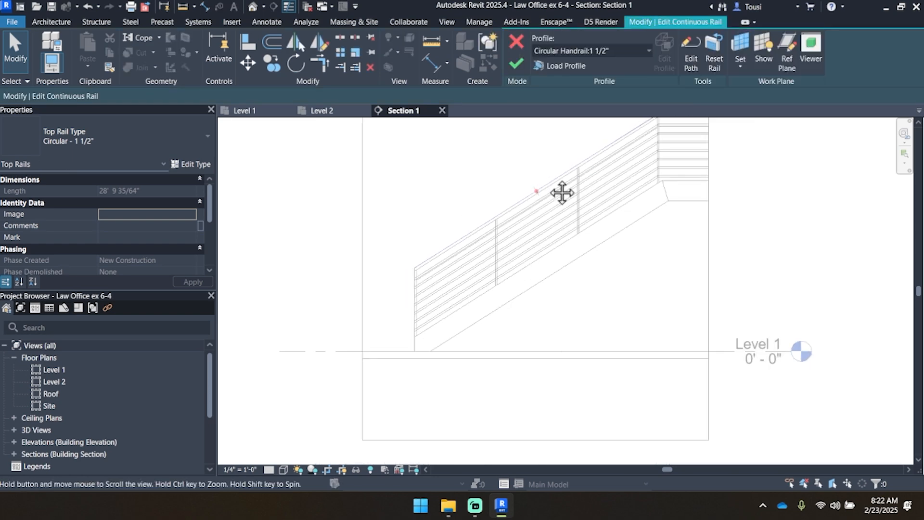
middle_click_drag(562, 192, 531, 225)
scroll(778, 147, "up", 3)
scroll(771, 182, "down", 2)
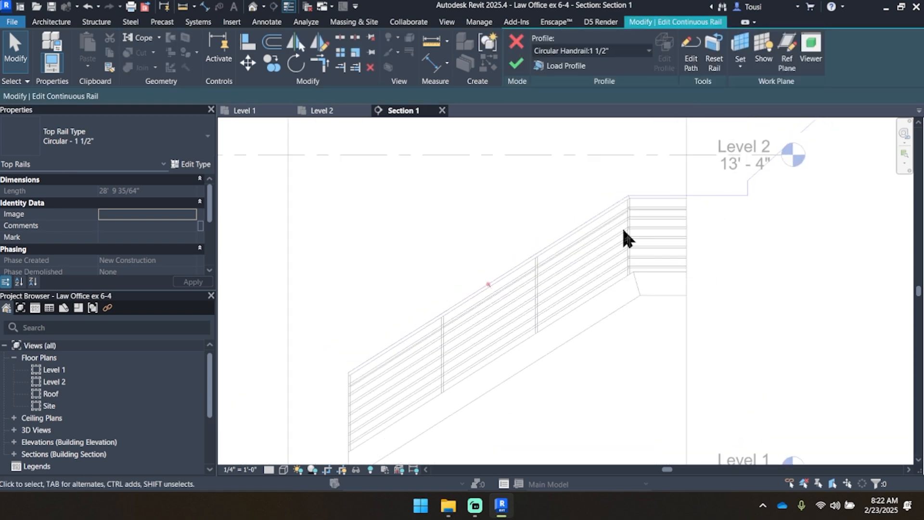
middle_click_drag(624, 230, 658, 184)
scroll(408, 316, "up", 3)
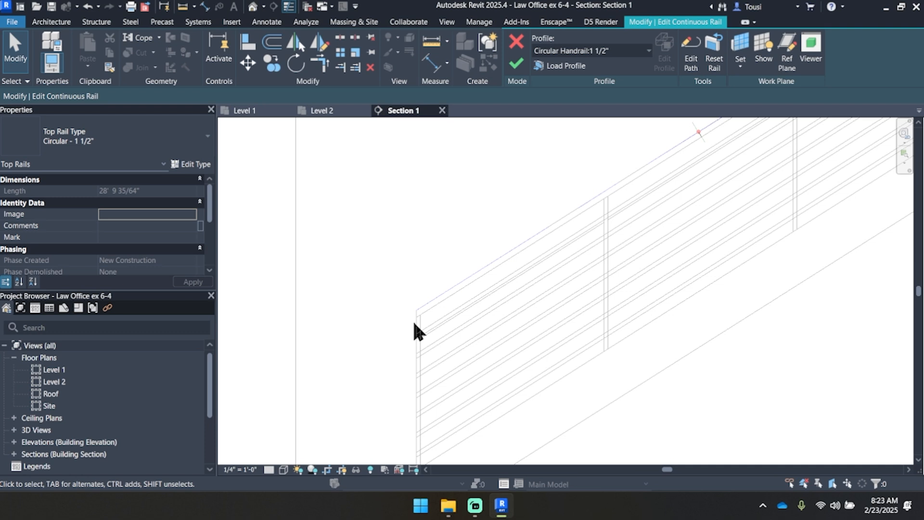
scroll(414, 324, "down", 2)
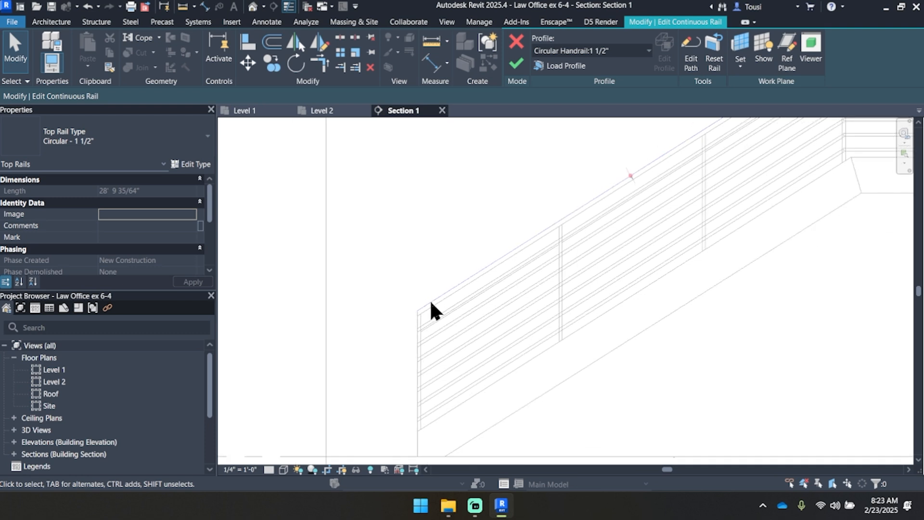
middle_click_drag(430, 307, 454, 264)
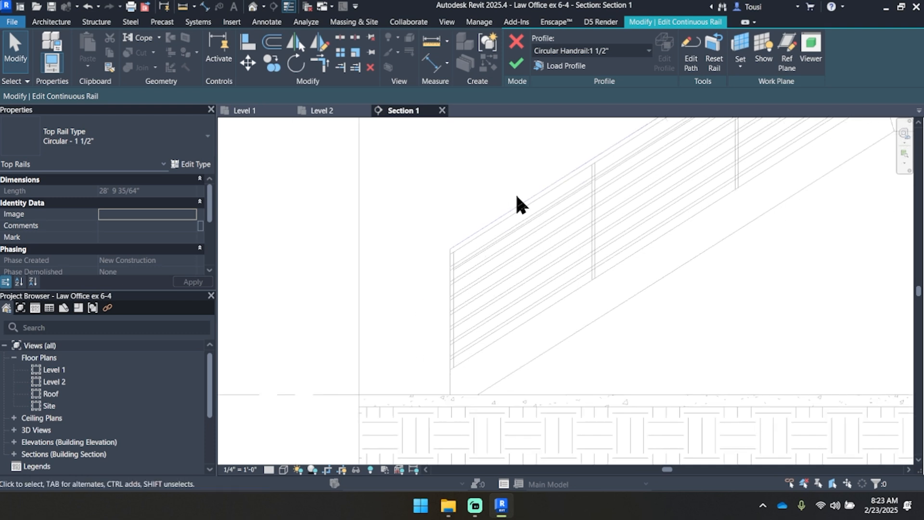
Step: Edit the top rail's path and extend it with a 1' line past the bottom post, following the stair slope
left_click(687, 62)
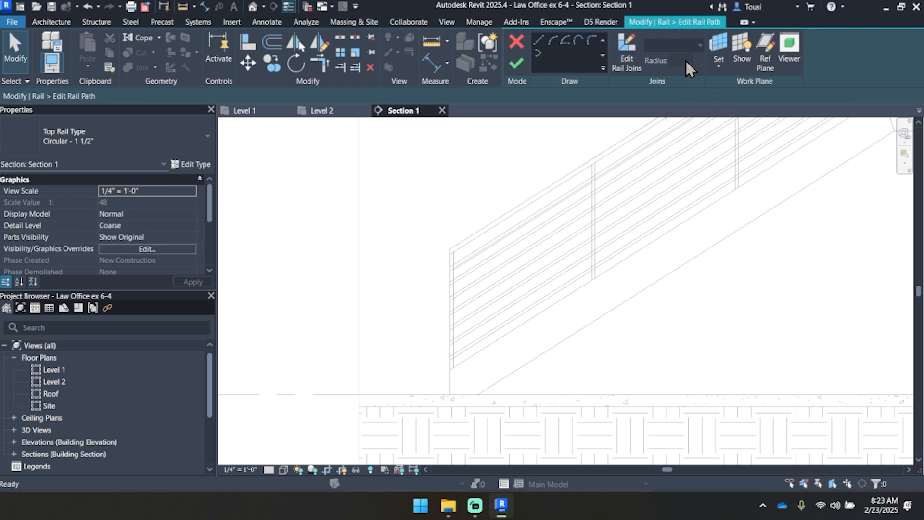
left_click(540, 39)
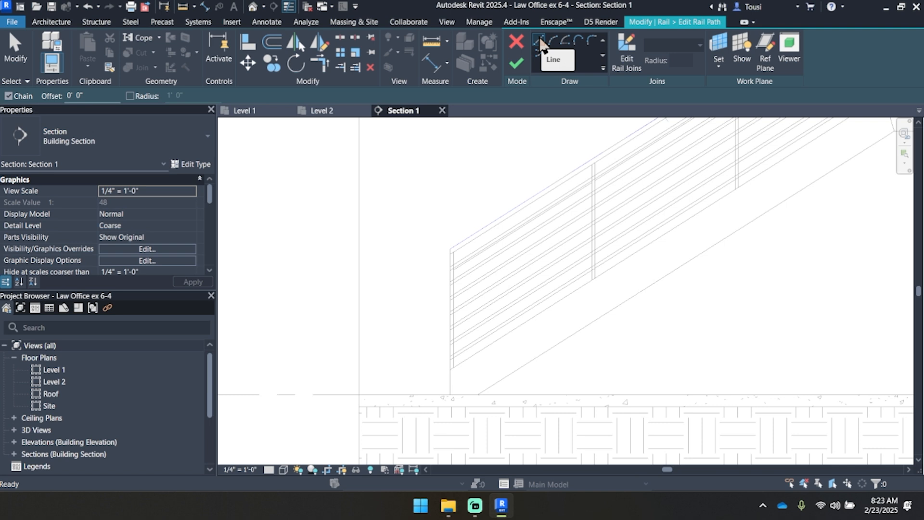
scroll(423, 262, "up", 5)
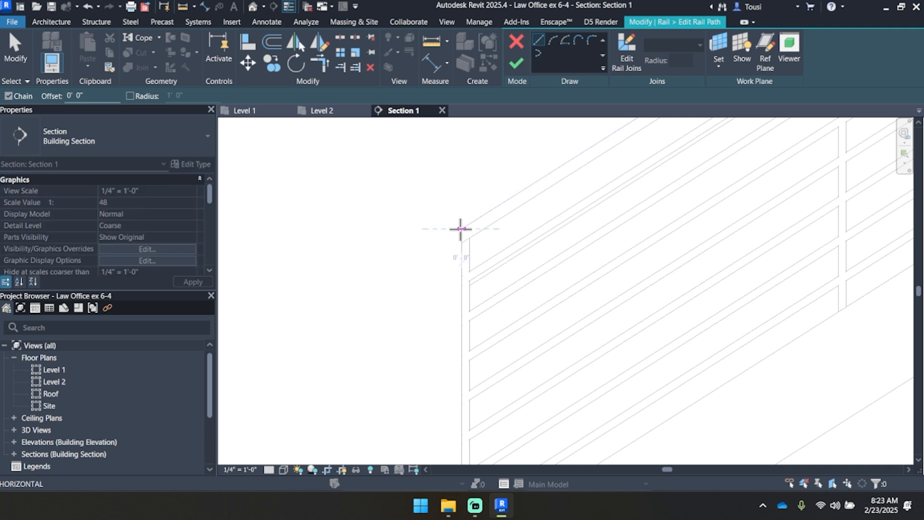
left_click(459, 229)
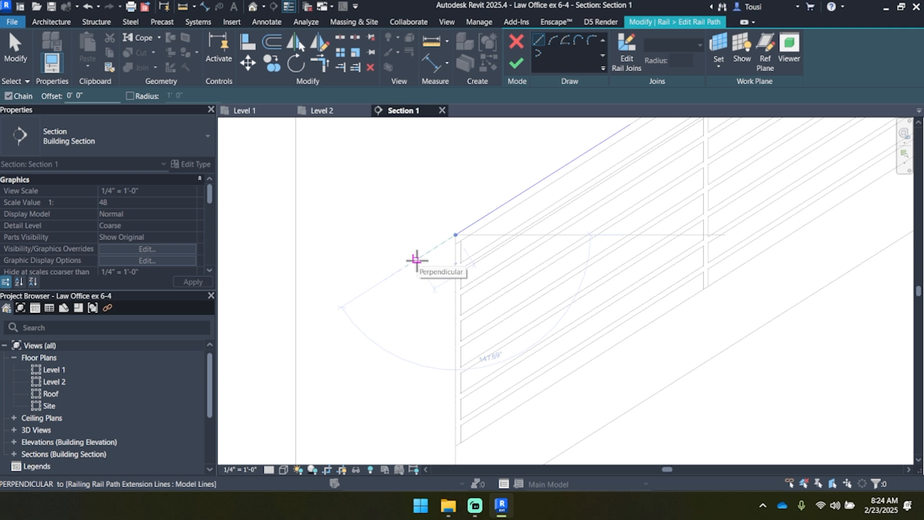
type("1")
key("Return")
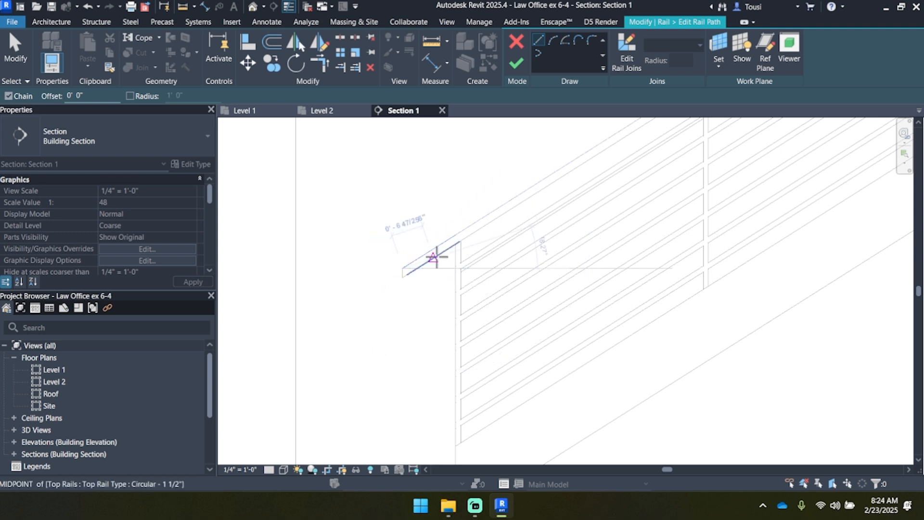
Step: Continue the top rail path from the extension's end down to the base of the bottom post and finish the rail edit
scroll(437, 258, "up", 2)
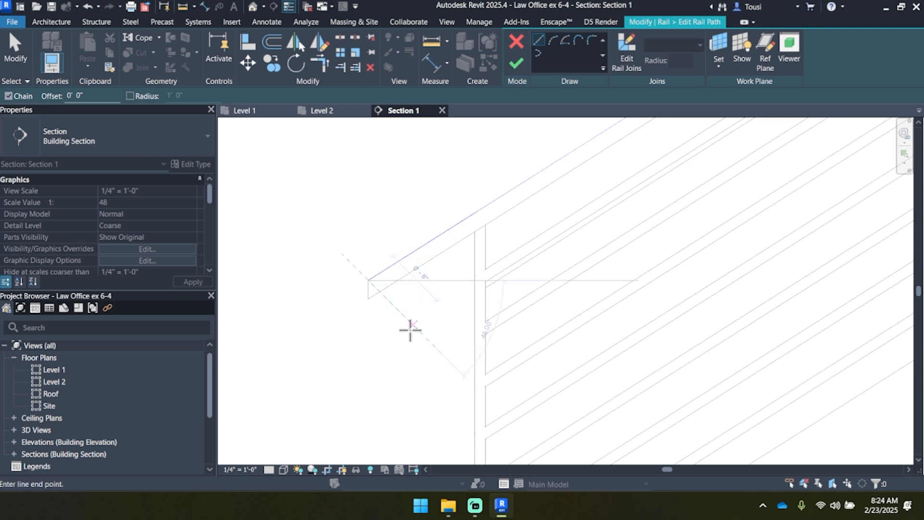
scroll(495, 202, "down", 1)
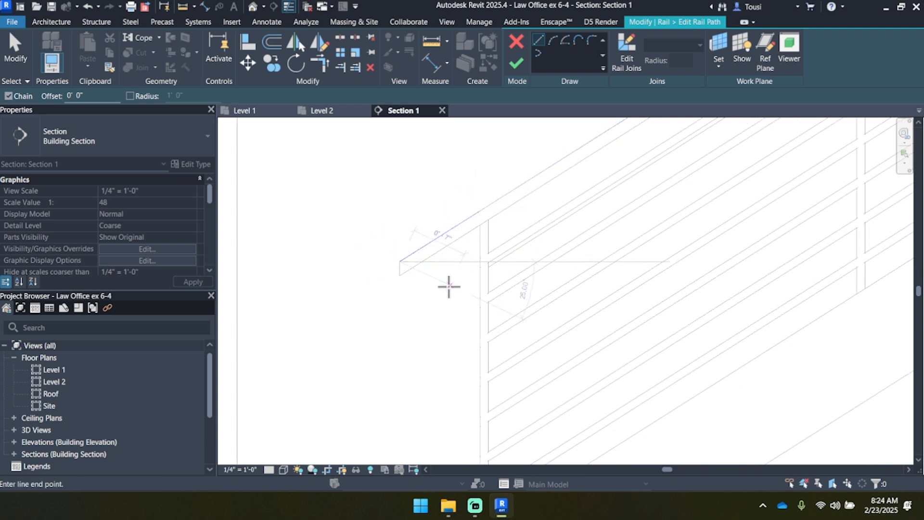
scroll(448, 298, "down", 2)
middle_click_drag(449, 317, 417, 255)
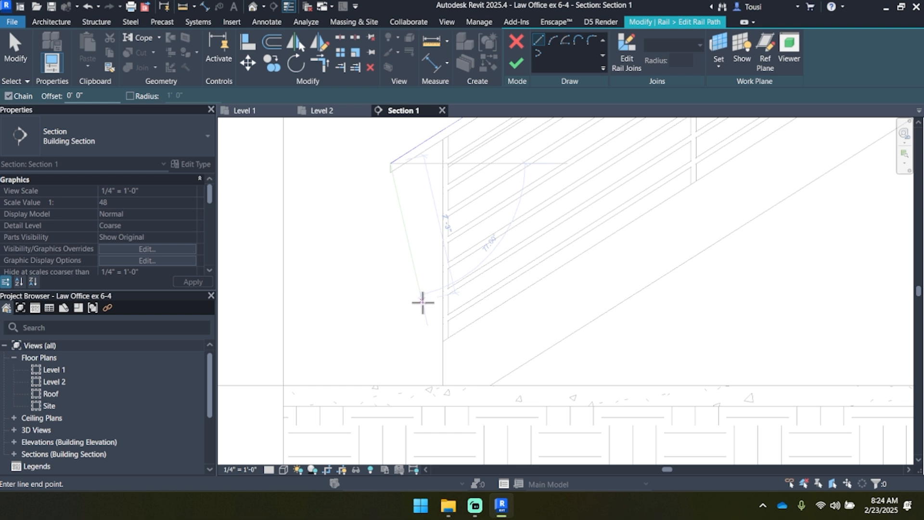
left_click(440, 337)
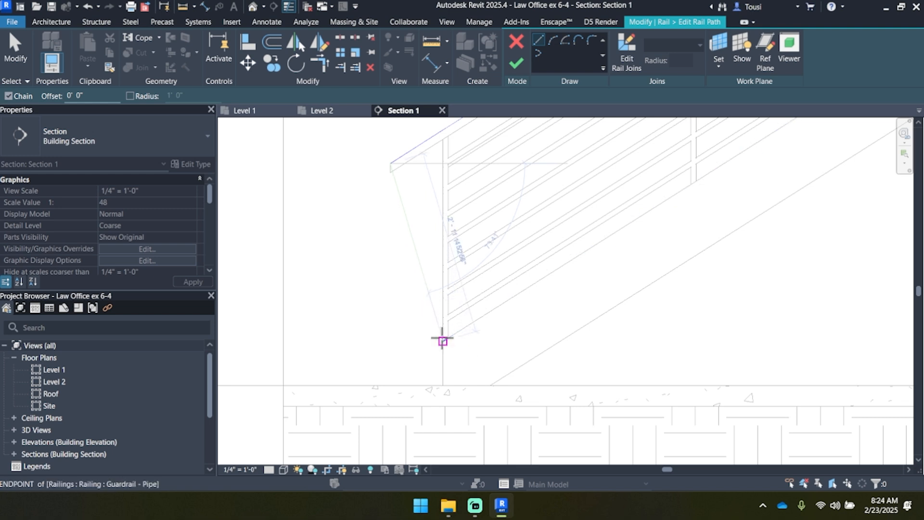
middle_click_drag(472, 176, 463, 219)
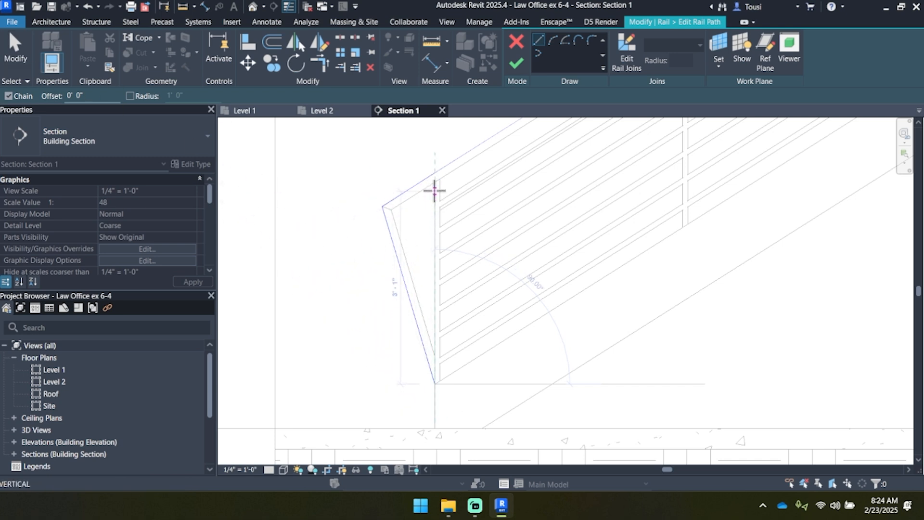
scroll(428, 202, "down", 1)
left_click(515, 63)
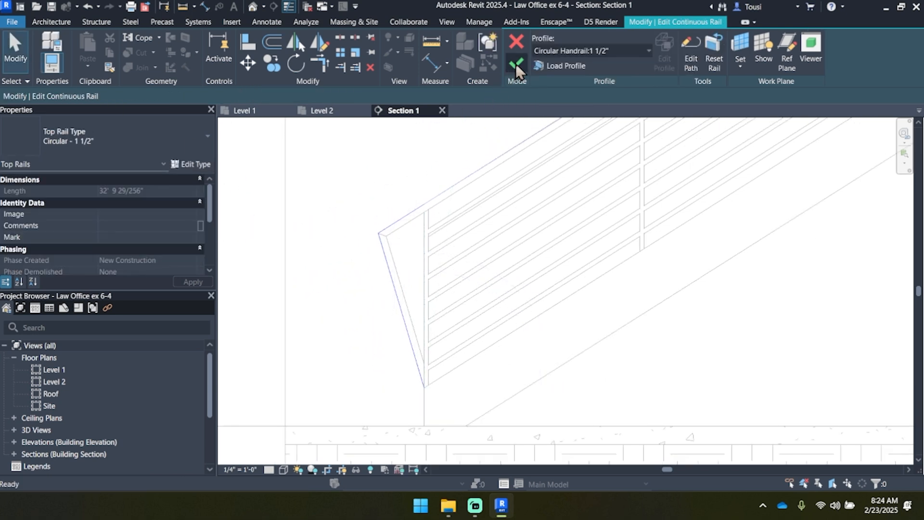
left_click(516, 67)
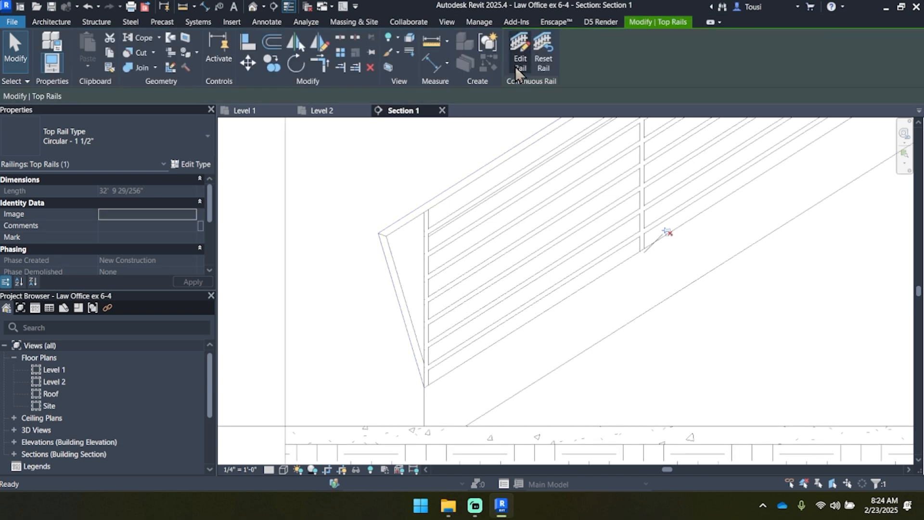
Step: Flip the stair's section mark on the Level 1 plan so it looks away from the diagonal flight
left_click(253, 115)
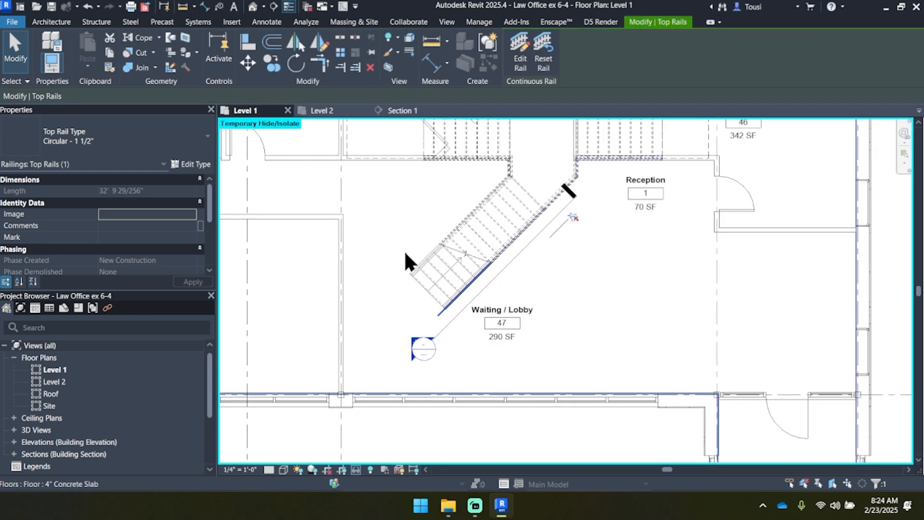
left_click(451, 320)
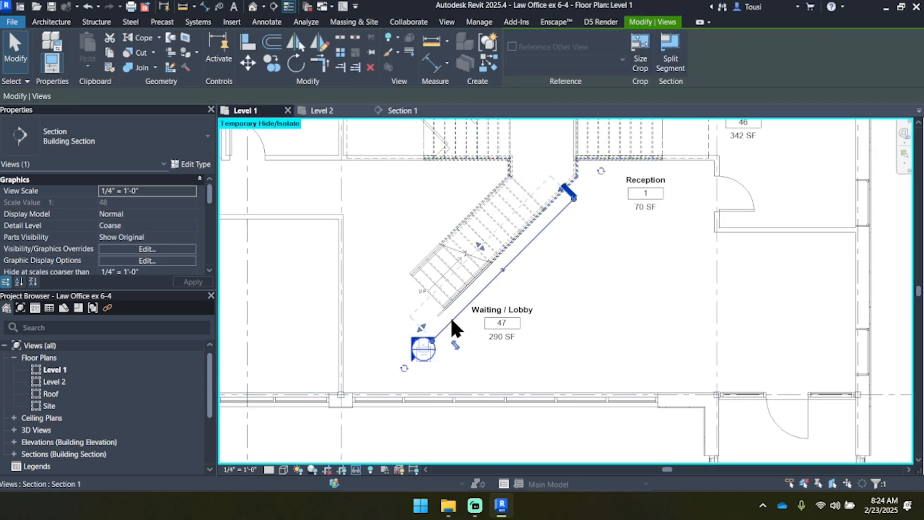
left_click(454, 344)
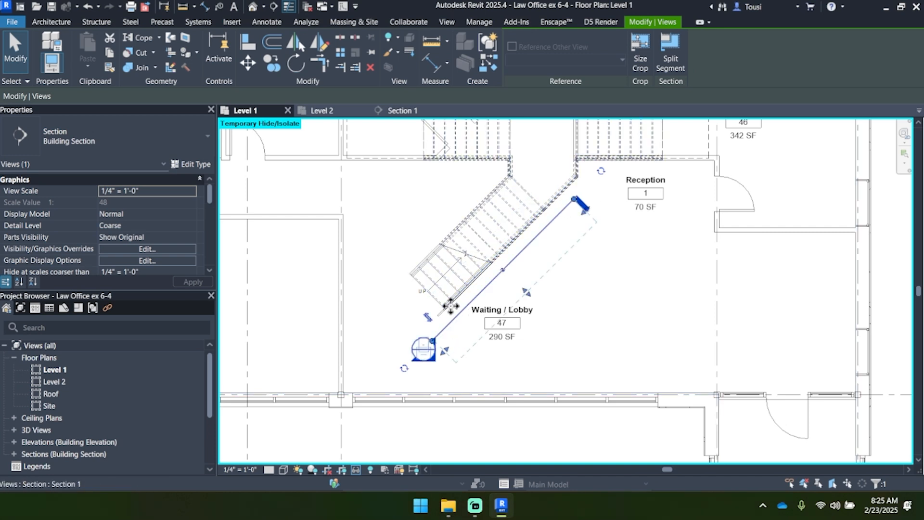
Step: Move the stair's section mark to the opposite side of the diagonal flight and open its section view
left_click_drag(450, 306, 408, 275)
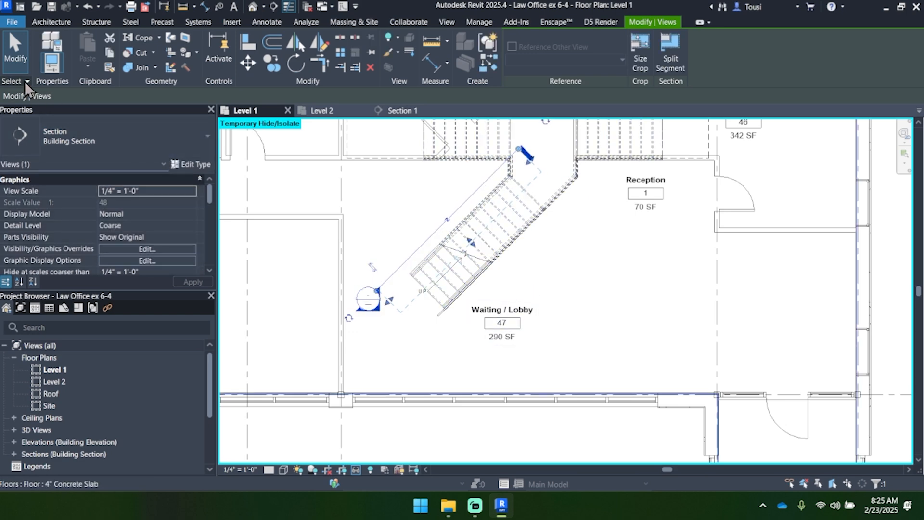
left_click(15, 48)
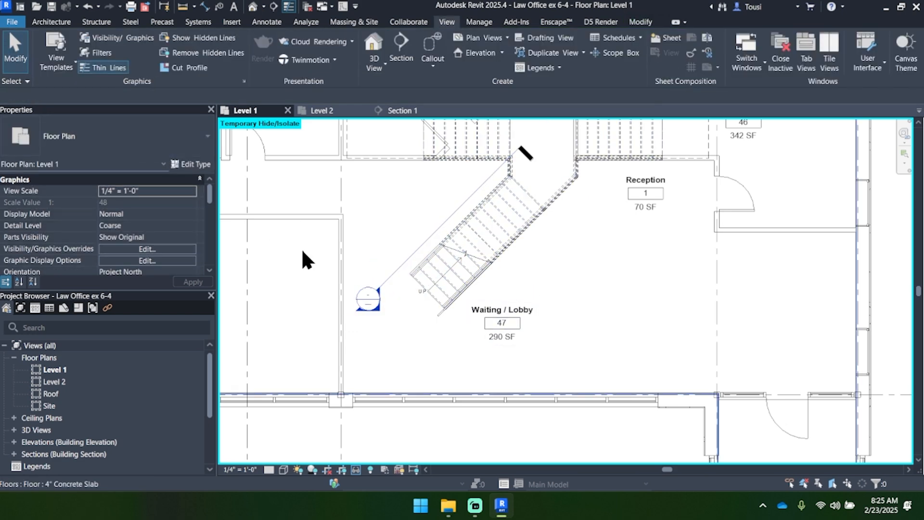
double_click(379, 312)
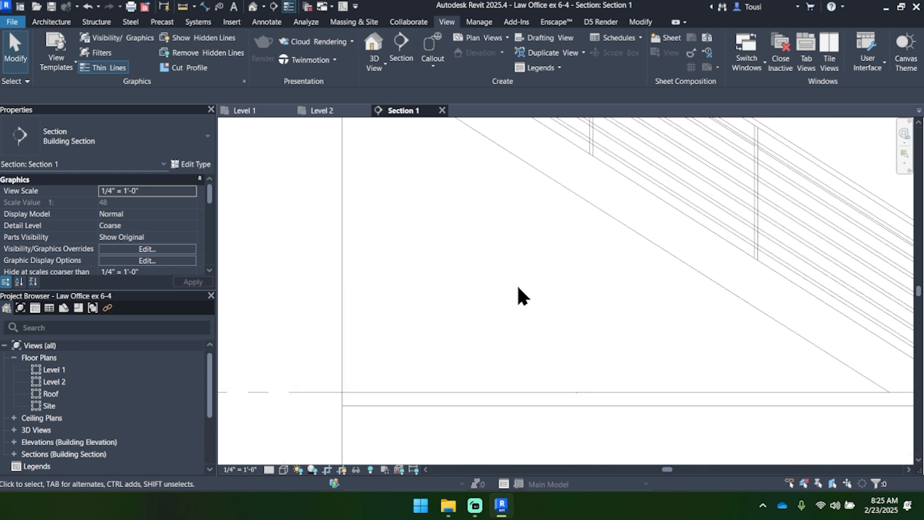
Step: Select only the top rail of the guardrail shown in this section and open it for continuous rail editing
middle_click_drag(520, 295, 311, 348)
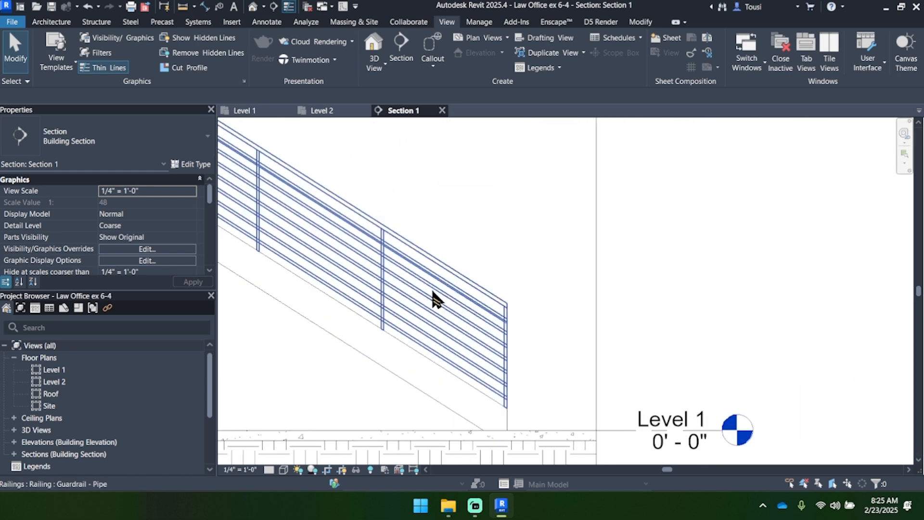
key("Tab")
left_click(459, 273)
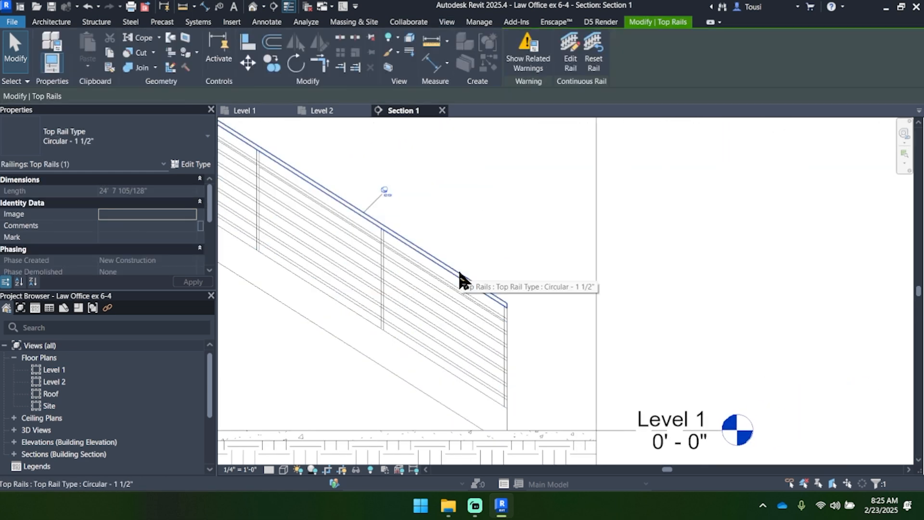
left_click(564, 62)
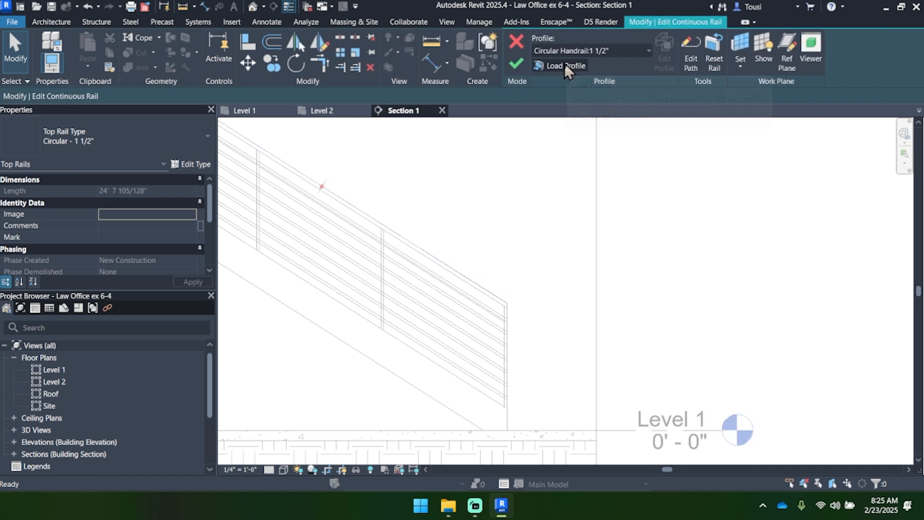
Step: Edit this top rail's path and draw a 1'-0" extension line beyond the bottom post along the stair slope
left_click(686, 51)
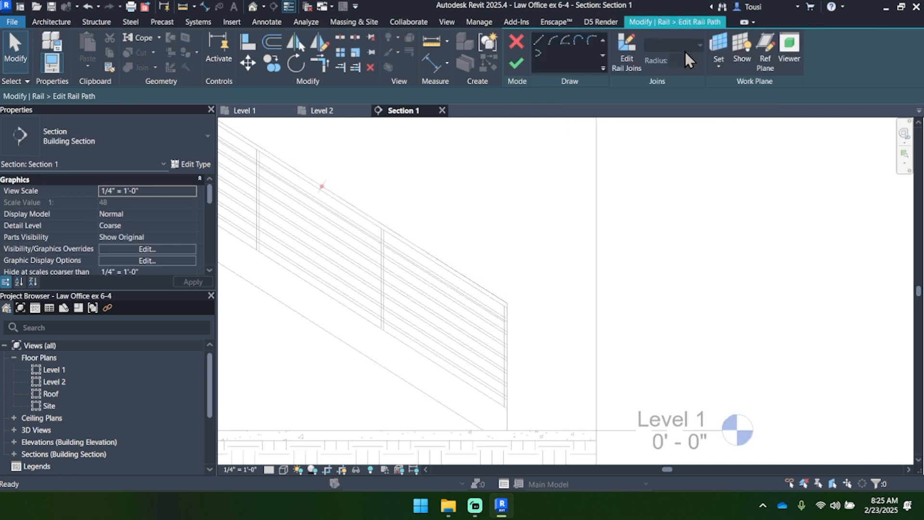
left_click(537, 41)
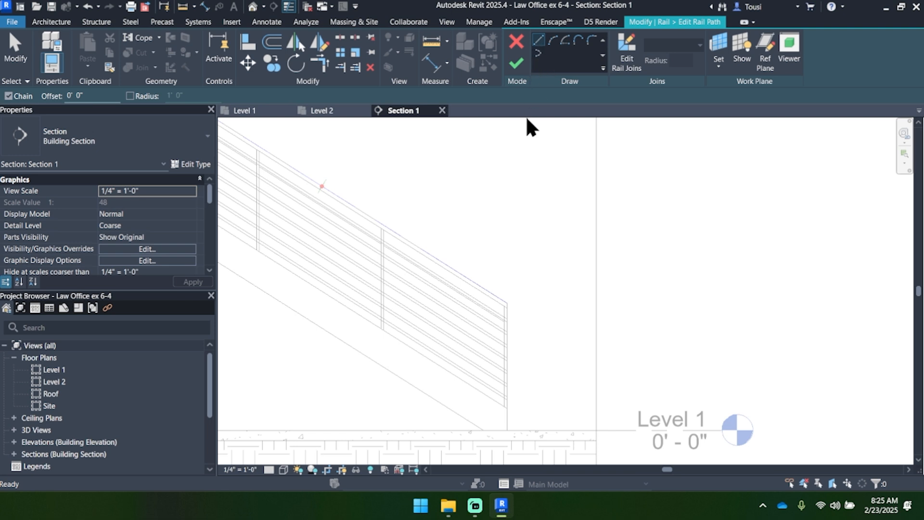
left_click(507, 302)
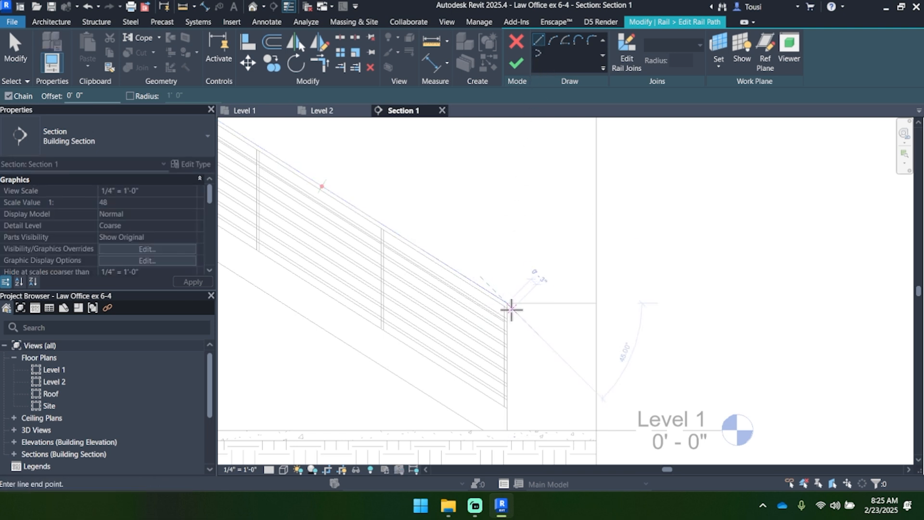
left_click(533, 319)
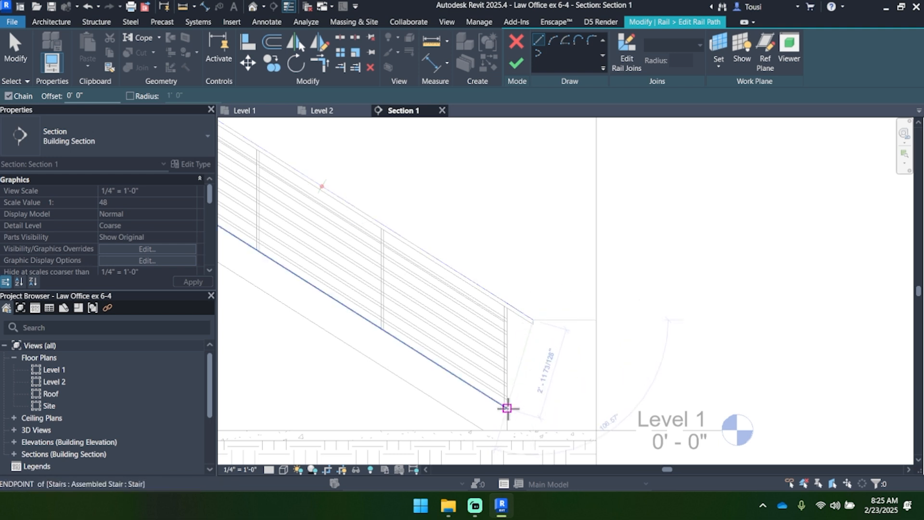
Step: Draw a line from the extension's end back to the base of the bottom post and finish the path and rail edits
scroll(506, 407, "up", 2)
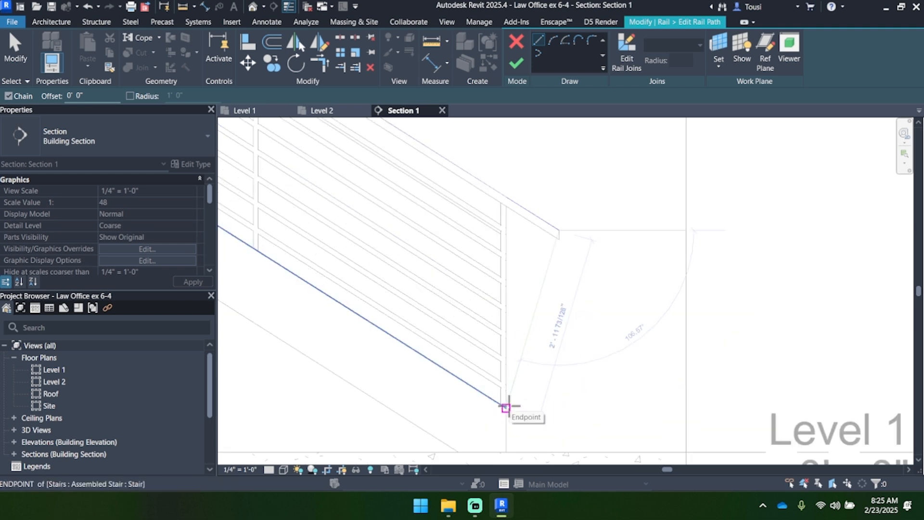
left_click(506, 406)
scroll(505, 406, "down", 1)
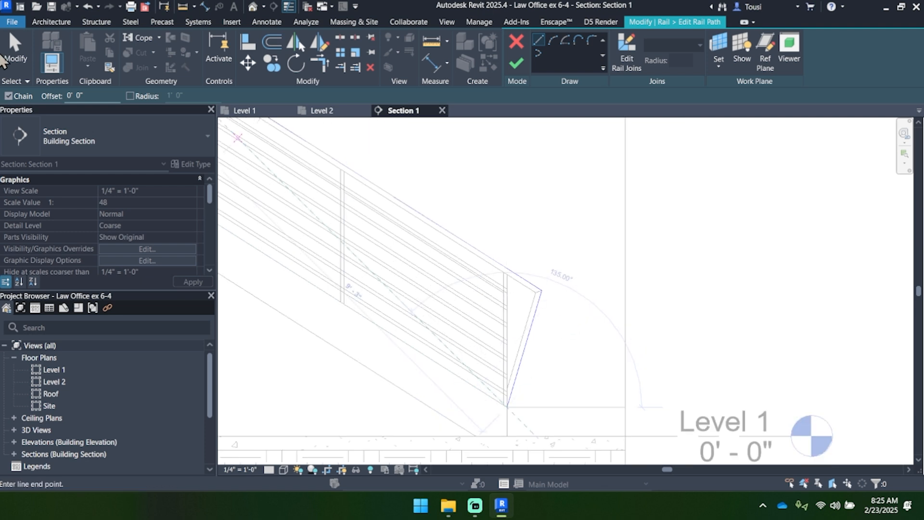
key("Escape")
key("Escape")
scroll(426, 389, "up", 2)
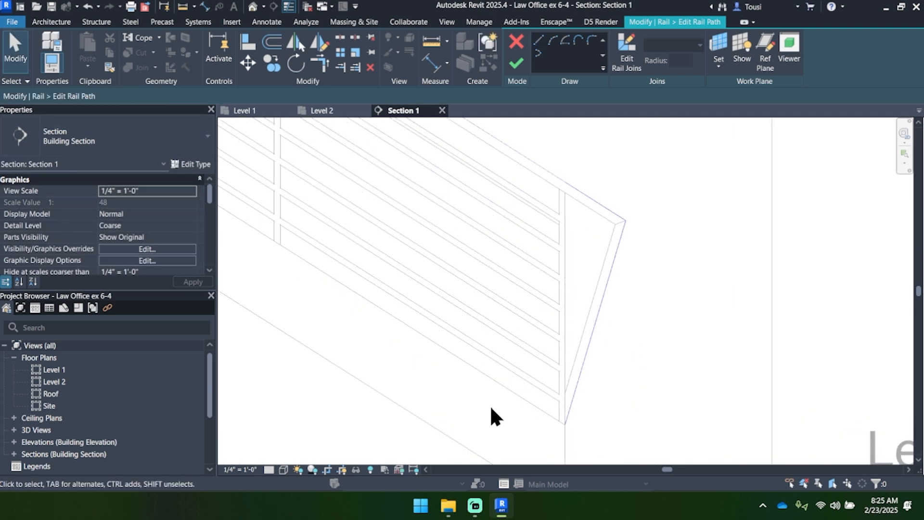
scroll(486, 404, "down", 1)
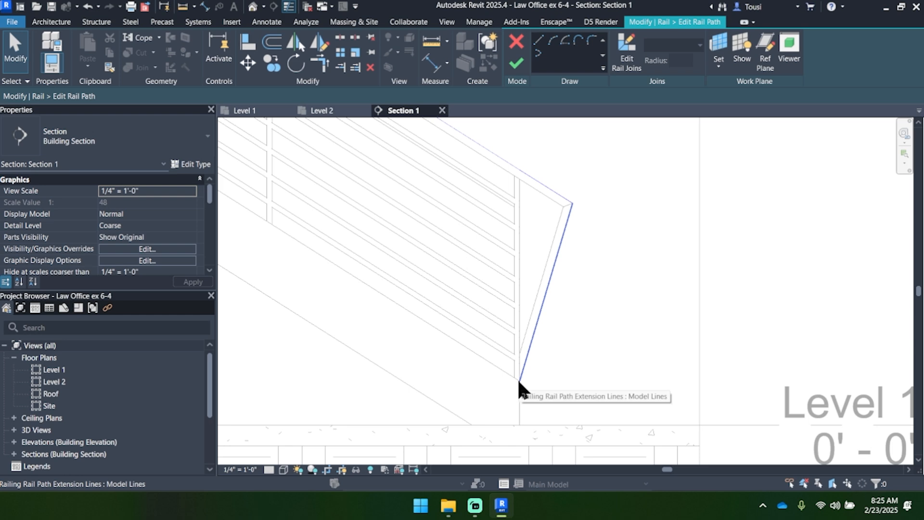
left_click(516, 63)
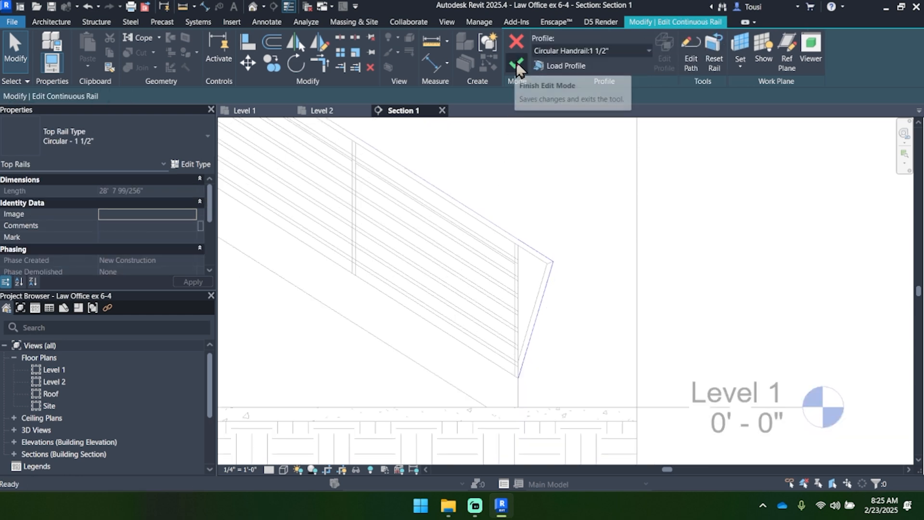
left_click(516, 63)
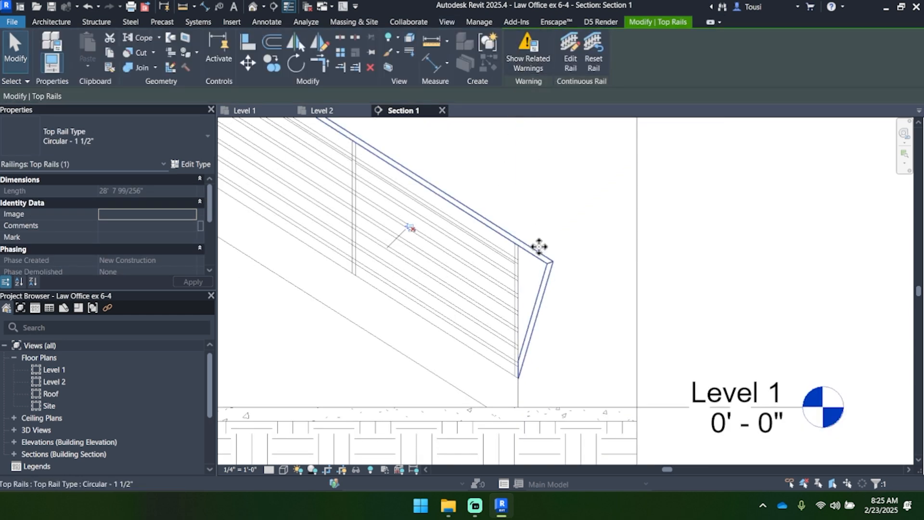
Step: Return to the Level 1 floor plan and clear the top rail selection
middle_click_drag(518, 312, 608, 325)
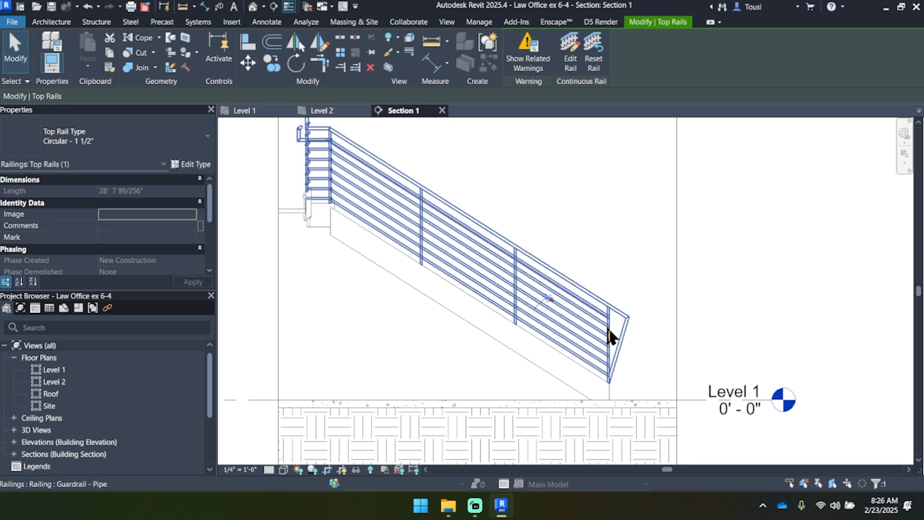
left_click(263, 111)
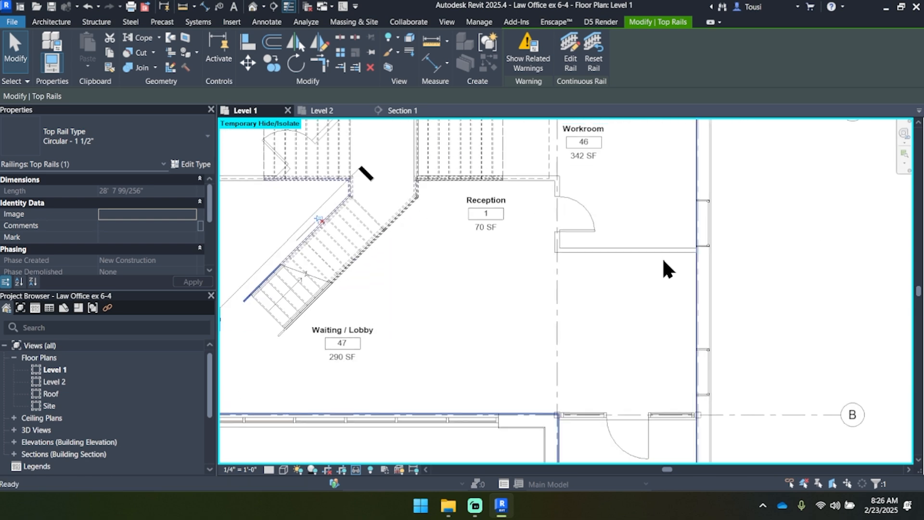
left_click(831, 249)
middle_click_drag(325, 241, 416, 275)
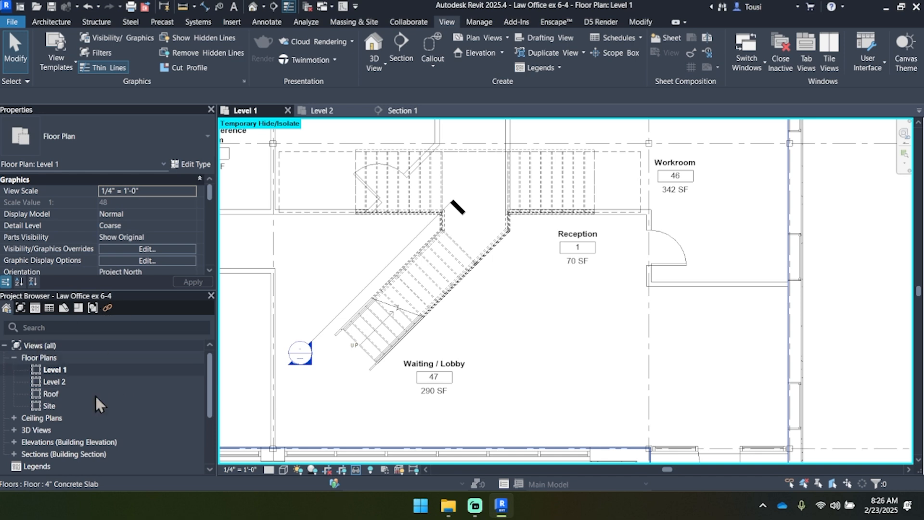
Step: Expand the project's railing families to the top rail types and select Circular - 1 1/2"
scroll(110, 406, "down", 3)
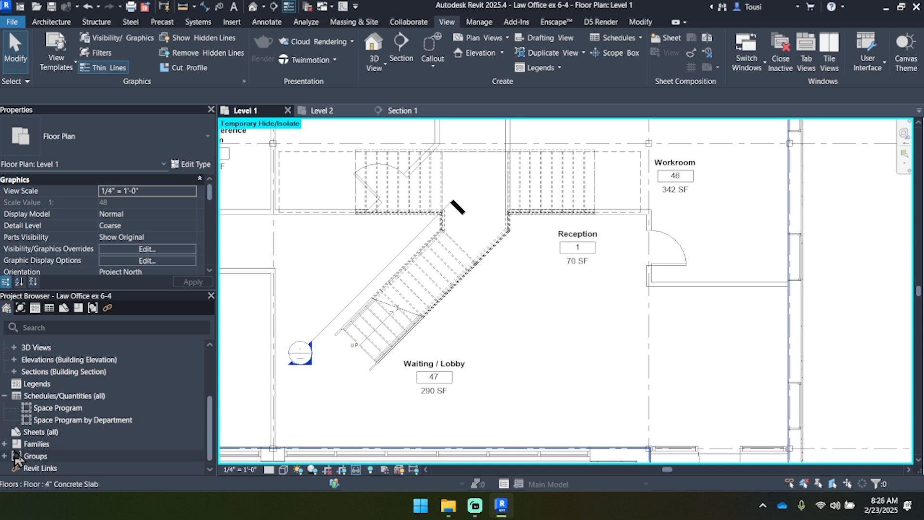
double_click(32, 444)
scroll(79, 420, "down", 10)
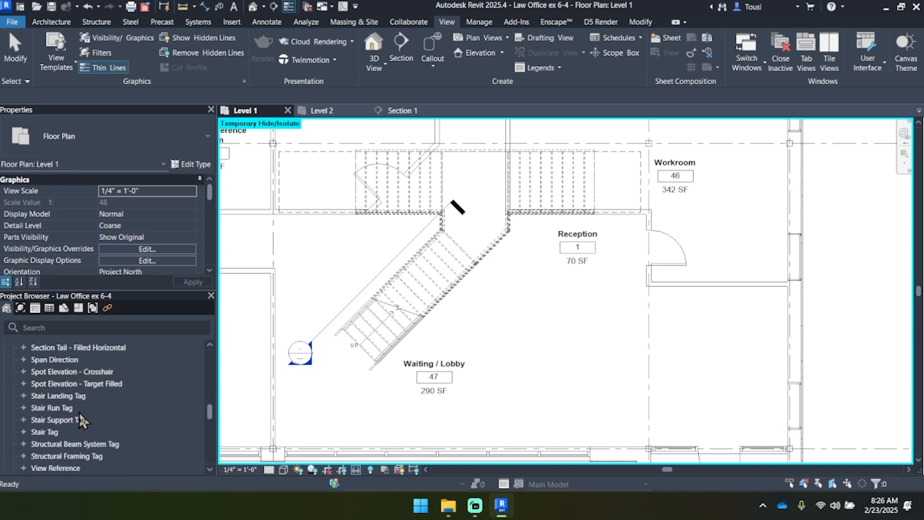
scroll(77, 412, "up", 4)
scroll(75, 406, "up", 6)
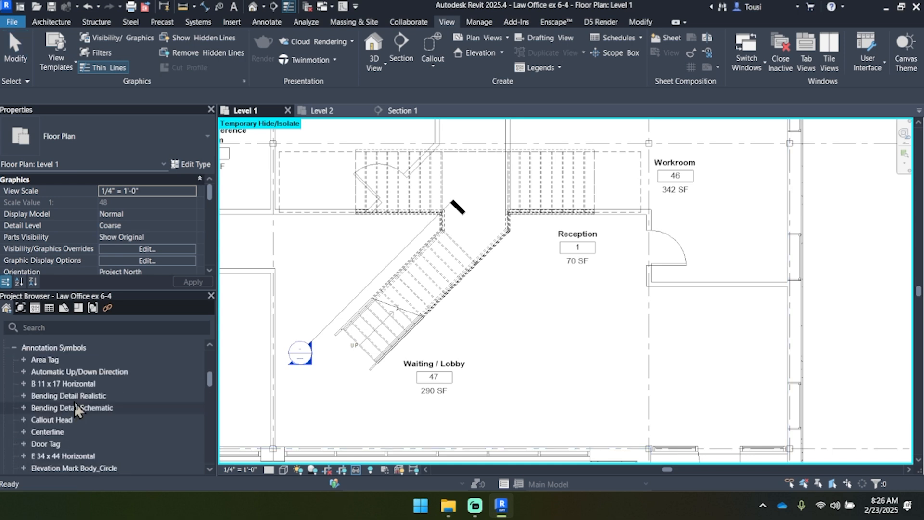
left_click(13, 347)
scroll(38, 446, "down", 6)
double_click(37, 445)
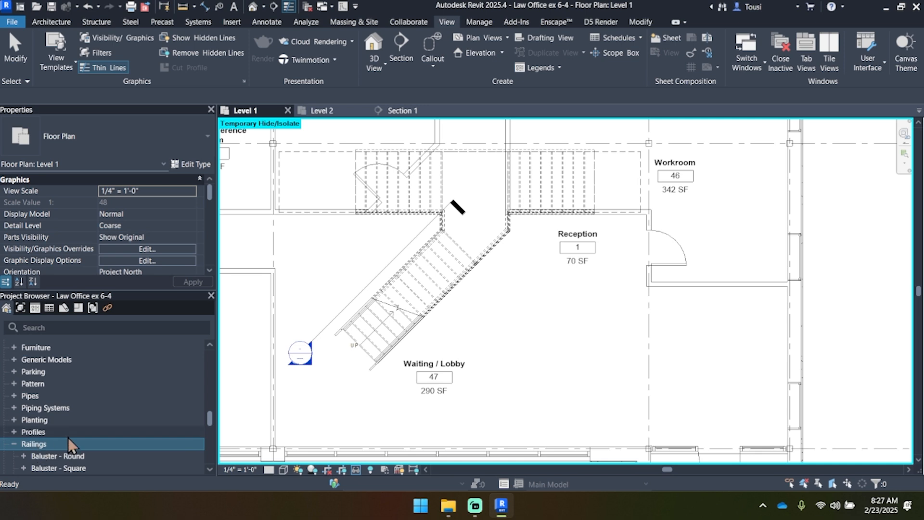
scroll(68, 437, "down", 4)
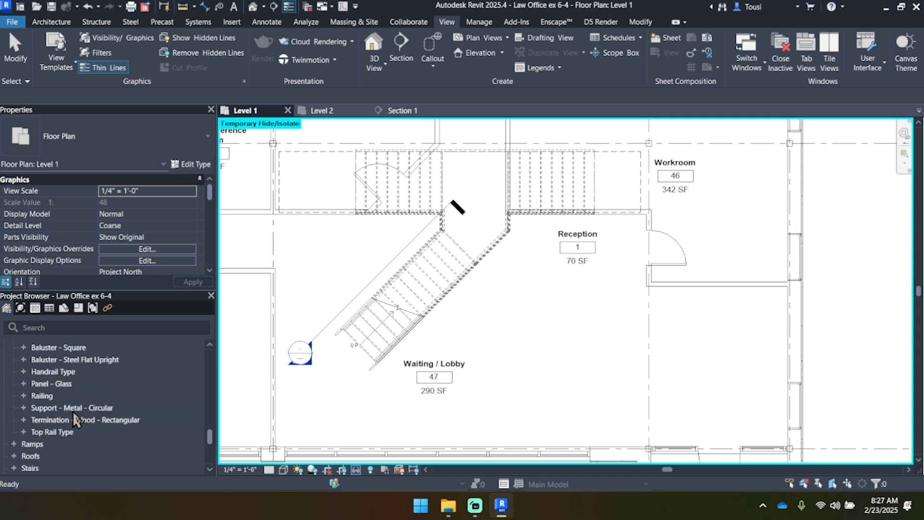
double_click(52, 432)
scroll(70, 430, "down", 2)
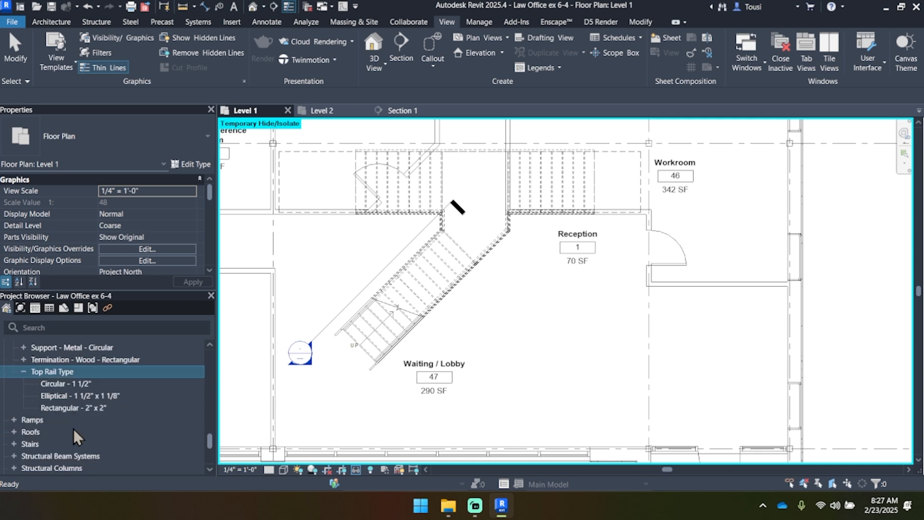
left_click(96, 385)
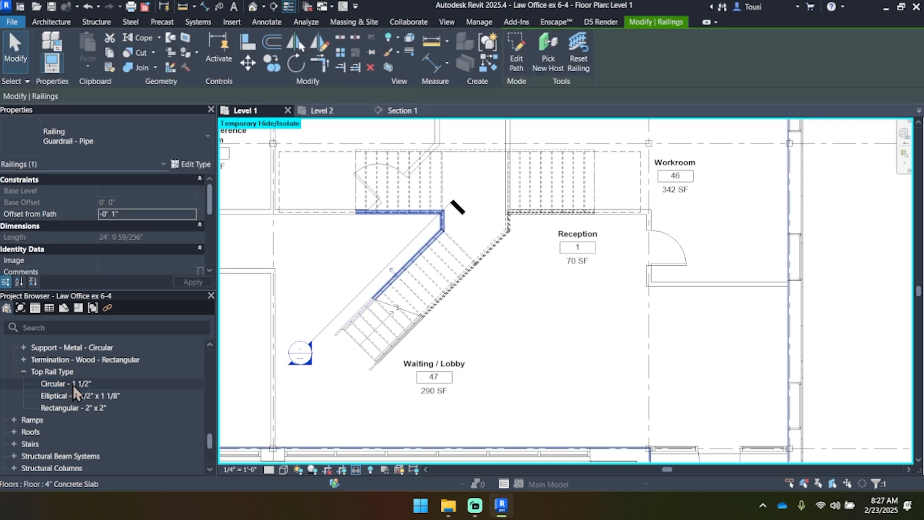
Step: Duplicate the Circular - 1 1/2" top rail type and rename the copy Circular - 1 1/2" with Extensions
right_click(73, 386)
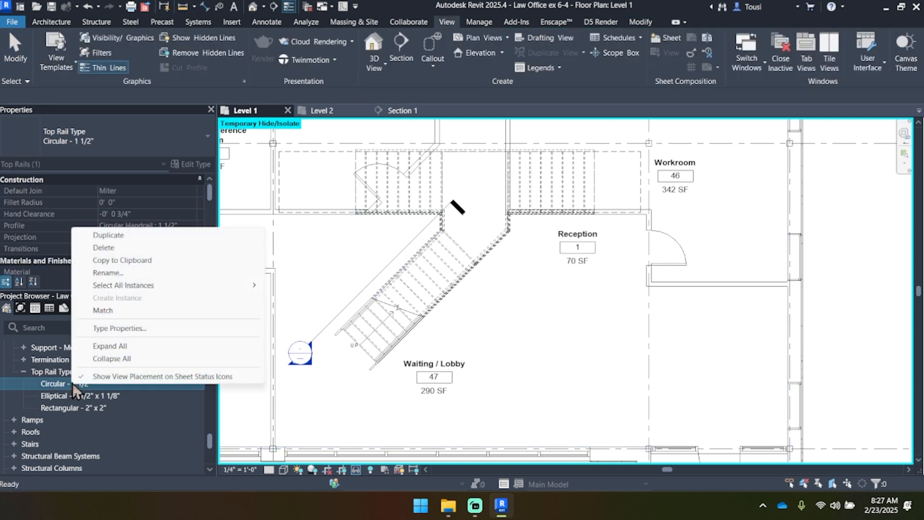
left_click(152, 234)
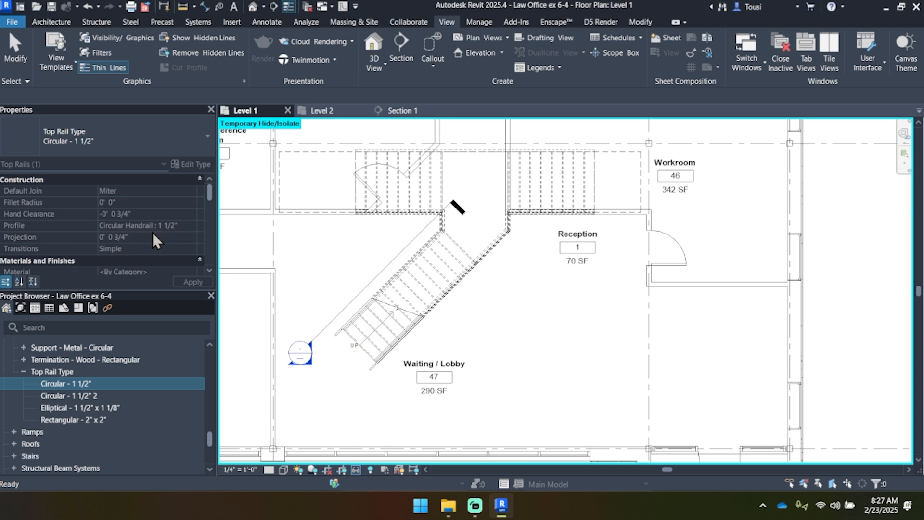
left_click(107, 396)
left_click(109, 395)
left_click(110, 396)
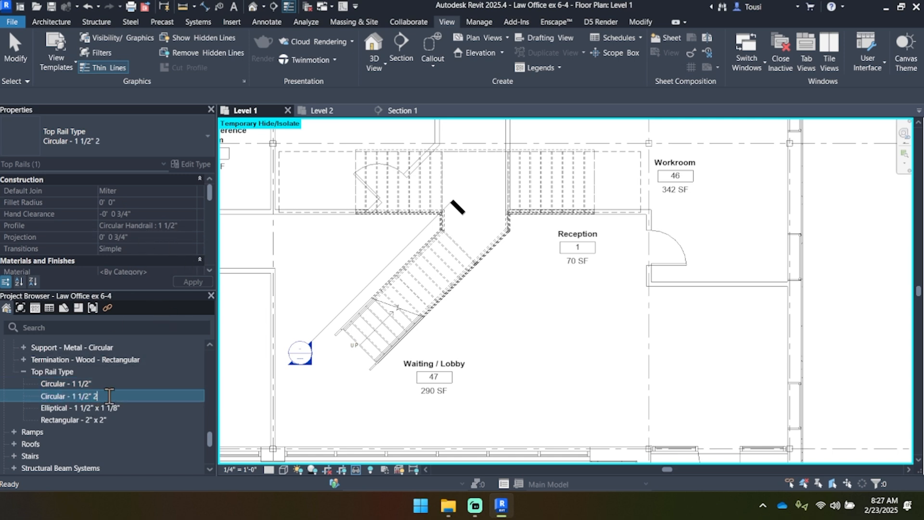
key("BackSpace")
key("BackSpace")
type("with extensions")
key("Return")
left_click(122, 396)
key("BackSpace")
type("with Extensions")
key("Return")
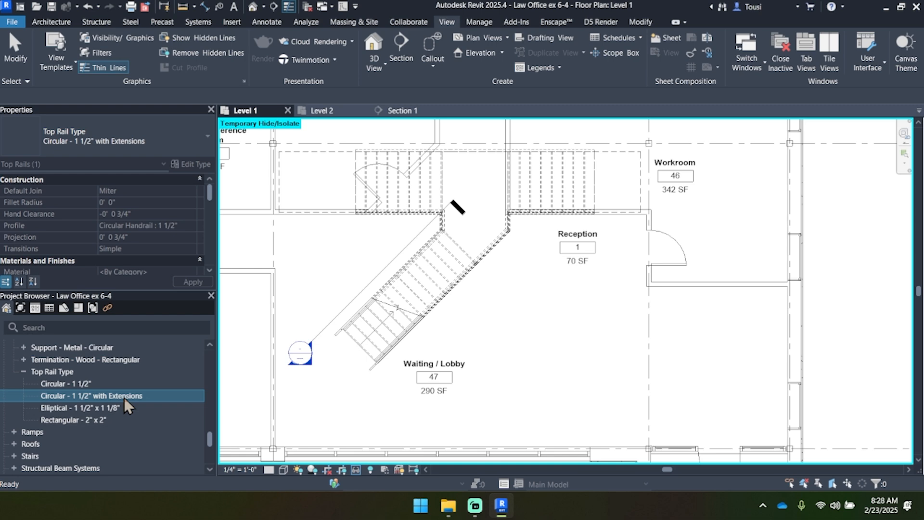
Step: Select the stair's guardrail on the Reception side in the Level 1 plan and switch to the Level 2 plan
scroll(364, 311, "down", 2)
scroll(455, 301, "up", 4)
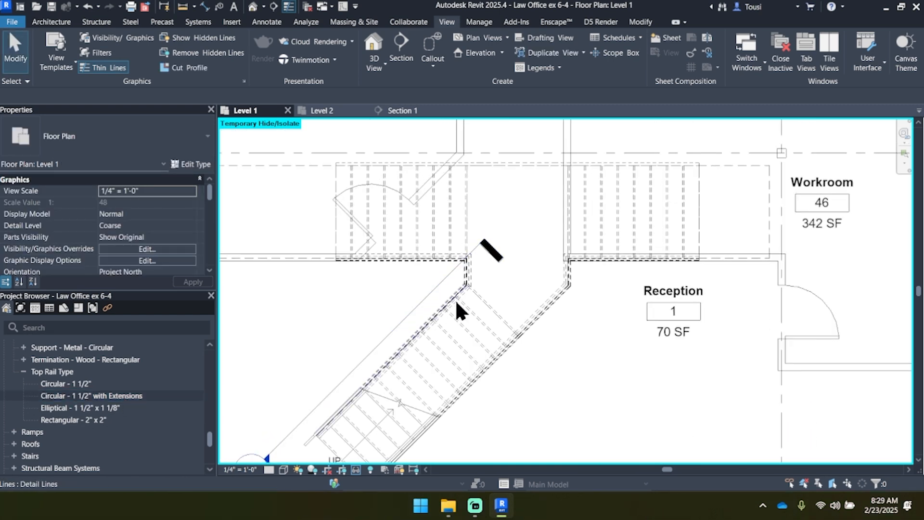
left_click(473, 283)
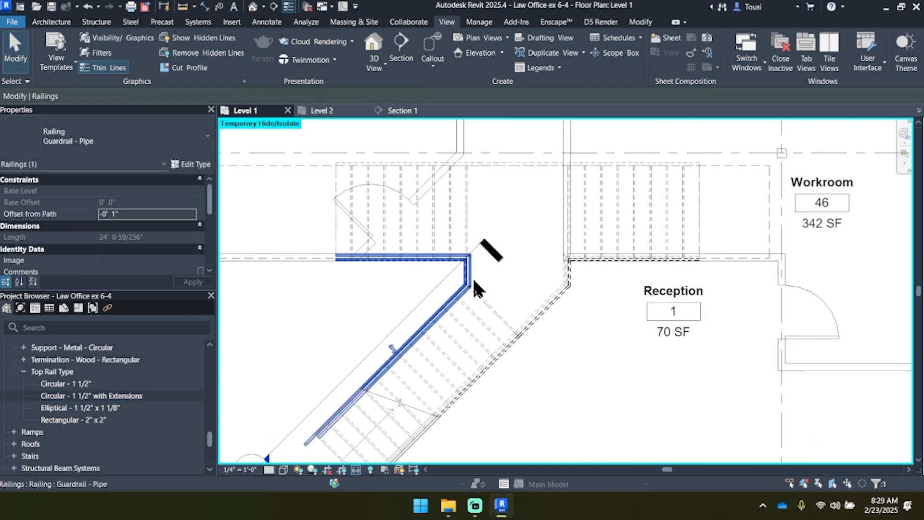
left_click(556, 302)
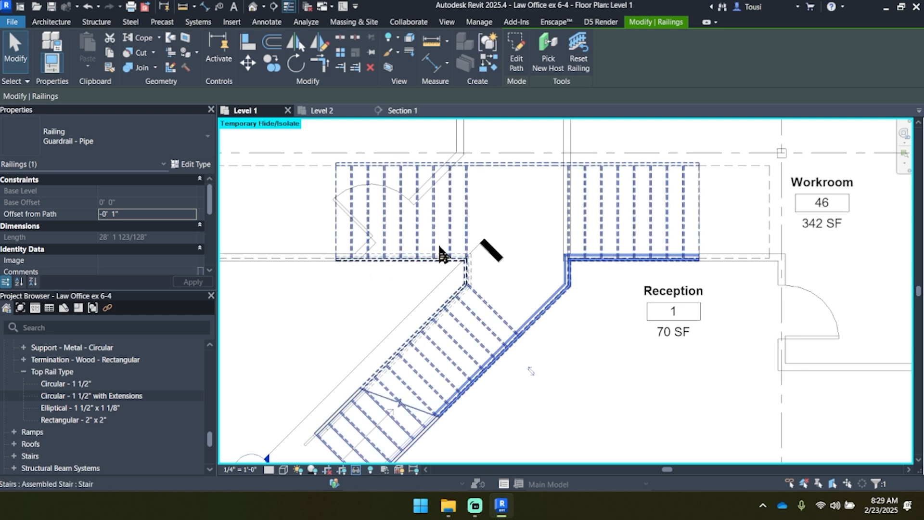
middle_click_drag(440, 246, 442, 252)
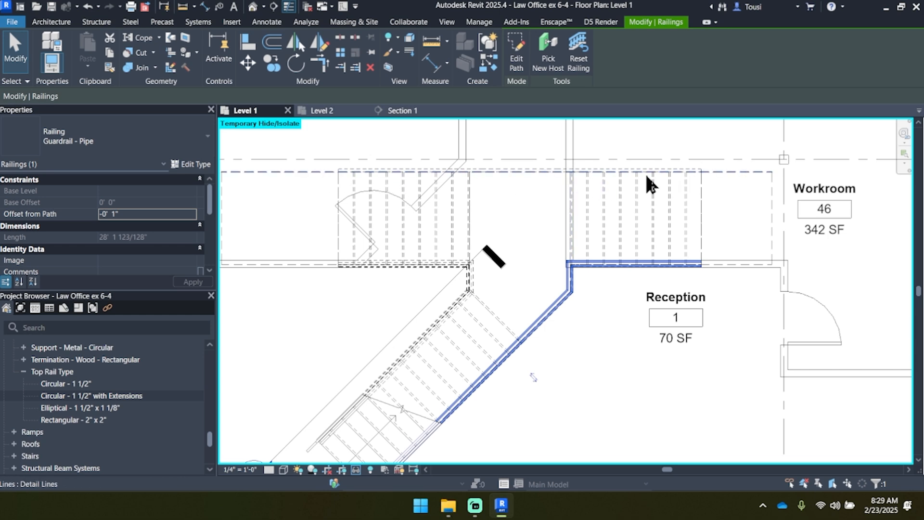
left_click(337, 111)
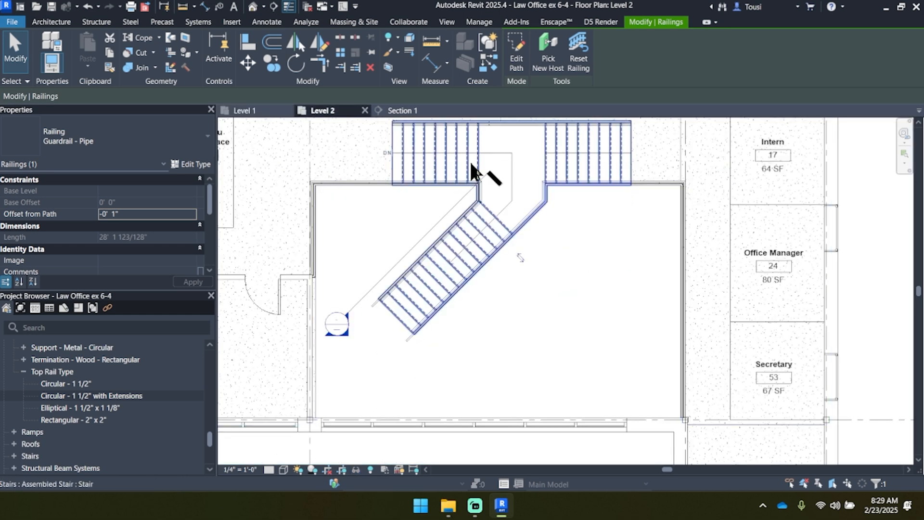
Step: Select the straight railing along the back of the upper flights and duplicate its type as Guardrail - Pipe with Extensions
middle_click_drag(470, 160, 462, 219)
left_click(485, 186)
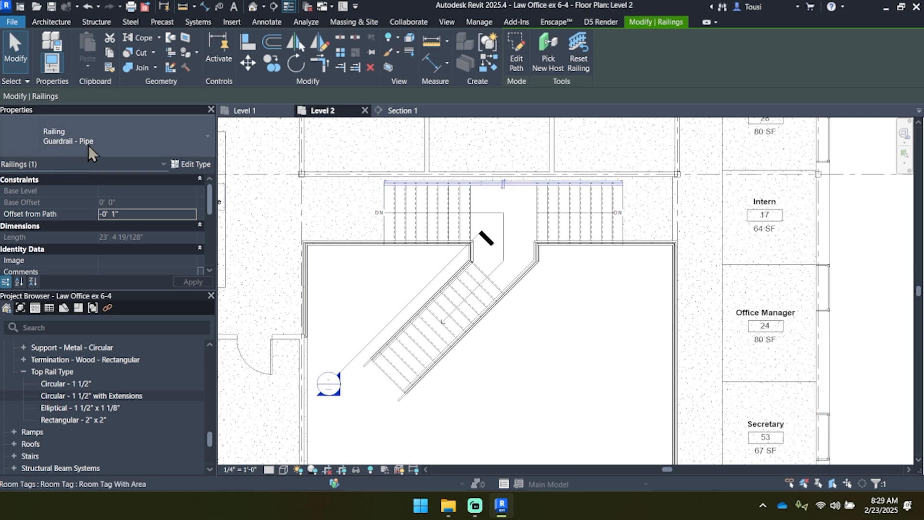
left_click(196, 166)
left_click(541, 85)
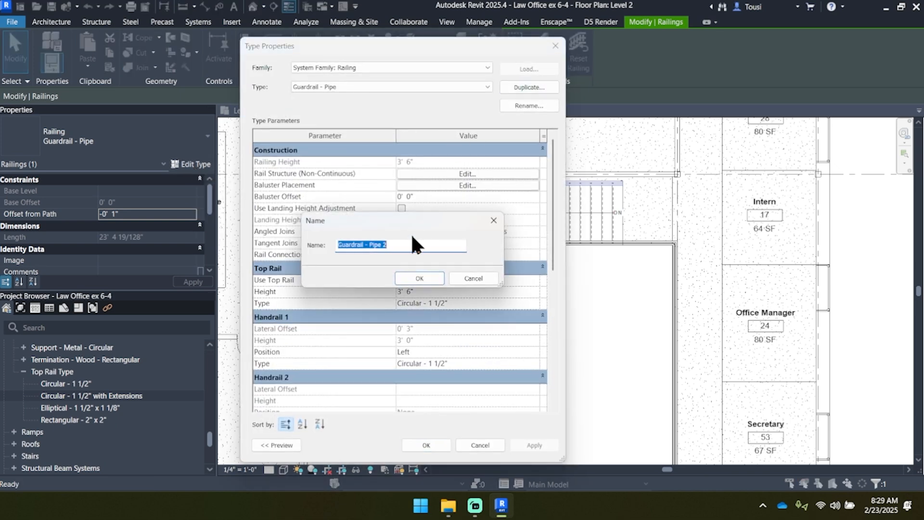
left_click(427, 244)
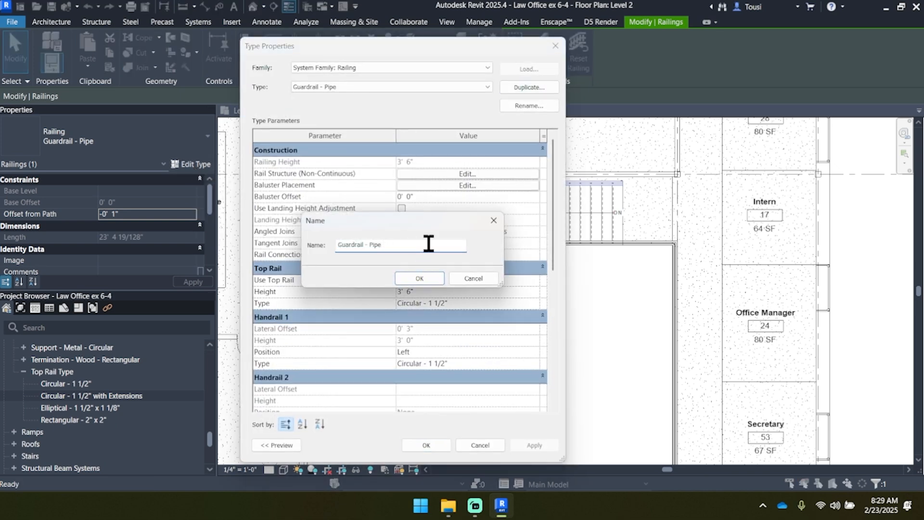
type("with Extensions")
key("Return")
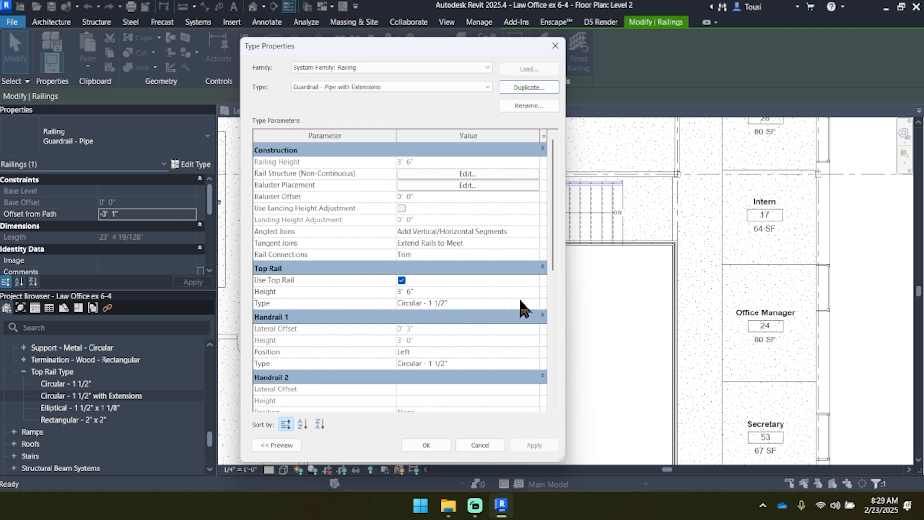
Step: Assign the Circular - 1 1/2" with Extensions top rail type to the duplicated railing type
left_click(532, 304)
left_click(534, 303)
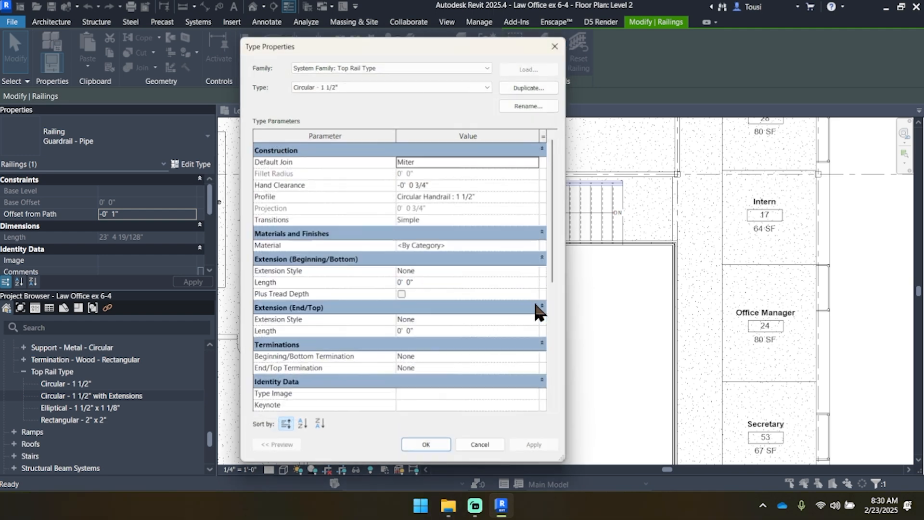
left_click(414, 86)
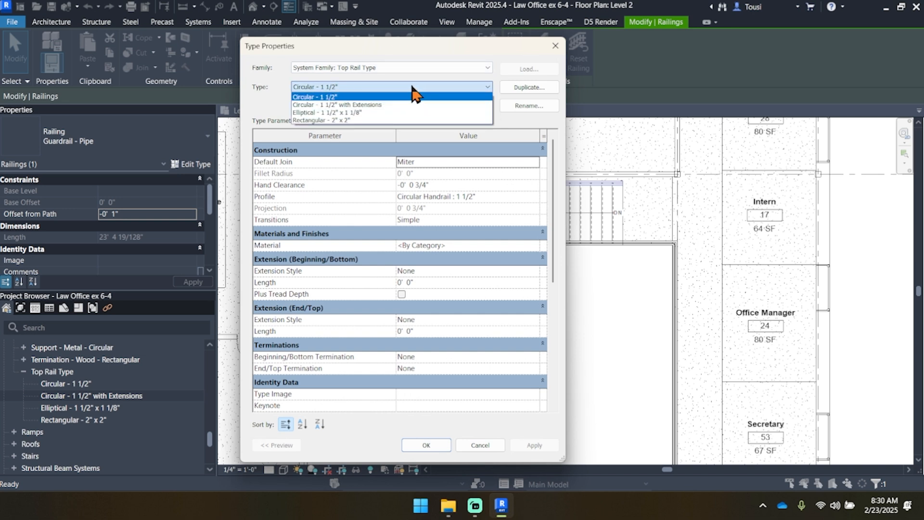
left_click(344, 105)
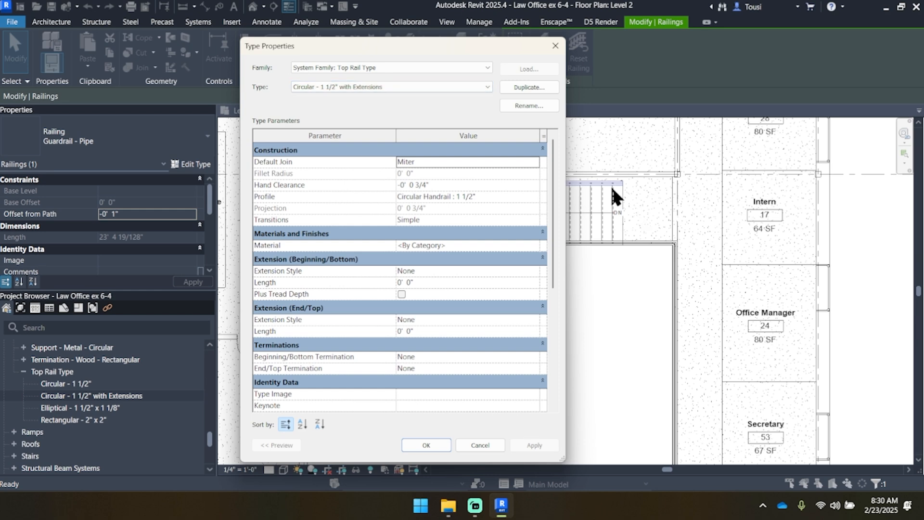
left_click_drag(421, 44, 619, 61)
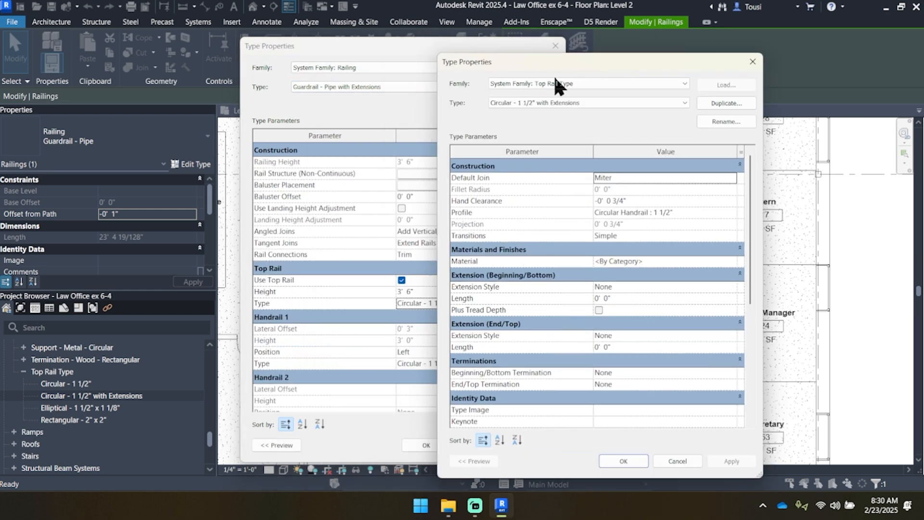
left_click_drag(559, 58, 404, 57)
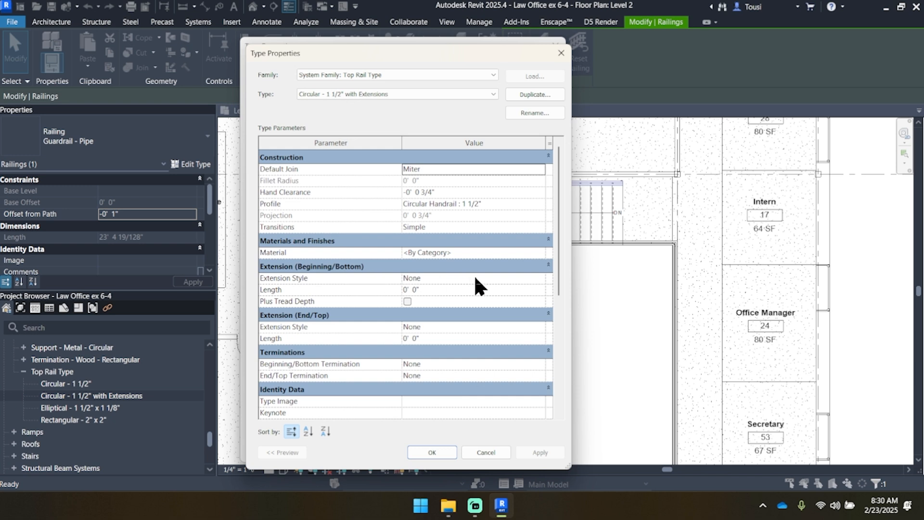
Step: Set the extension style to Post at both the beginning/bottom and the end/top of the top rail type
left_click(541, 279)
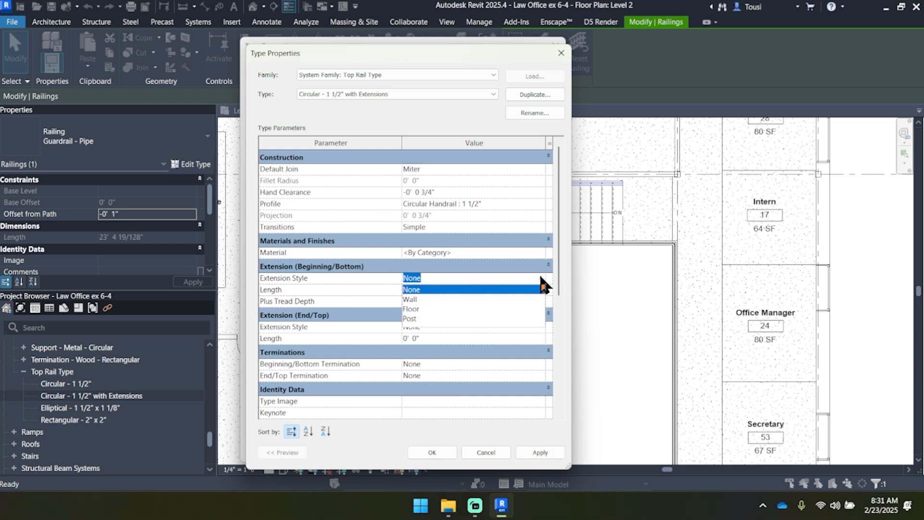
left_click(422, 318)
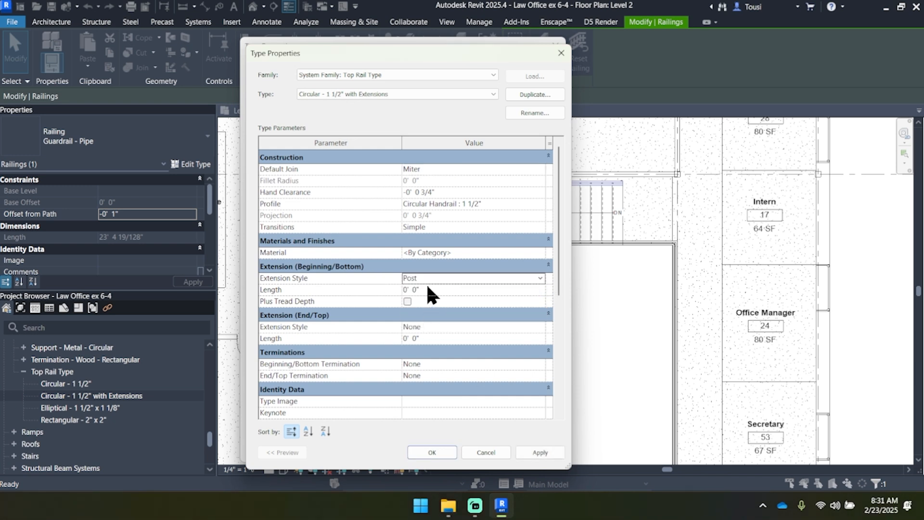
left_click(540, 327)
left_click(450, 366)
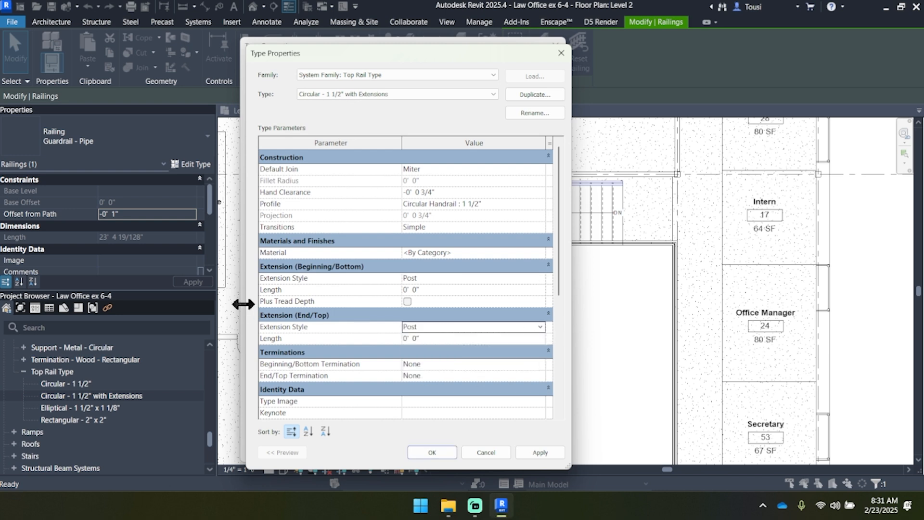
Step: Set the beginning/bottom and end/top extension lengths to 1' and accept the top rail and railing type changes
left_click(452, 290)
type("1")
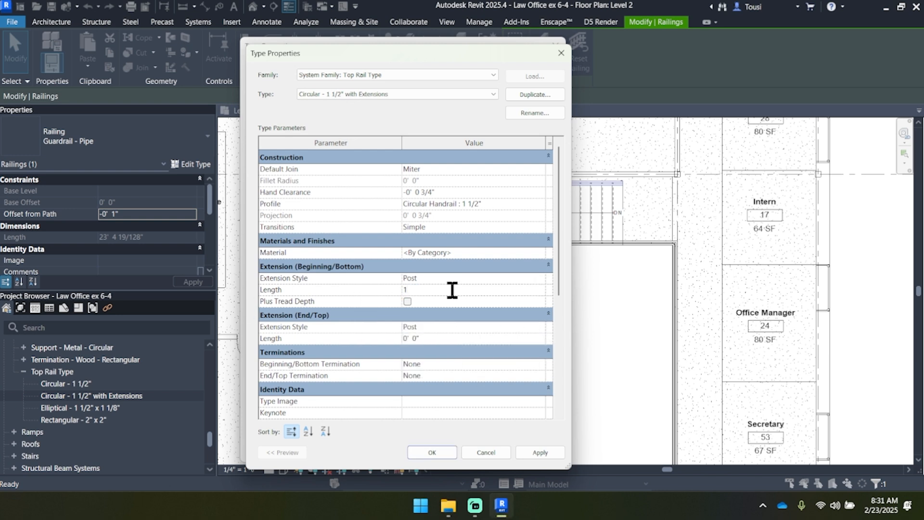
left_click(440, 337)
type("1")
left_click(540, 451)
left_click(432, 452)
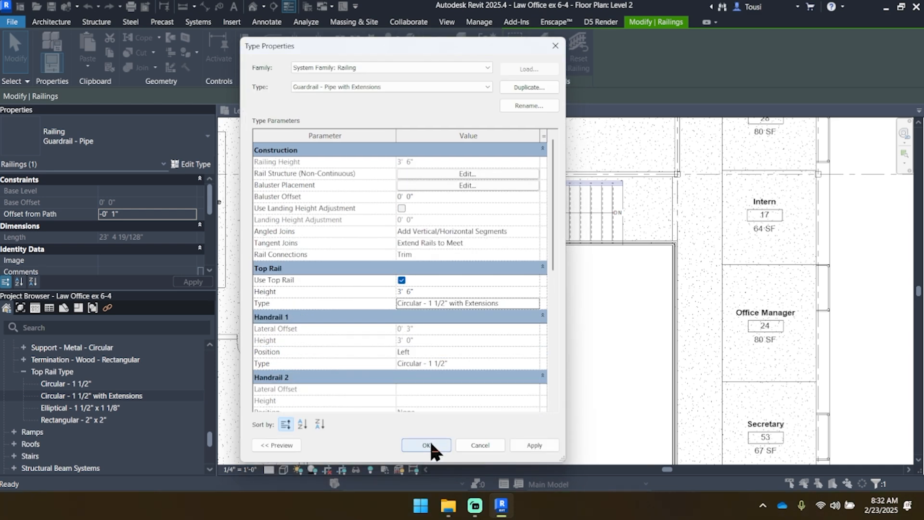
left_click(426, 445)
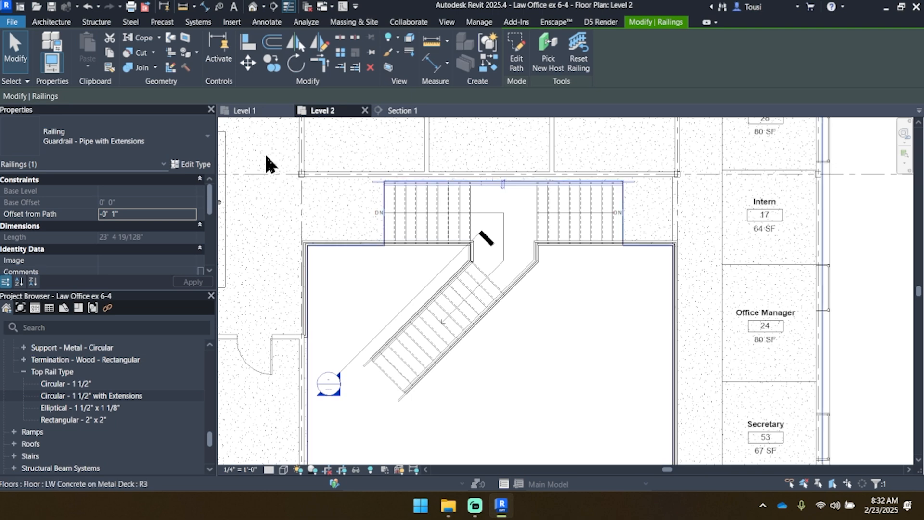
Step: Examine the top rail extension where the back railing meets the Level 2 floor
scroll(365, 183, "up", 5)
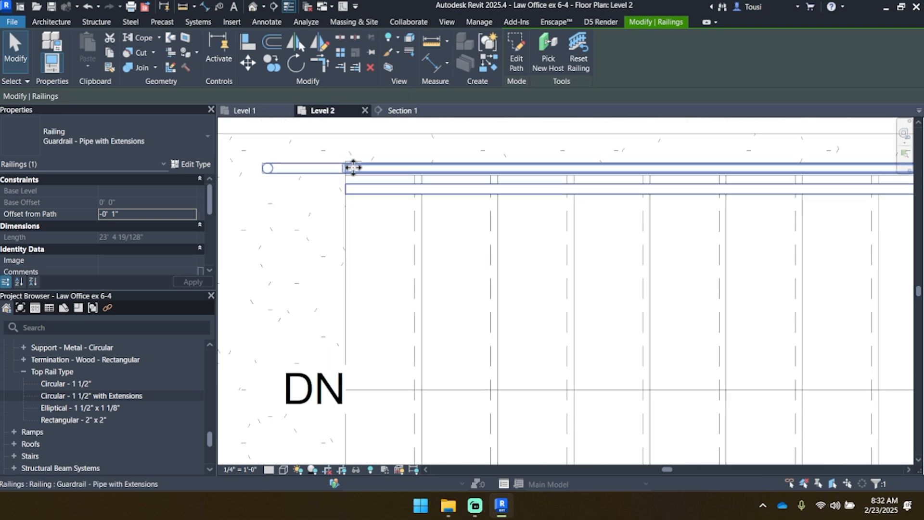
scroll(380, 176, "down", 3)
mouse_move(537, 196)
middle_mouse_down()
mouse_move(383, 222)
mouse_move(525, 199)
middle_mouse_up()
scroll(520, 186, "down", 1)
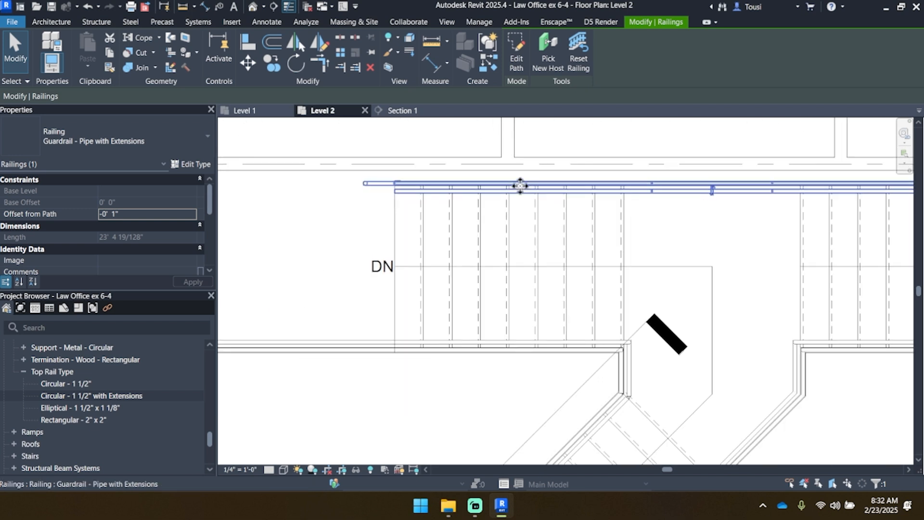
Step: Set the back railing's handrail support family to Support - Metal - Circular, accept the type change and clear the selection
scroll(398, 186, "up", 3)
scroll(399, 199, "up", 3)
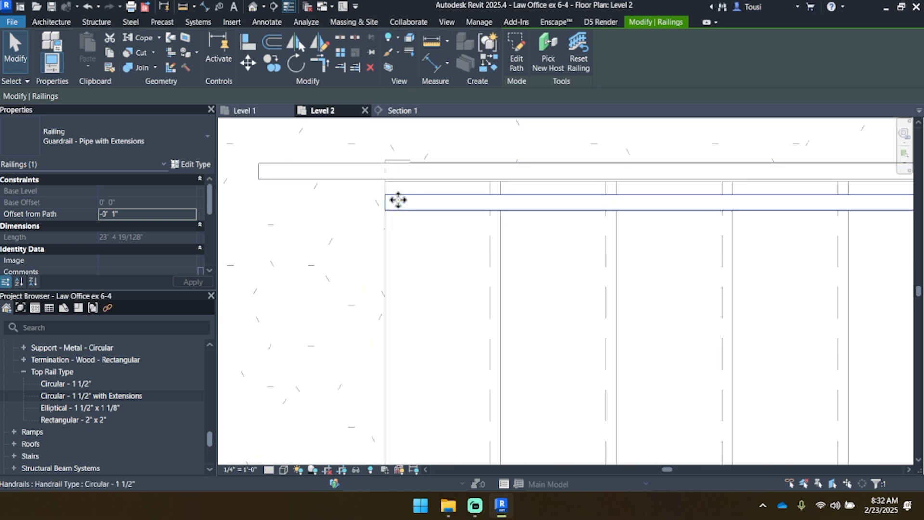
left_click(398, 200)
scroll(398, 200, "down", 2)
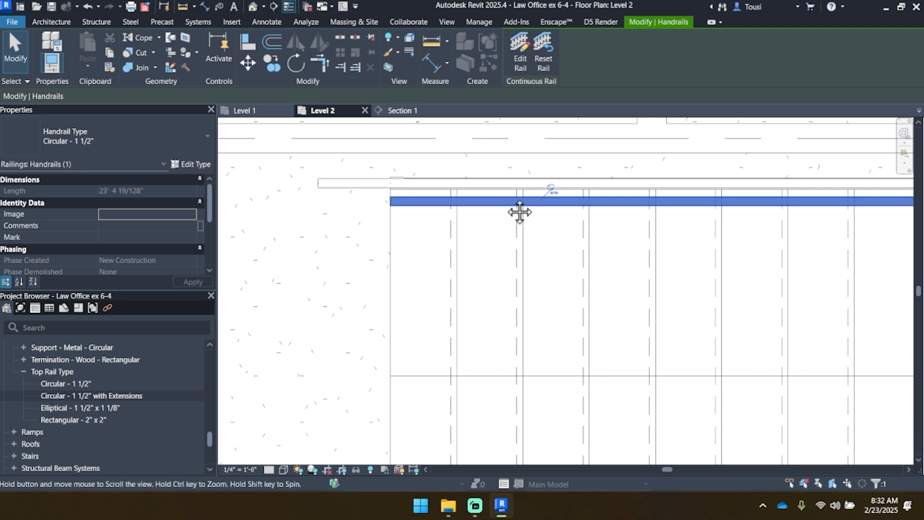
scroll(403, 212, "down", 2)
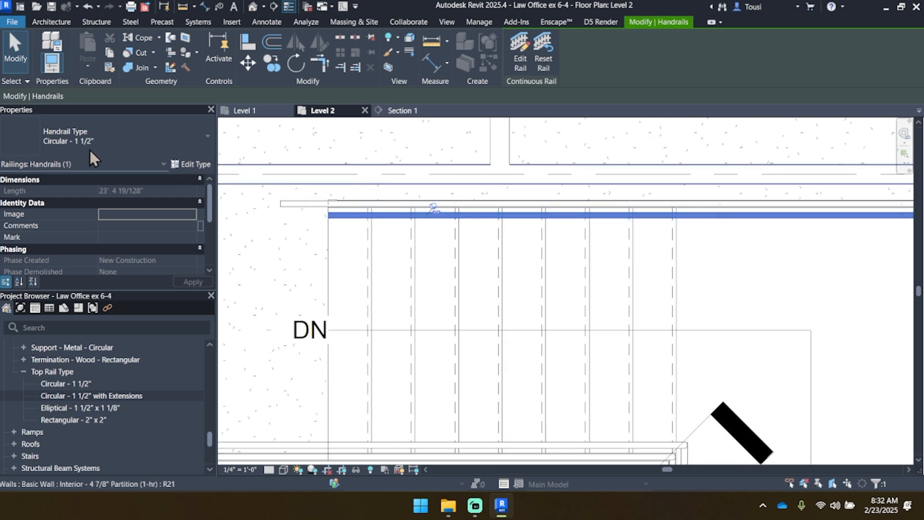
left_click(195, 164)
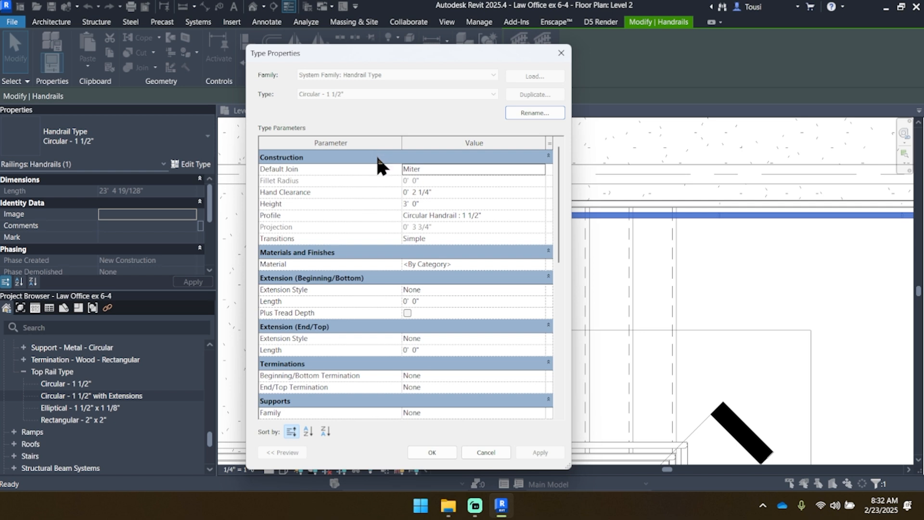
scroll(378, 270, "down", 1)
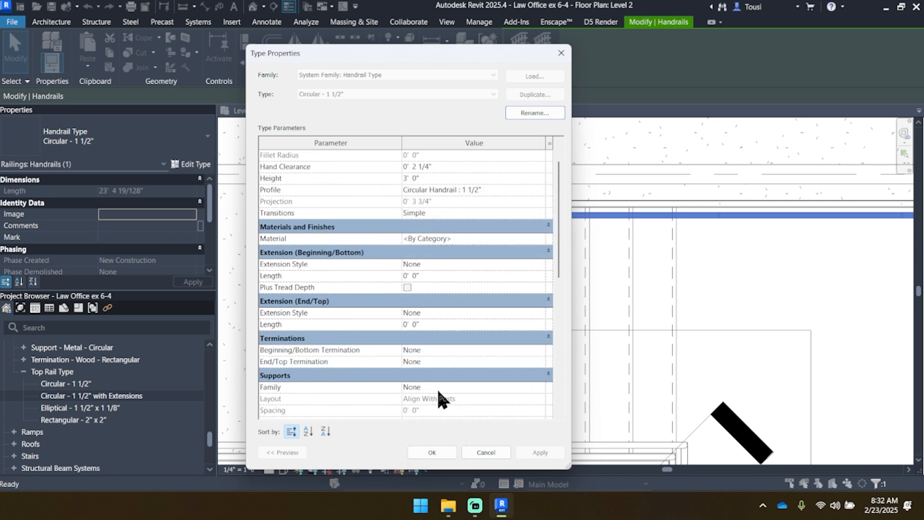
left_click(538, 387)
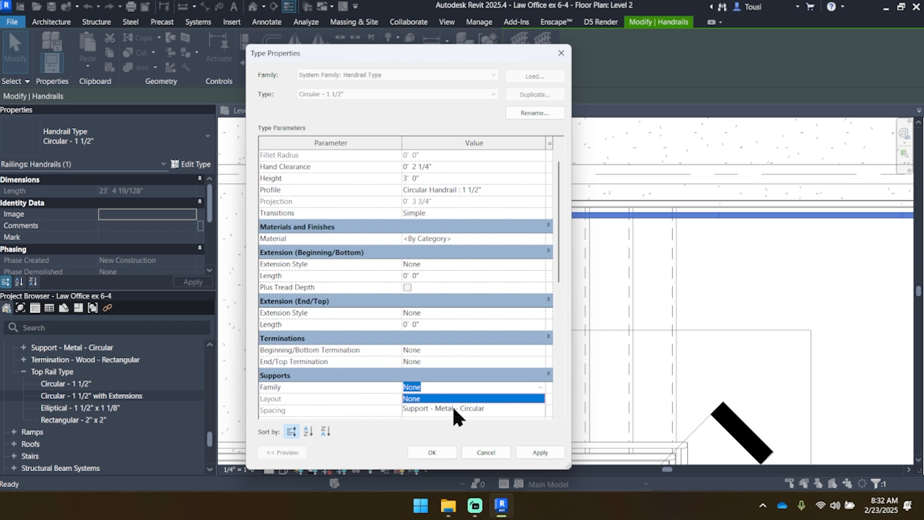
left_click(454, 408)
left_click(539, 452)
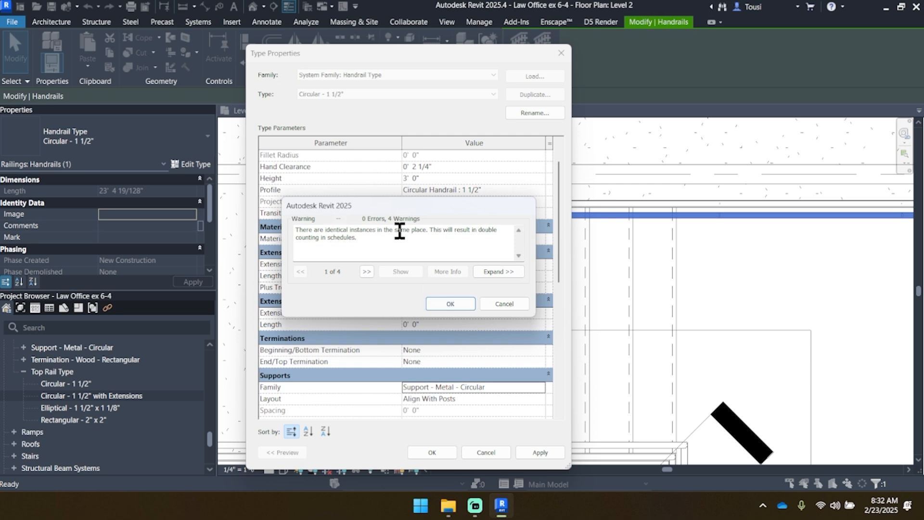
left_click(456, 304)
left_click(432, 452)
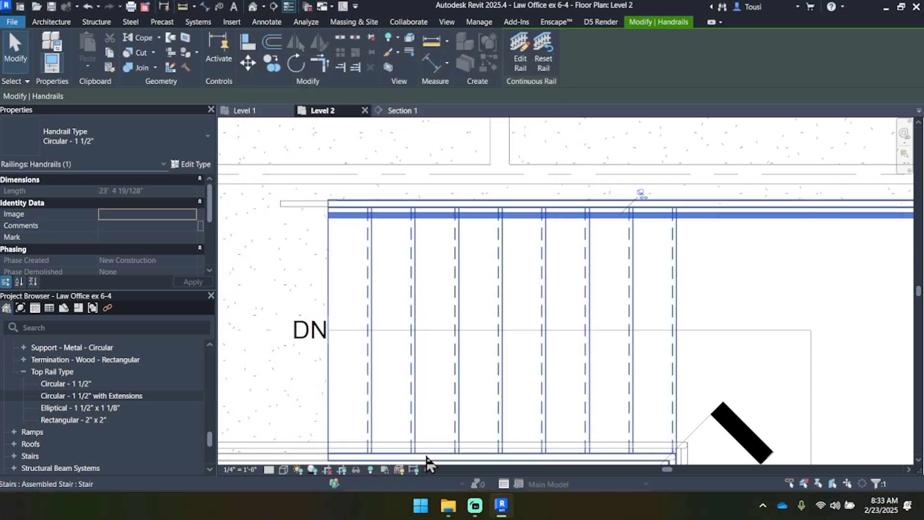
key("Escape")
scroll(347, 227, "down", 2)
scroll(356, 243, "down", 3)
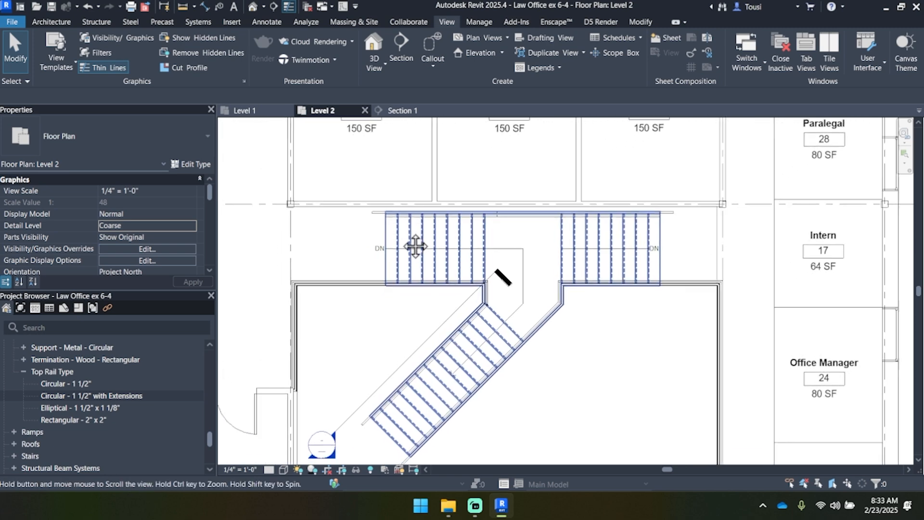